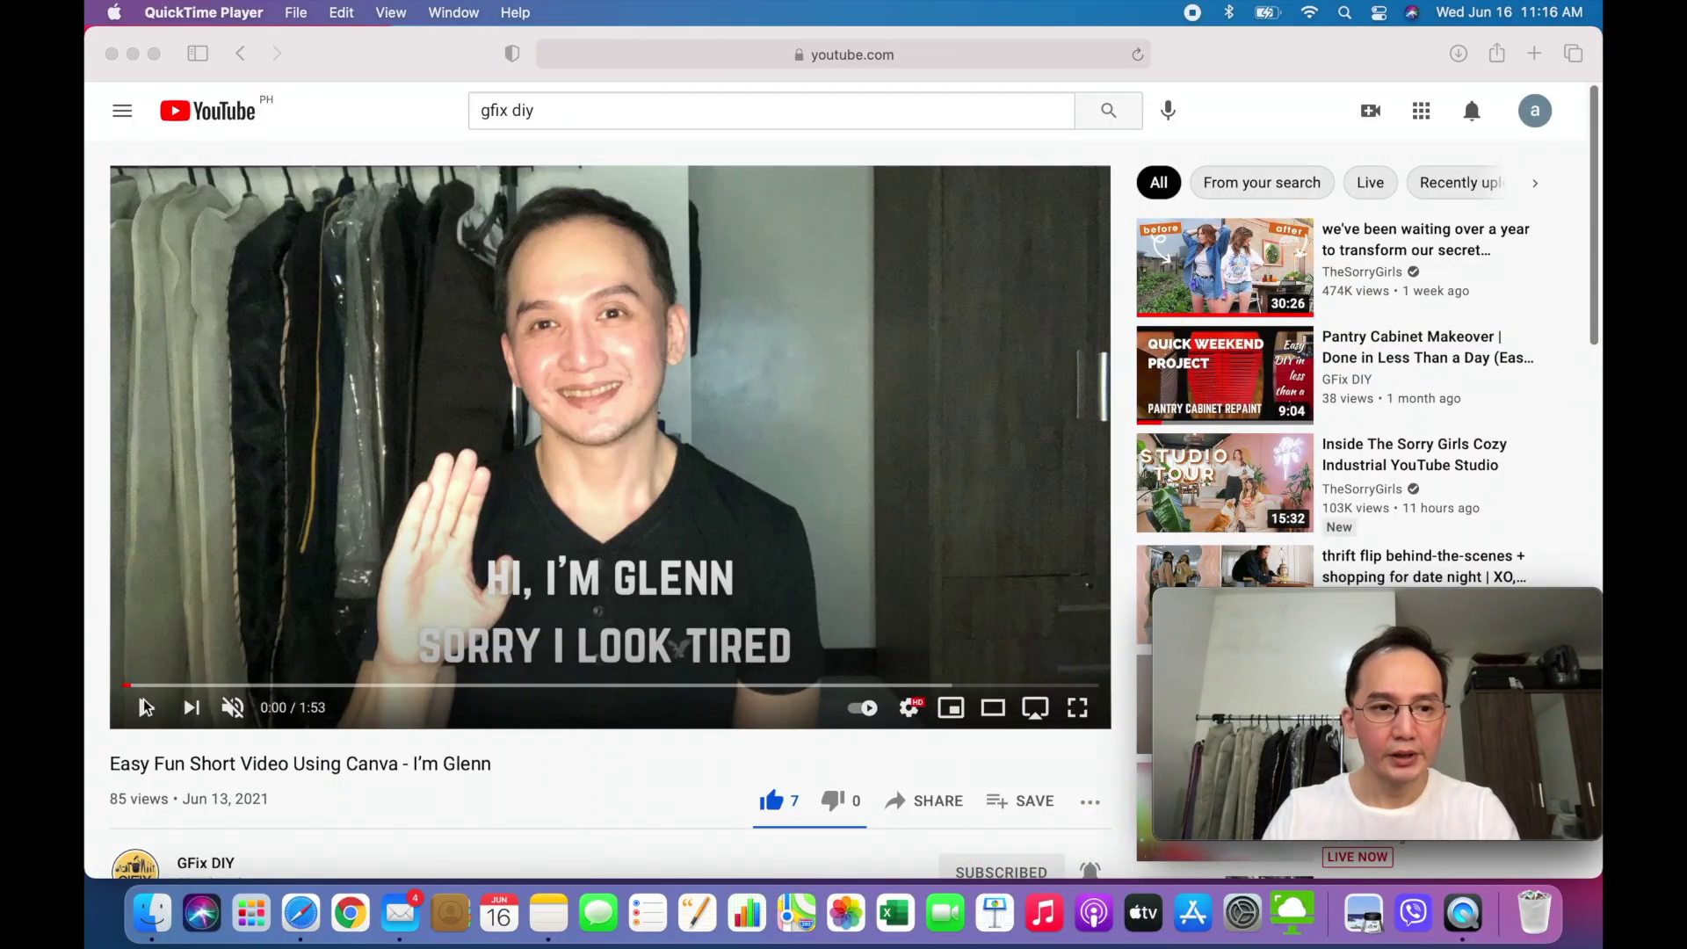
# - Play the Canva demo video on YouTube and pause it near the end, at 1:47
pyautogui.click(148, 714)
pyautogui.click(147, 710)
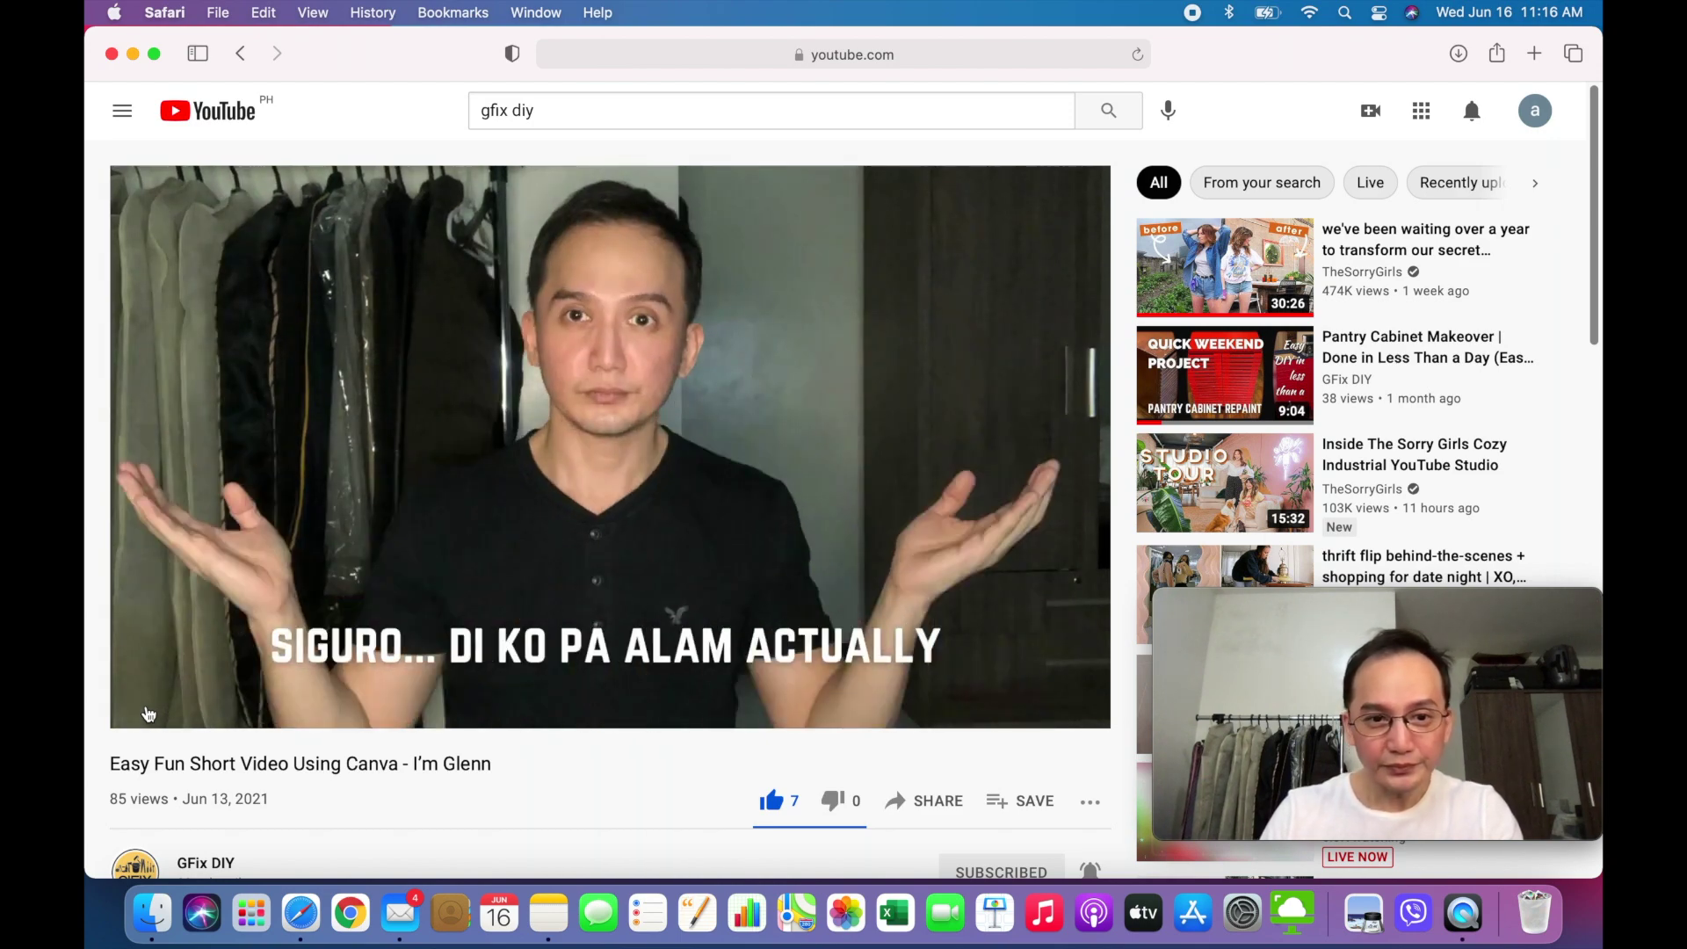
pyautogui.moveTo(148, 712)
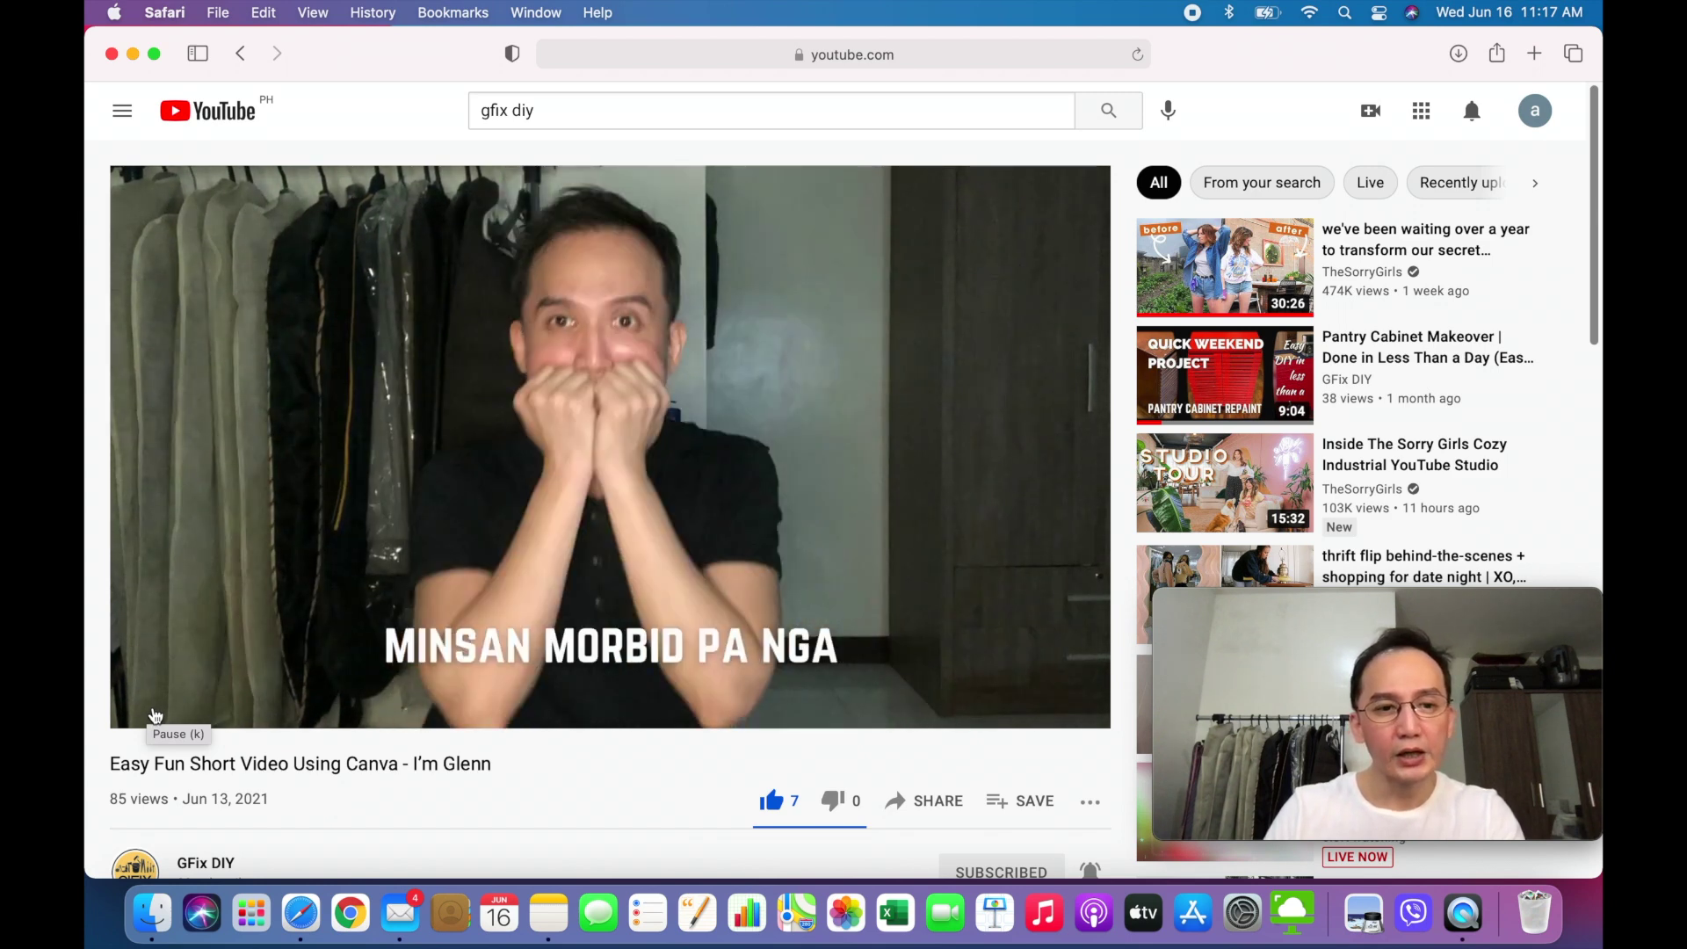
pyautogui.moveTo(154, 714)
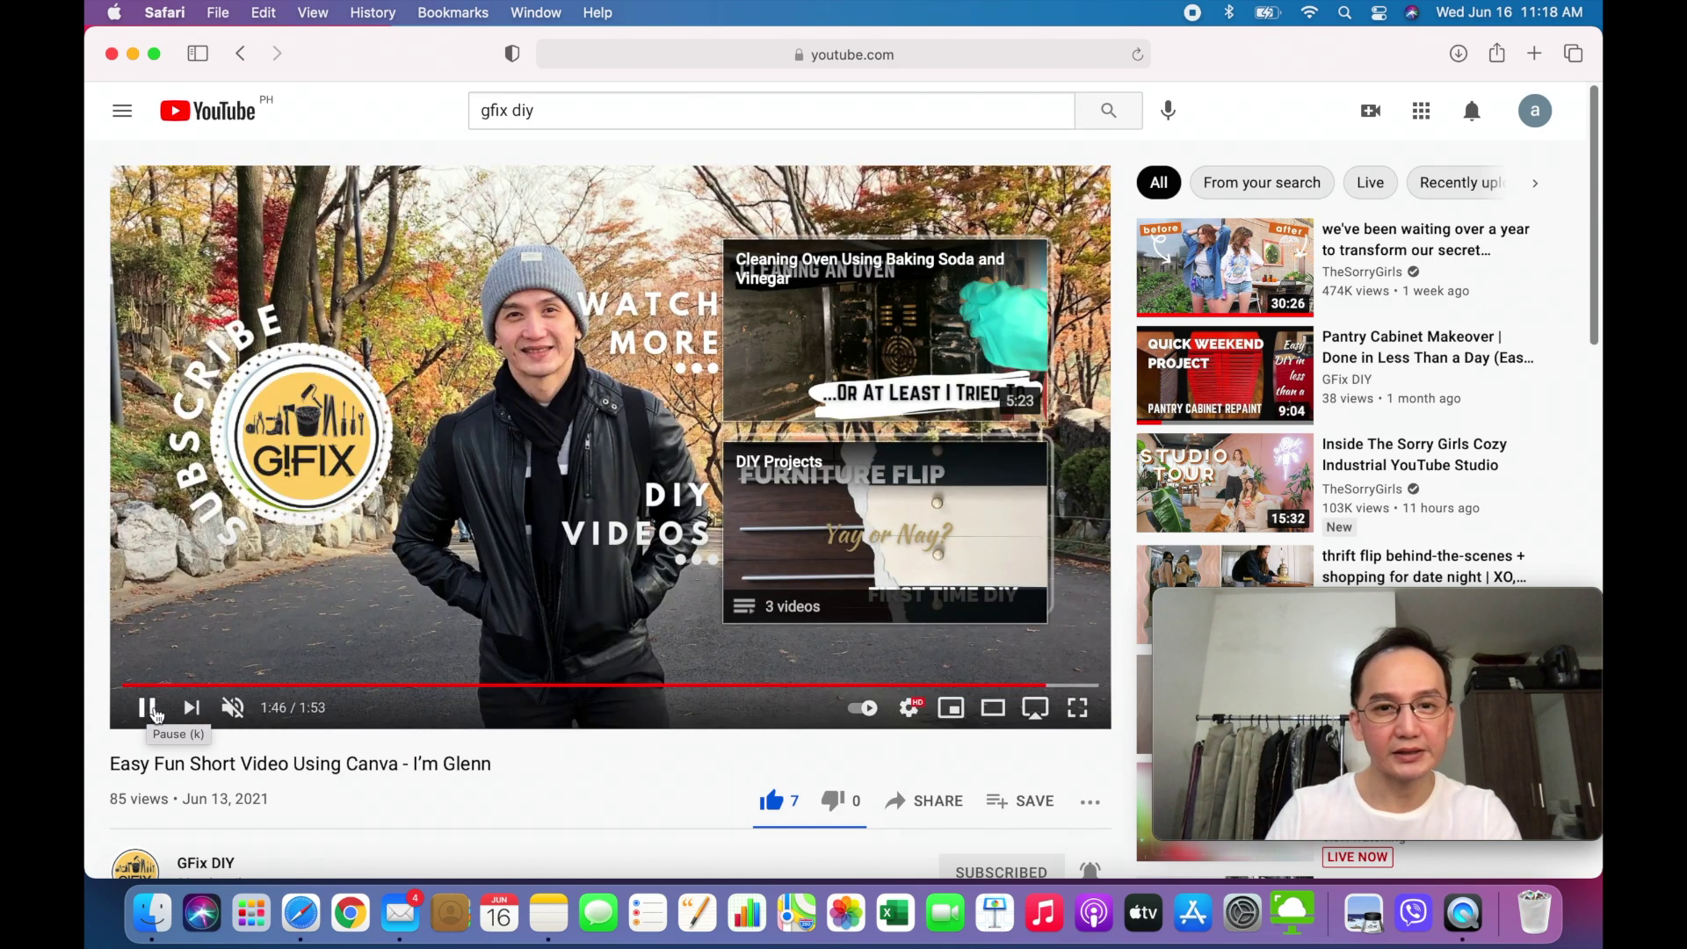
pyautogui.click(147, 709)
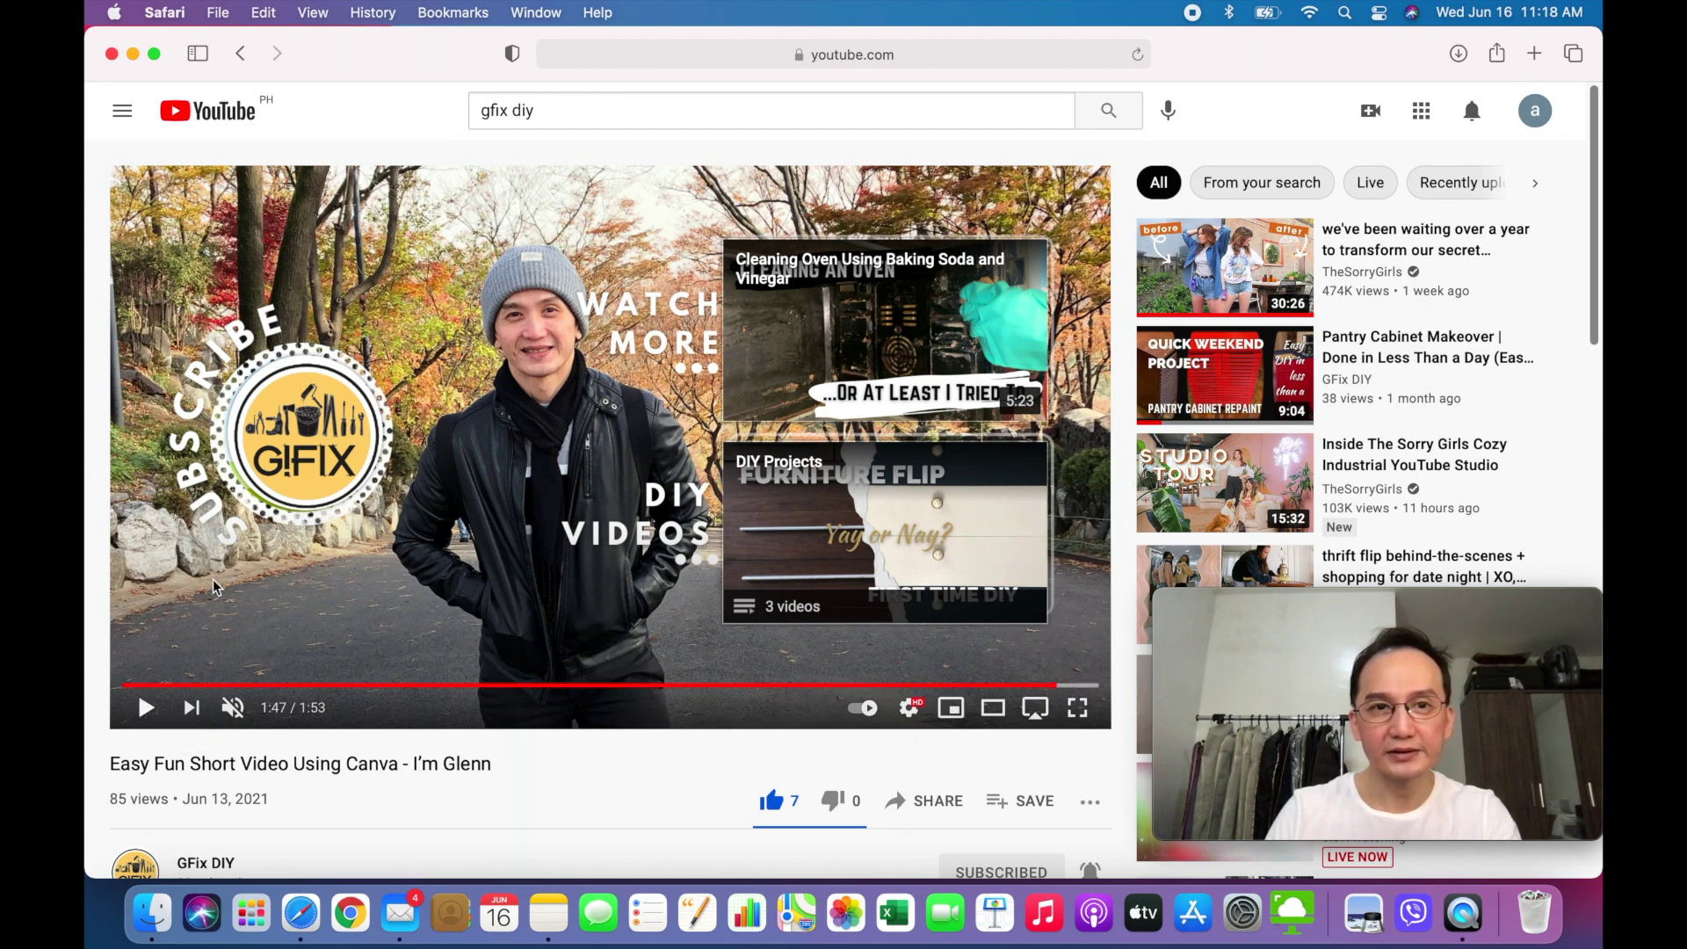
pyautogui.click(1534, 53)
# - Go to canva.com and log in with the account e-mail and password
pyautogui.click(496, 473)
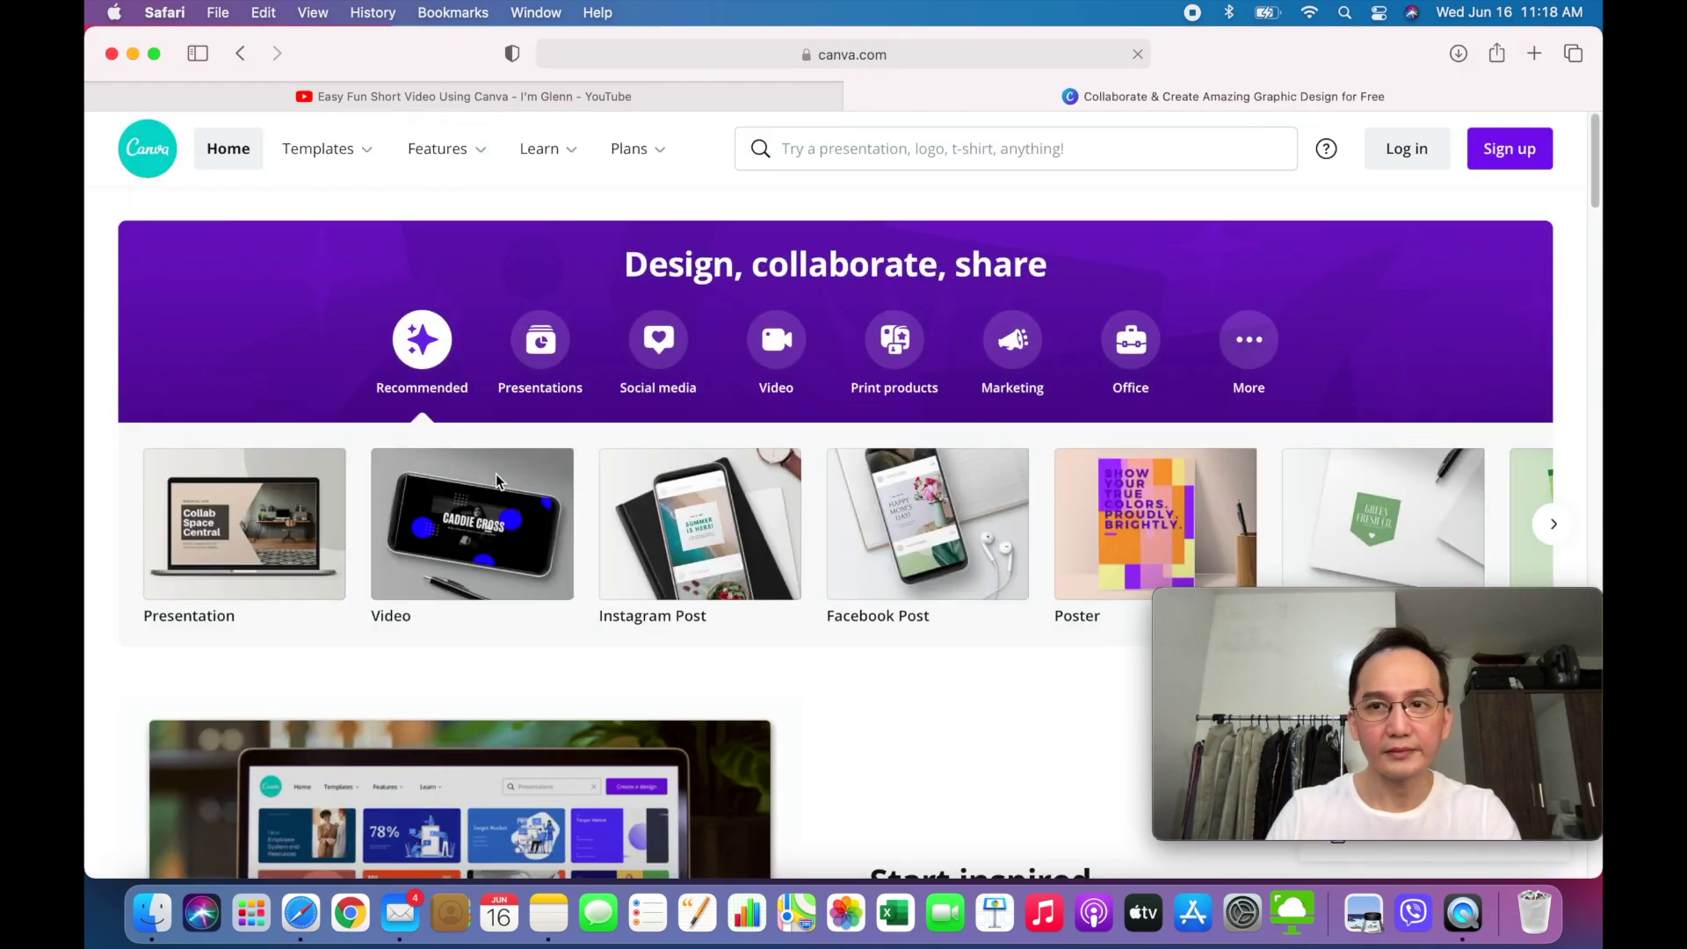
pyautogui.click(1424, 163)
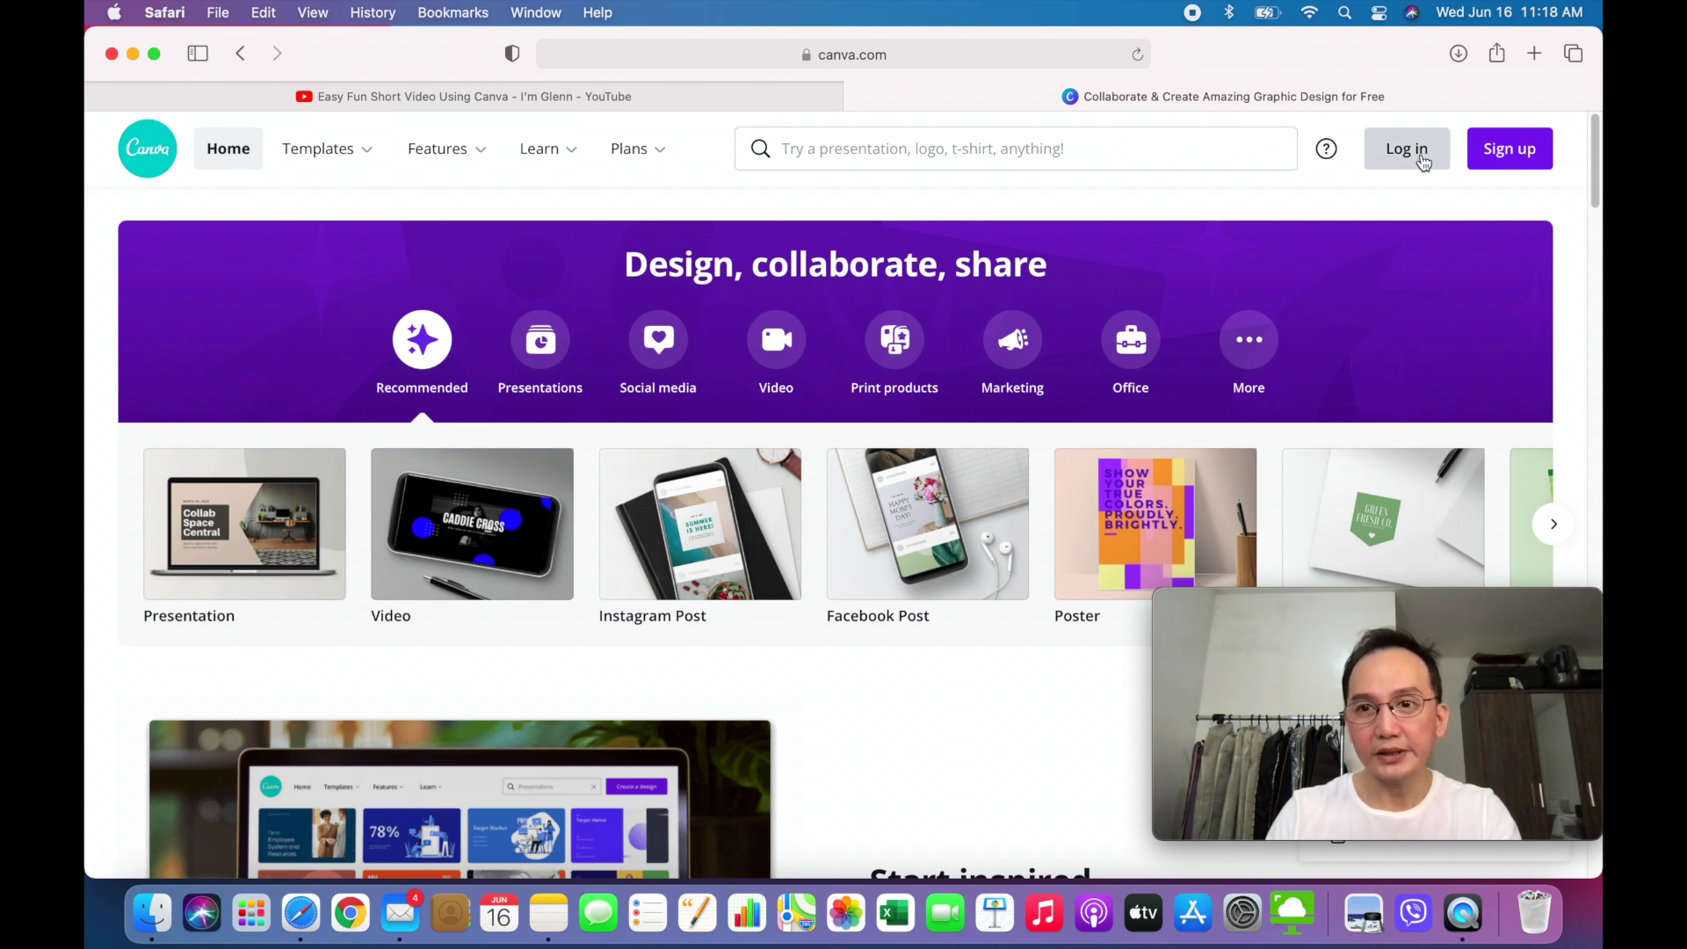
pyautogui.click(677, 516)
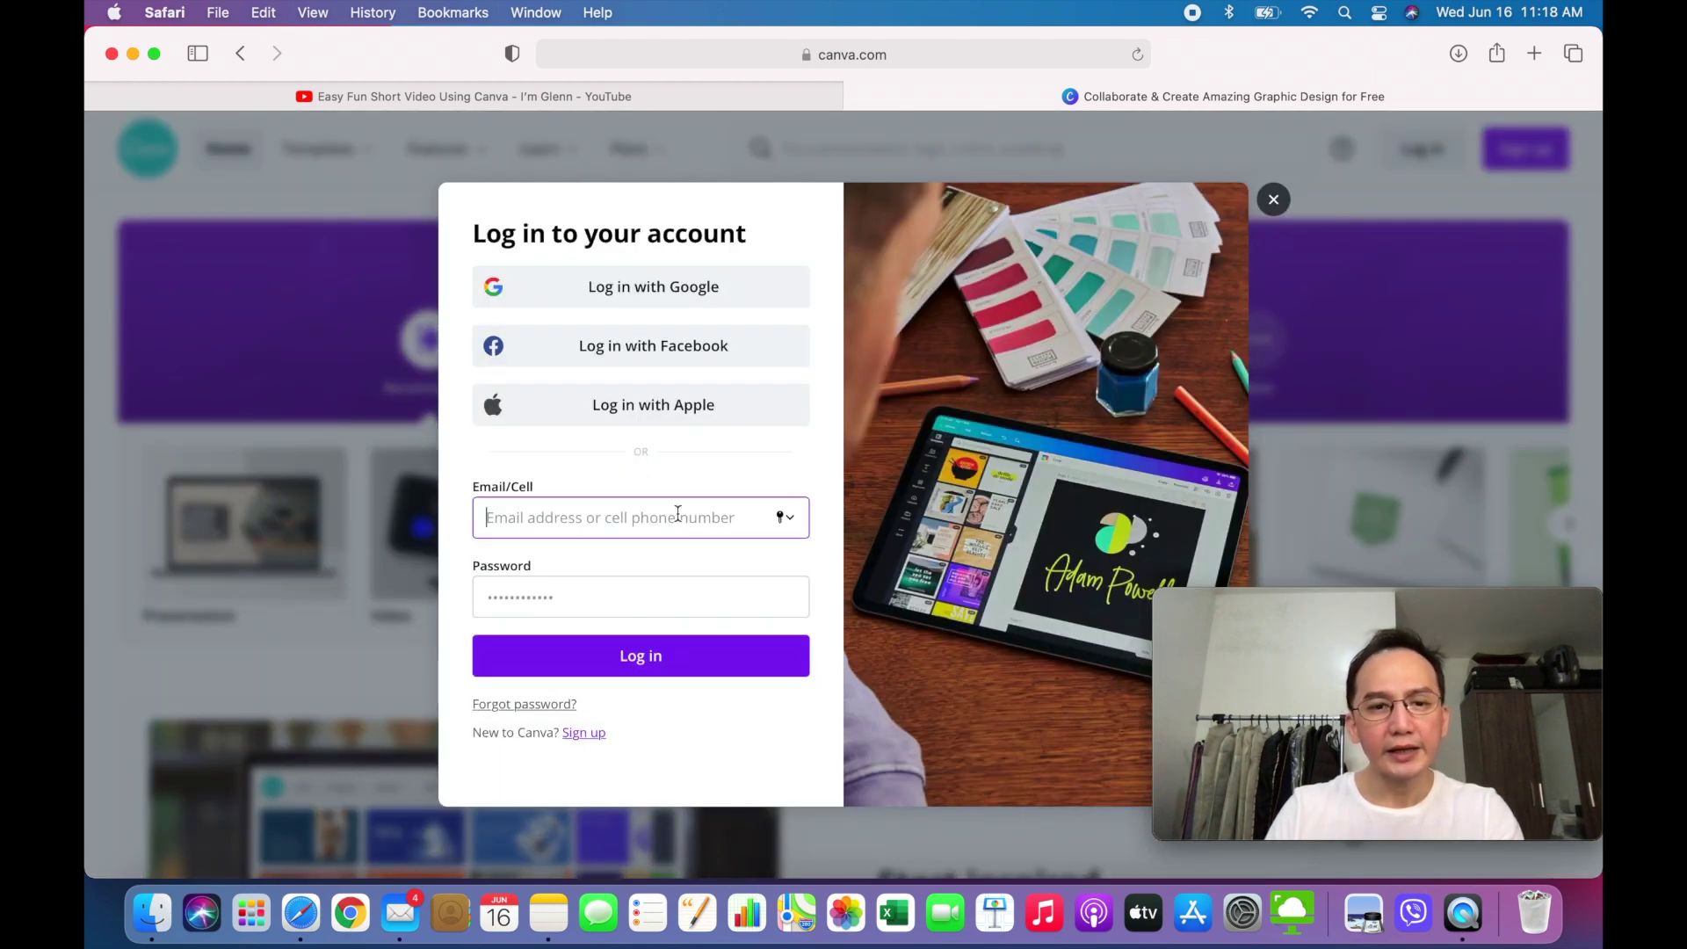
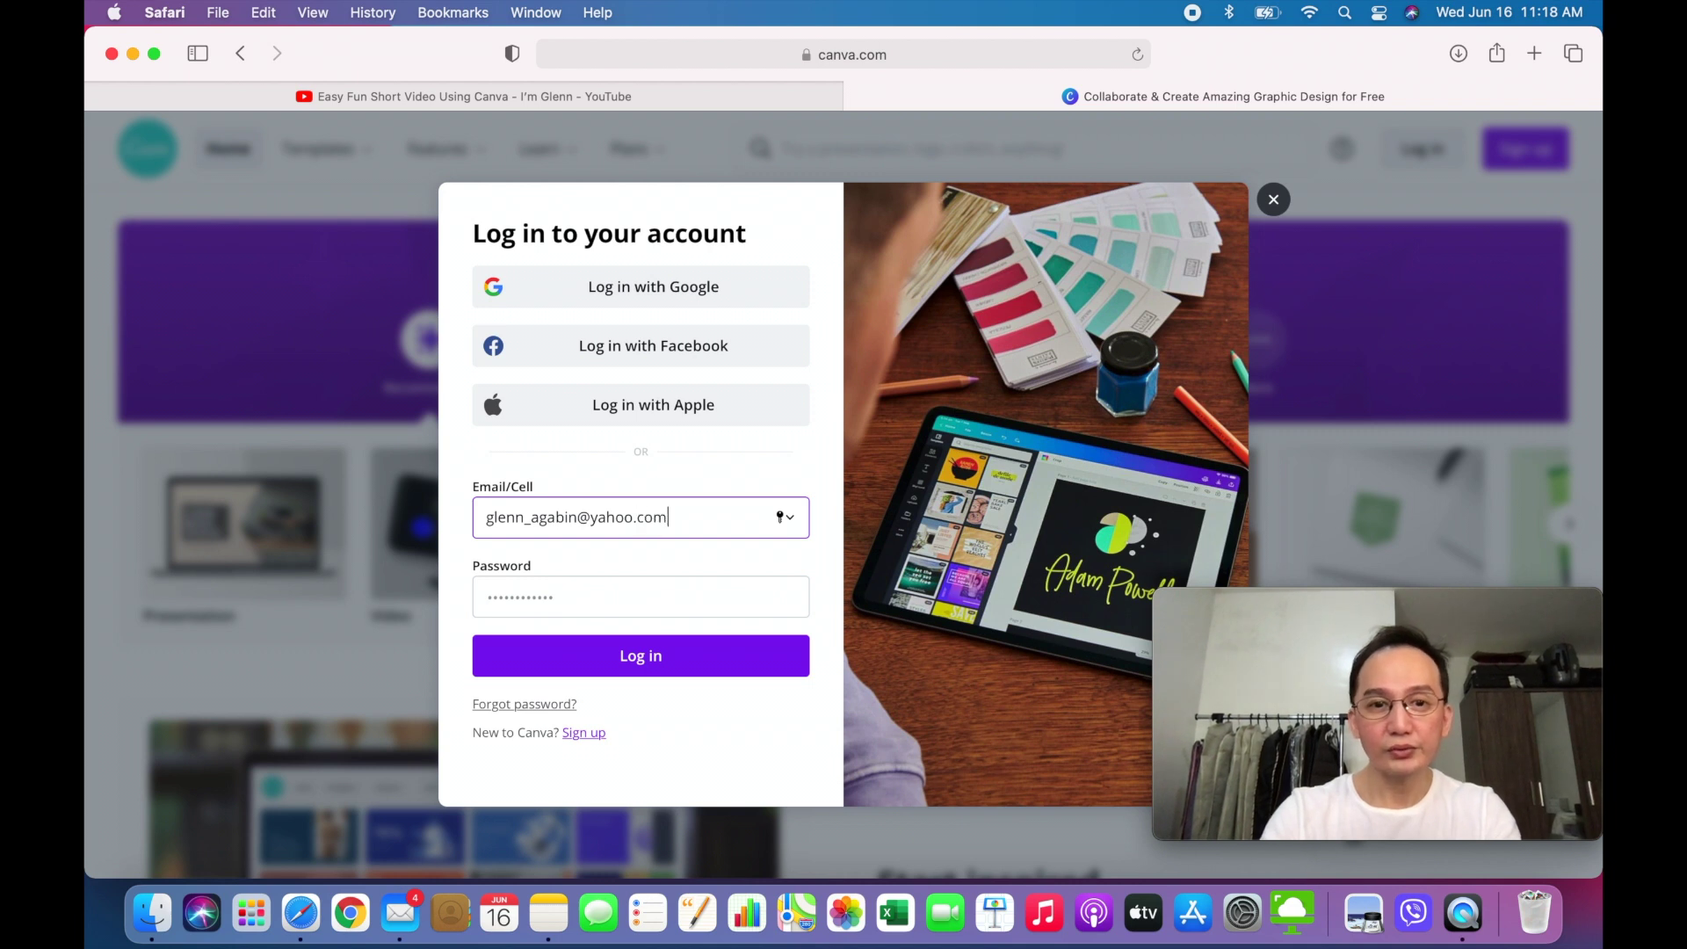
pyautogui.click(489, 597)
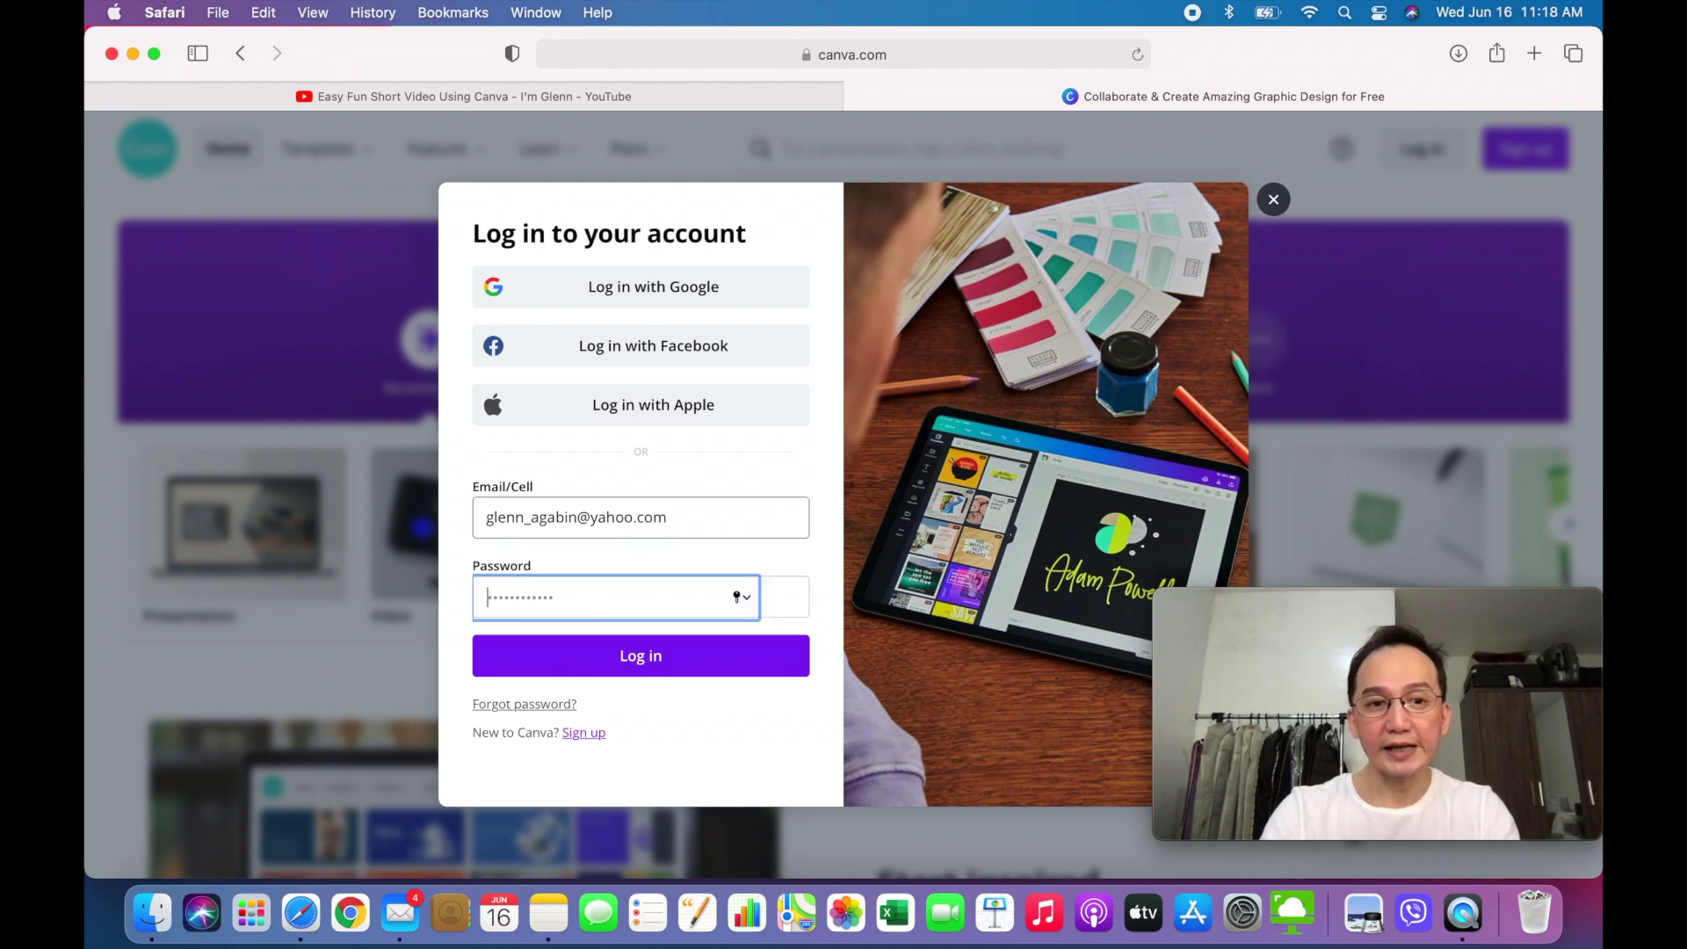
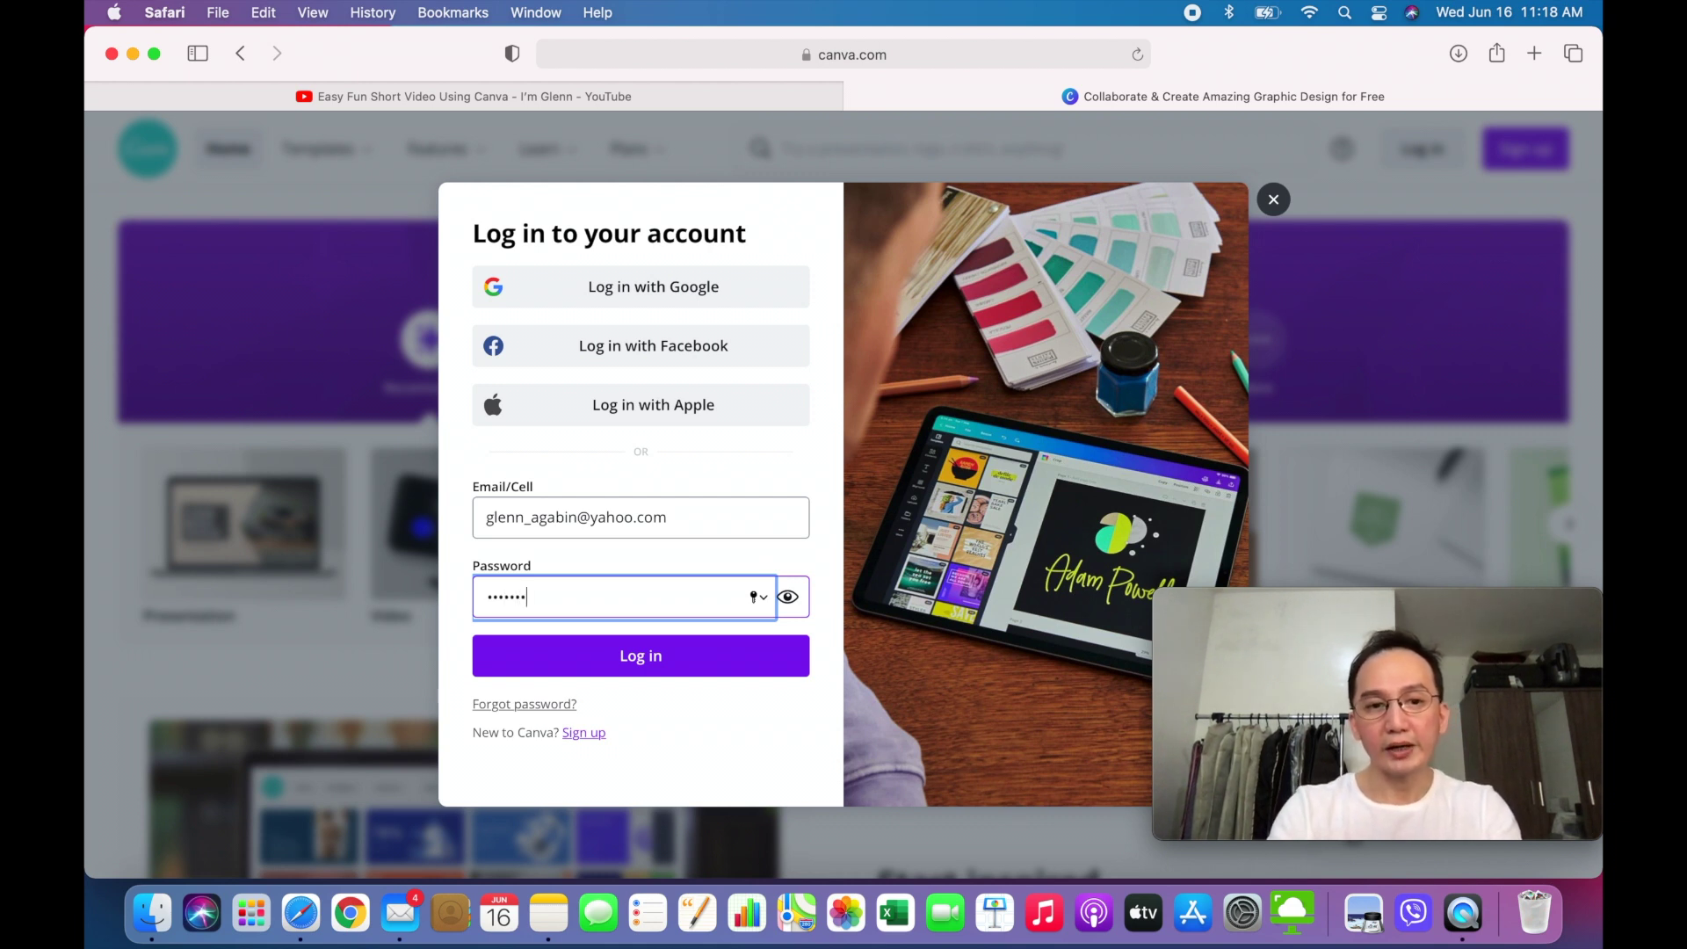
pyautogui.press('BackSpace')
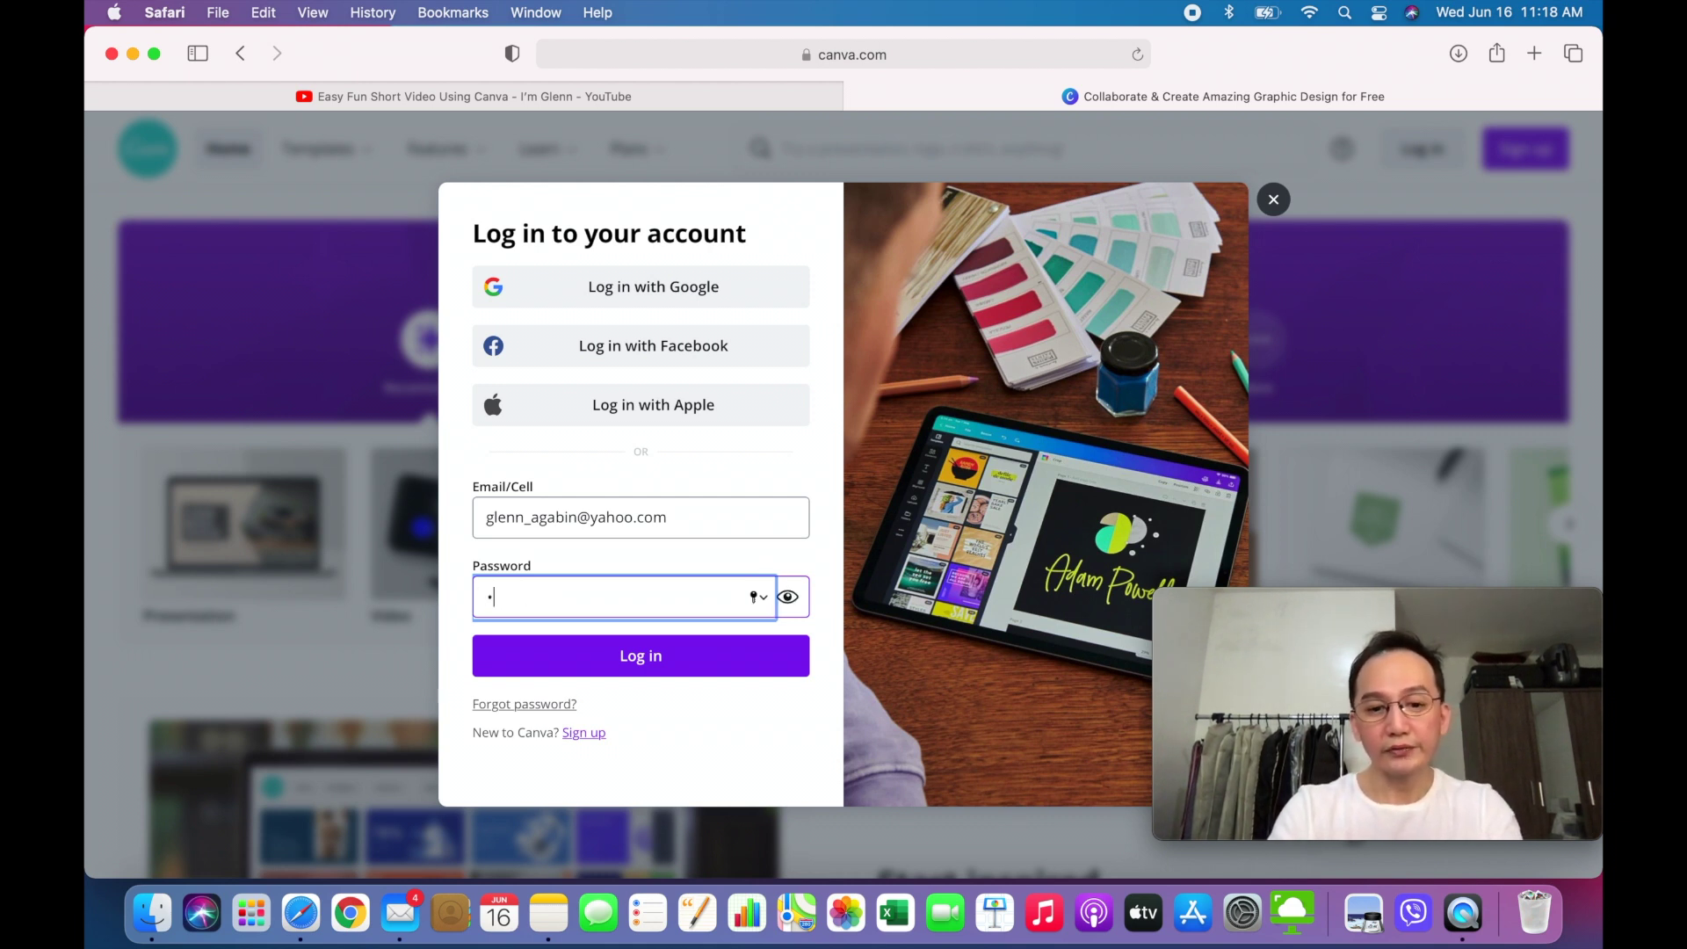
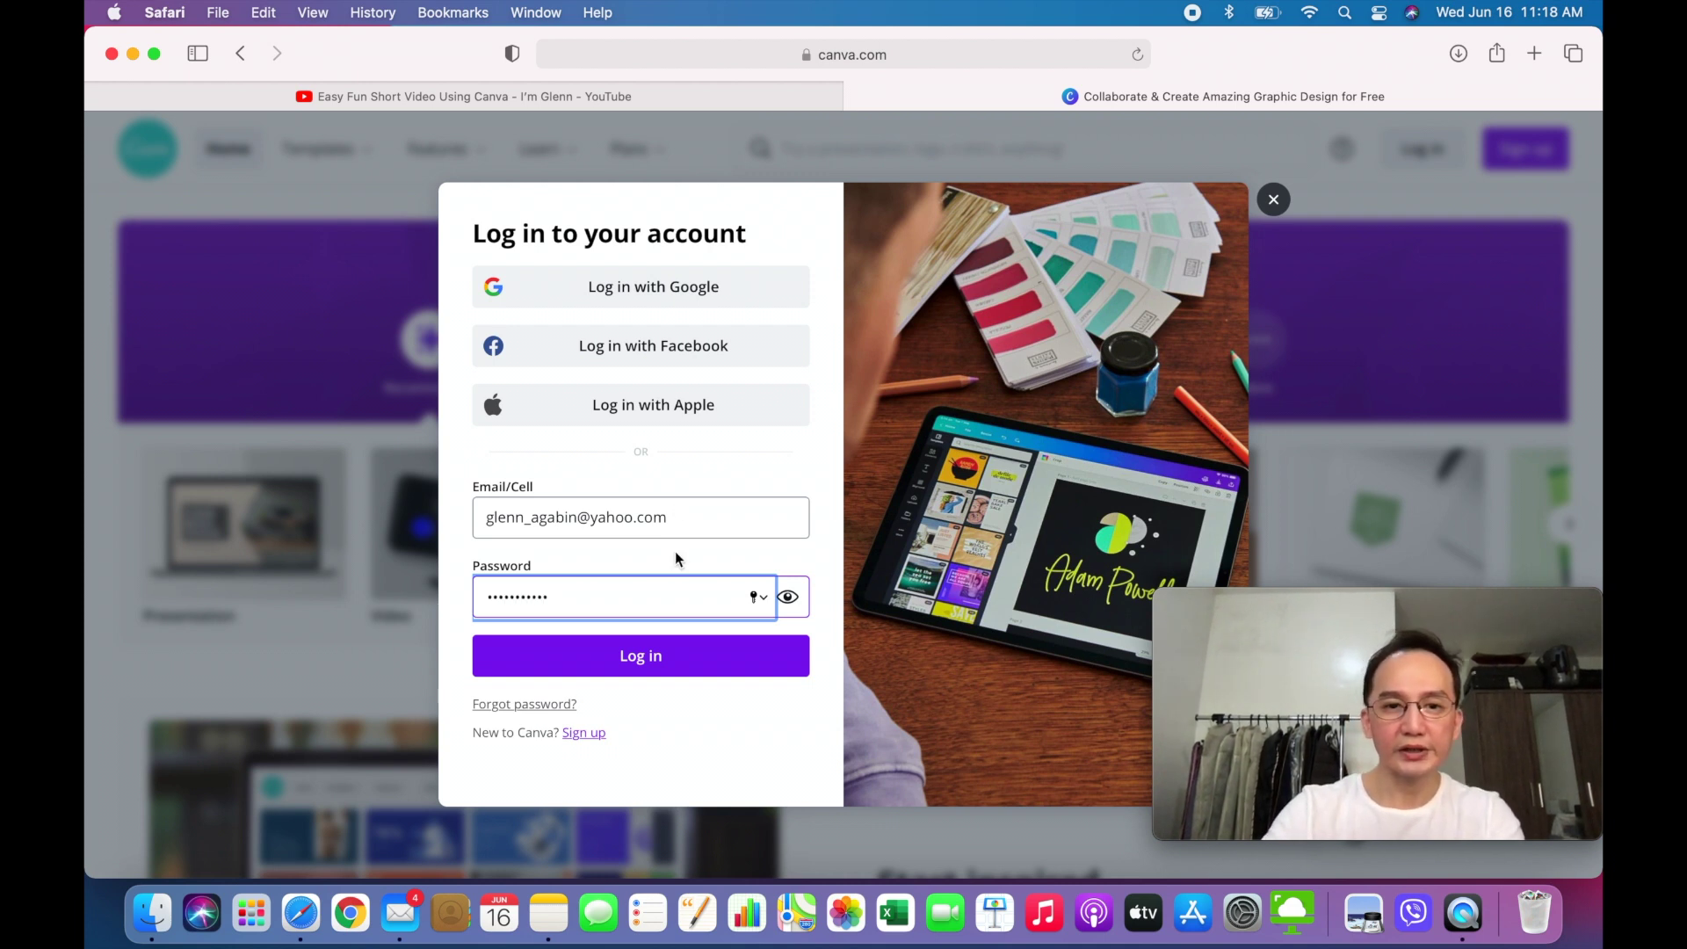
pyautogui.click(666, 671)
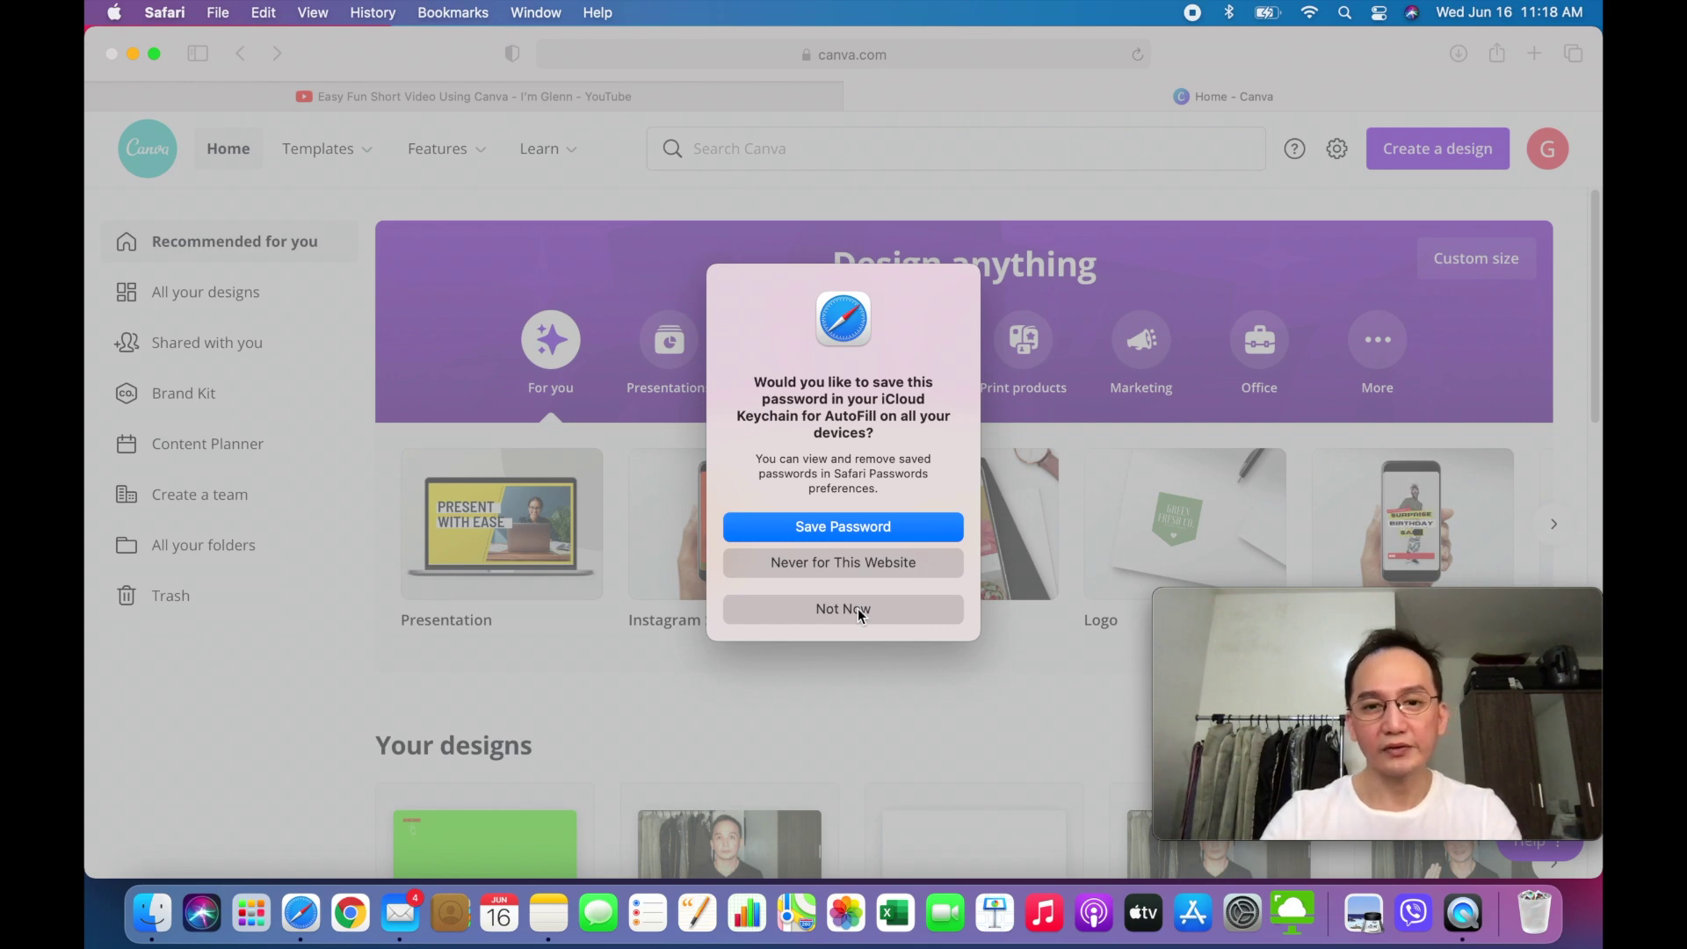
# - Decline saving the password, search 'youtube video' and create a blank YouTube Video design
pyautogui.click(858, 609)
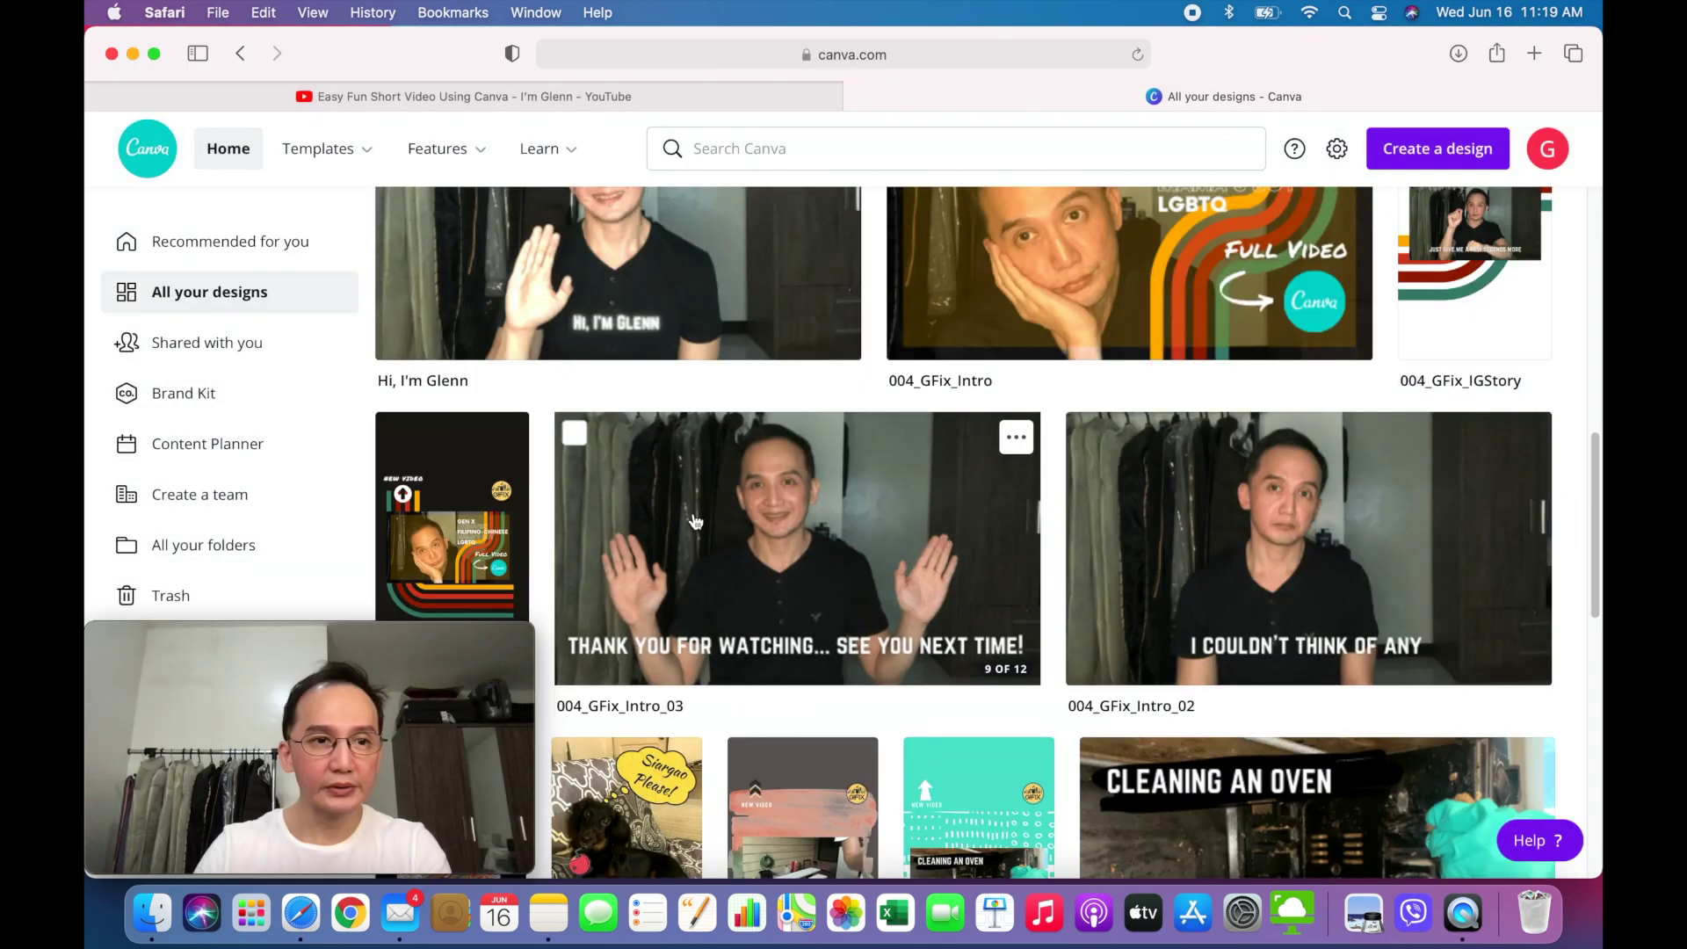
pyautogui.moveTo(339, 150)
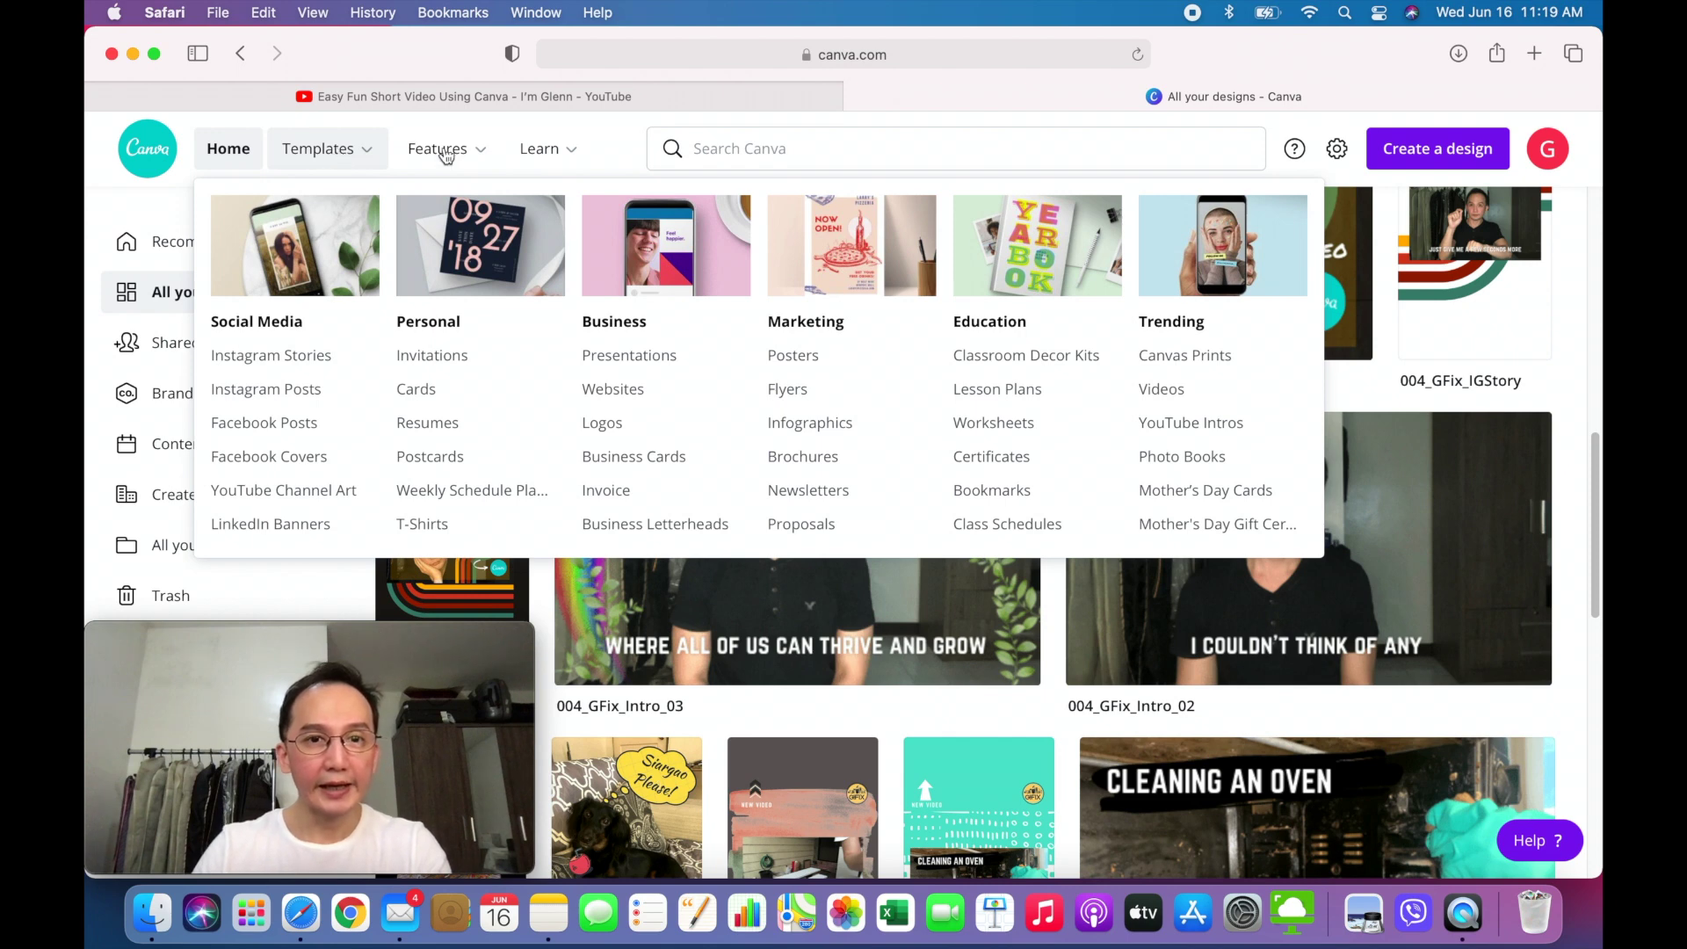
pyautogui.click(747, 153)
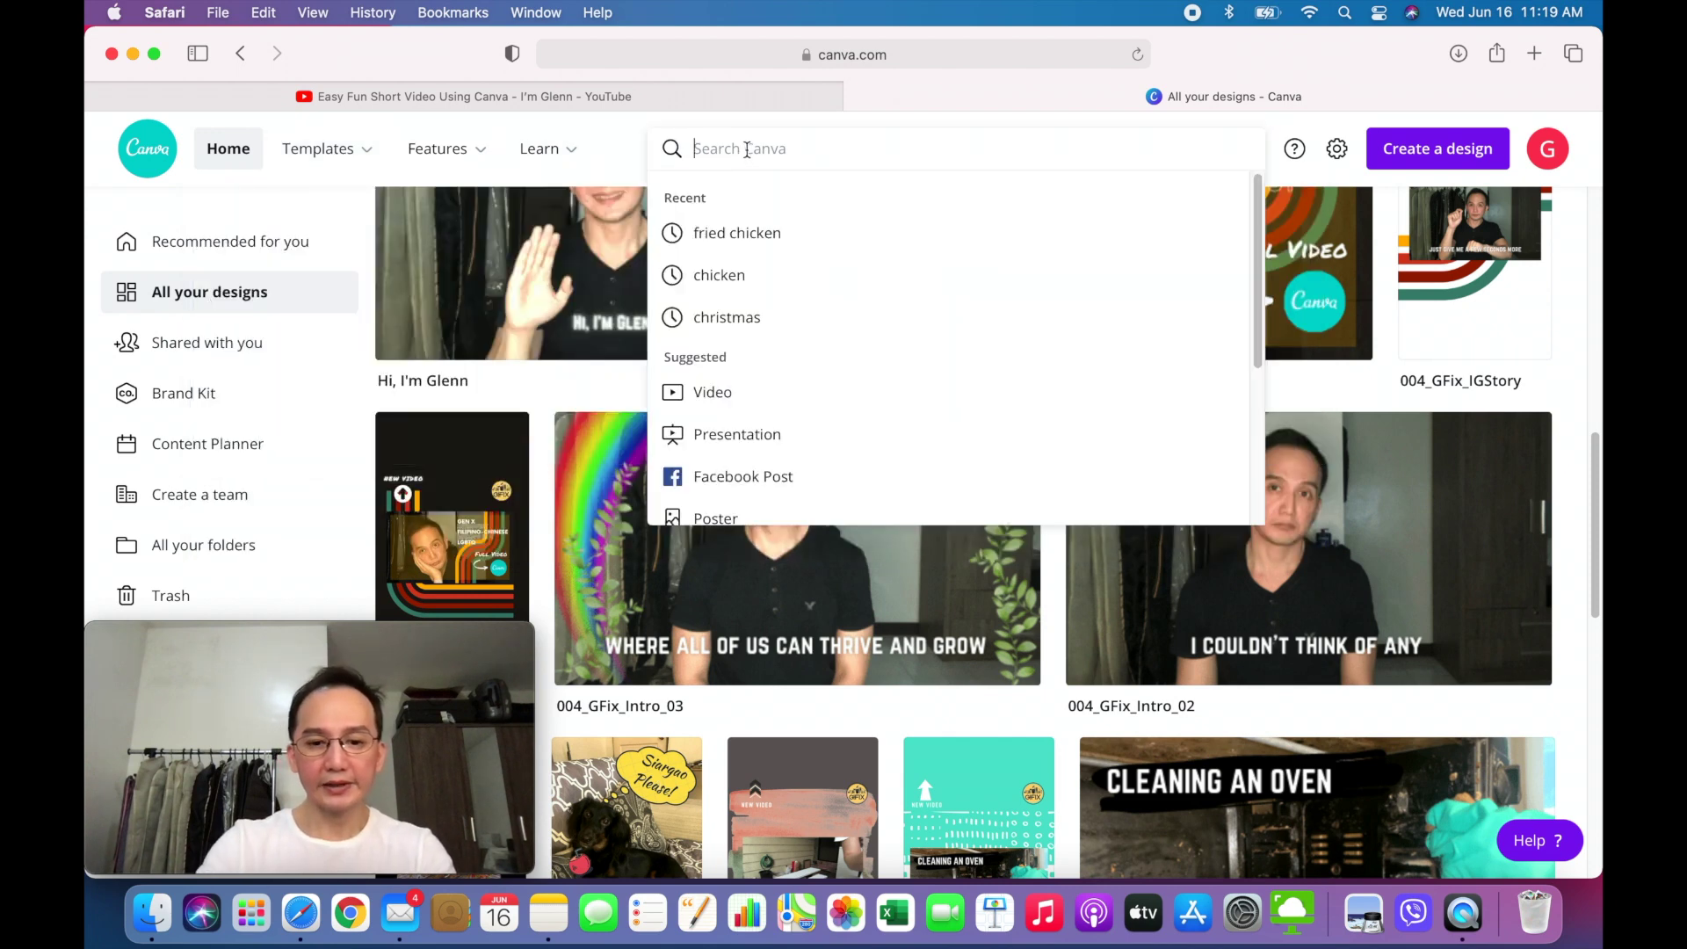
pyautogui.write('youtube')
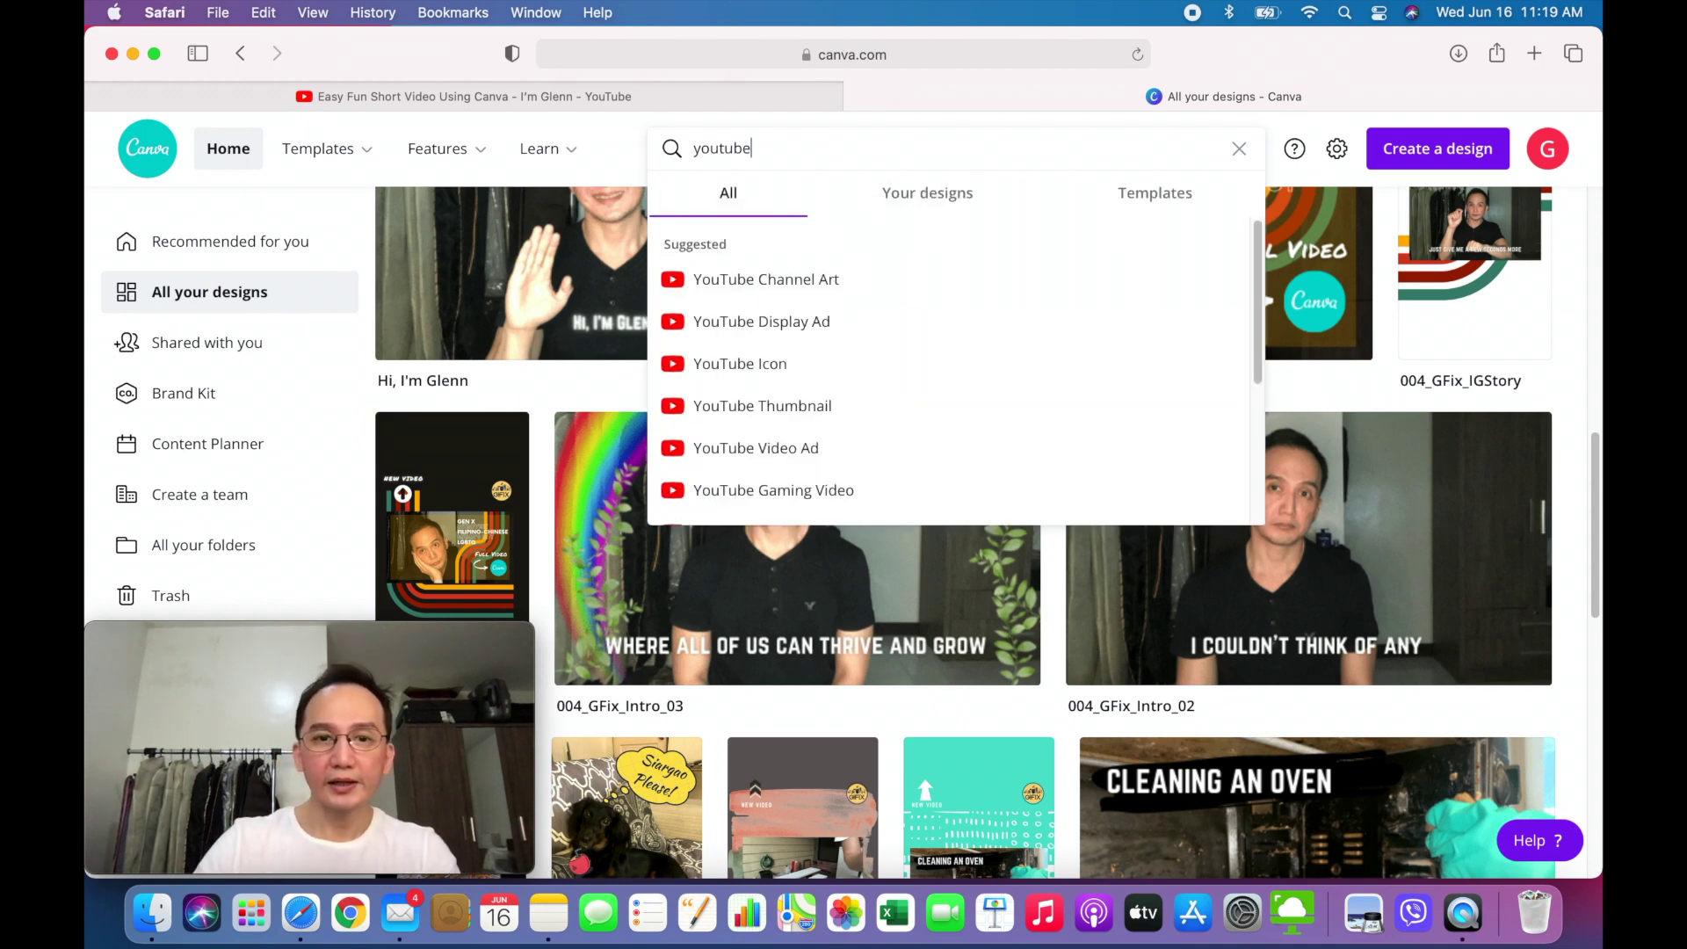
pyautogui.write('video')
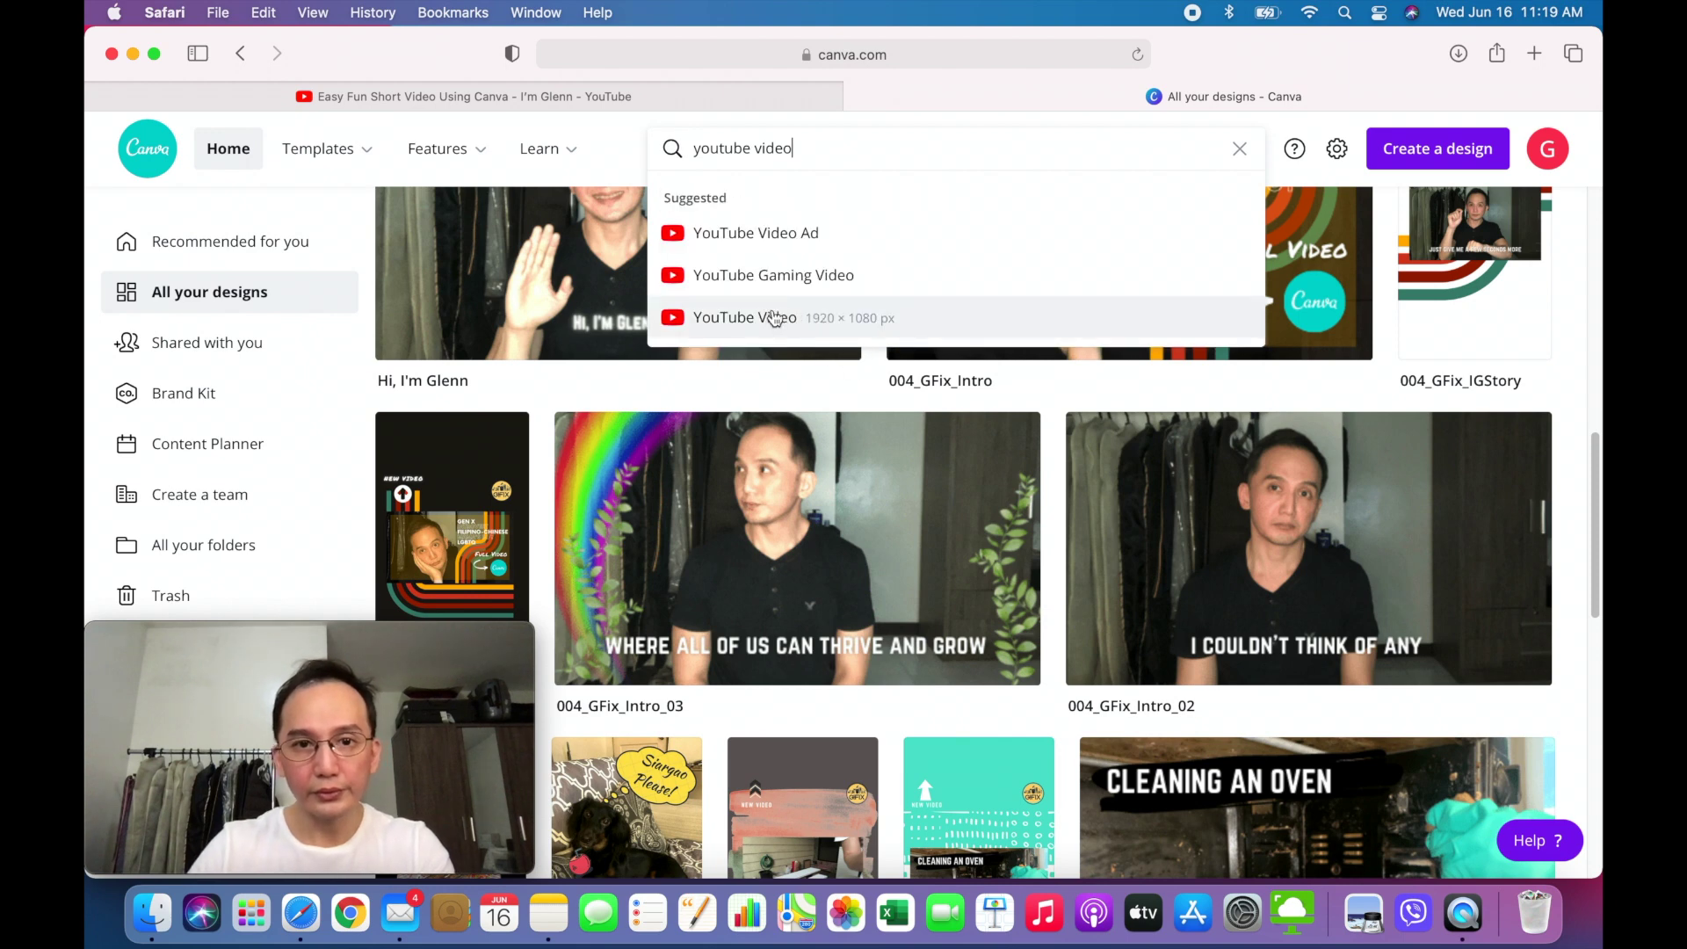
pyautogui.click(771, 318)
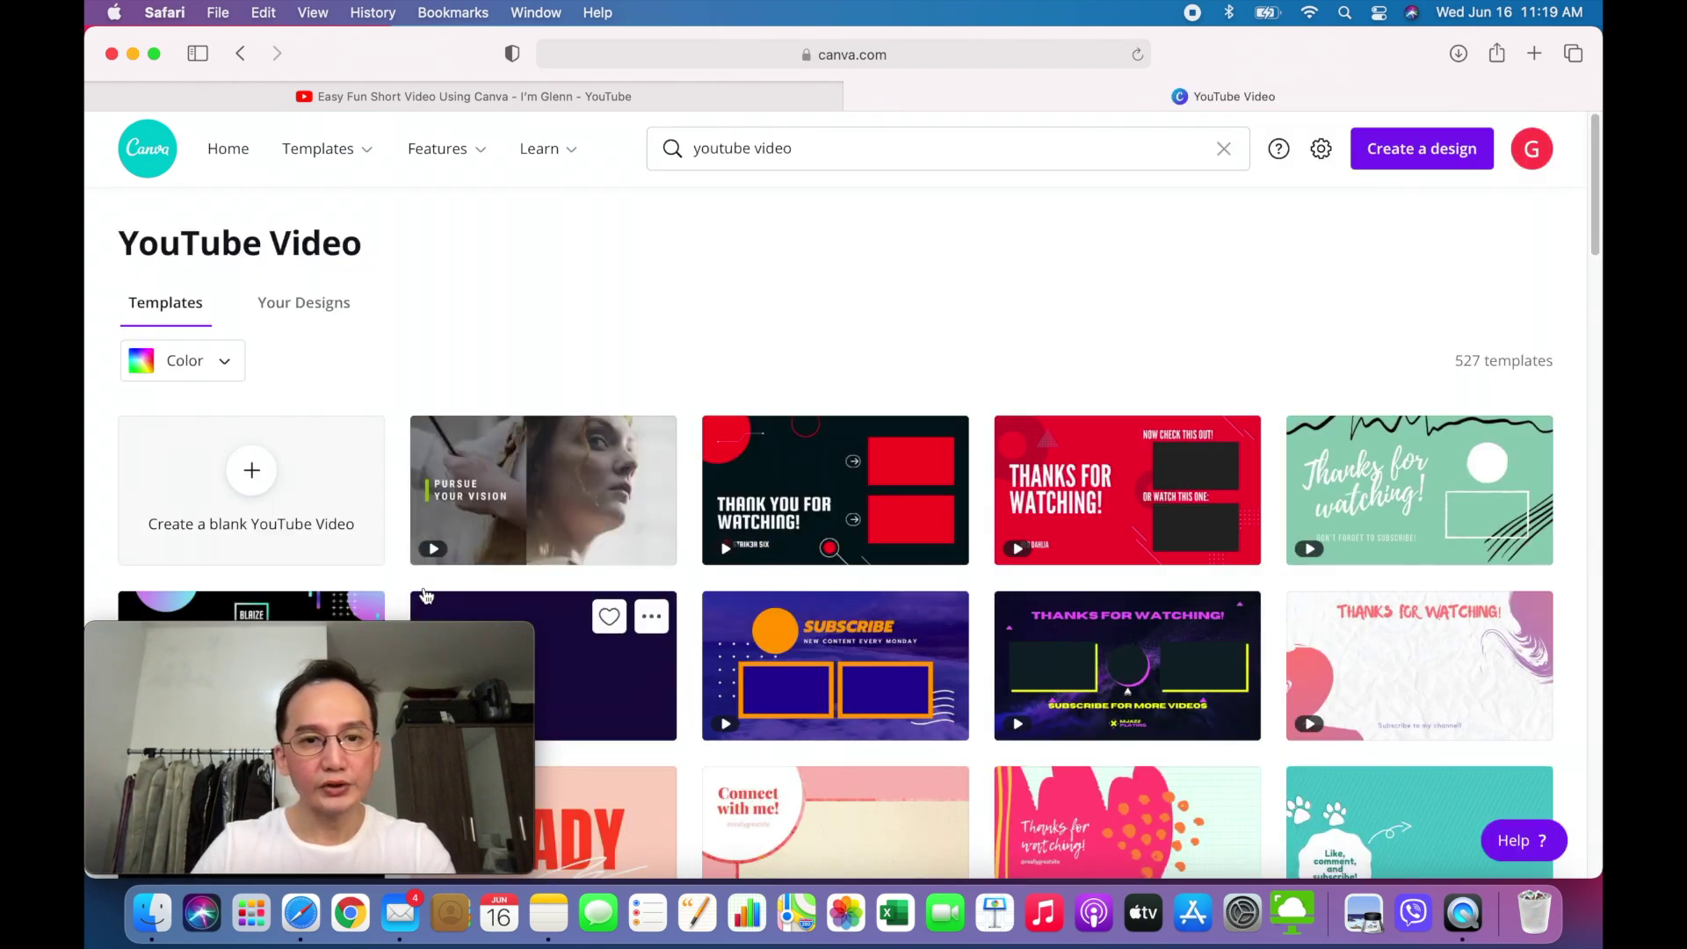
pyautogui.moveTo(749, 689)
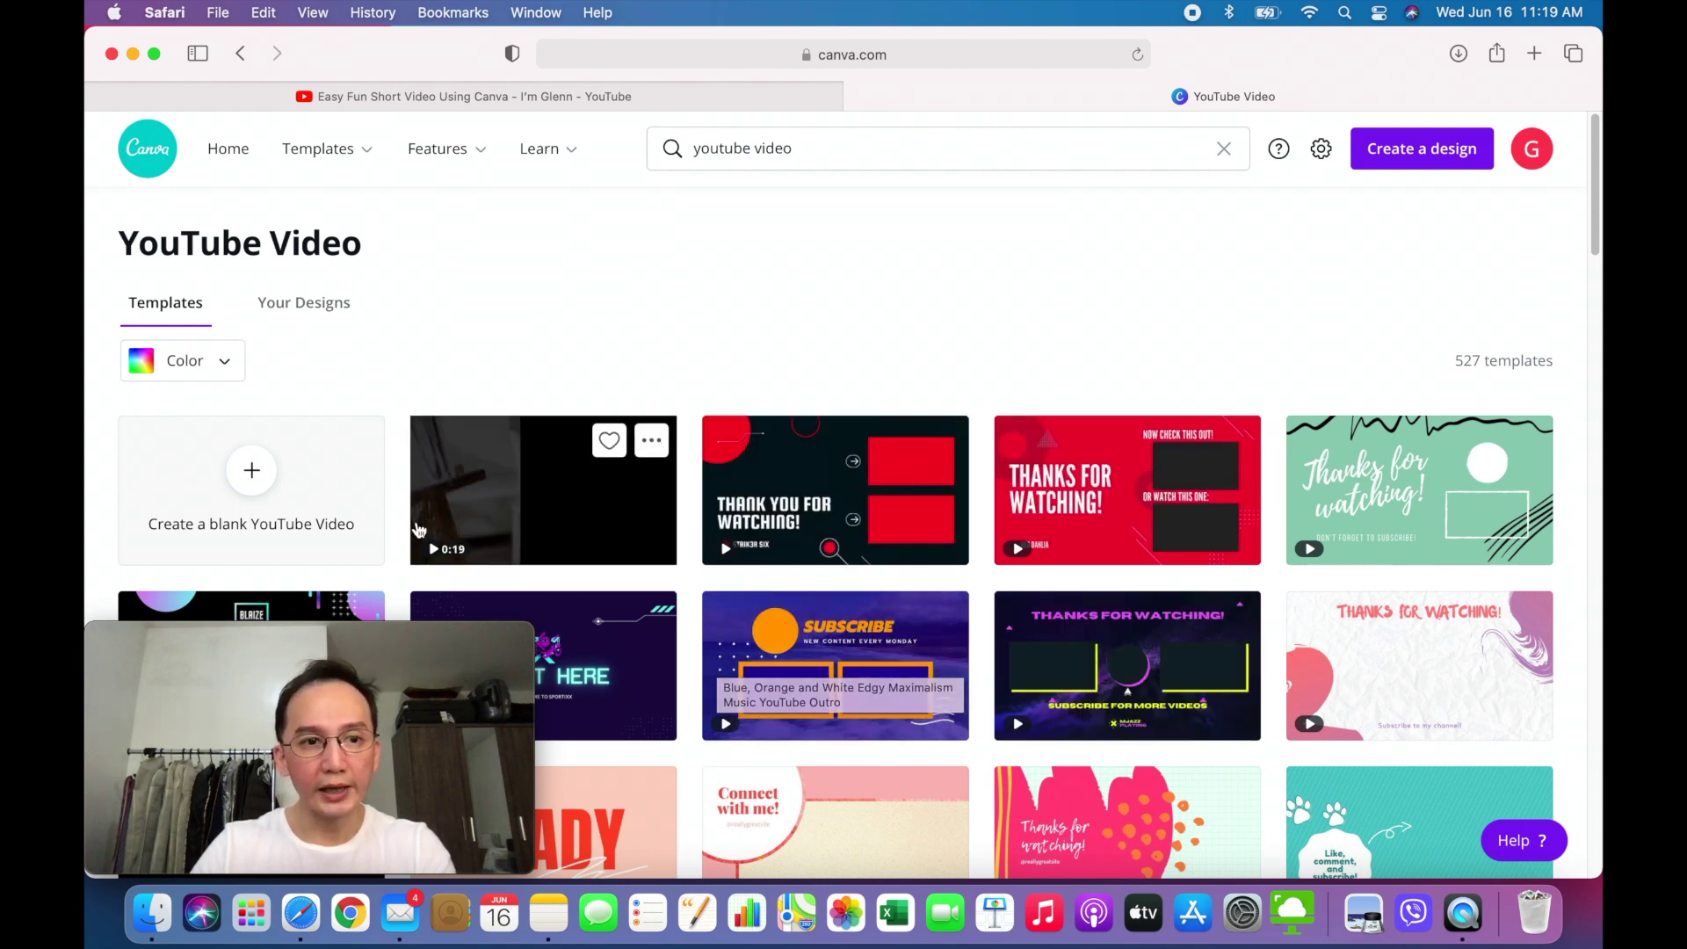
pyautogui.click(252, 476)
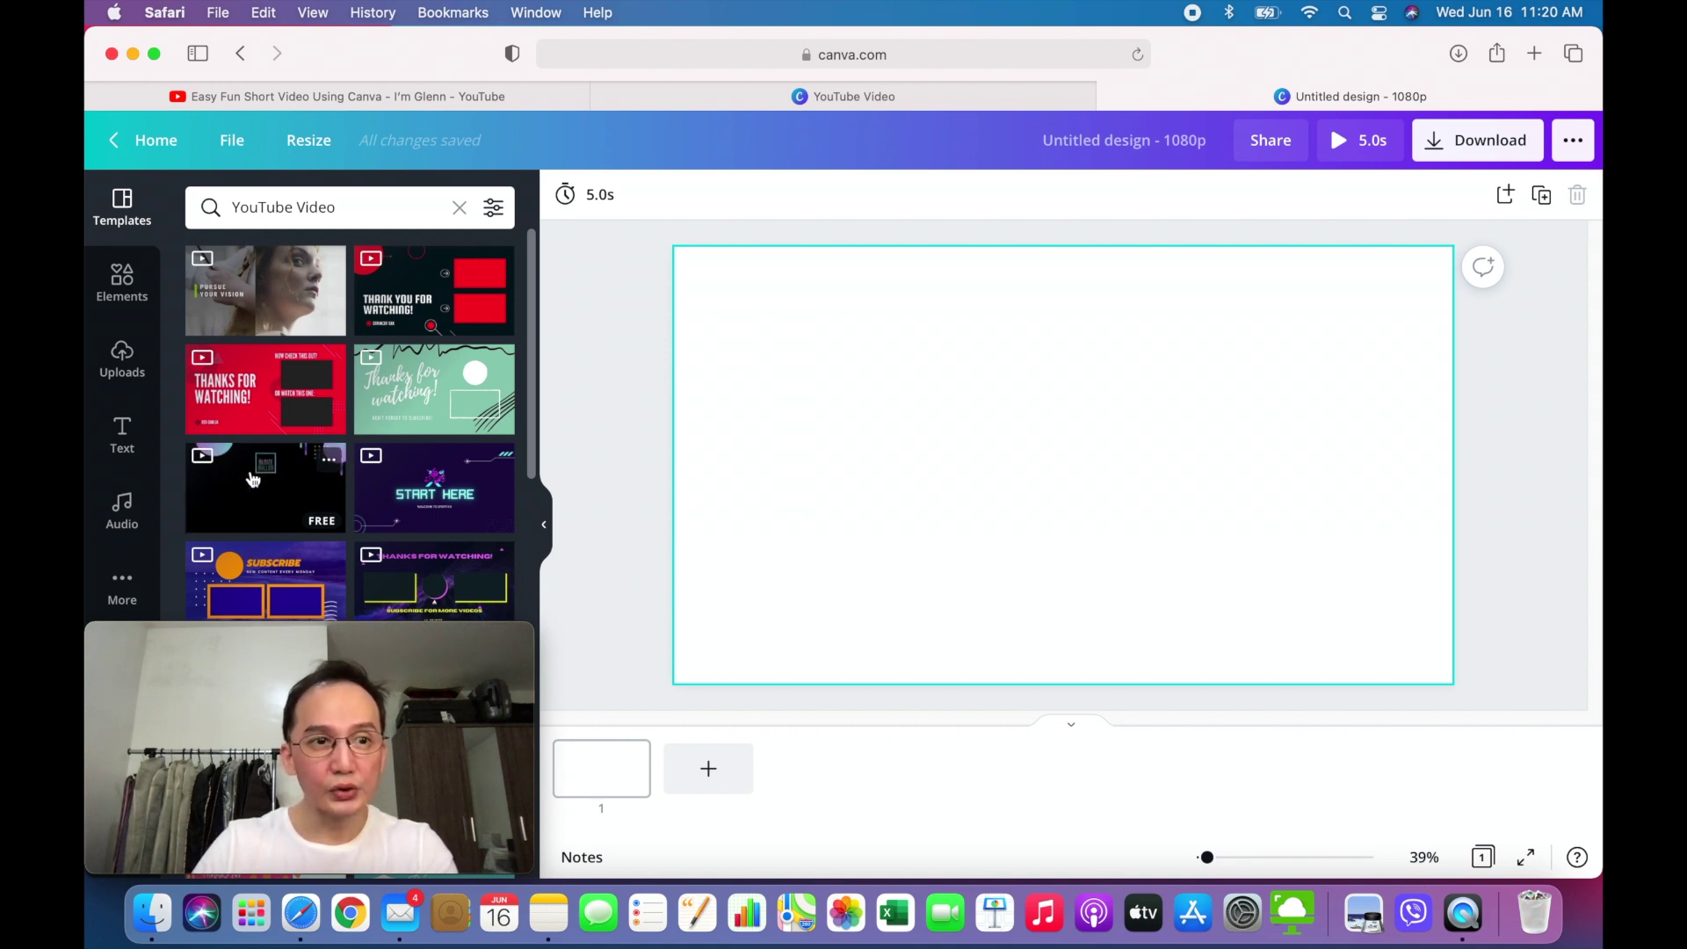
# - Place an 'Add a heading' text box on the blank video page from the Text panel
pyautogui.click(124, 450)
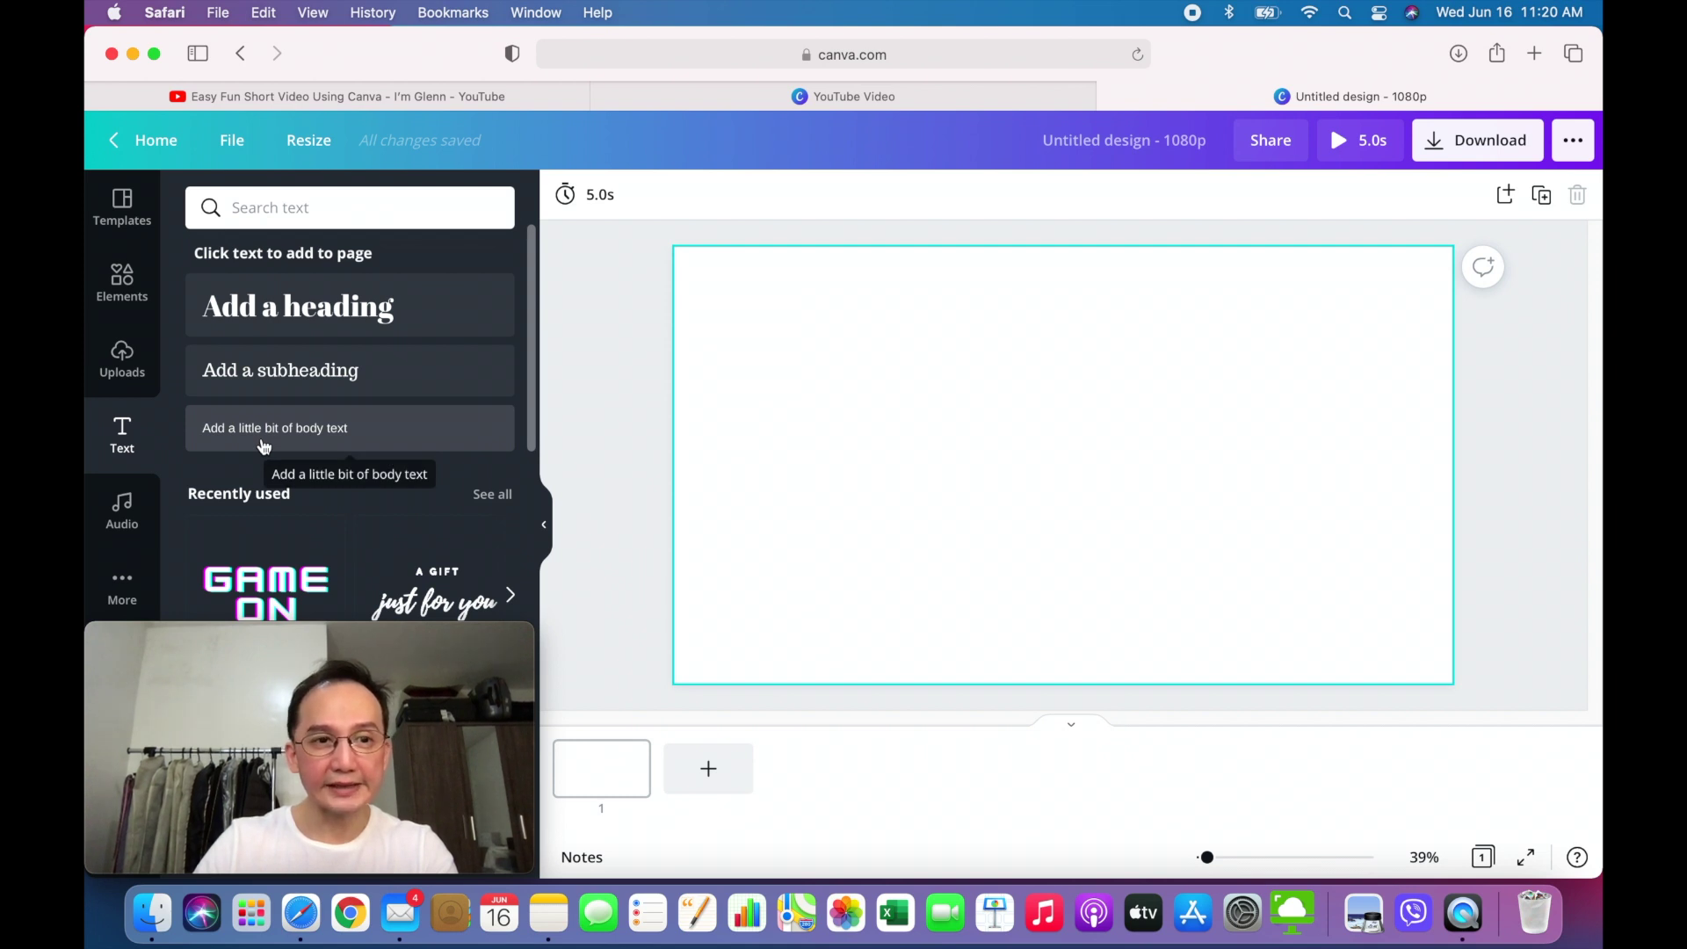
pyautogui.click(321, 314)
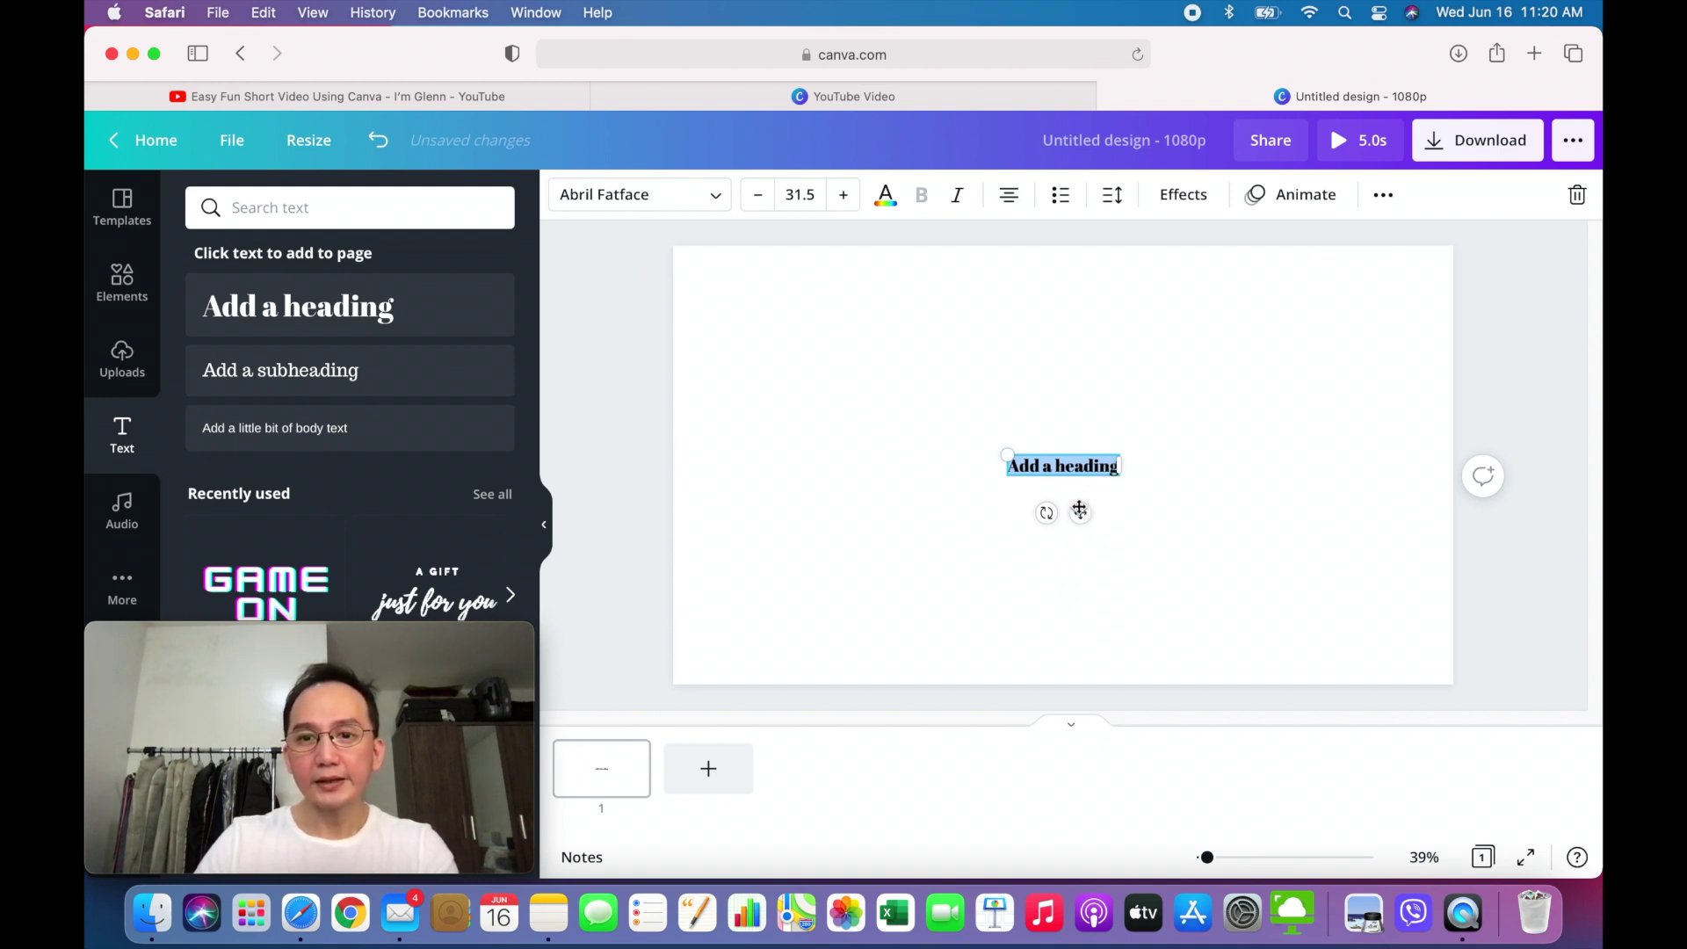
# - Move the heading toward the bottom of the page and set its font size to 50
pyautogui.moveTo(1081, 514); pyautogui.dragTo(1081, 673)
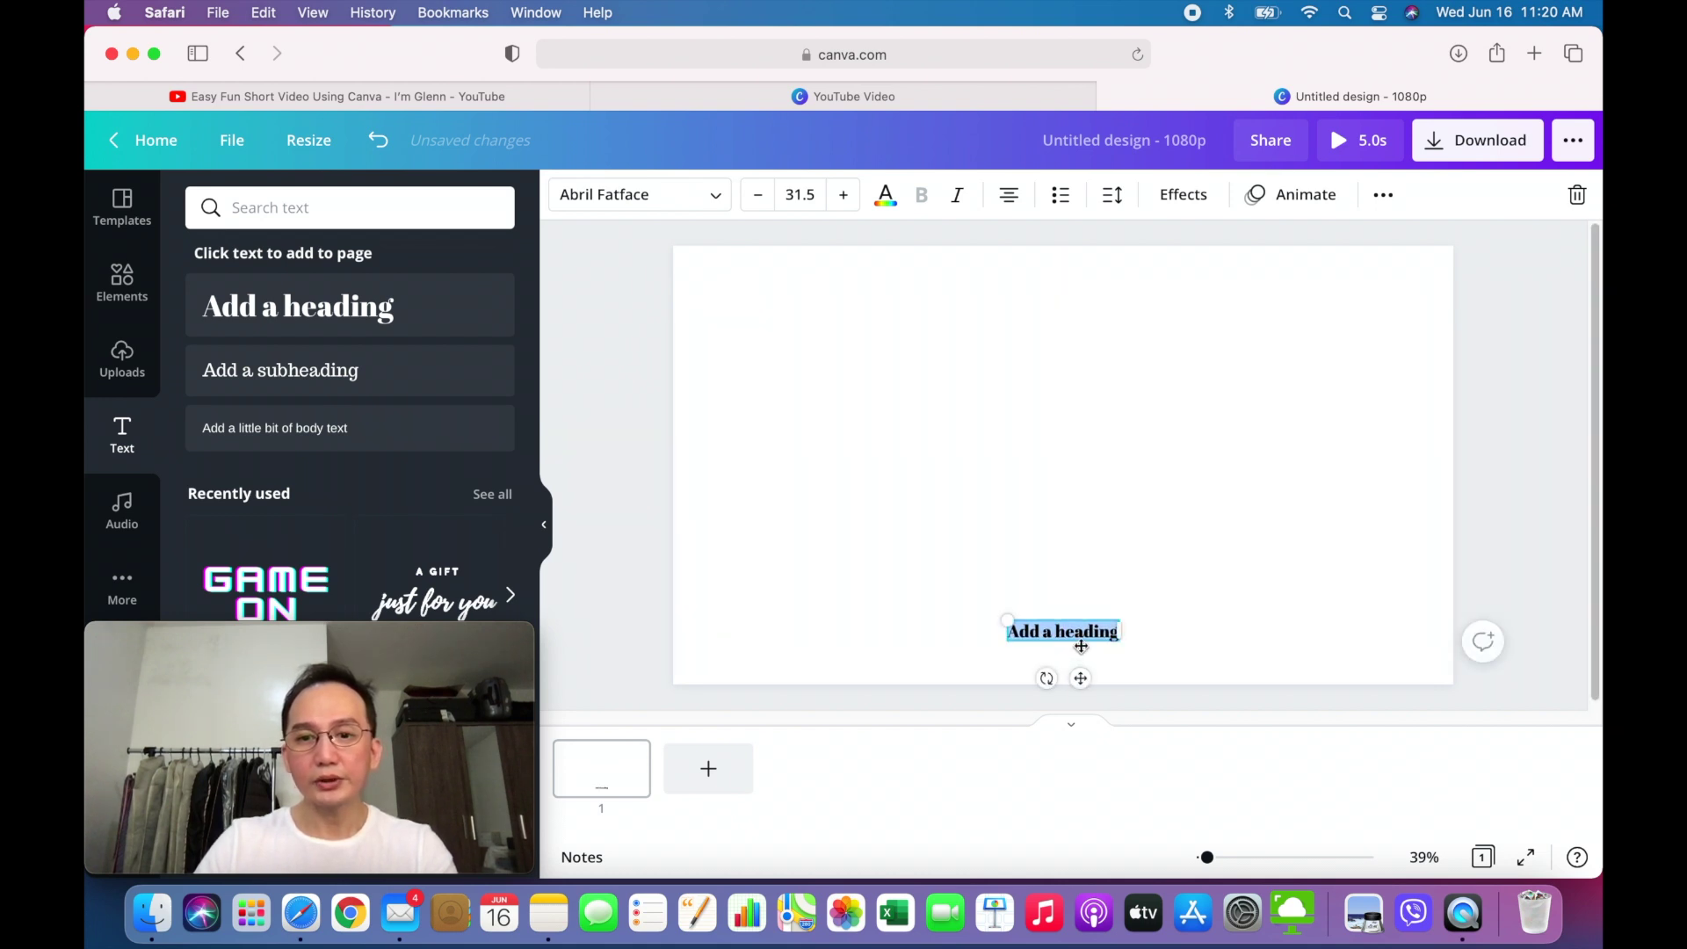
pyautogui.click(812, 195)
pyautogui.click(846, 204)
pyautogui.click(843, 195)
pyautogui.click(843, 195)
pyautogui.click(843, 195)
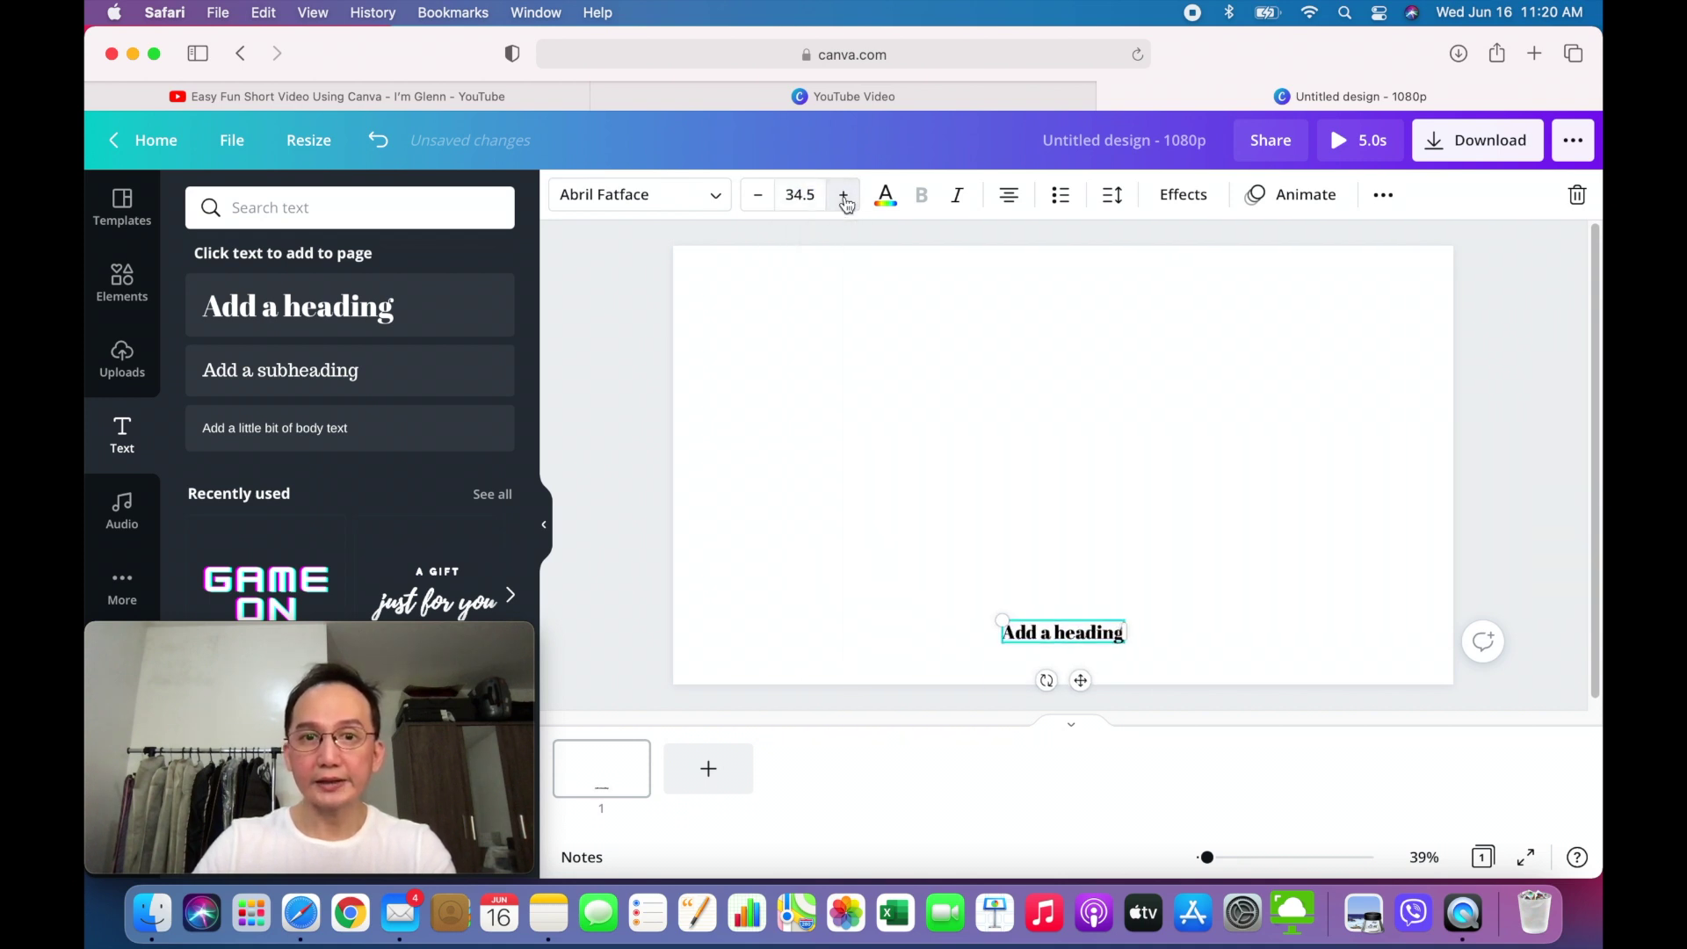
pyautogui.click(843, 195)
pyautogui.click(843, 195)
pyautogui.click(843, 195)
pyautogui.click(843, 197)
pyautogui.click(844, 197)
pyautogui.click(843, 197)
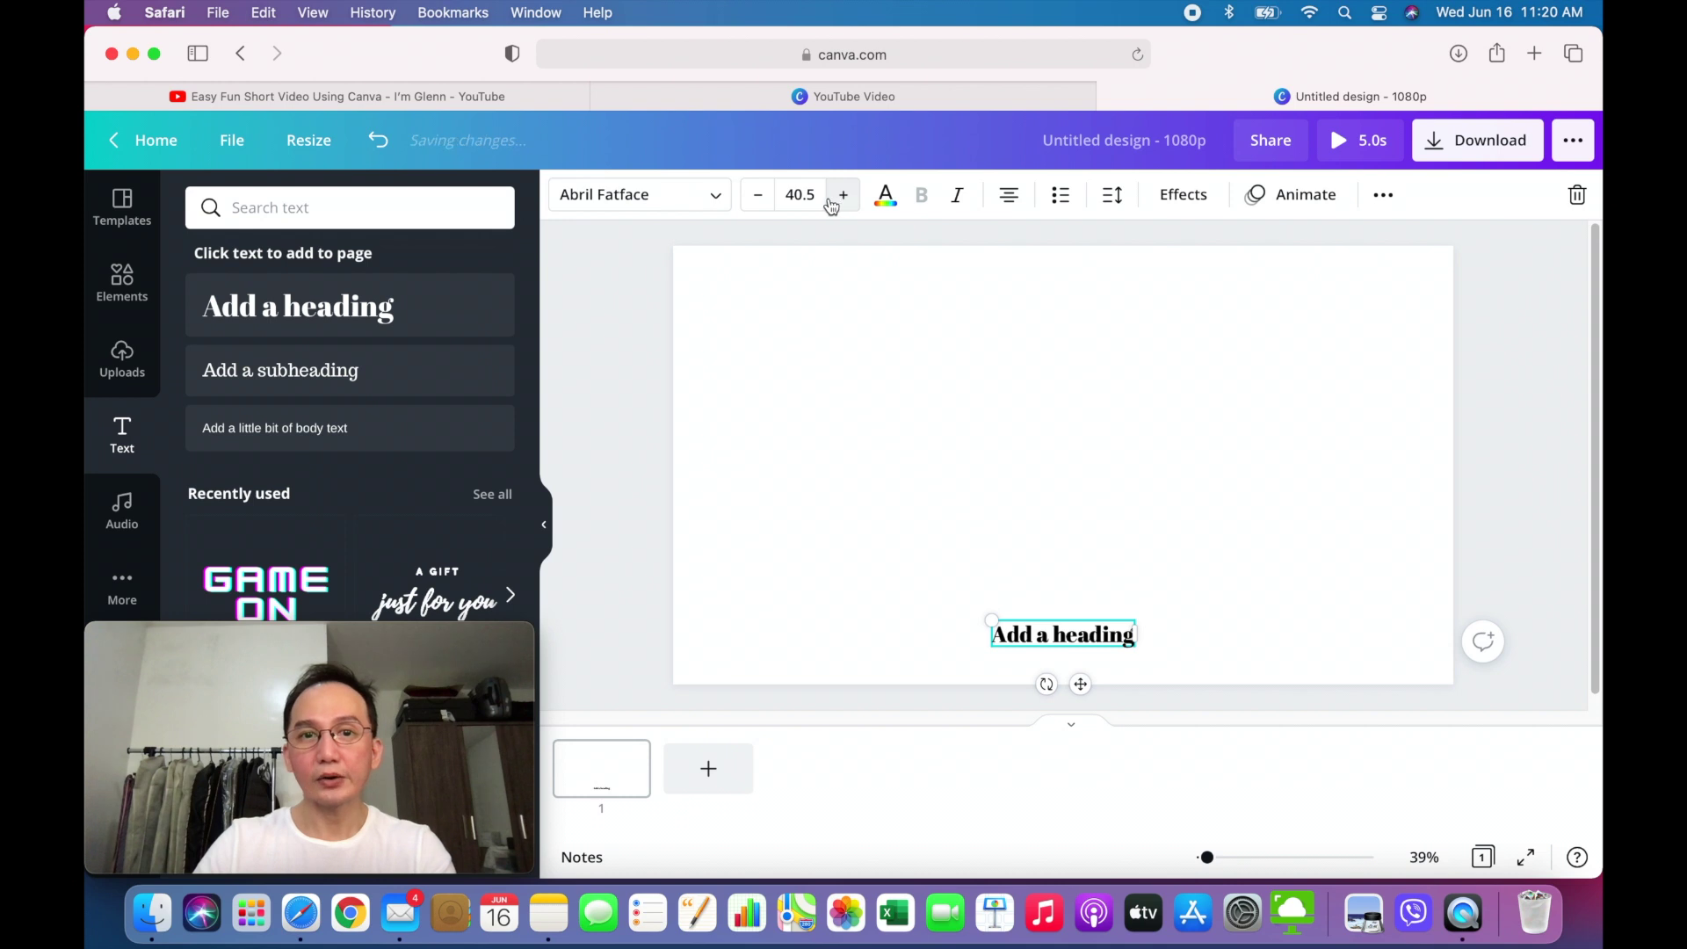
pyautogui.click(761, 201)
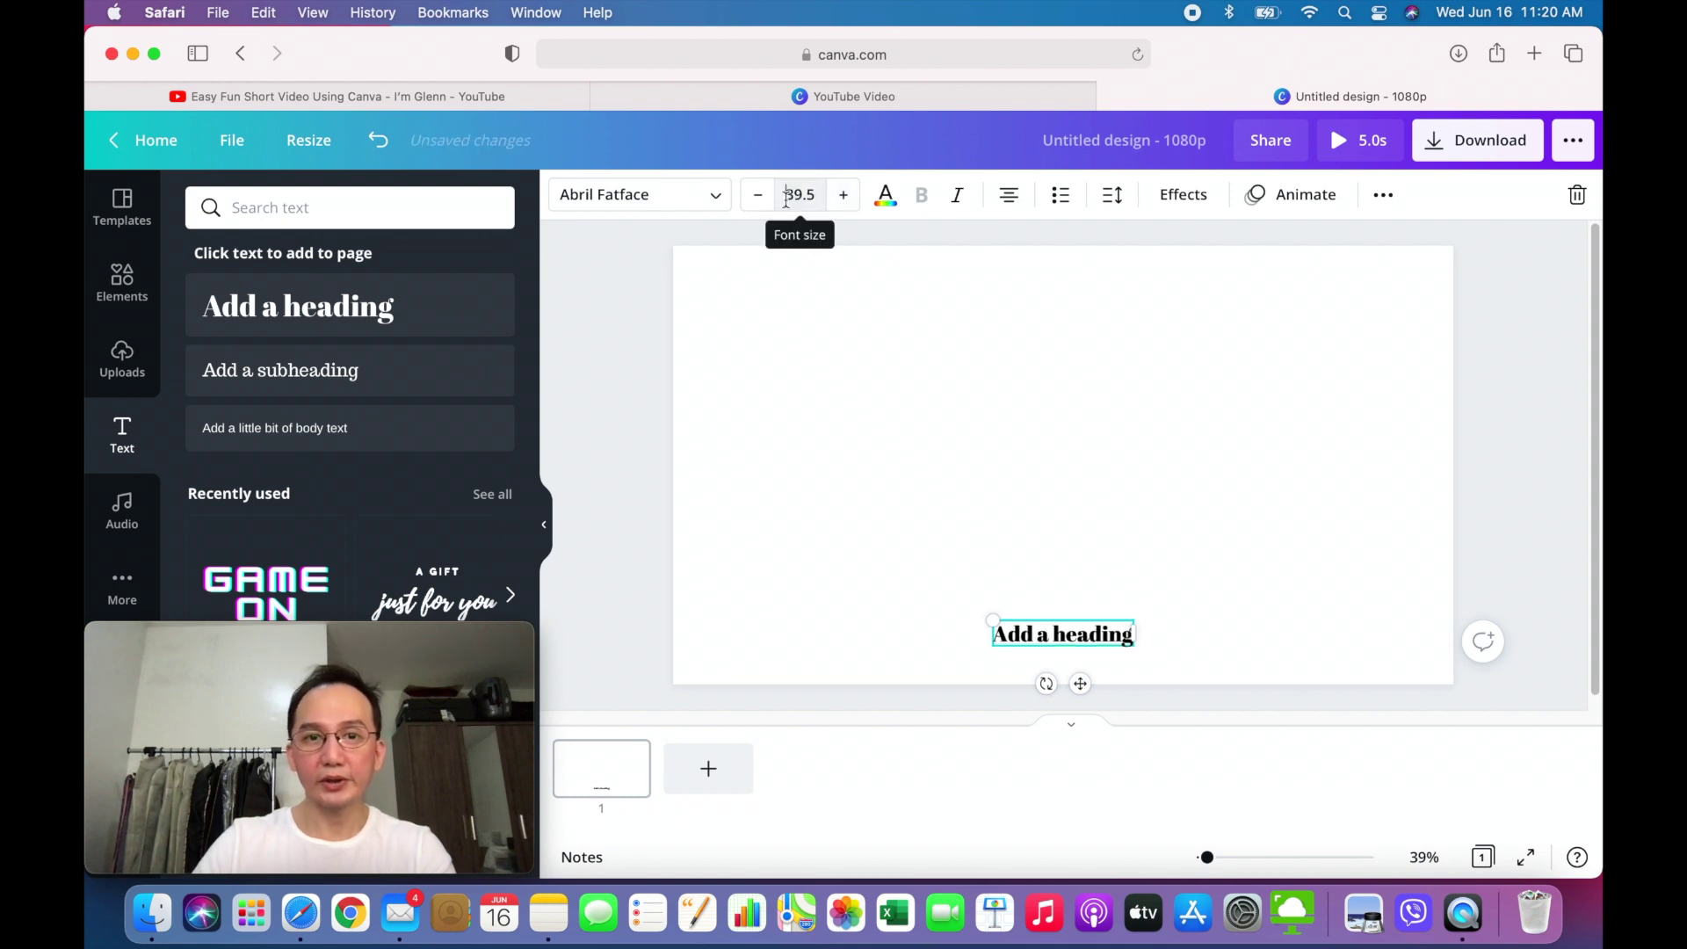
pyautogui.click(815, 197)
pyautogui.write('50')
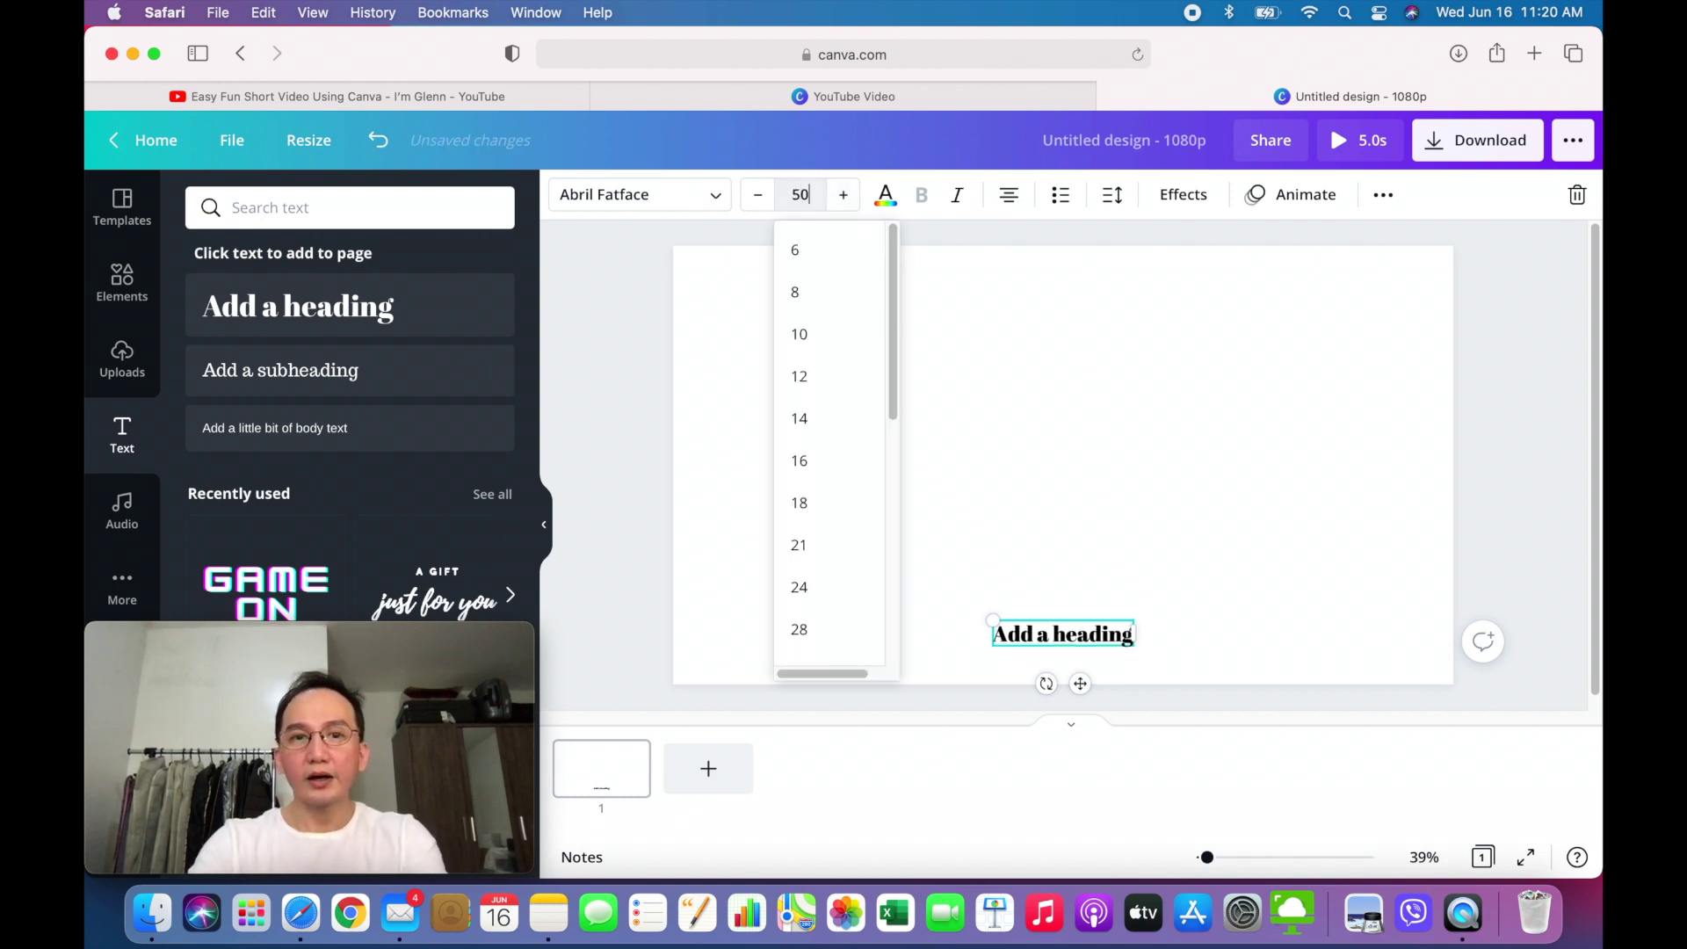
pyautogui.press('Return')
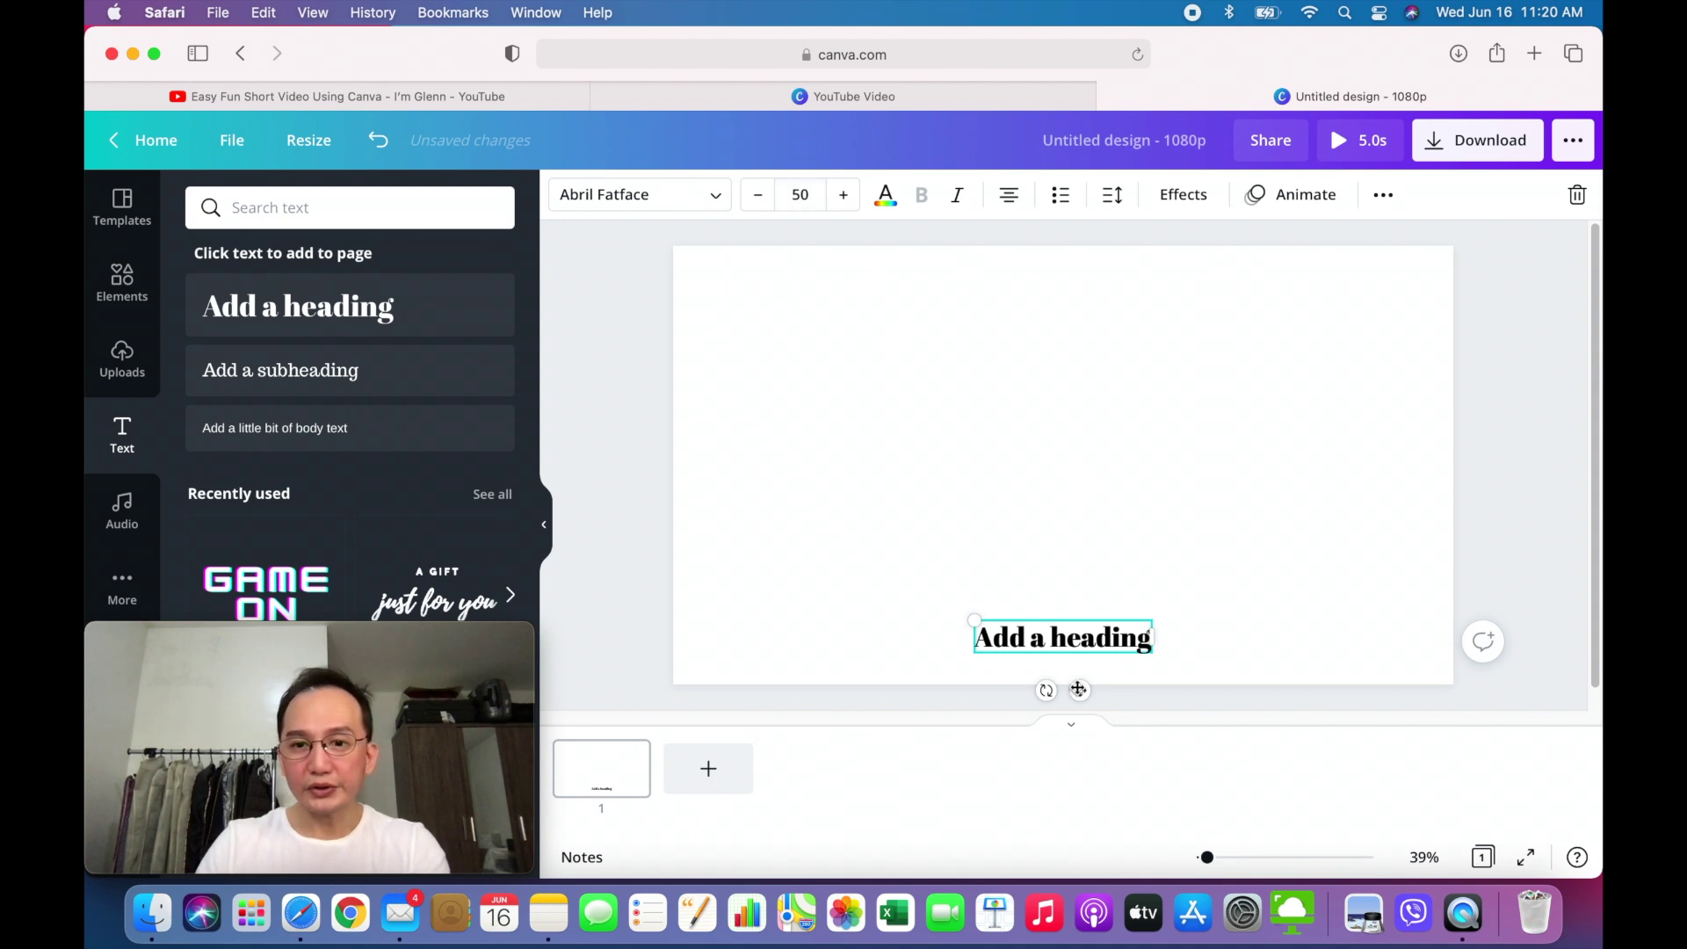
# - Nudge the heading up so it sits centred near the page bottom, then reselect it
pyautogui.moveTo(1081, 691); pyautogui.dragTo(1081, 677)
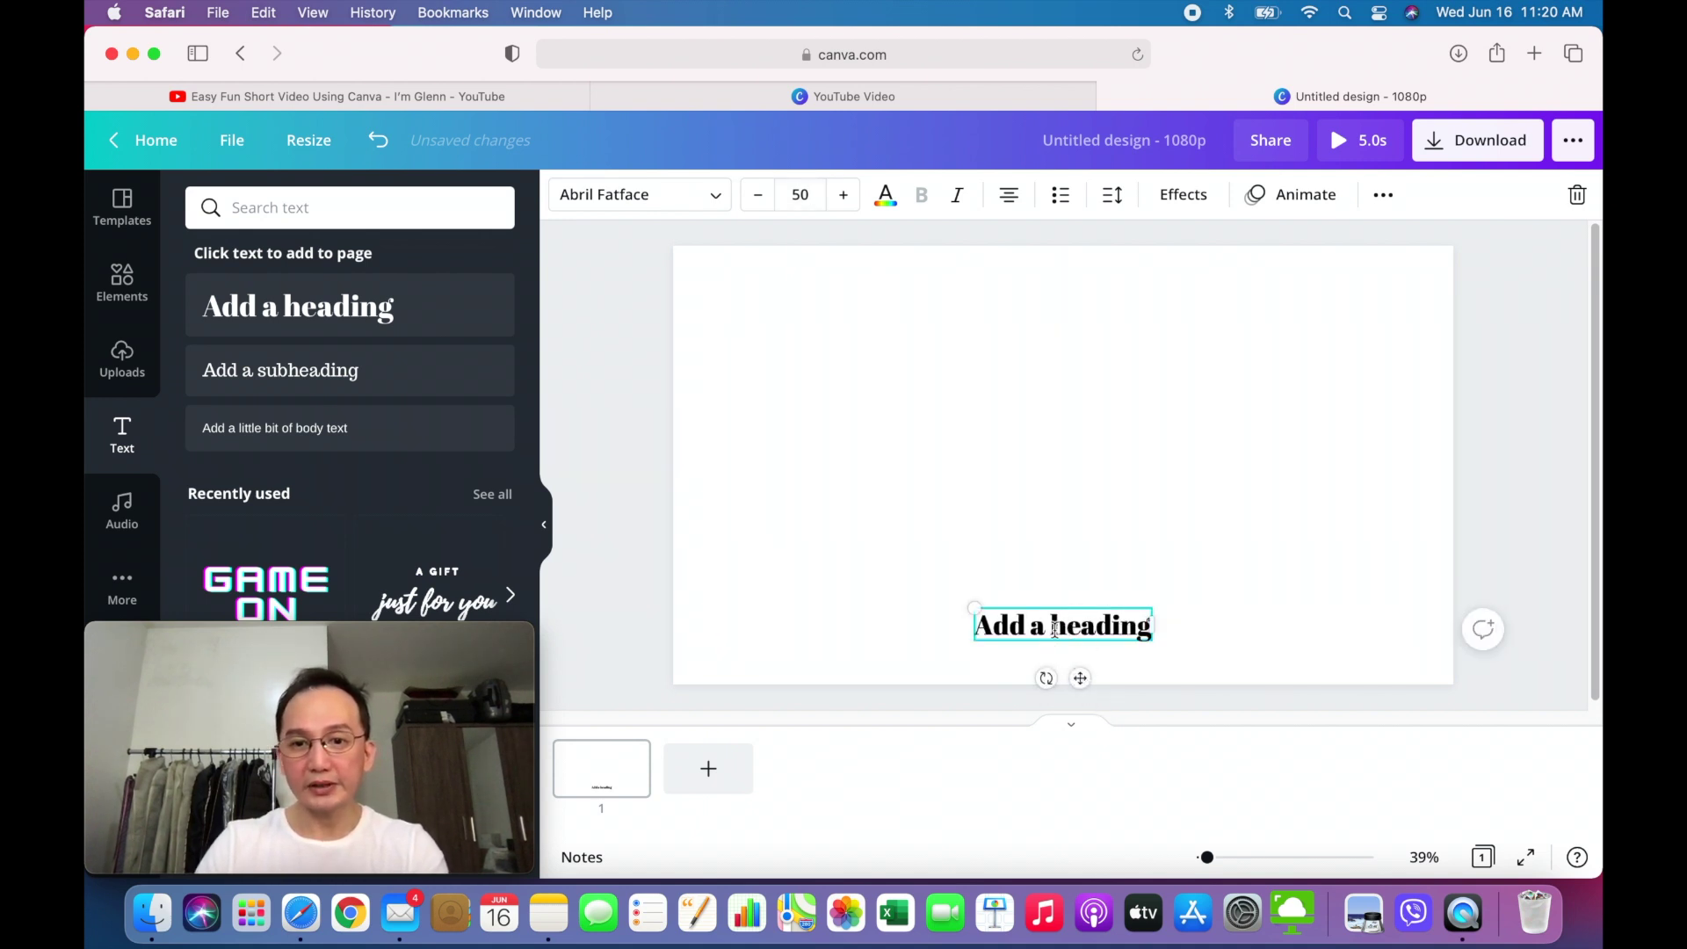
pyautogui.click(1217, 613)
pyautogui.click(1091, 626)
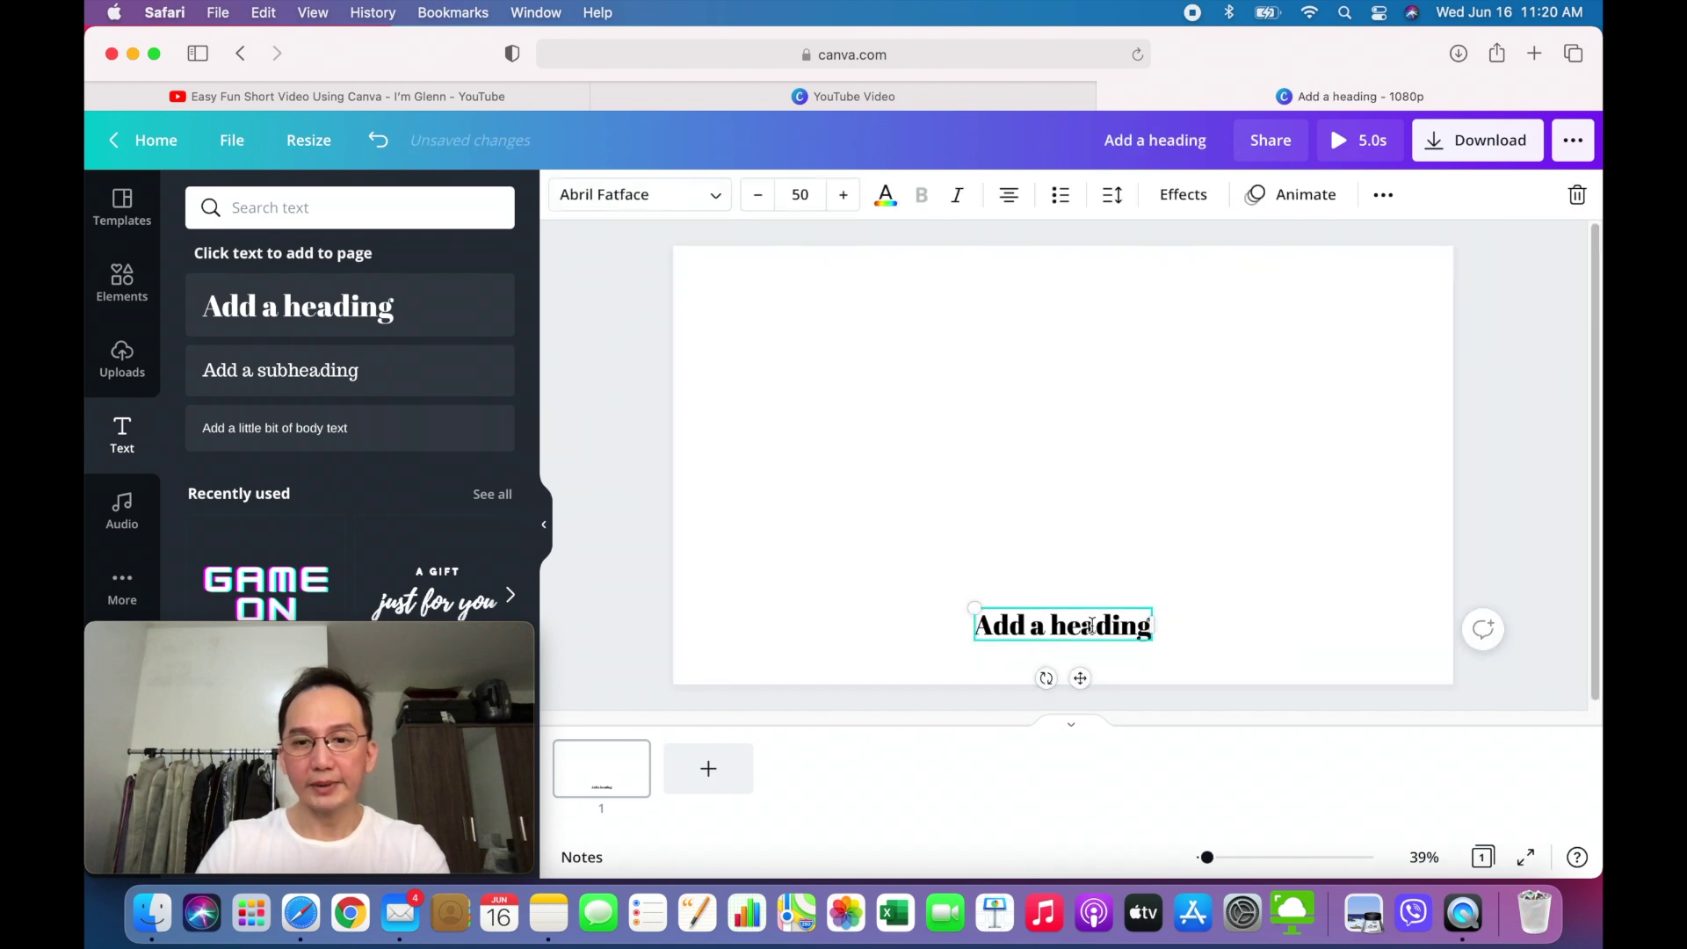
pyautogui.click(1189, 651)
pyautogui.click(1095, 631)
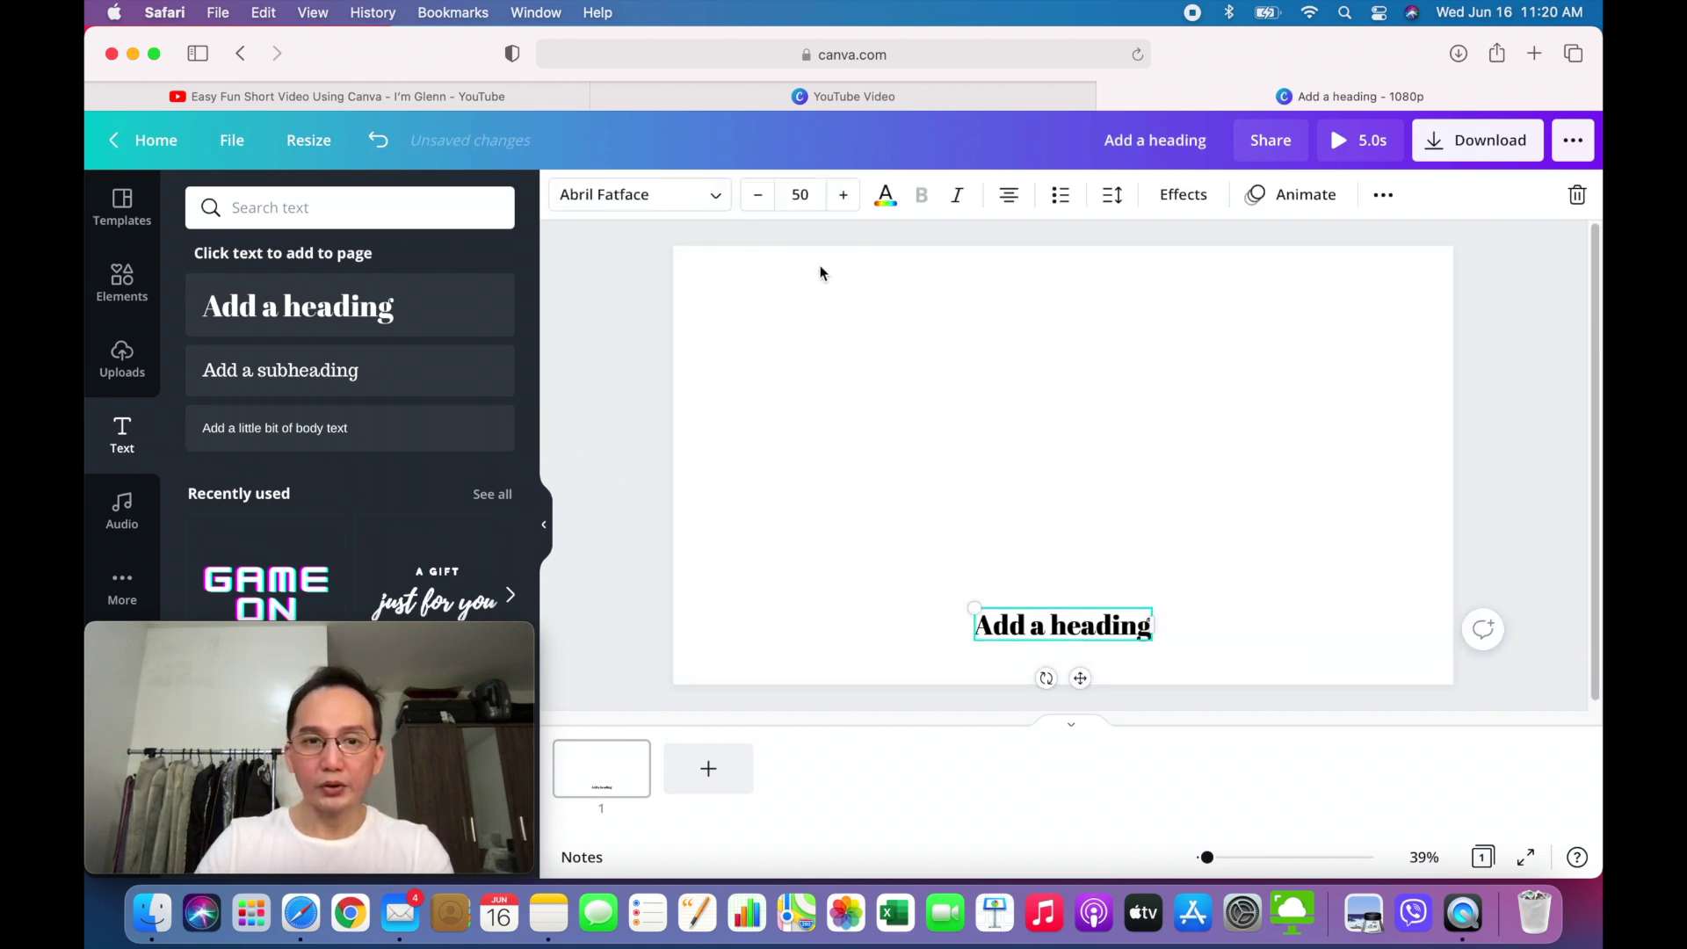
# - Set the heading font to Norwester and change its text to 'Hello, I'm' plus the presenter's name
pyautogui.click(716, 195)
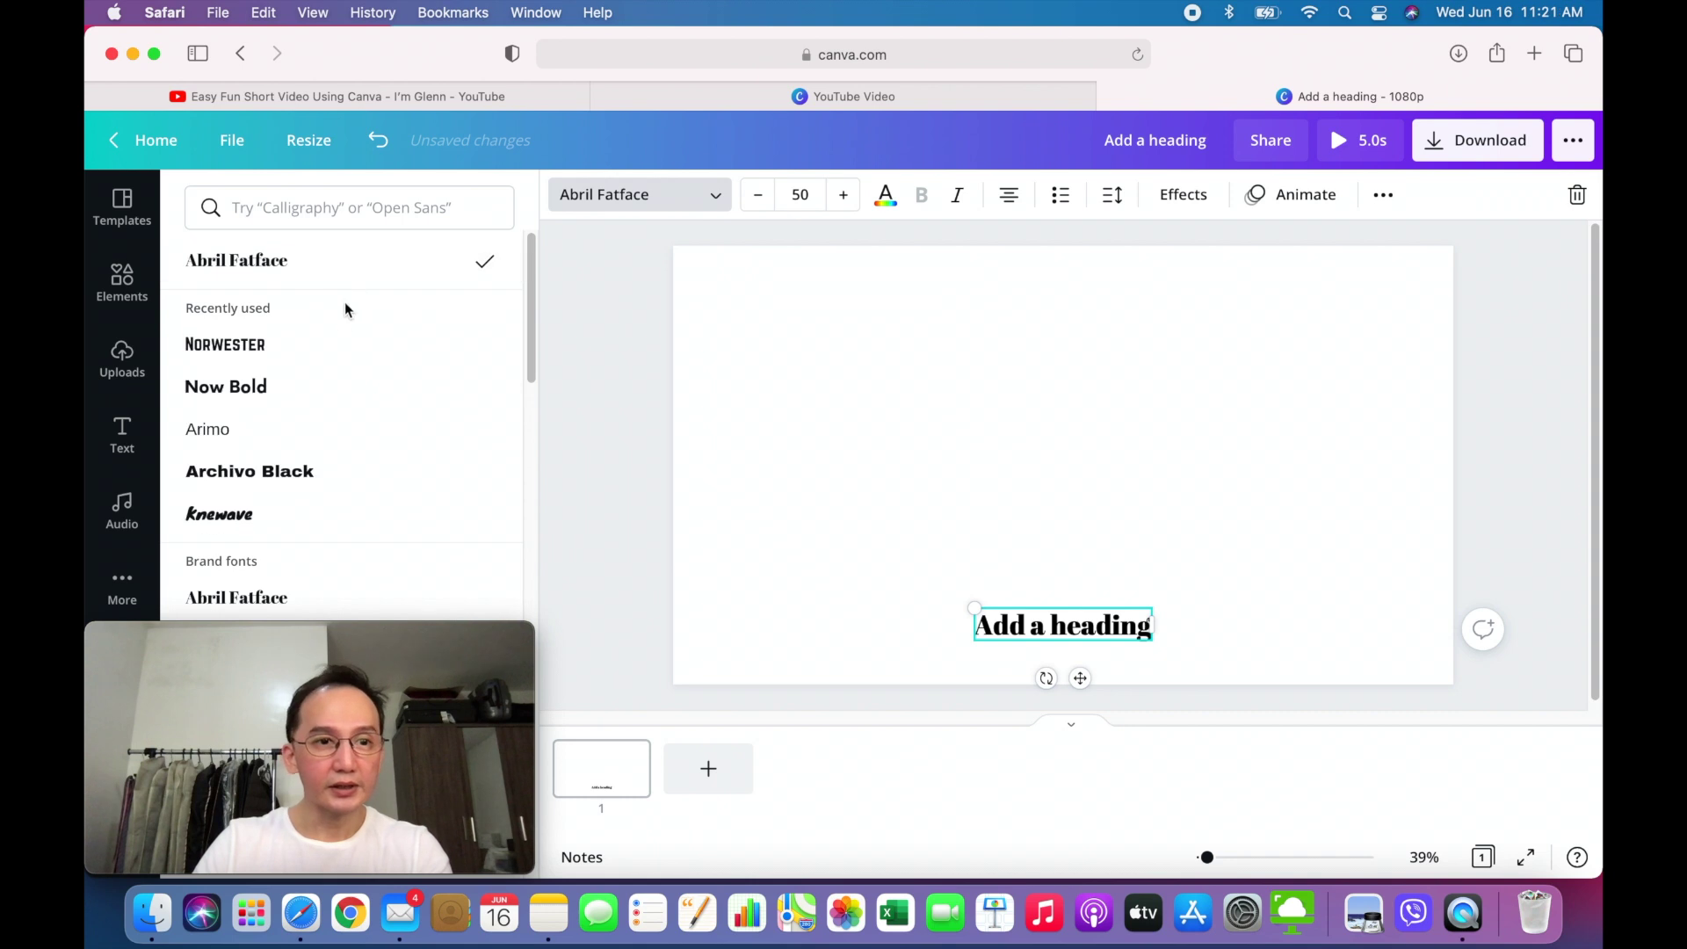
pyautogui.click(309, 345)
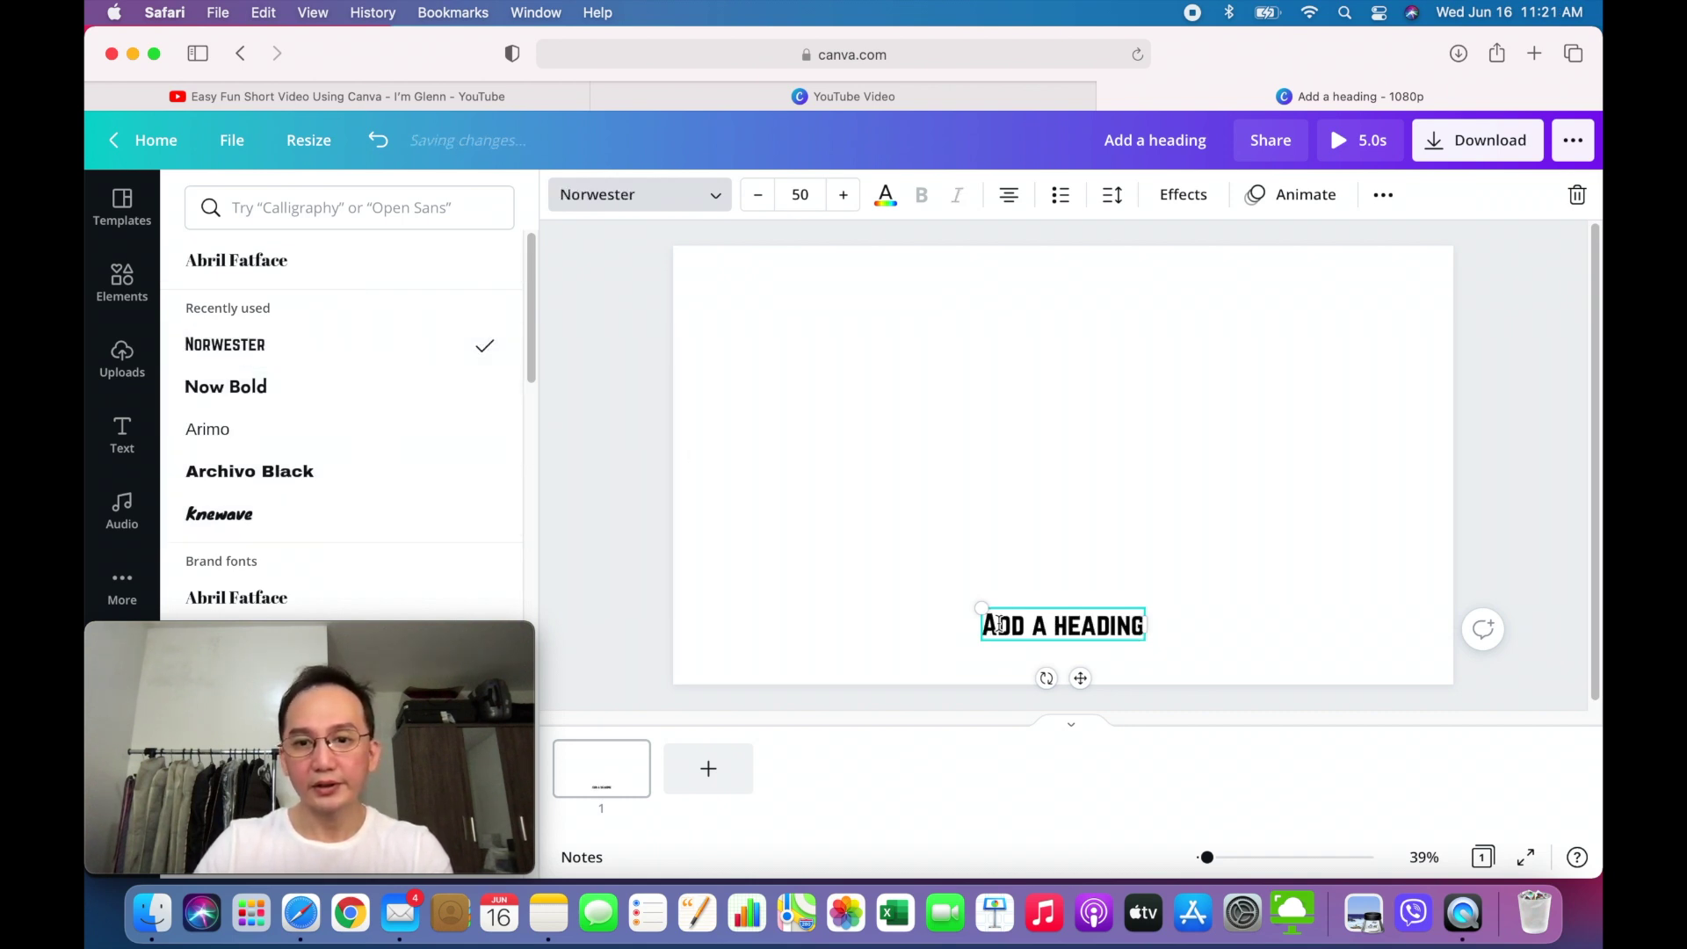
pyautogui.doubleClick(1140, 625)
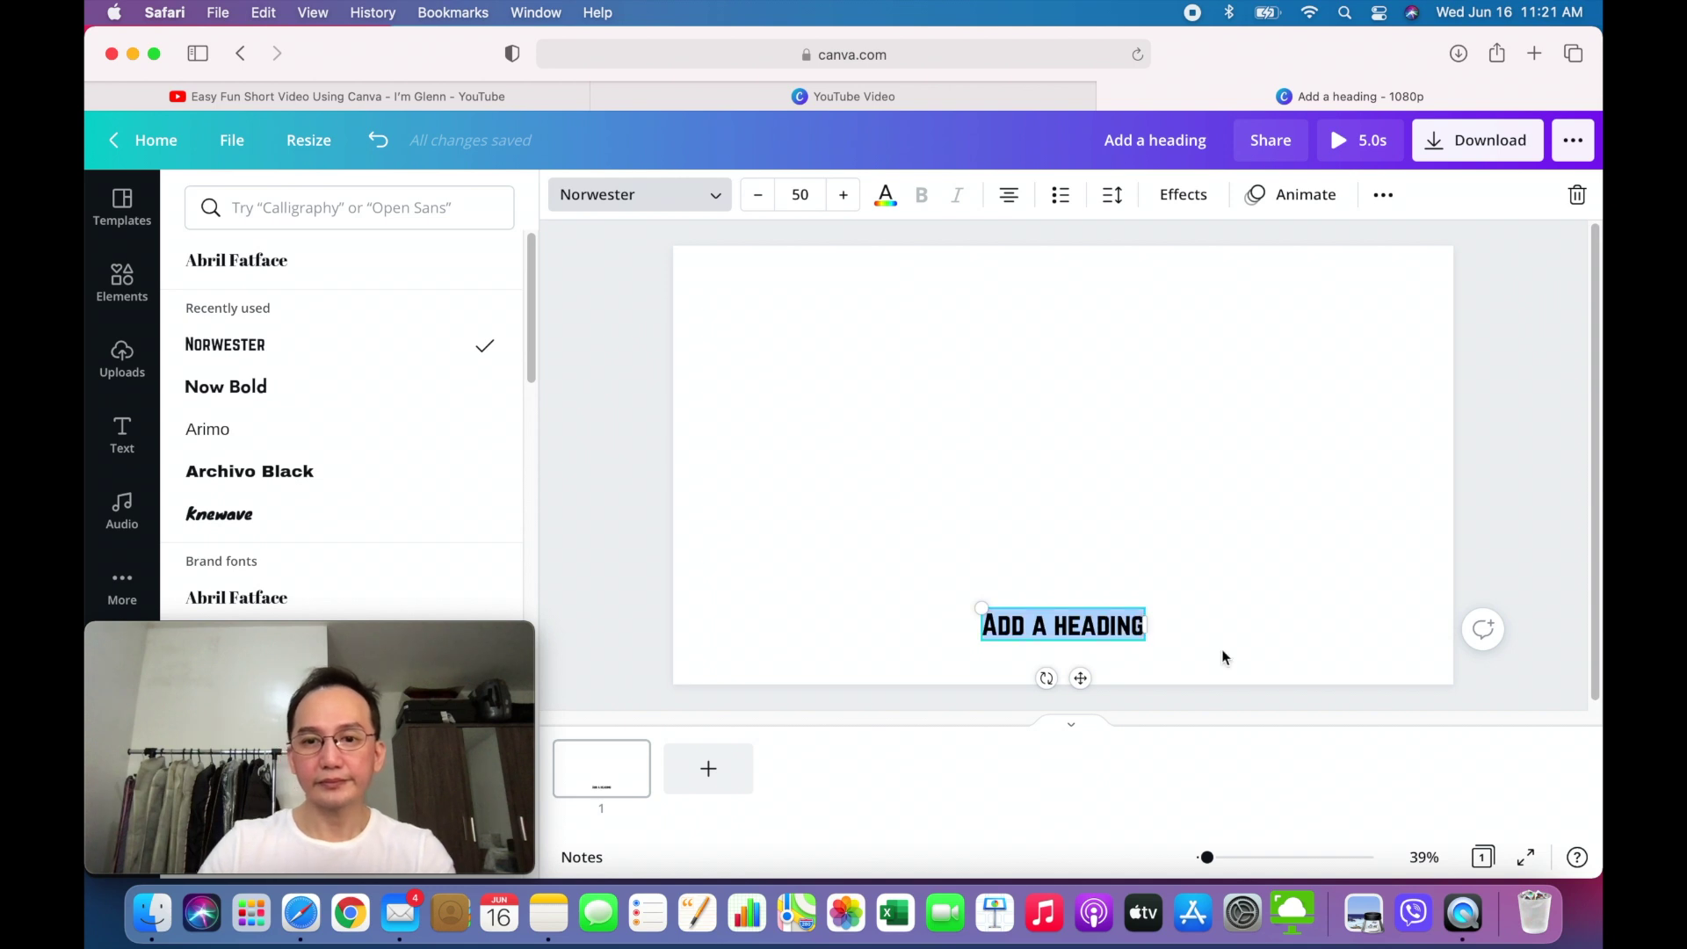
pyautogui.write('Hel')
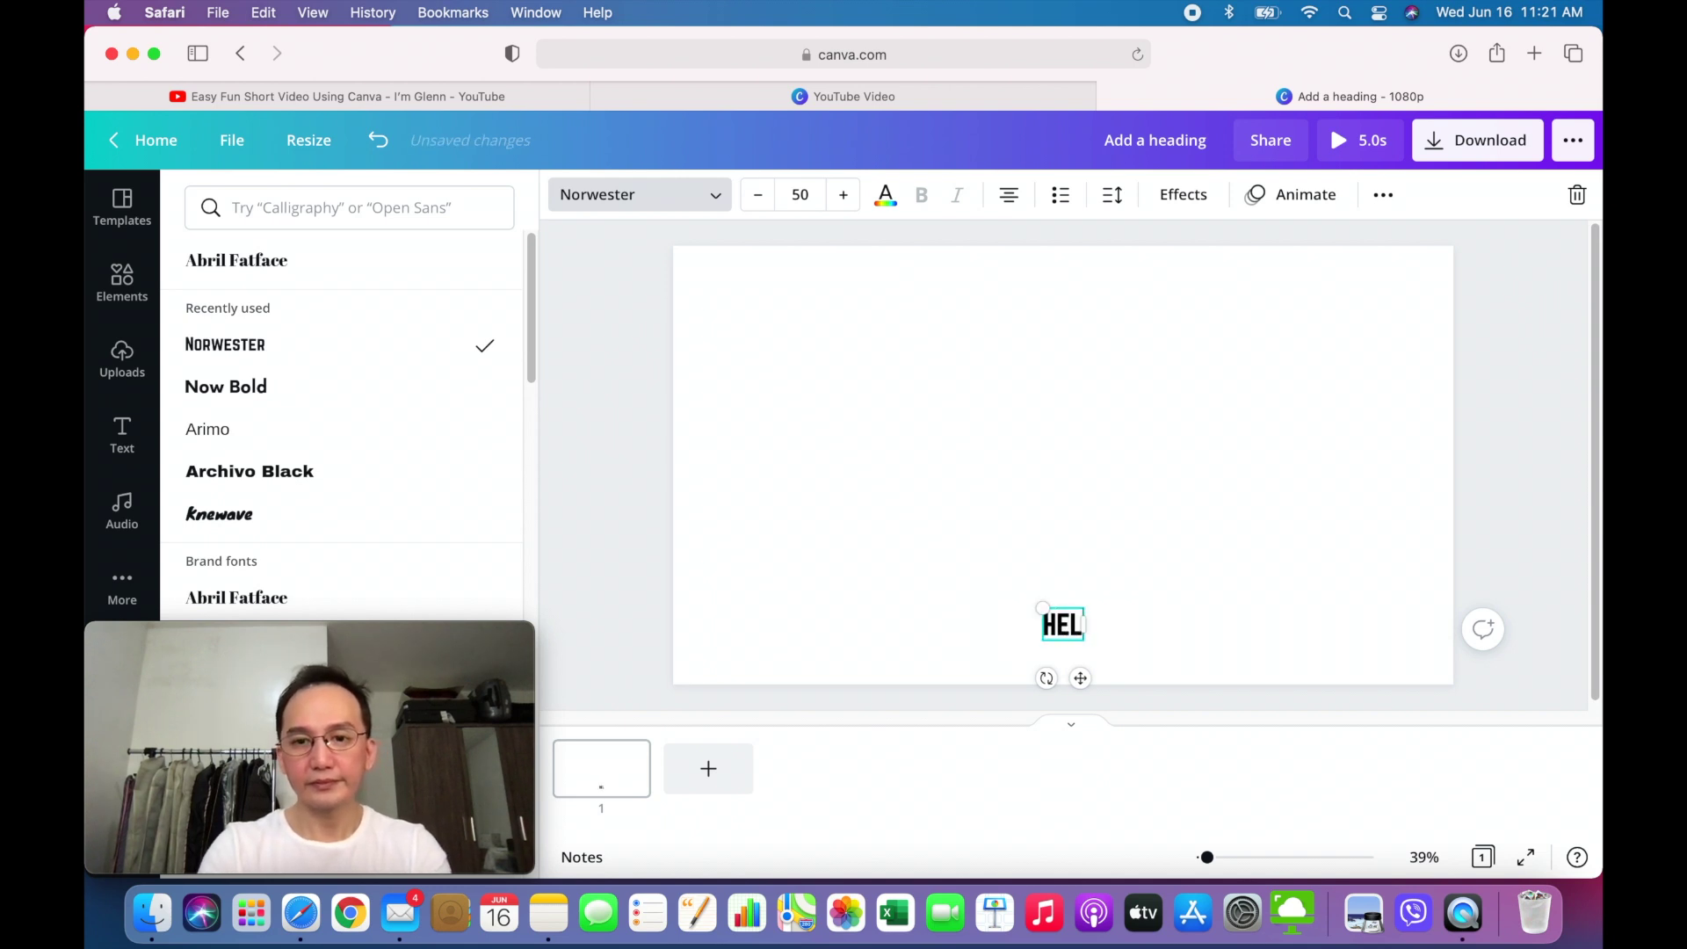
pyautogui.write('lo')
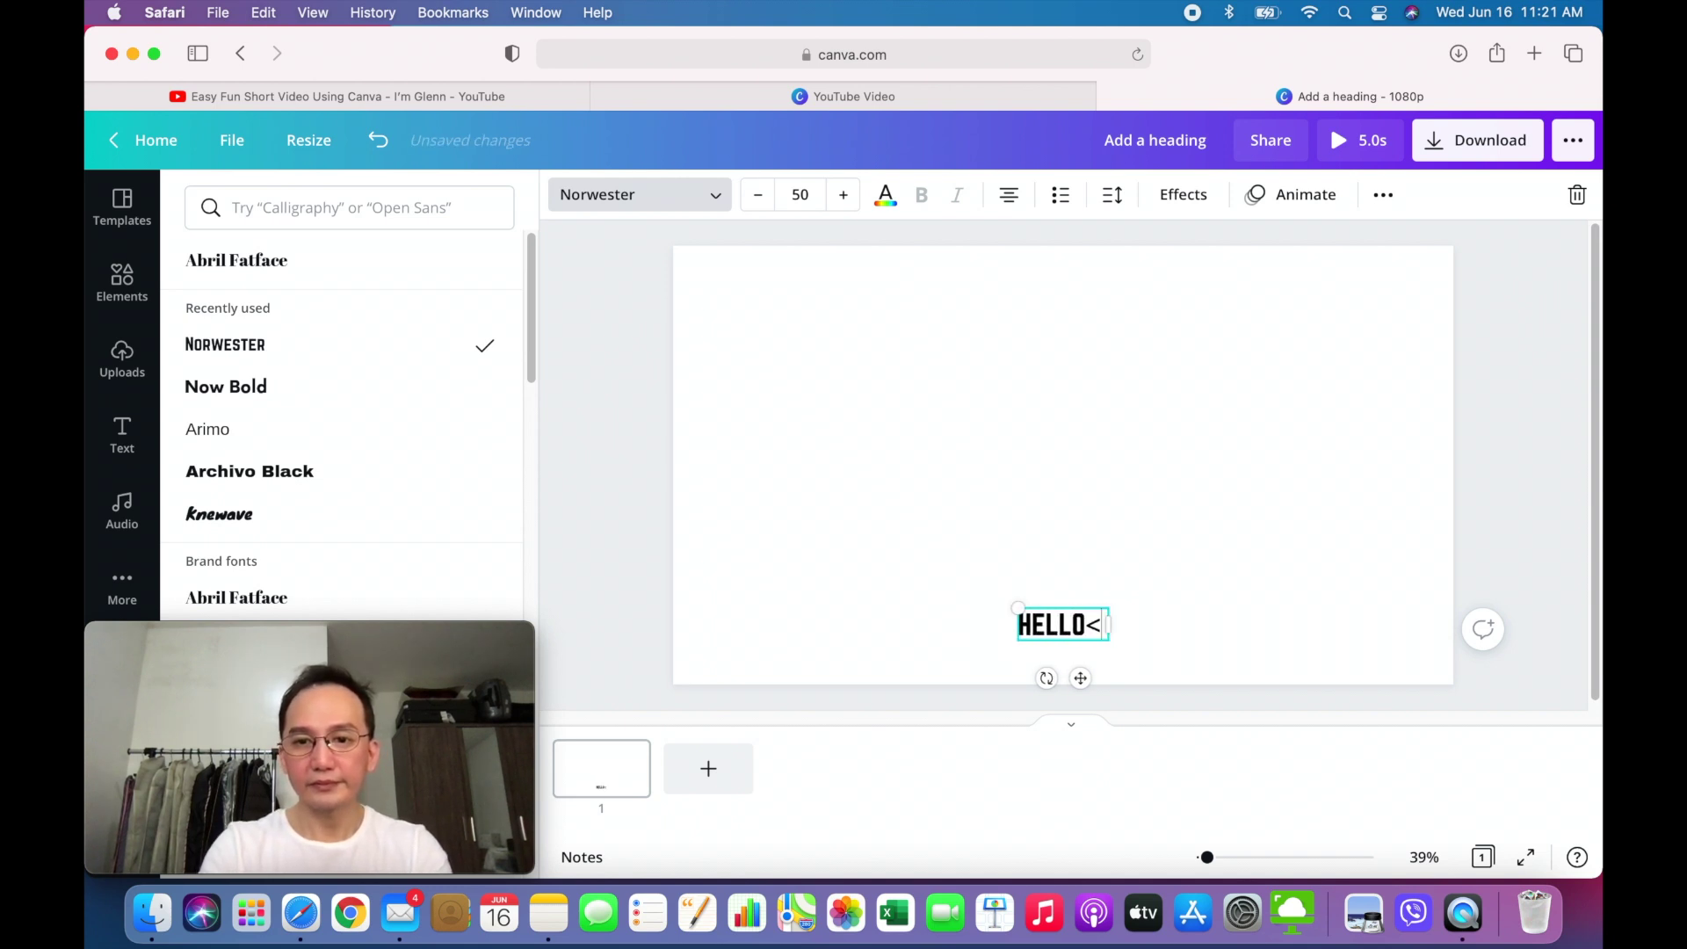
pyautogui.write(", I'")
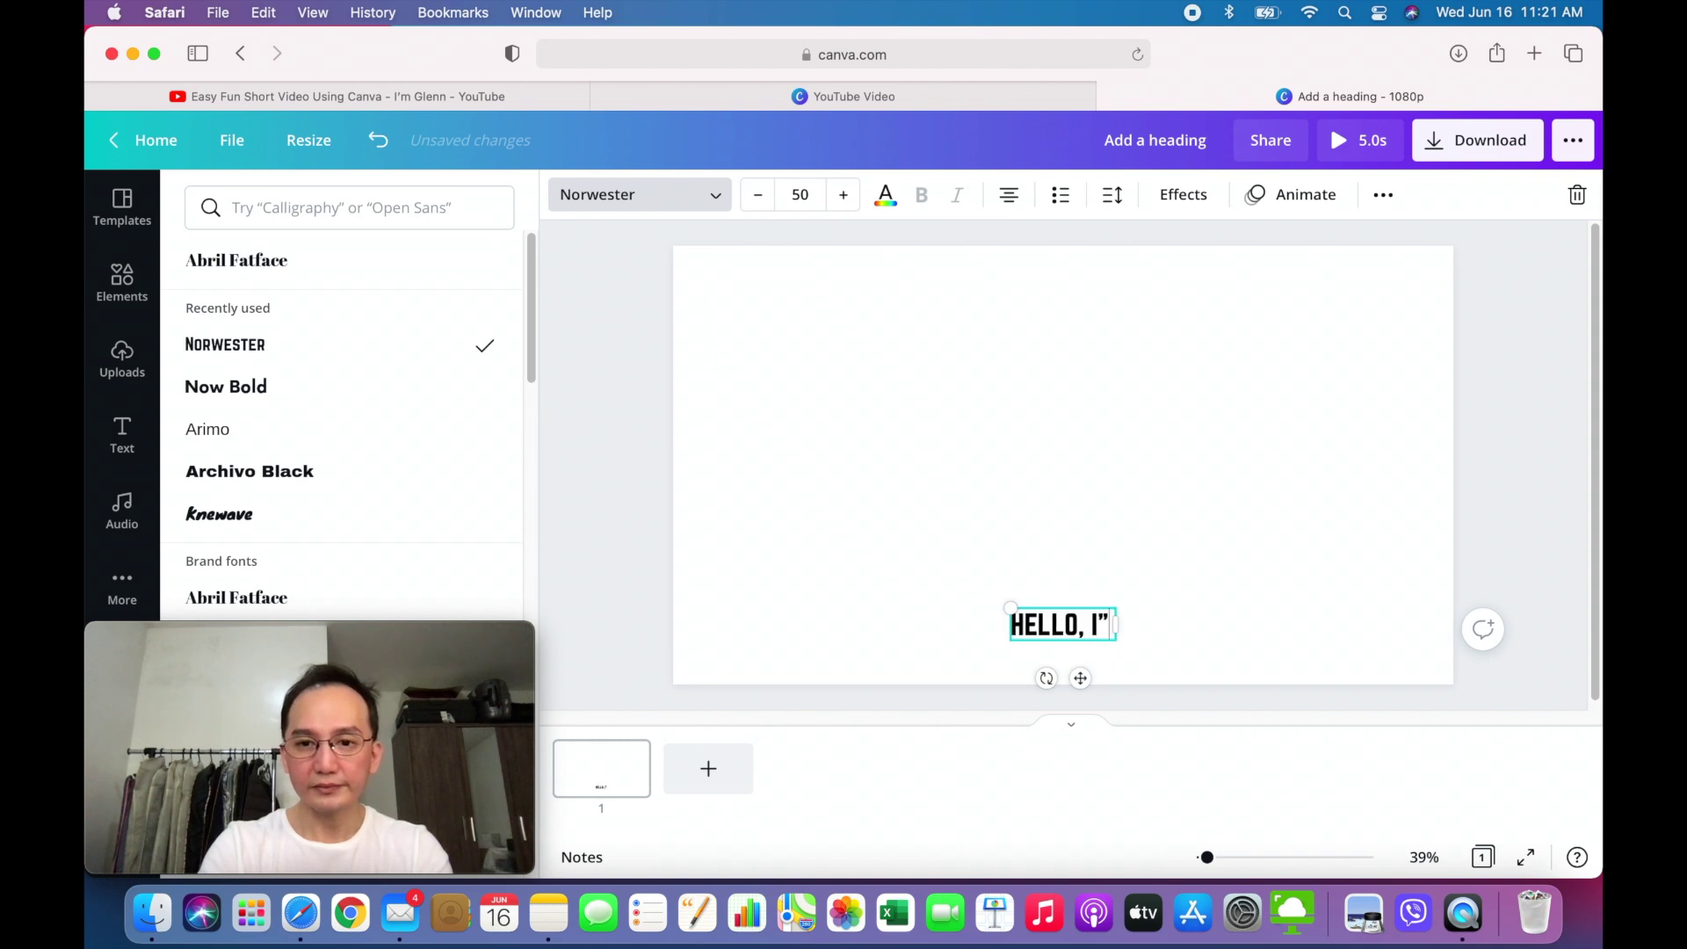
pyautogui.write('m G')
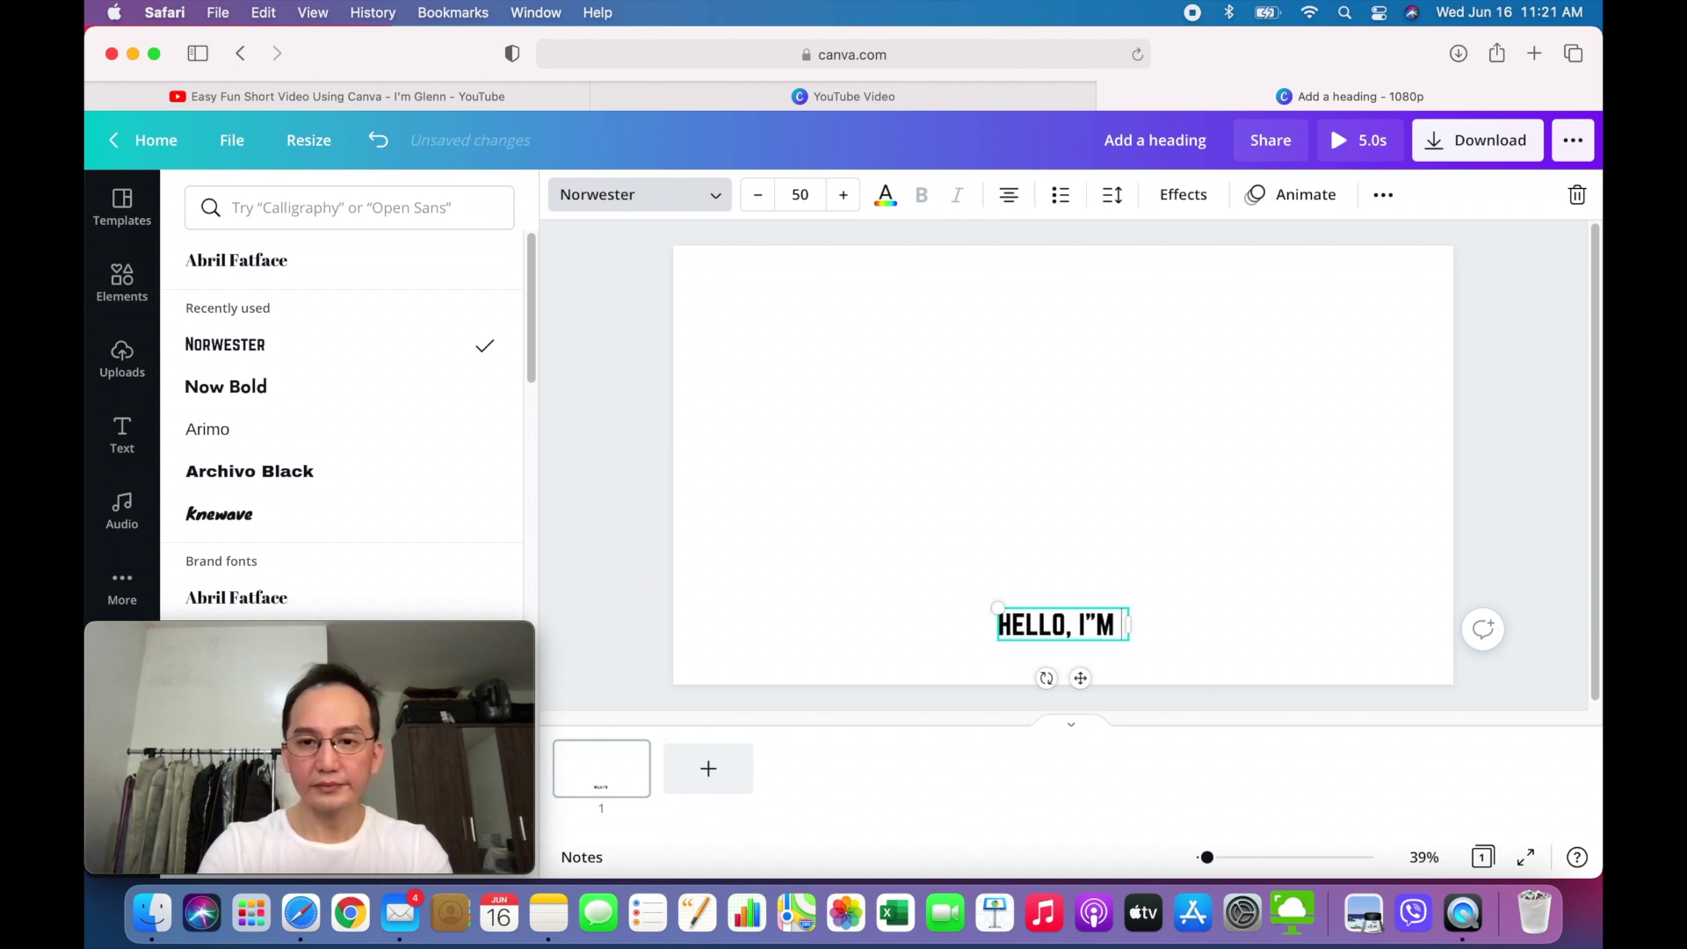
pyautogui.press('BackSpace')
pyautogui.press('BackSpace')
pyautogui.press('BackSpace')
pyautogui.press('BackSpace')
pyautogui.press('BackSpace')
pyautogui.press('BackSpace')
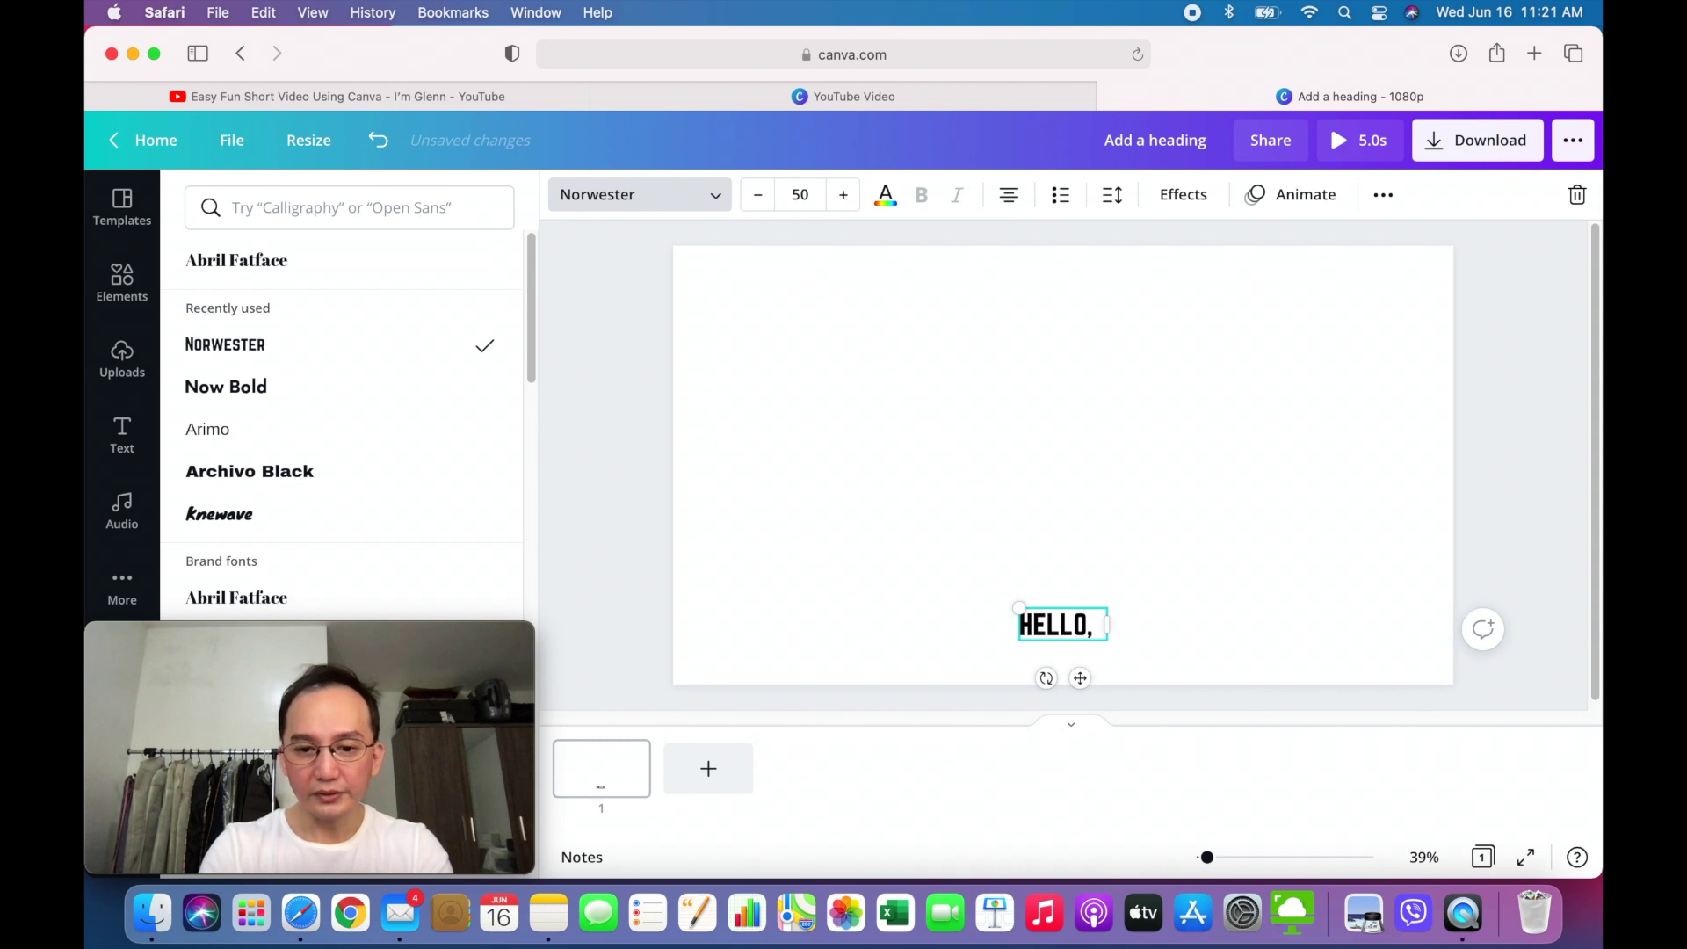
pyautogui.write("I'm Glenn")
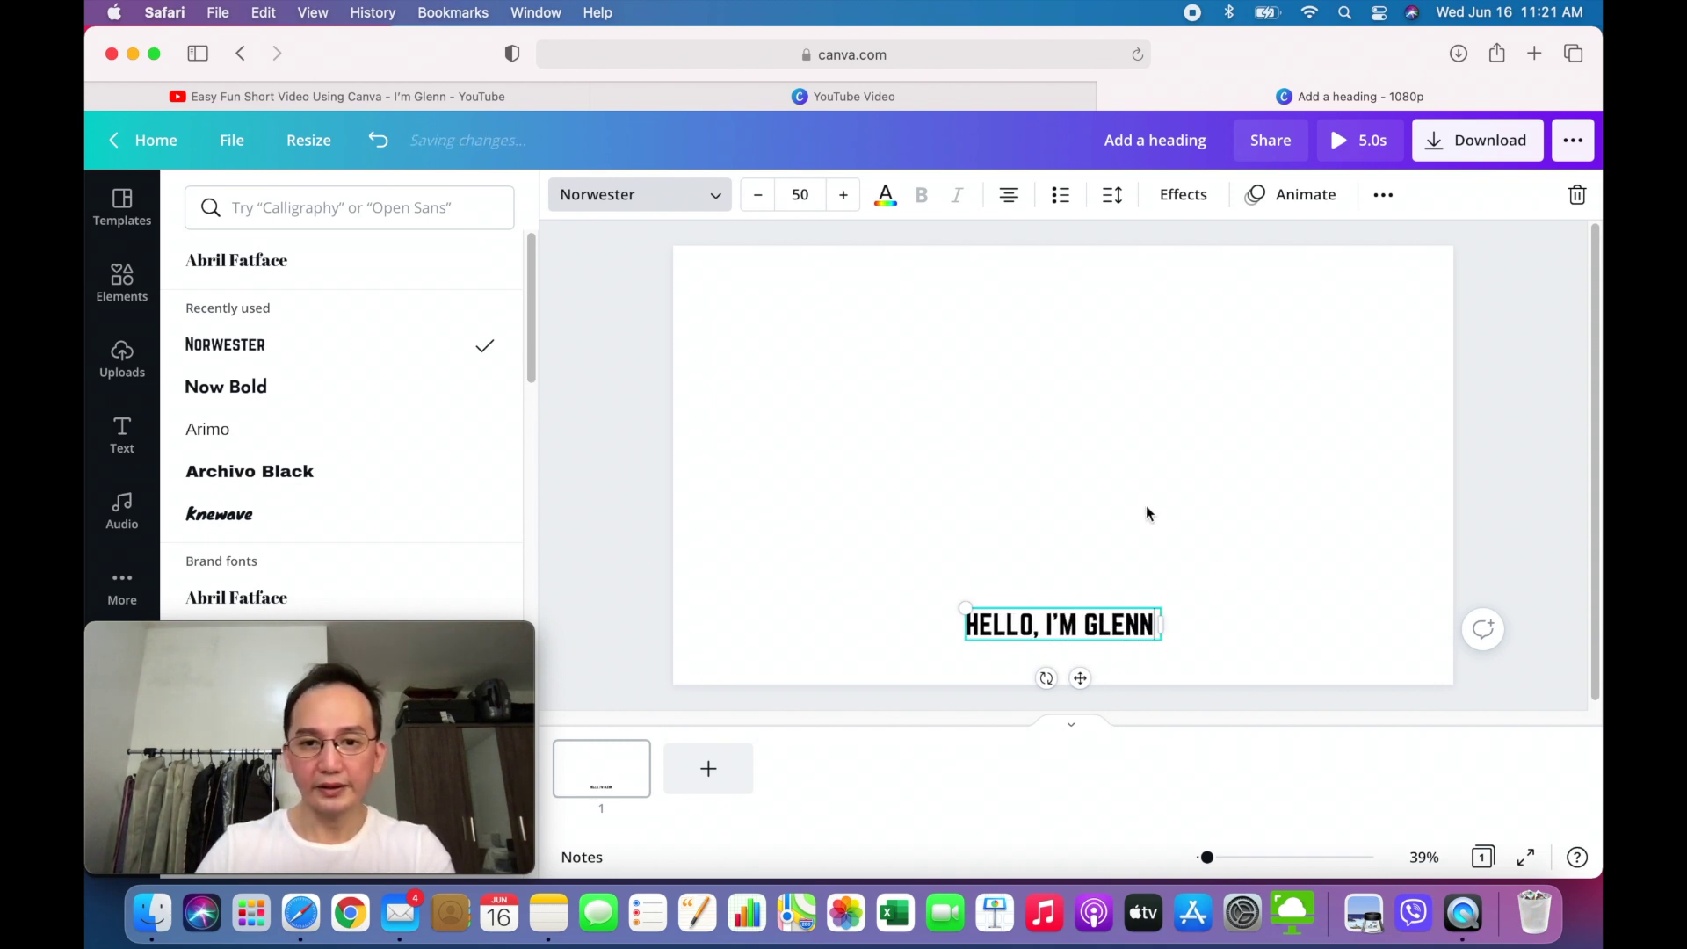
pyautogui.press('Escape')
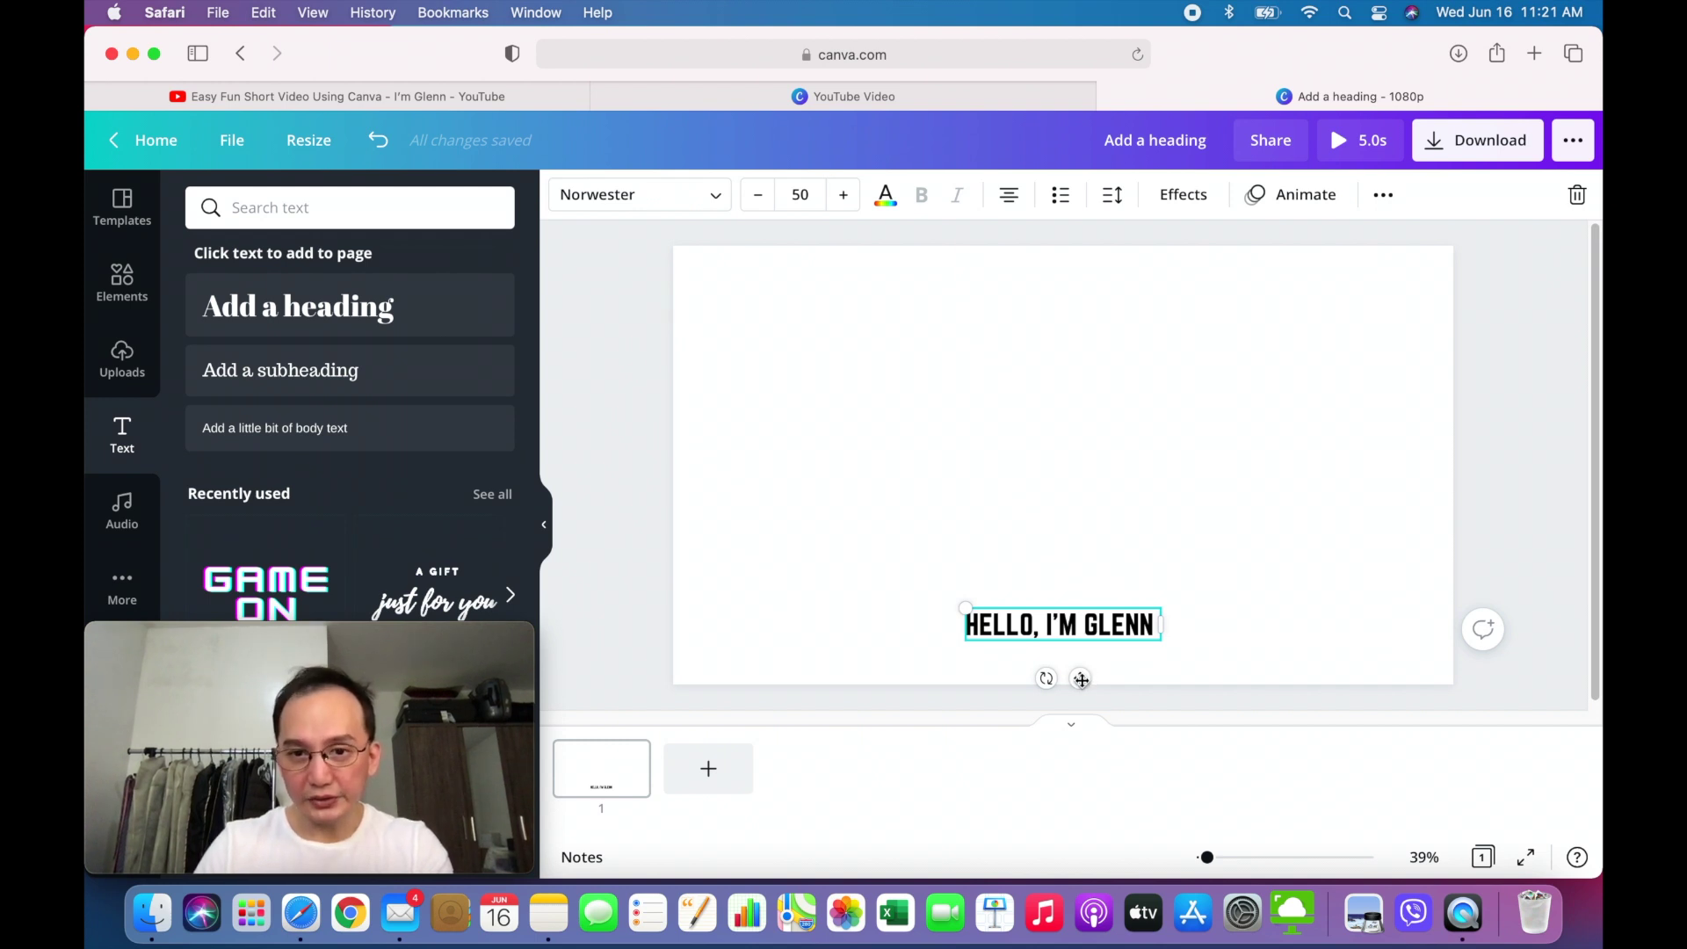
# - Snap the greeting heading to the horizontal centre near the page bottom and show its Effects styles
pyautogui.moveTo(1082, 680); pyautogui.dragTo(1088, 678)
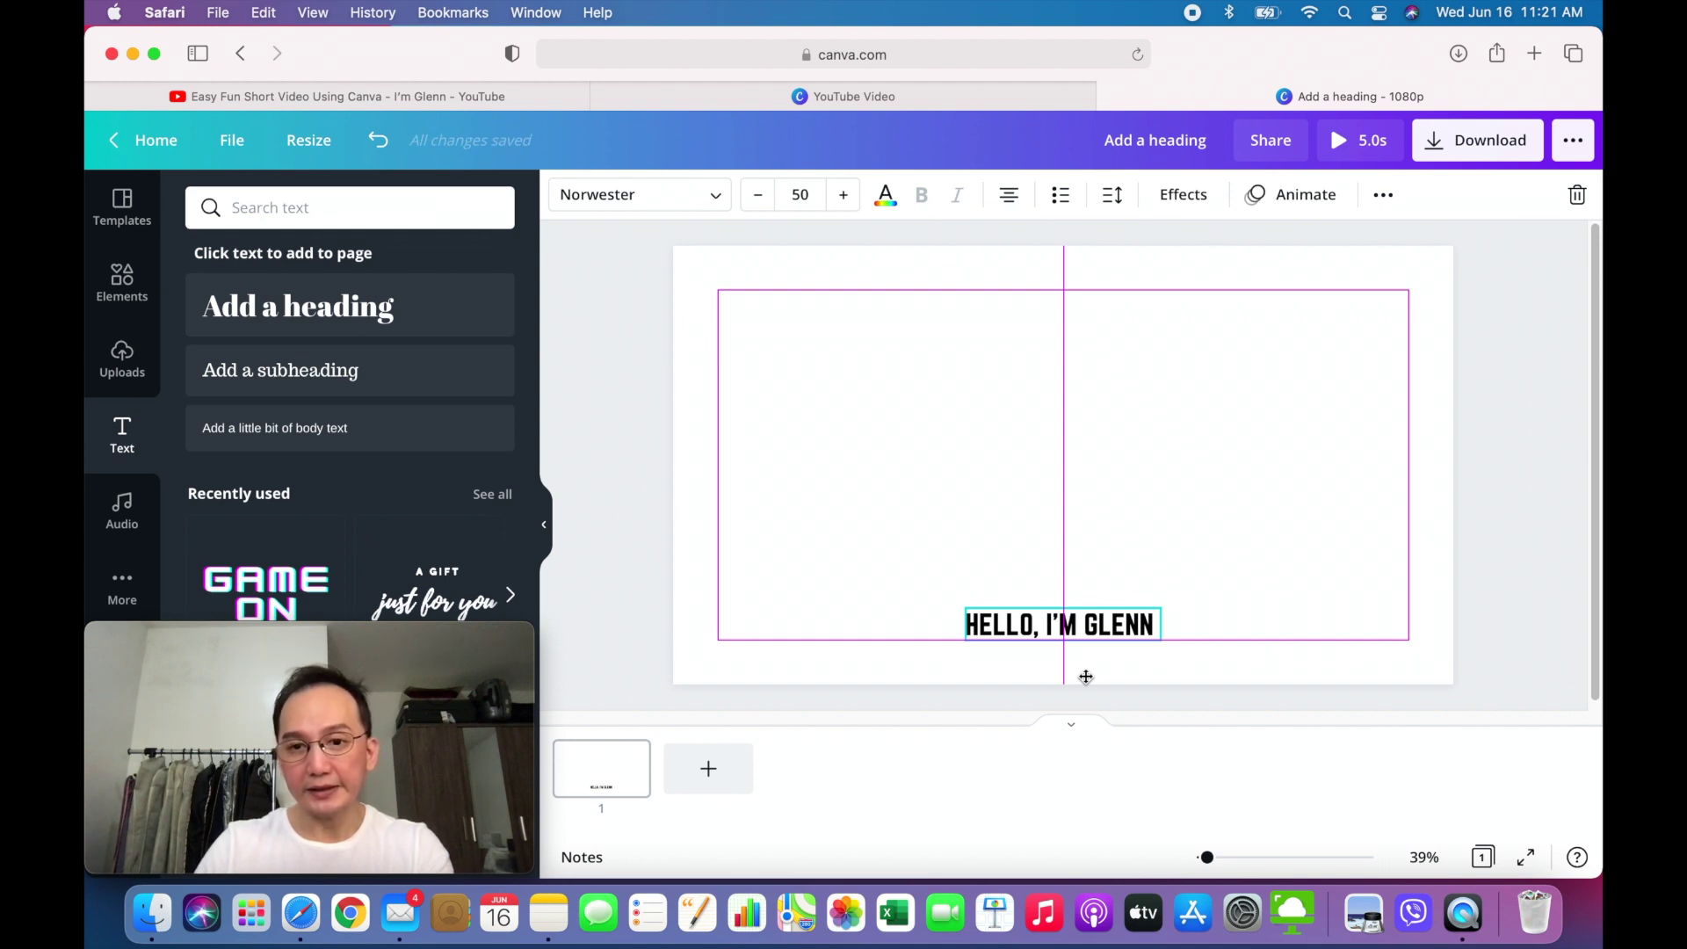
pyautogui.moveTo(1086, 677); pyautogui.dragTo(1086, 676)
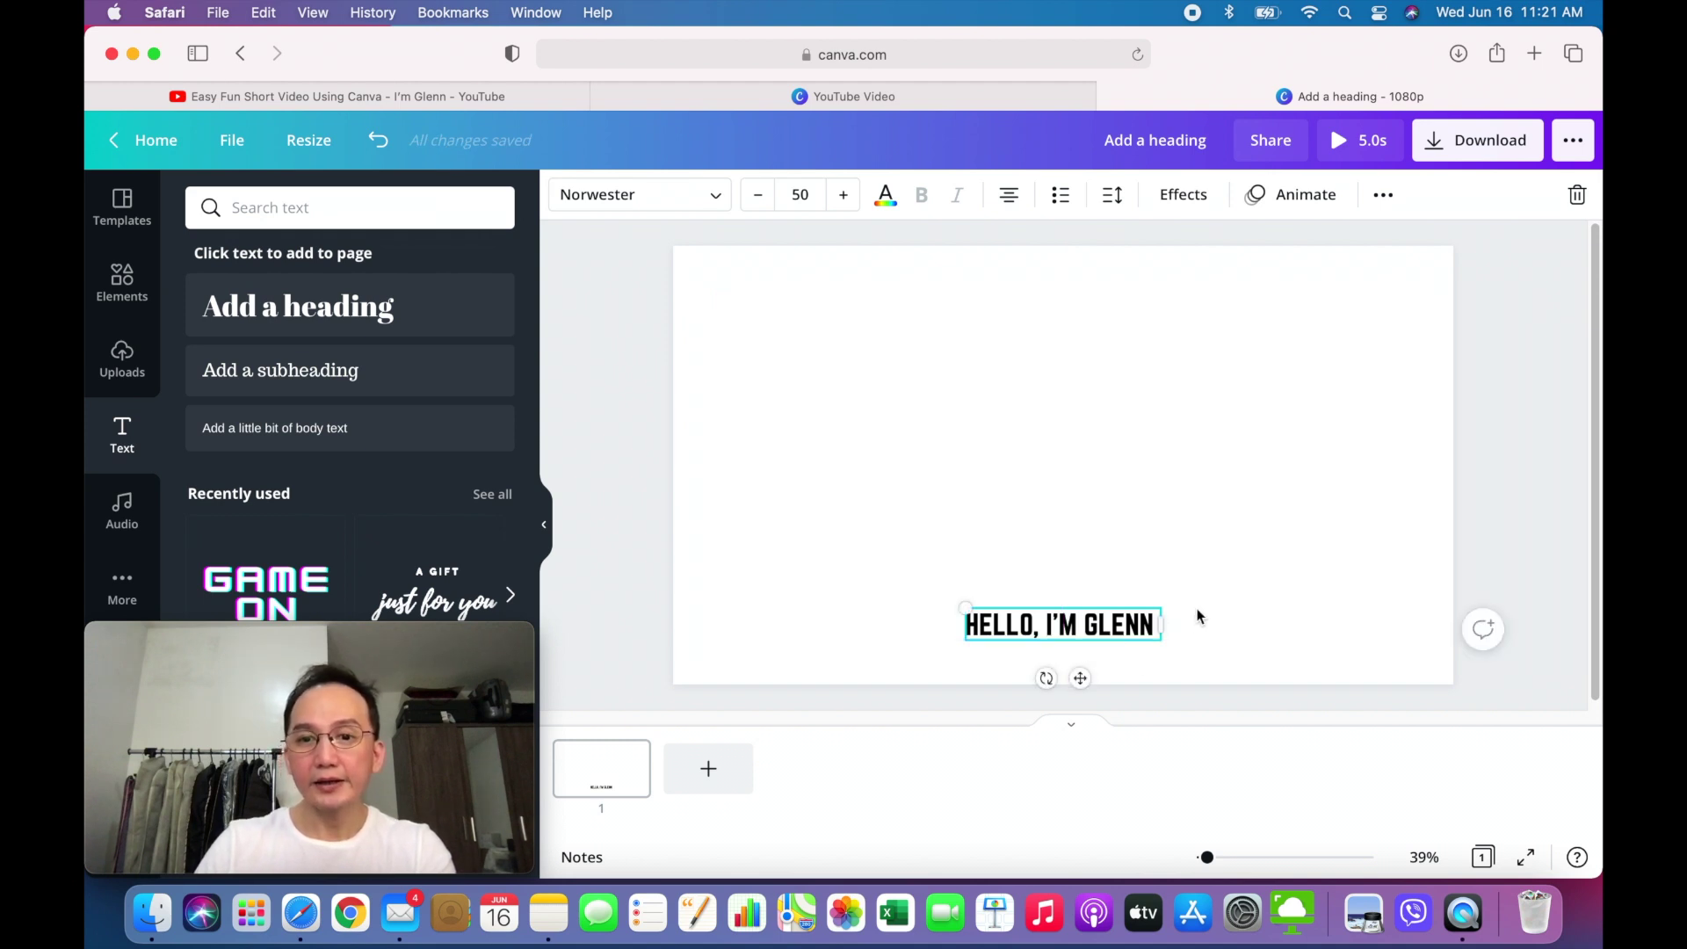
pyautogui.click(633, 587)
pyautogui.click(1067, 619)
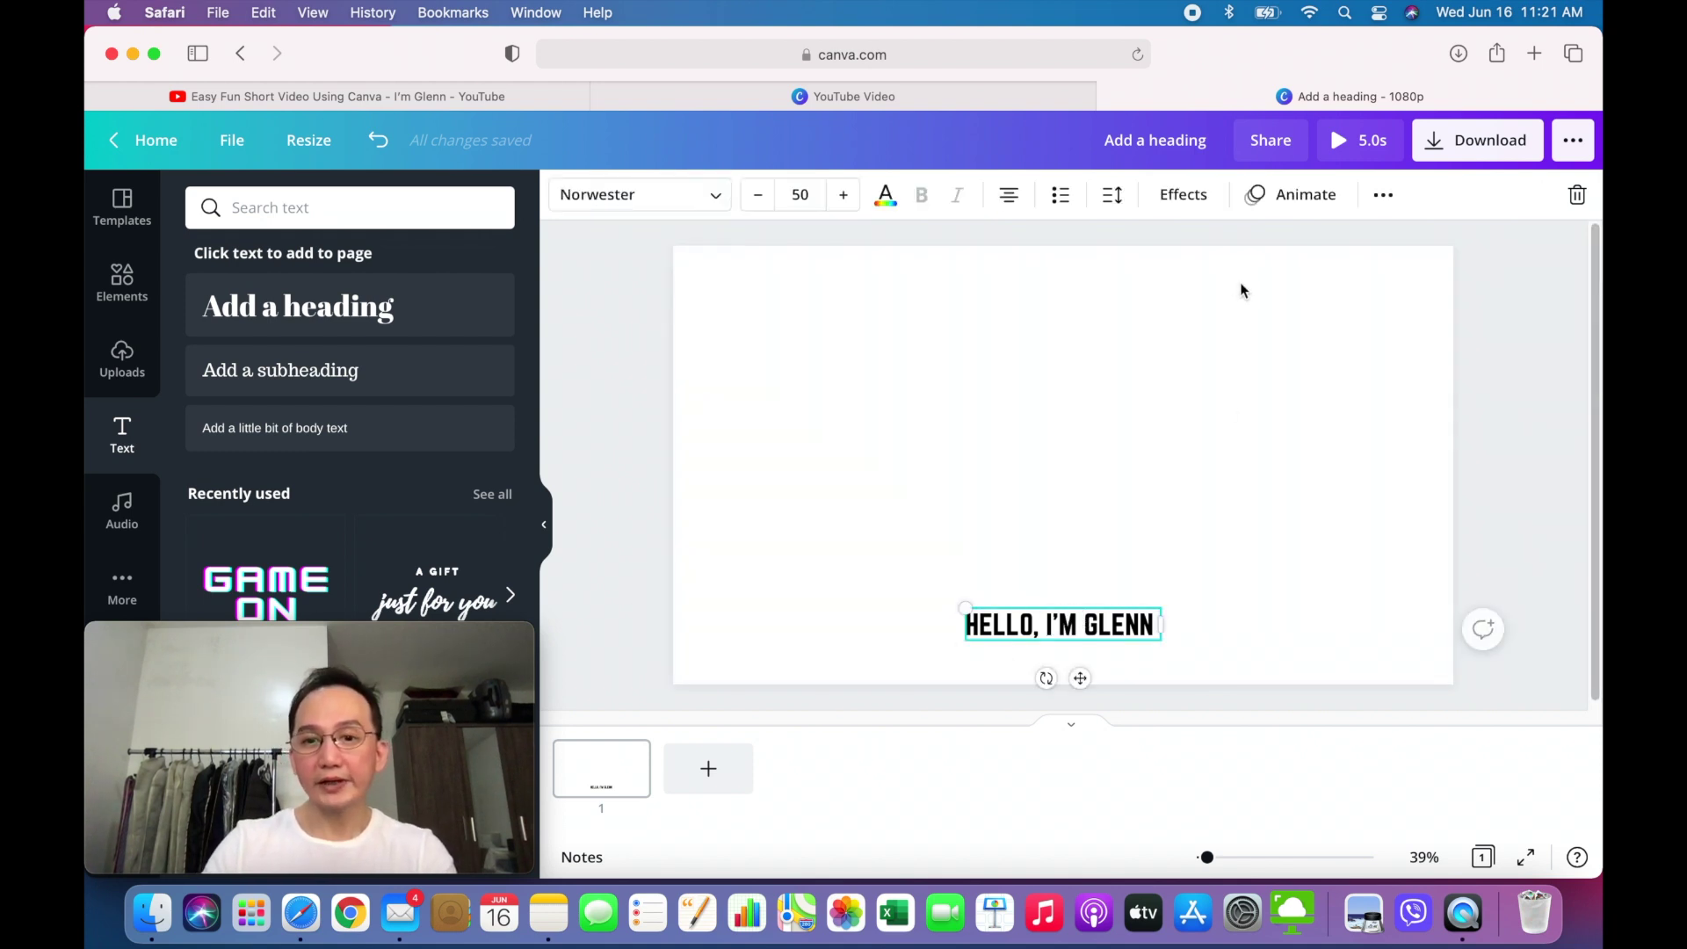
pyautogui.click(1188, 195)
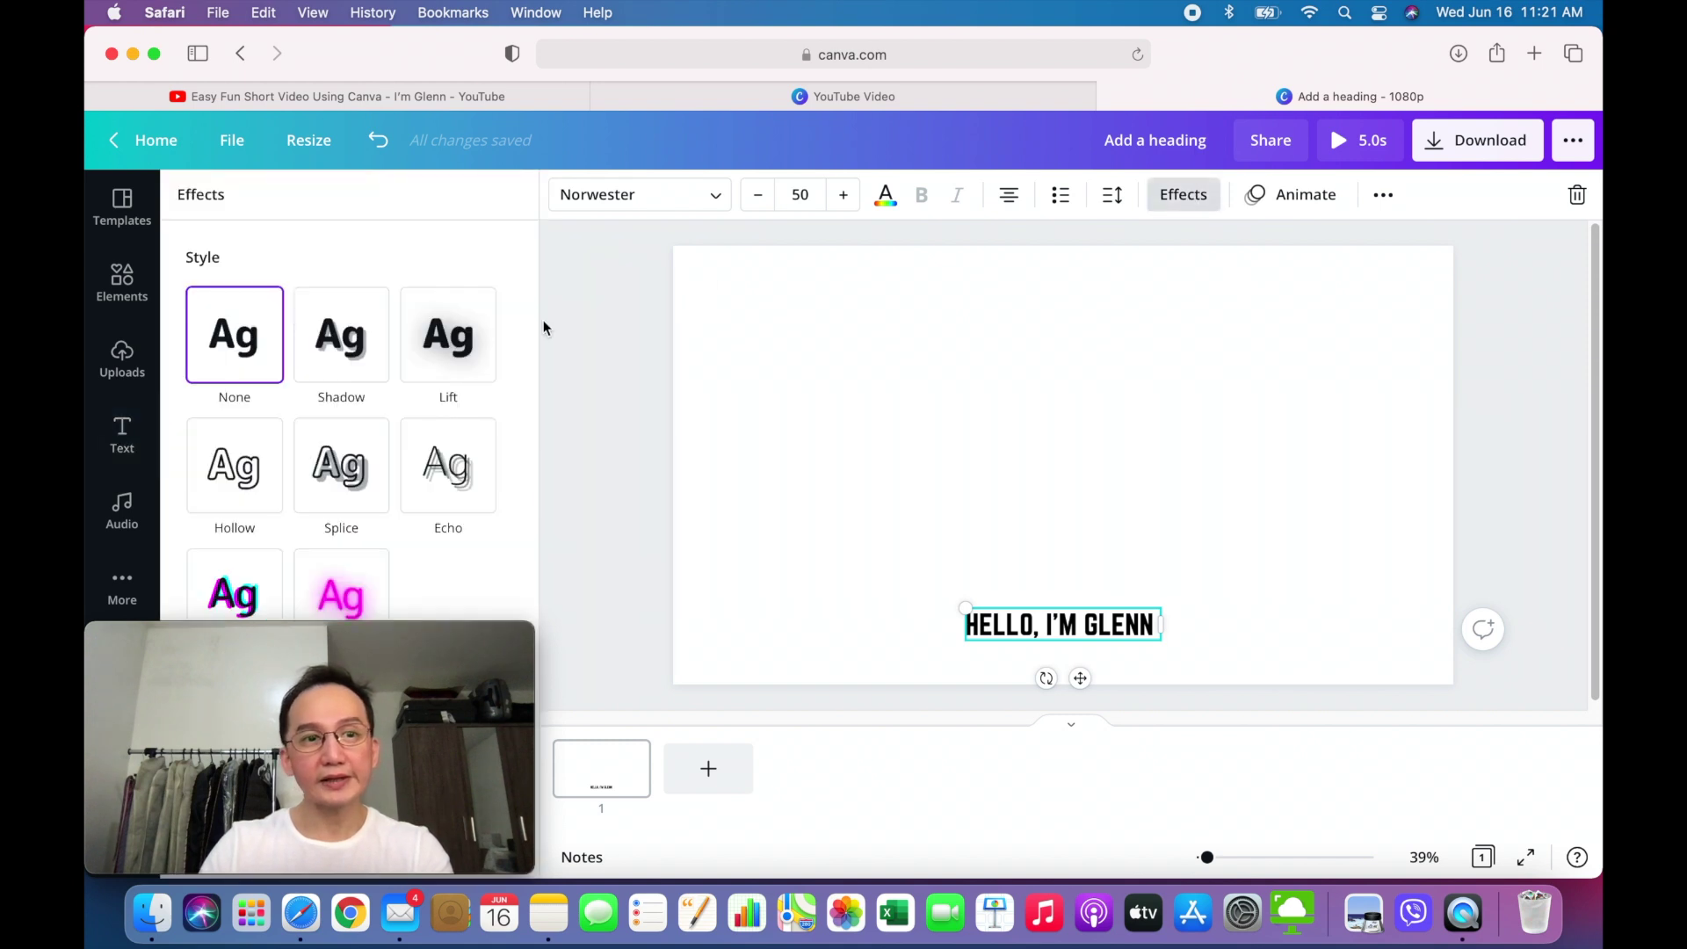
# - Preview Shadow, Lift, Hollow and Splice on the heading, then apply Lift
pyautogui.click(355, 334)
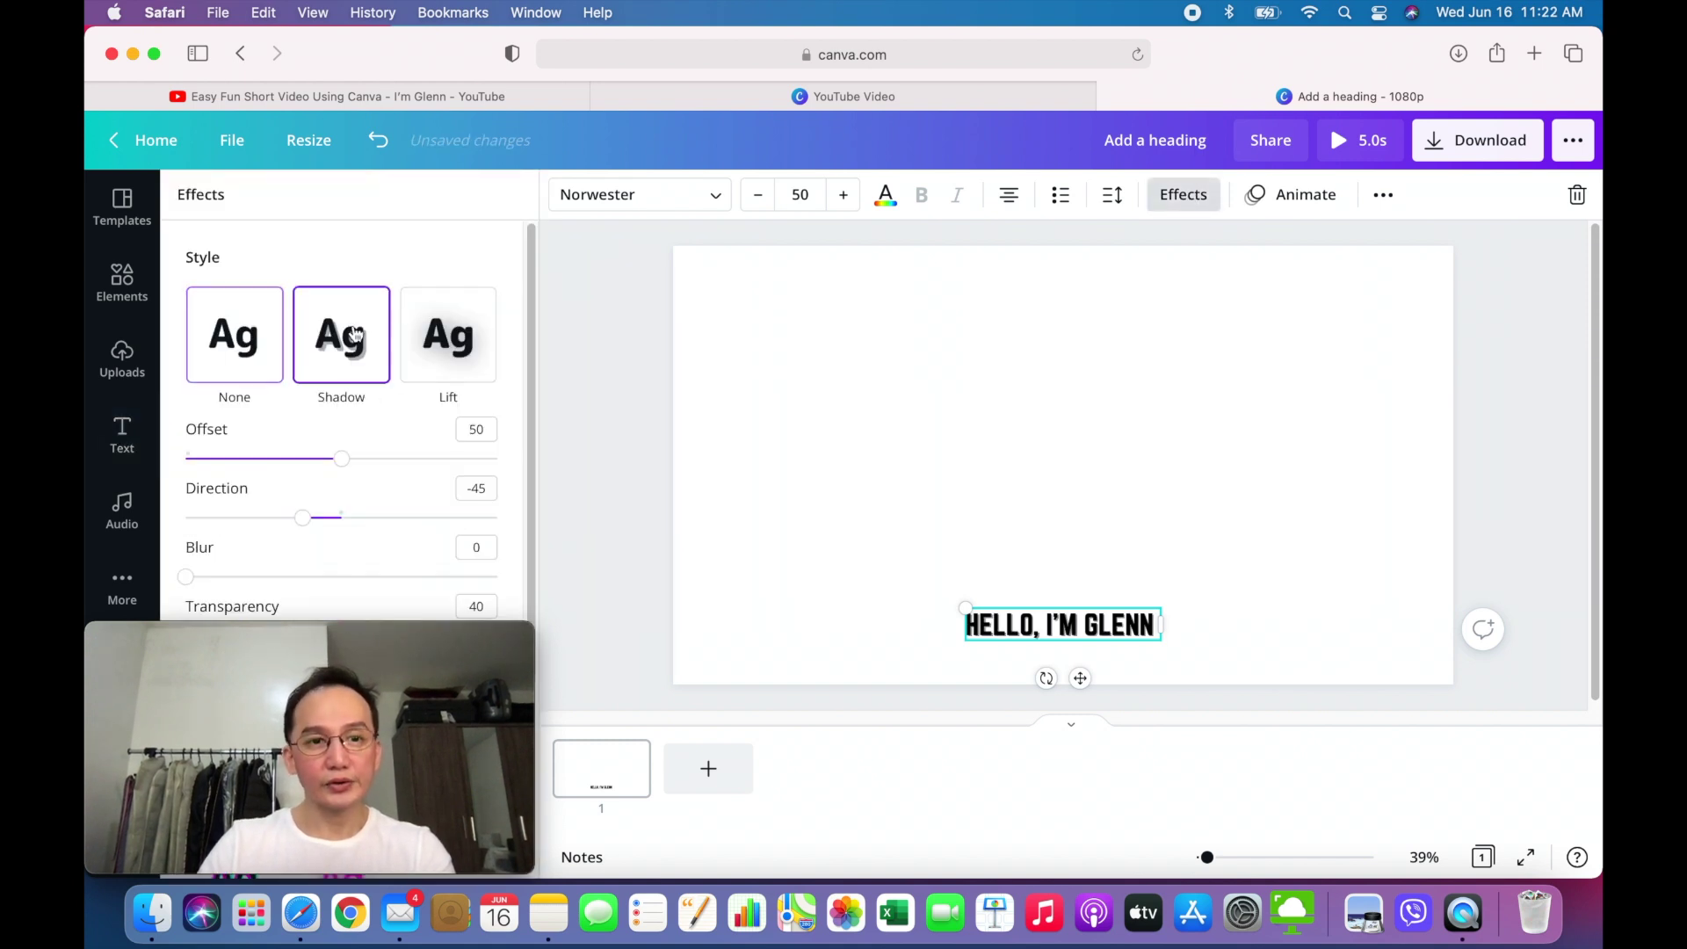
pyautogui.click(431, 360)
pyautogui.click(255, 549)
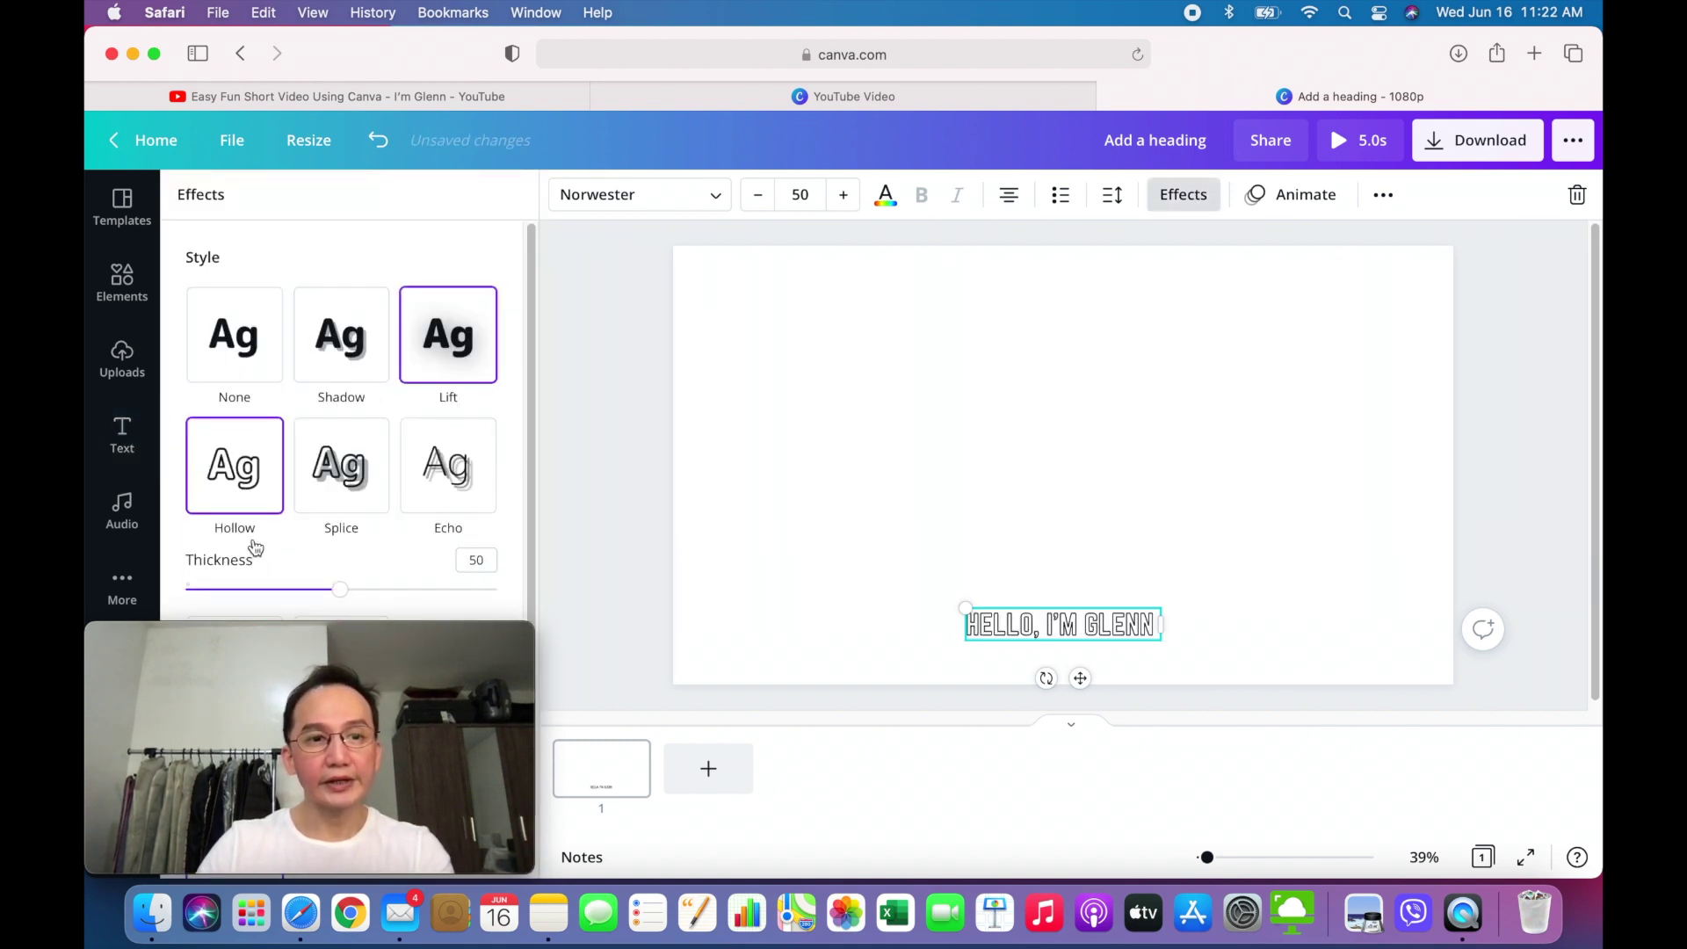
pyautogui.click(359, 501)
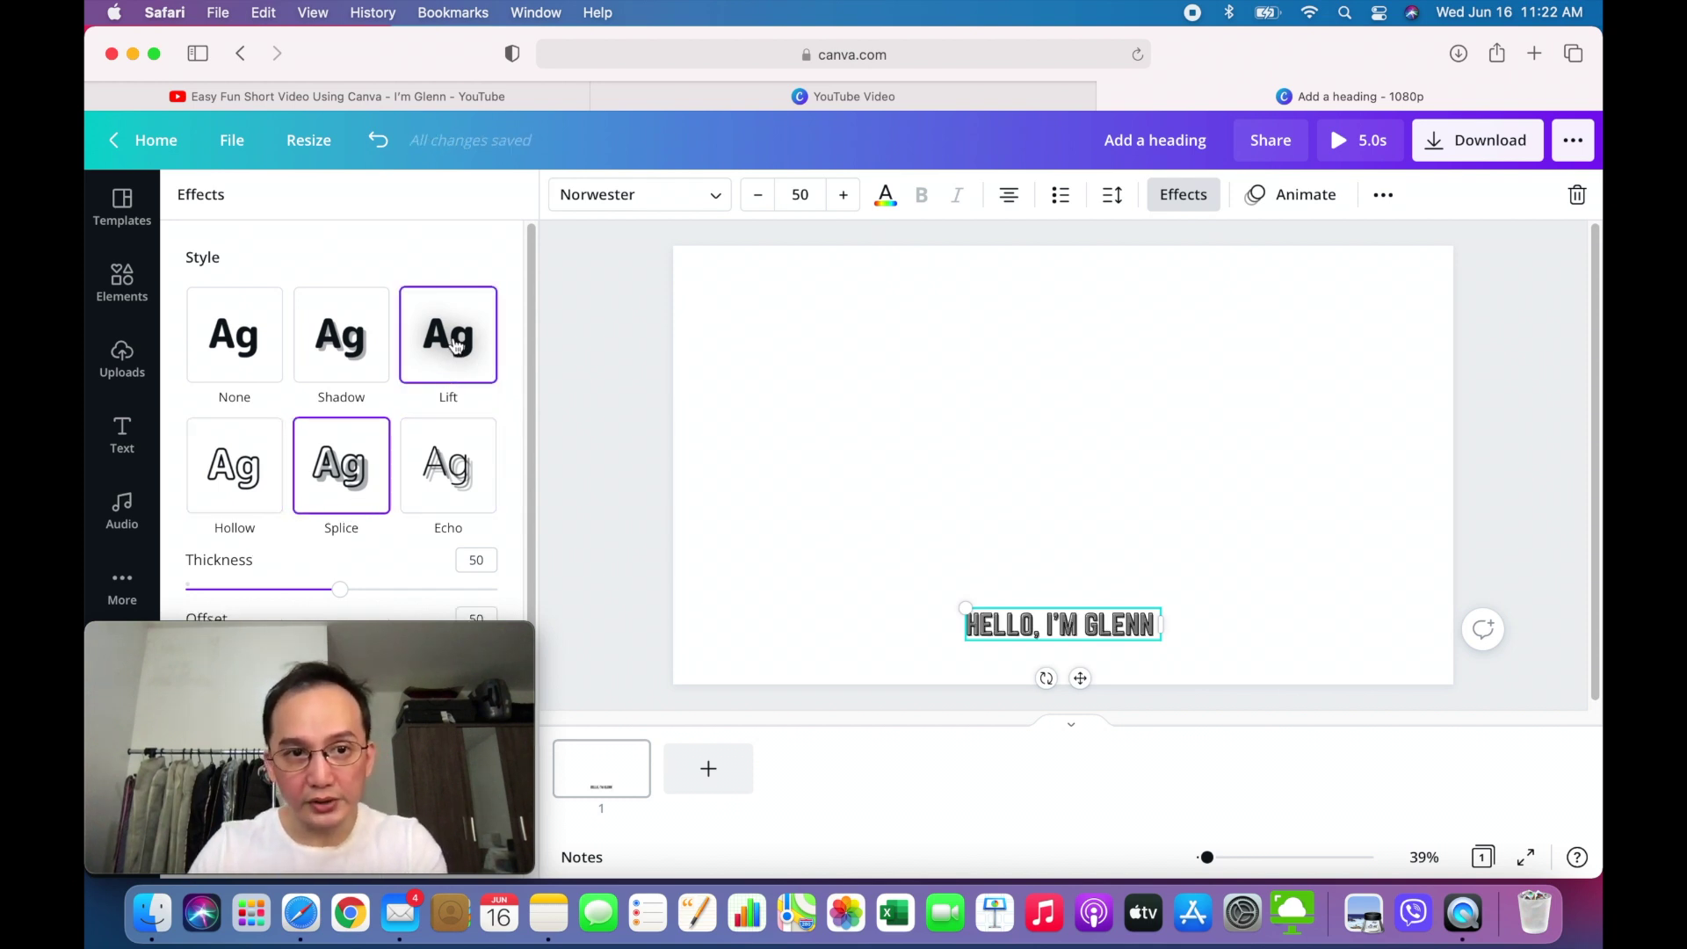
pyautogui.click(455, 345)
pyautogui.click(633, 596)
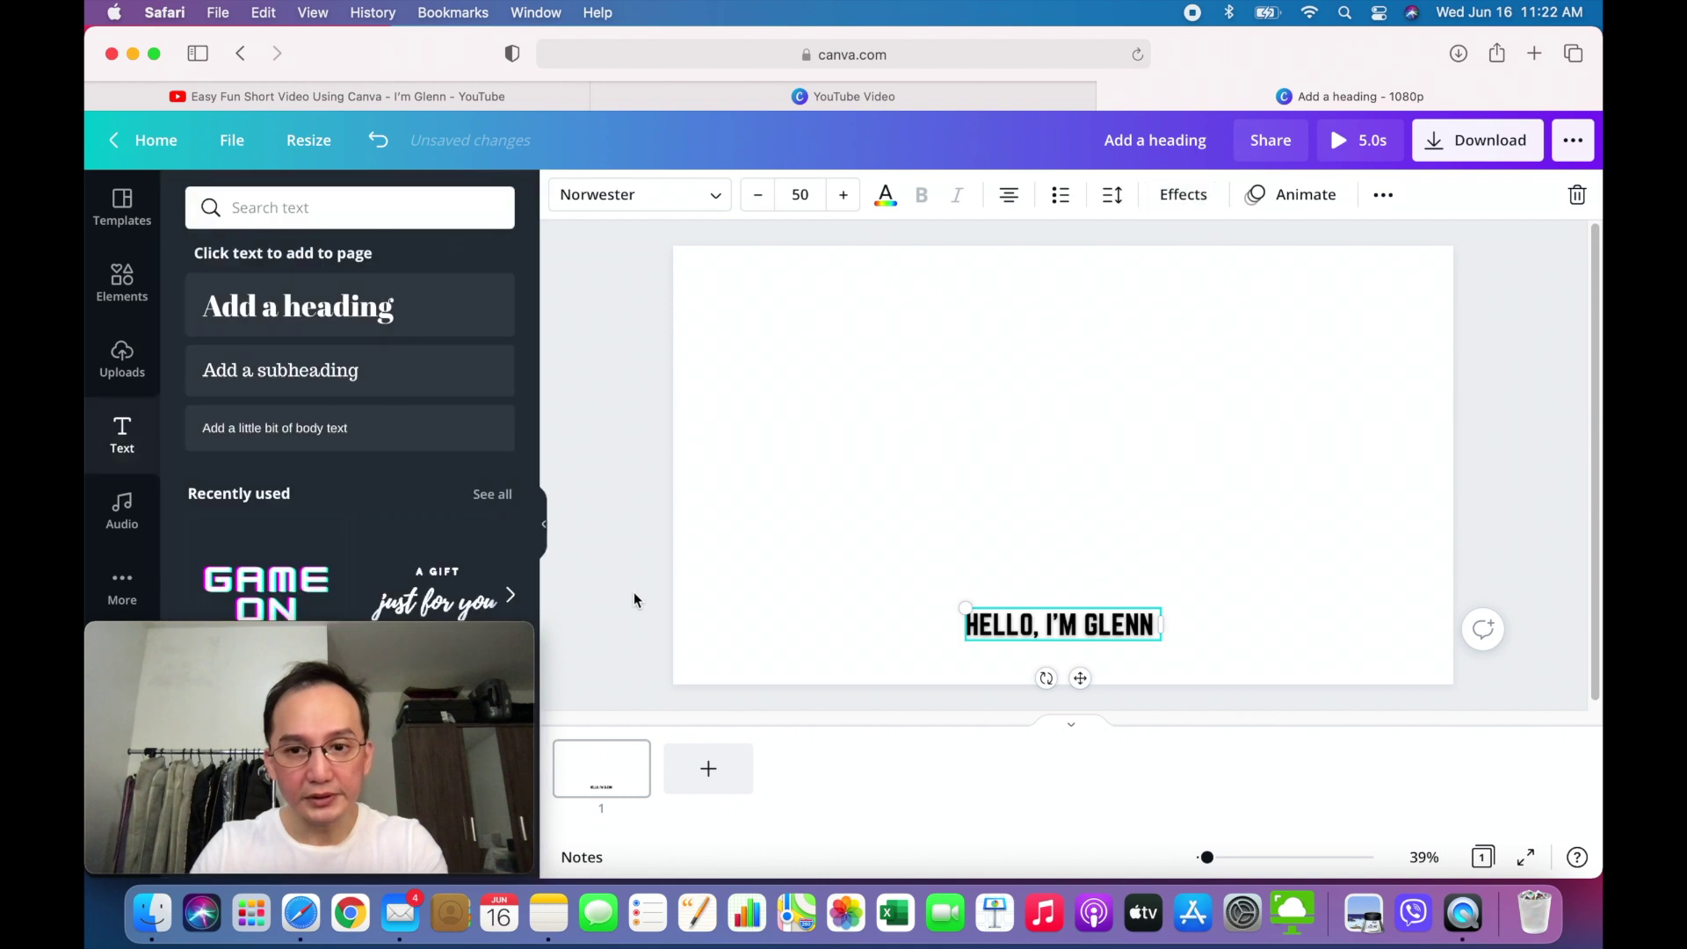
# - Add a second page and paste a copy of the greeting text box onto it
pyautogui.click(639, 787)
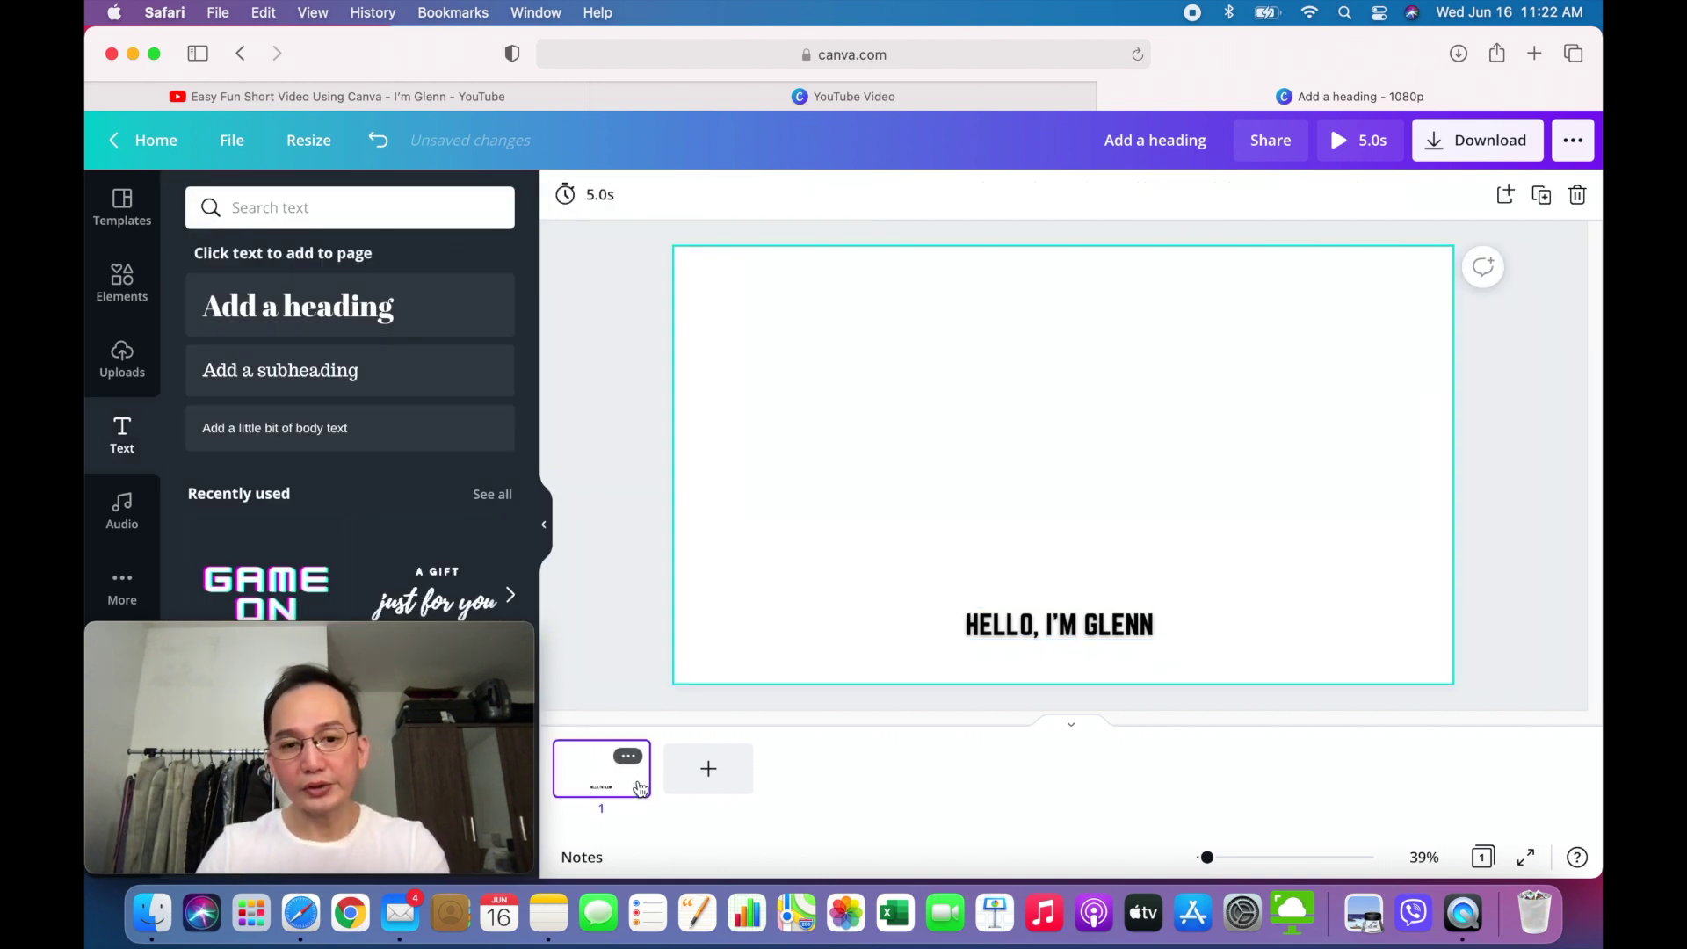
pyautogui.click(712, 778)
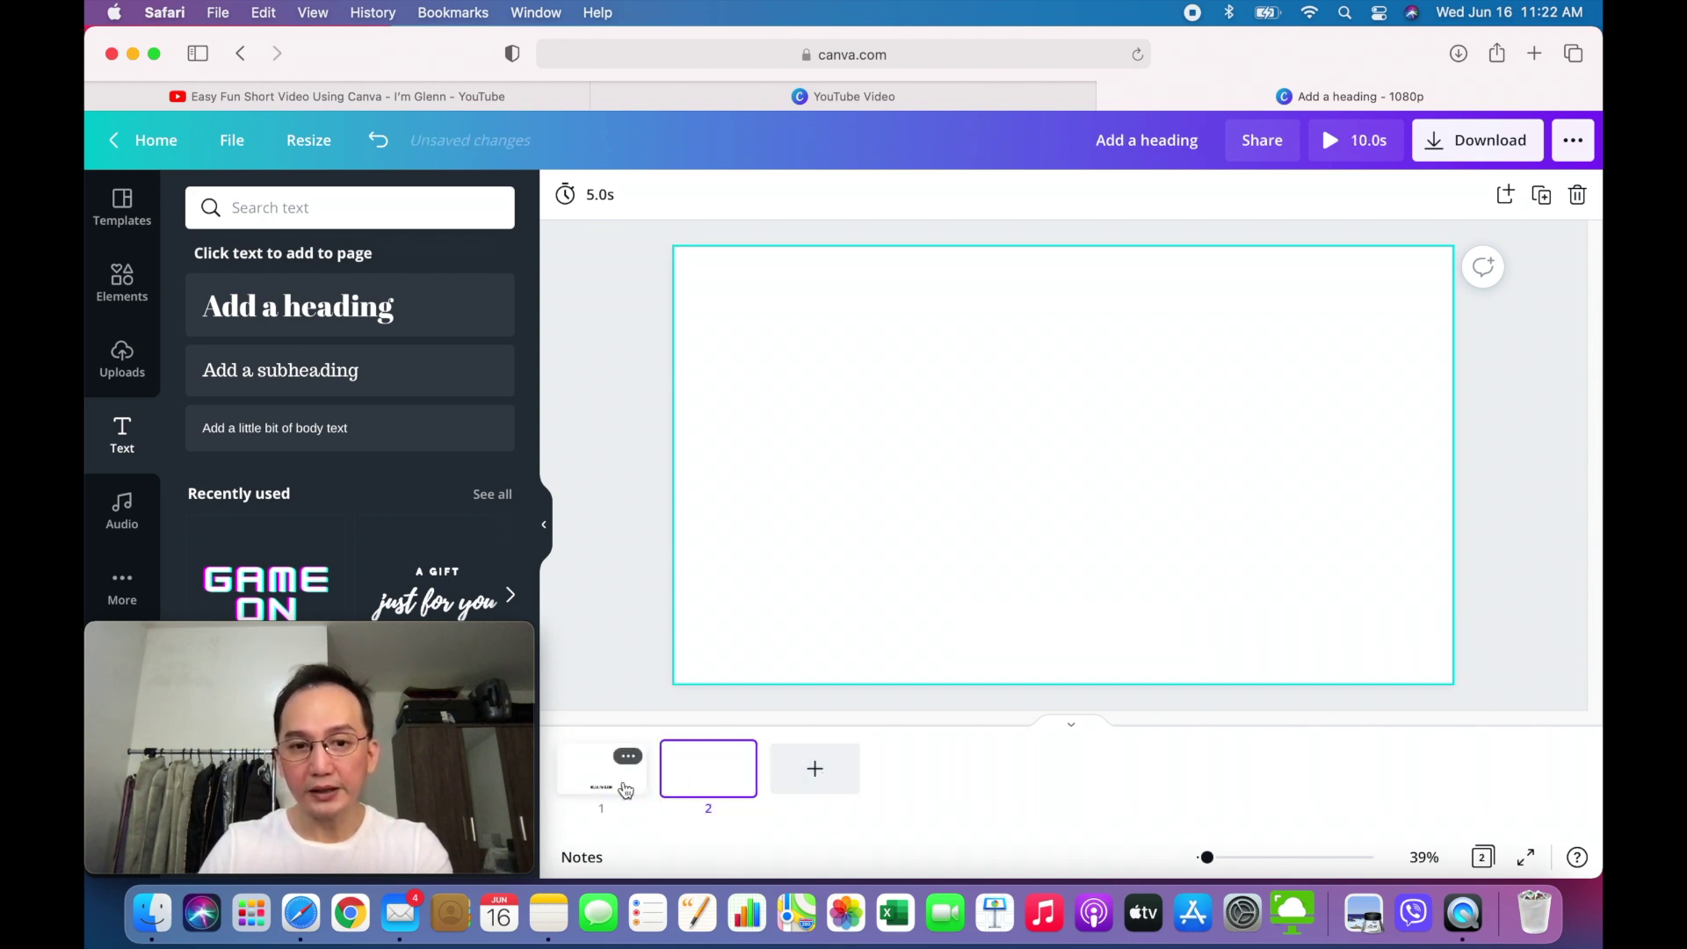
pyautogui.click(624, 774)
pyautogui.click(988, 624)
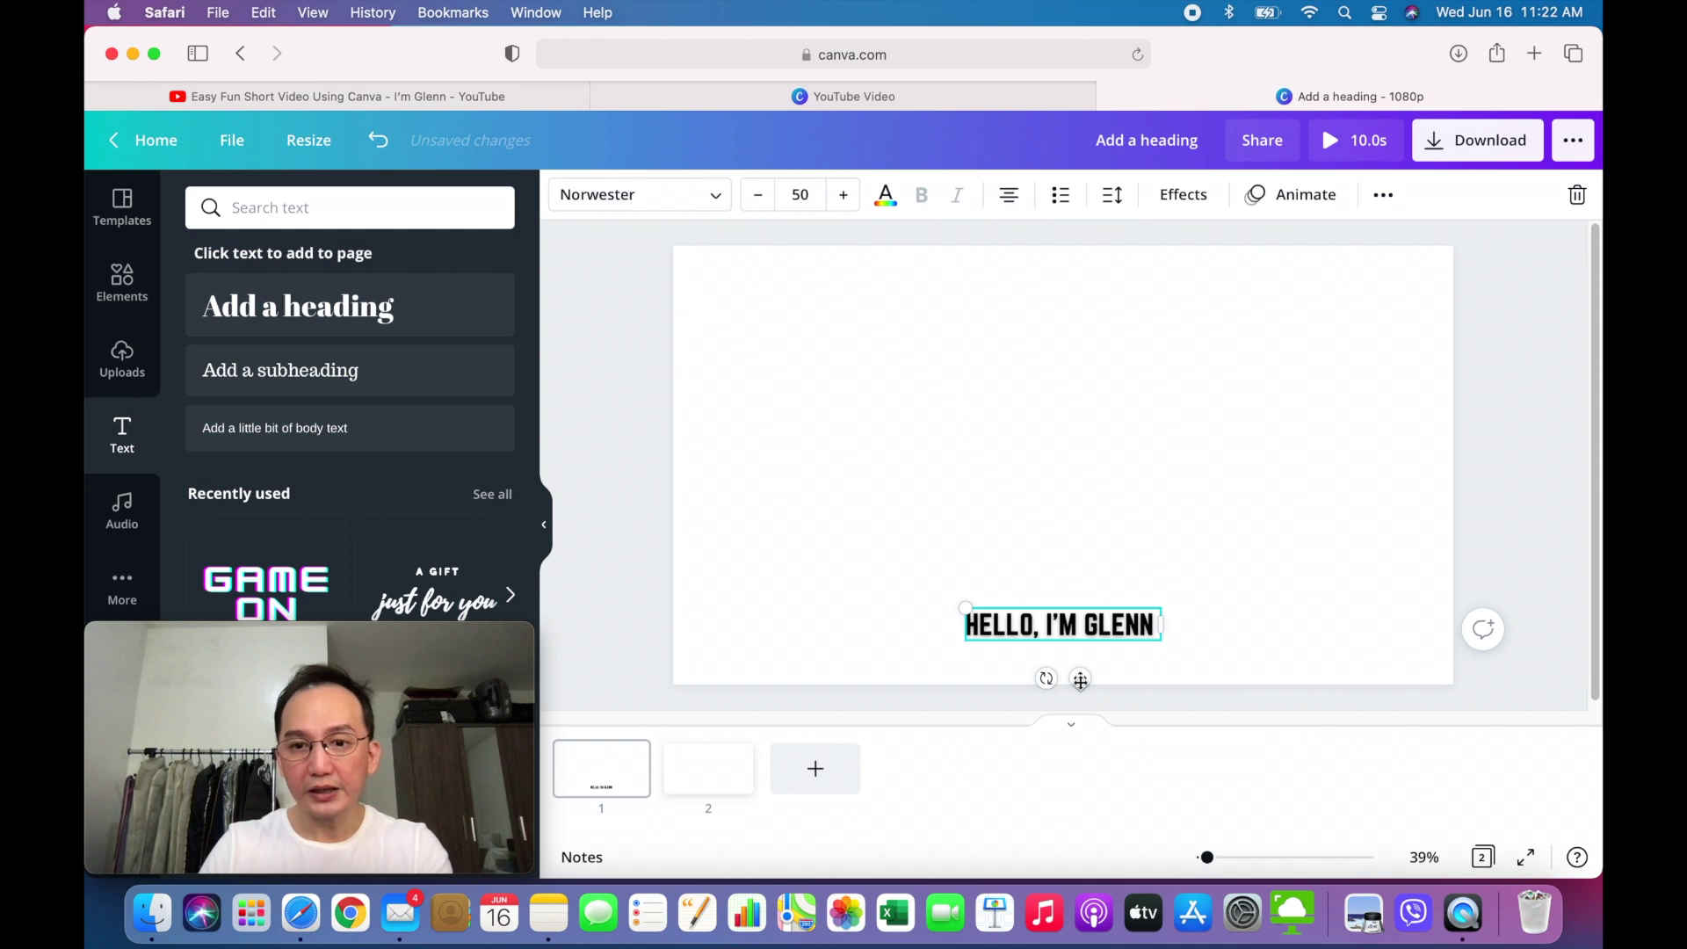
pyautogui.rightClick(1076, 678)
pyautogui.click(1147, 518)
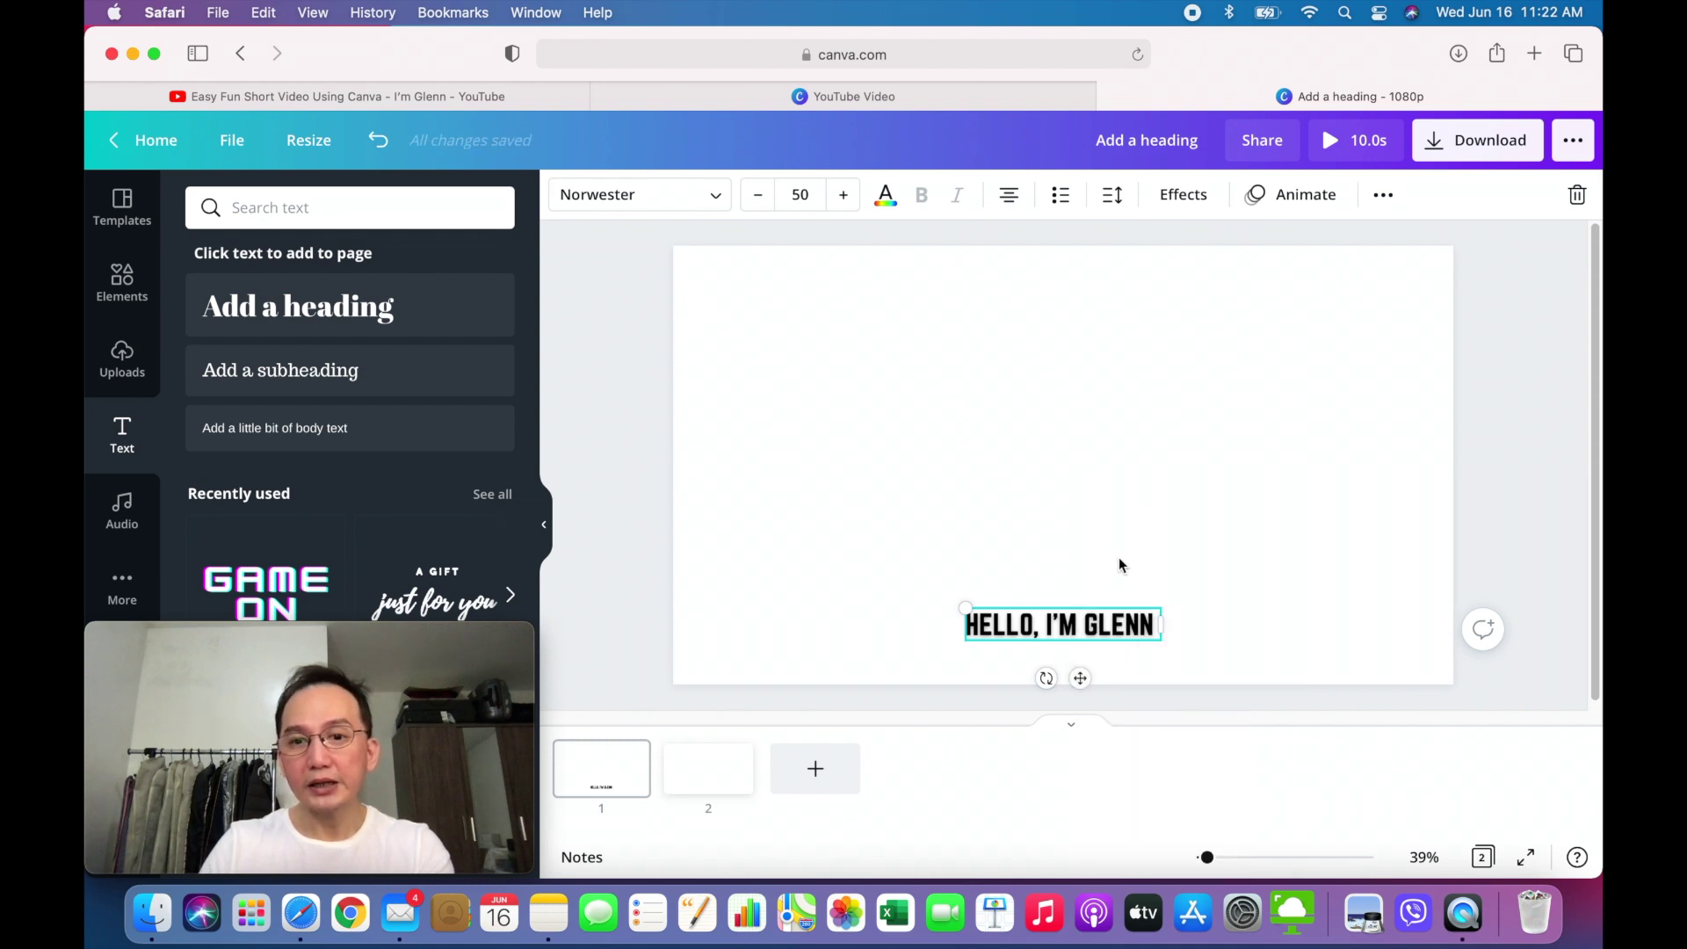
pyautogui.click(734, 770)
pyautogui.rightClick(937, 585)
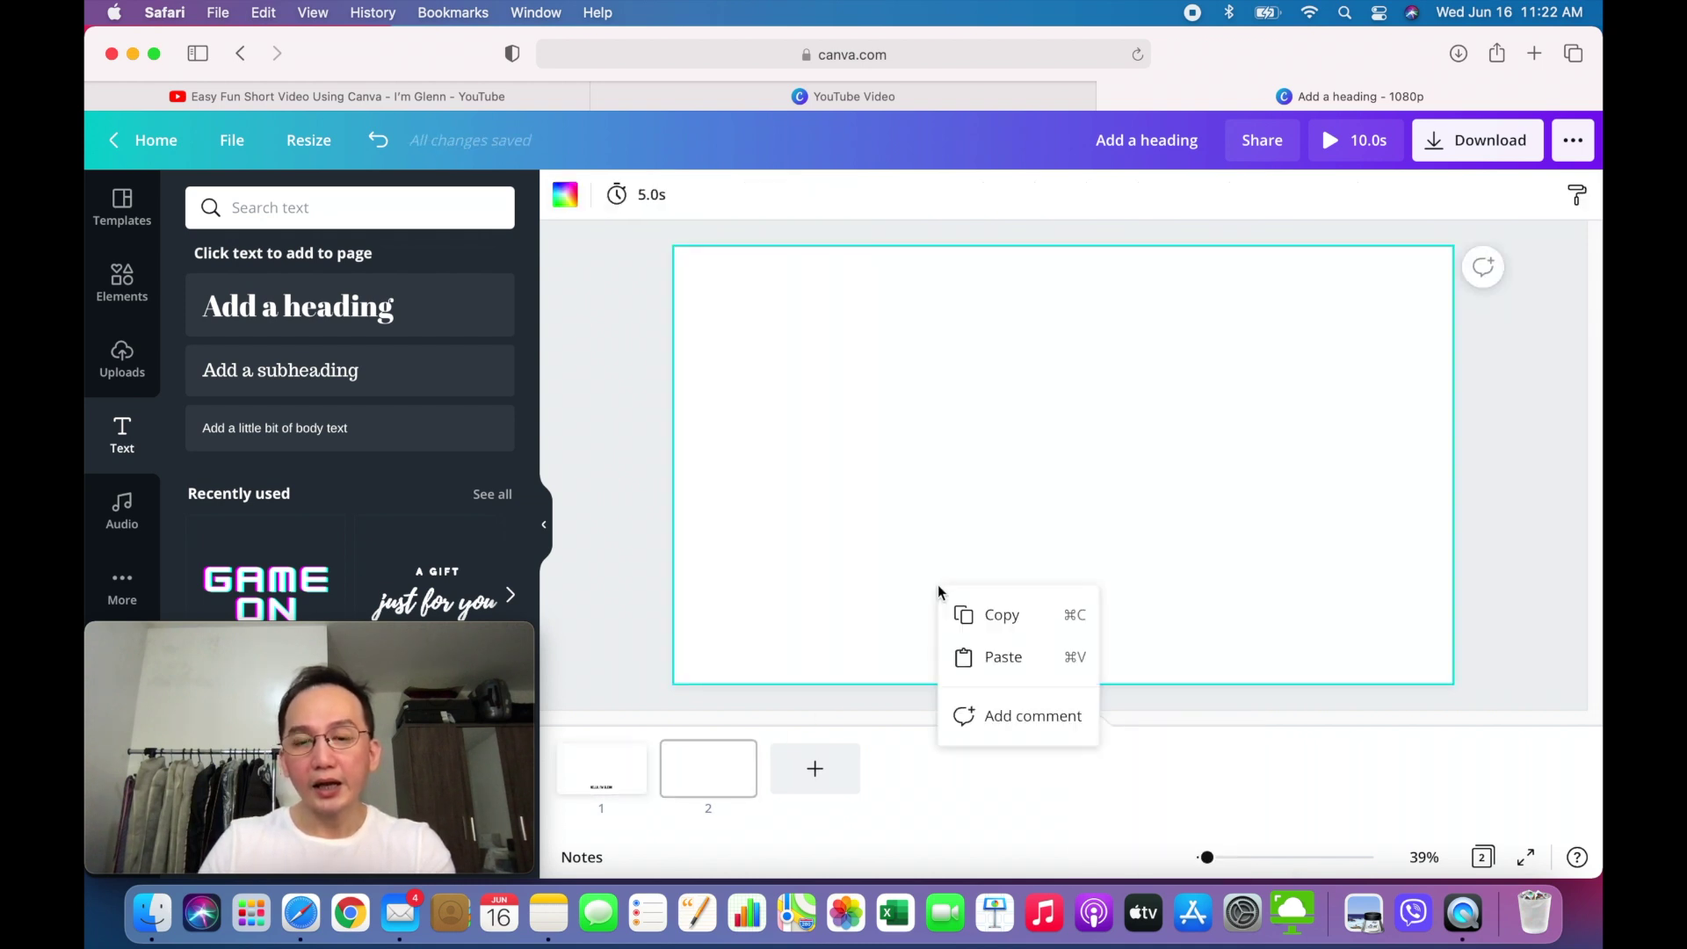
pyautogui.click(1004, 655)
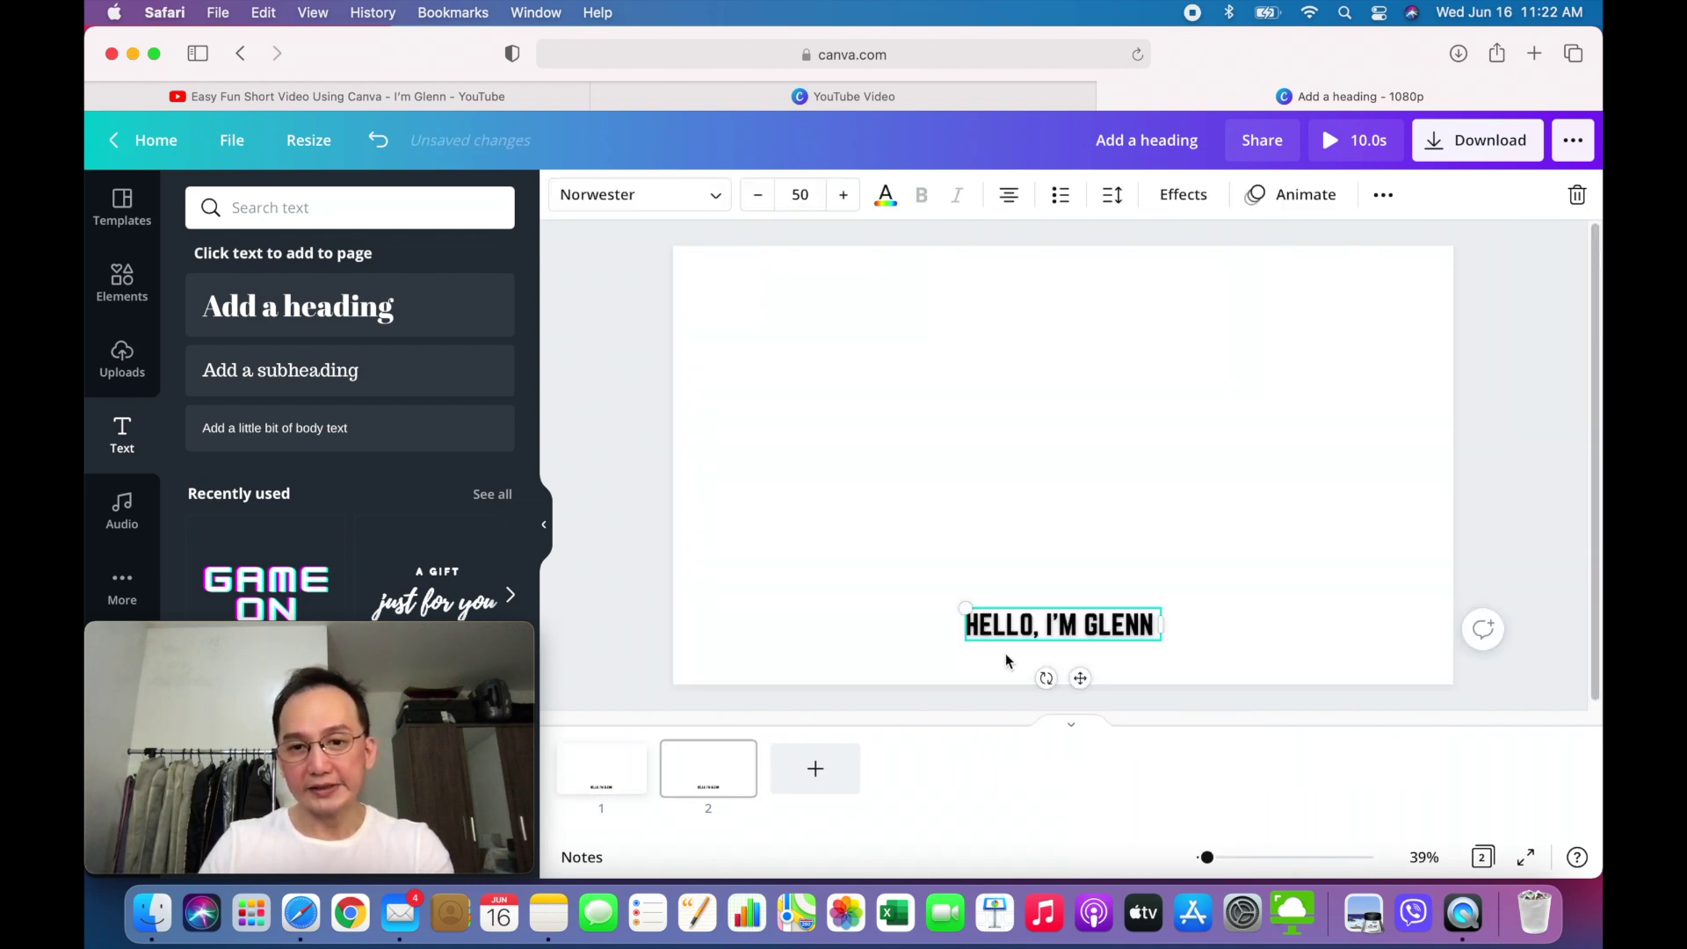
# - Replace the page 2 text with 'I'M HERE TO PROVIDE A TUTORIAL'
pyautogui.click(1145, 626)
pyautogui.press('BackSpace')
pyautogui.press('BackSpace')
pyautogui.press('BackSpace')
pyautogui.press('BackSpace')
pyautogui.press('BackSpace')
pyautogui.press('BackSpace')
pyautogui.press('BackSpace')
pyautogui.press('BackSpace')
pyautogui.press('BackSpace')
pyautogui.press('BackSpace')
pyautogui.press('BackSpace')
pyautogui.press('BackSpace')
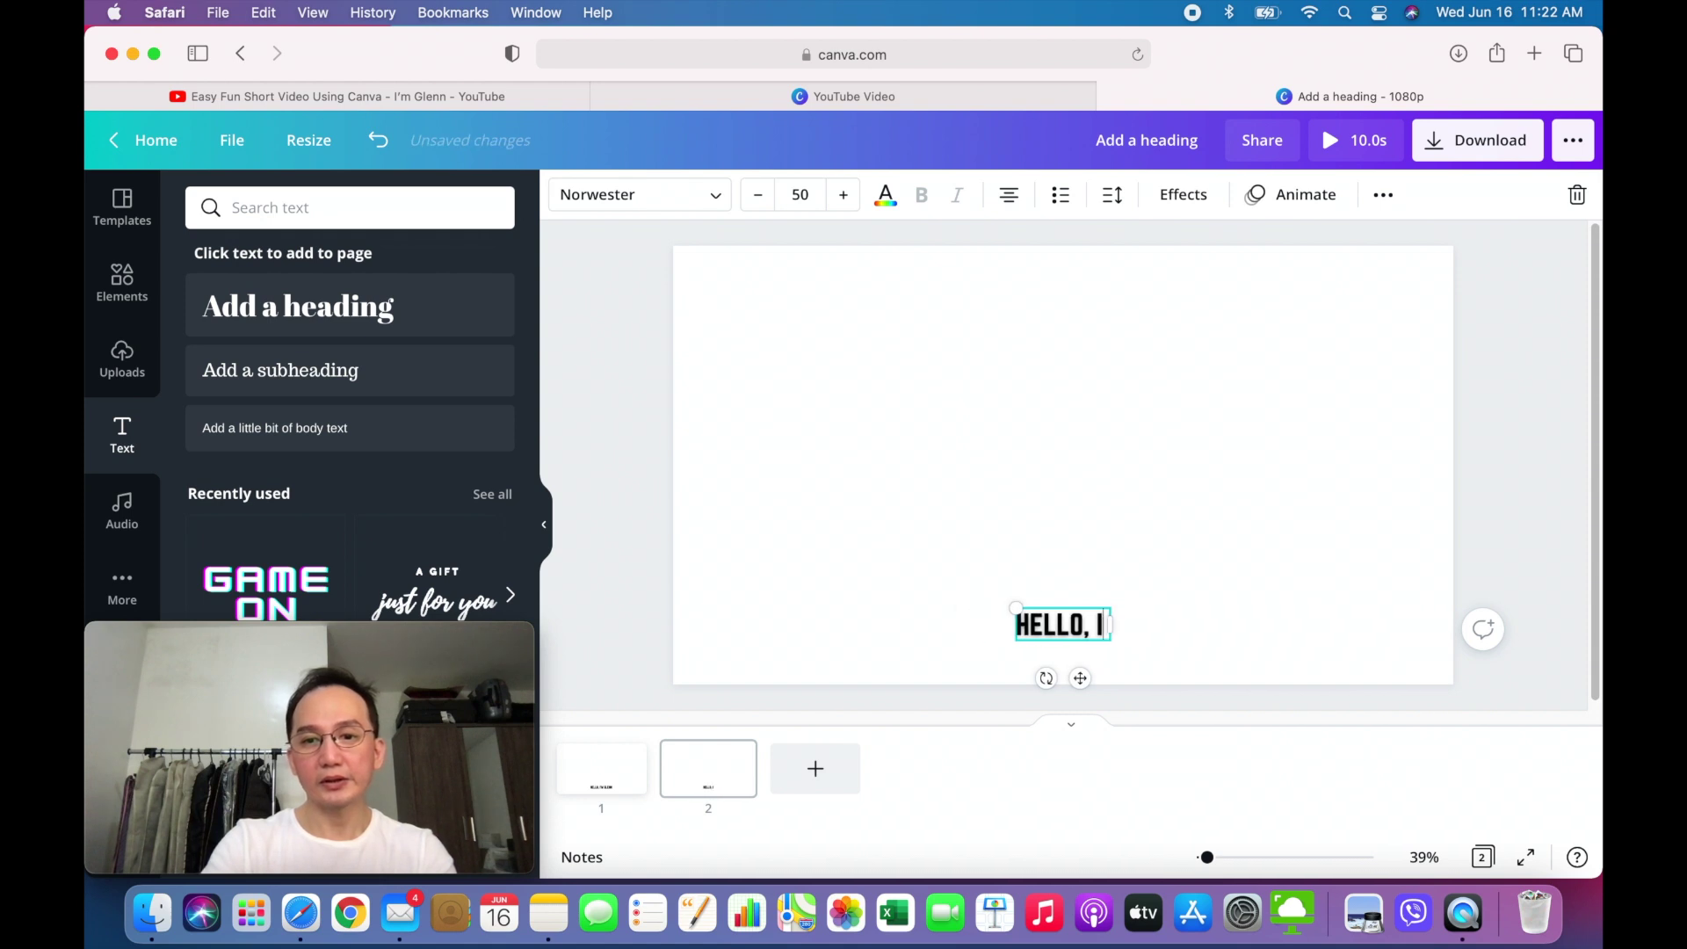
pyautogui.press('BackSpace')
pyautogui.press('BackSpace')
pyautogui.press('BackSpace')
pyautogui.press('BackSpace')
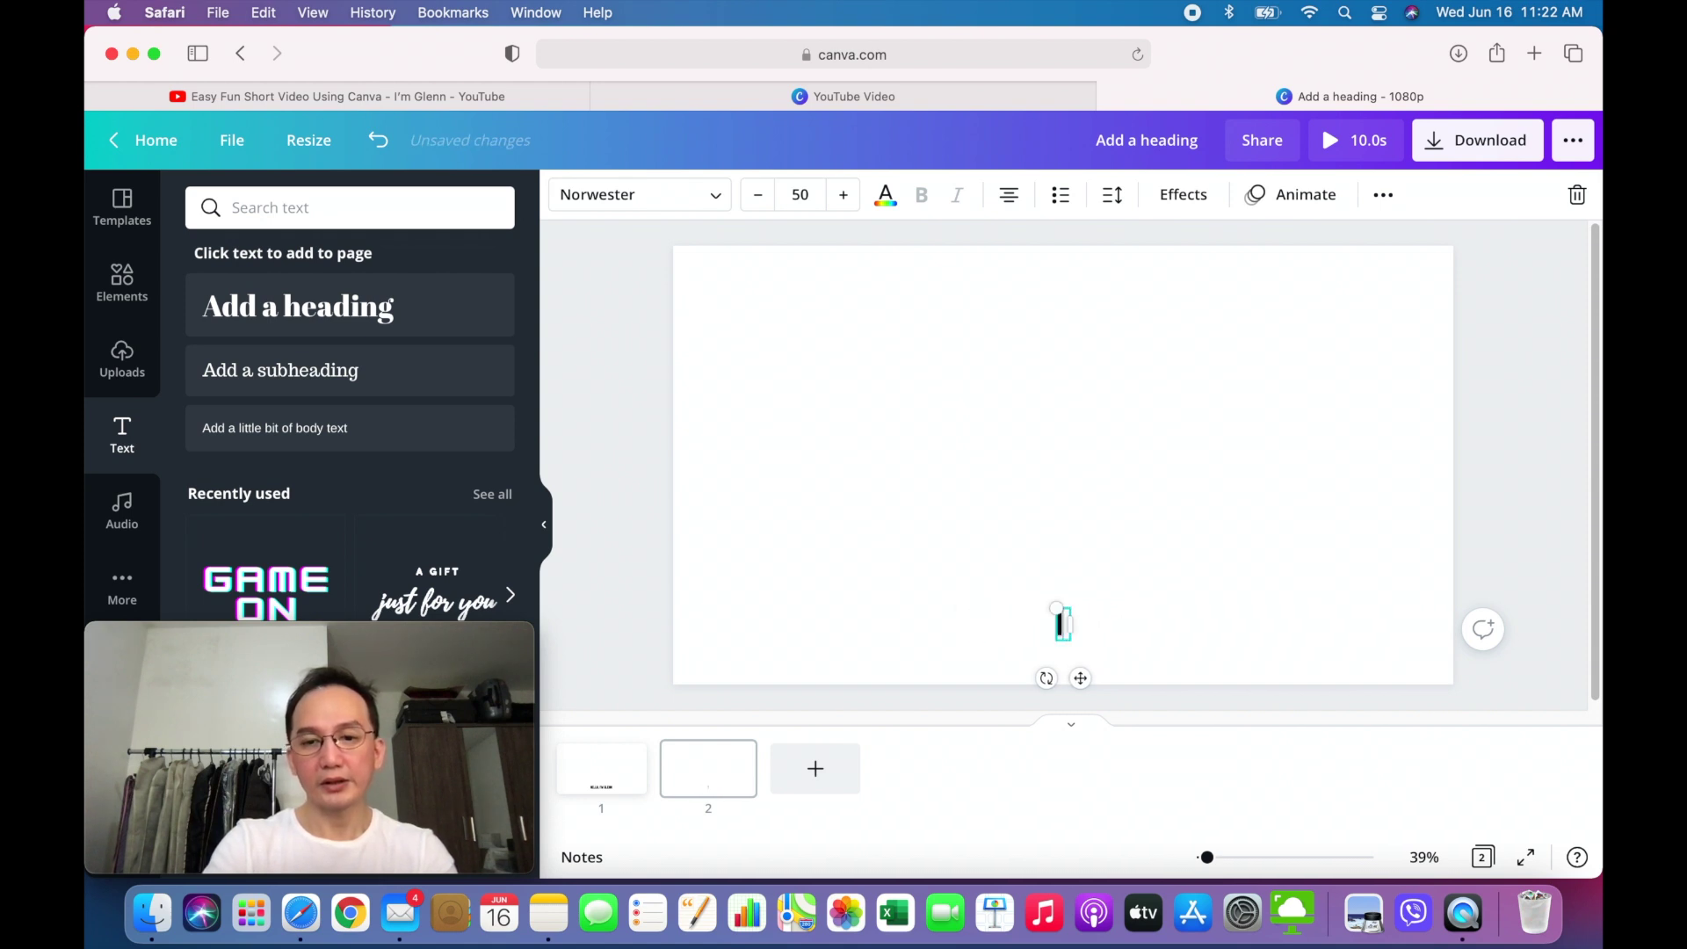
pyautogui.write('"')
pyautogui.press('BackSpace')
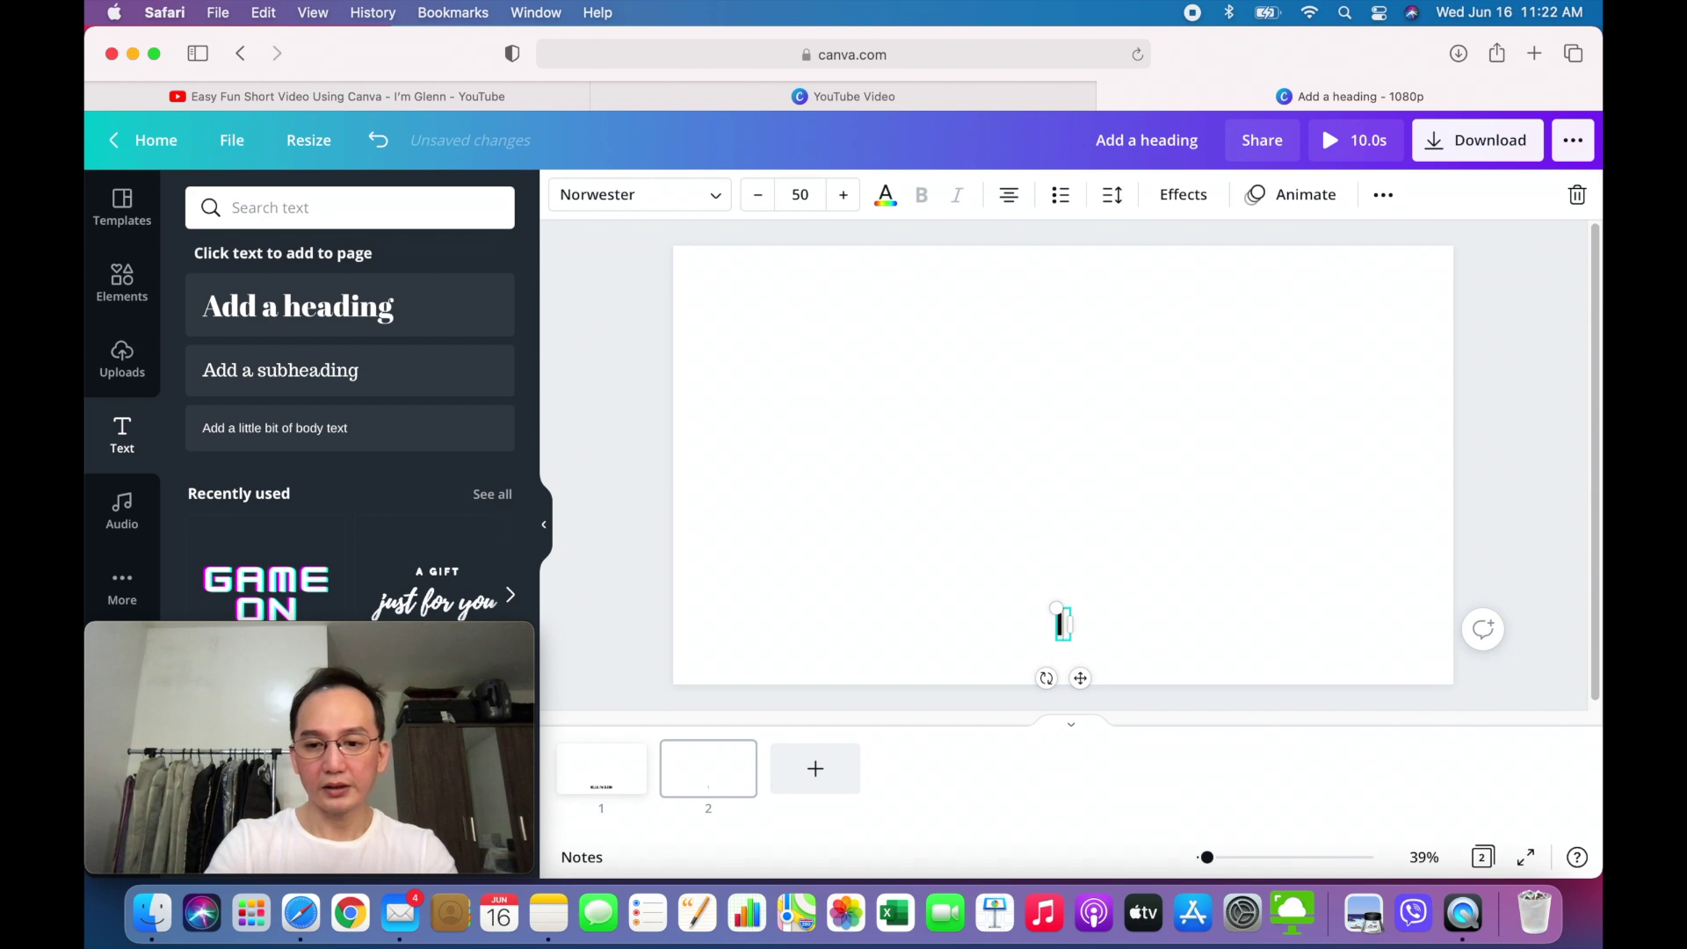
pyautogui.write('"')
pyautogui.press('BackSpace')
pyautogui.write("I'")
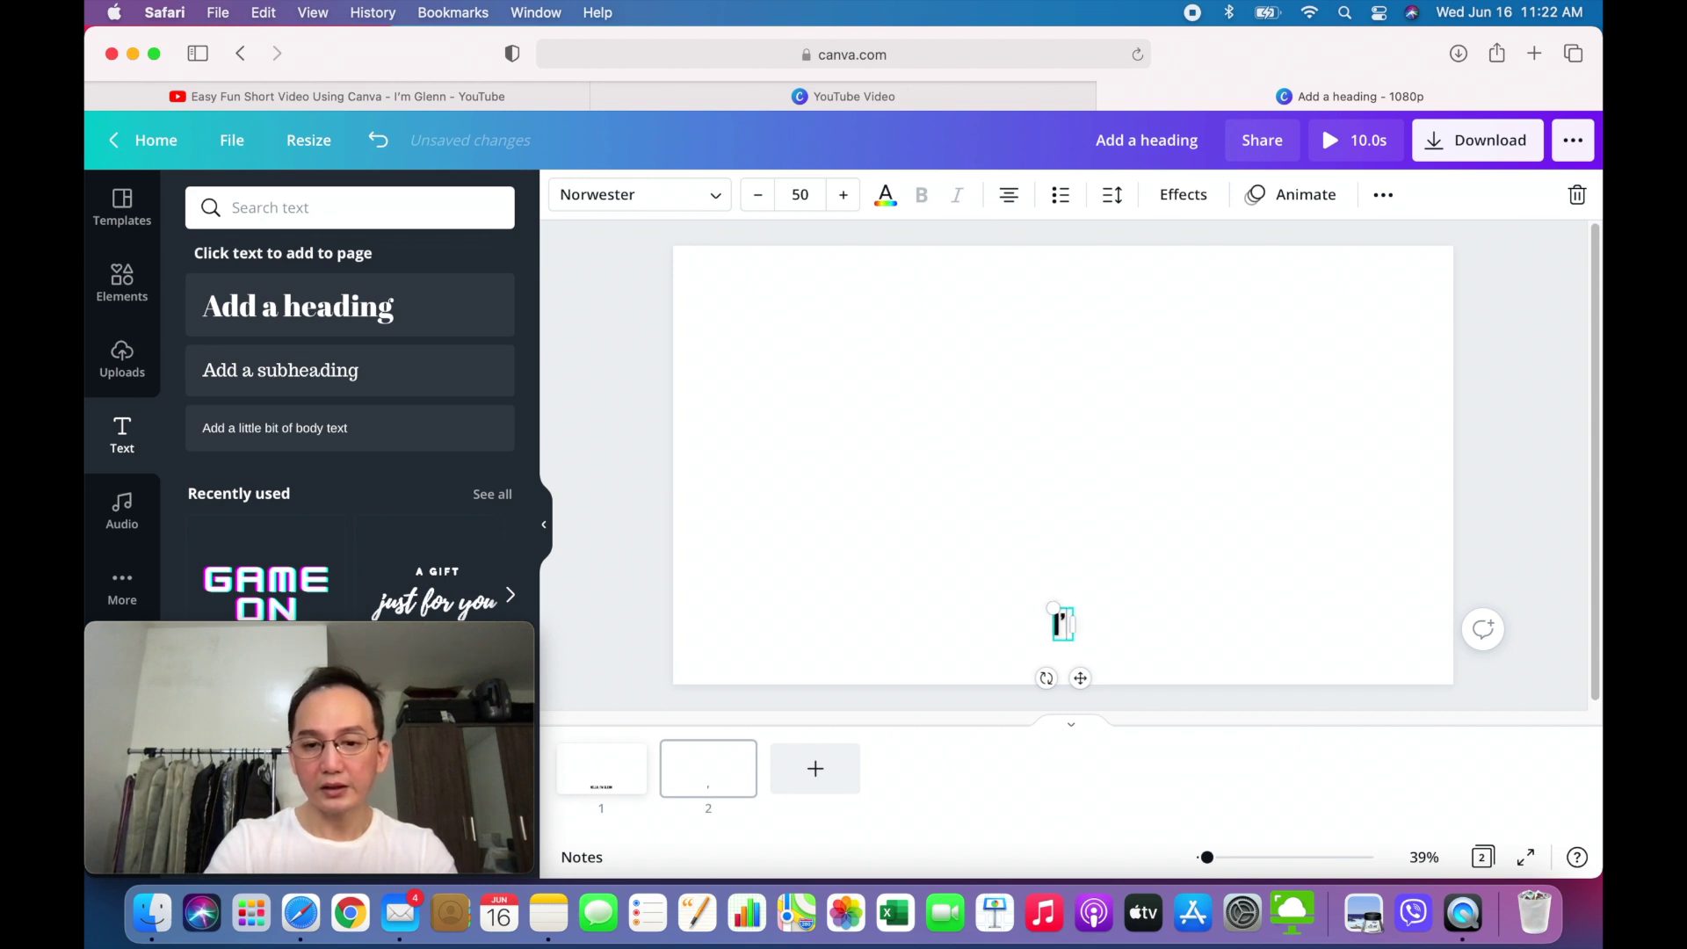
pyautogui.write('M HERE TO')
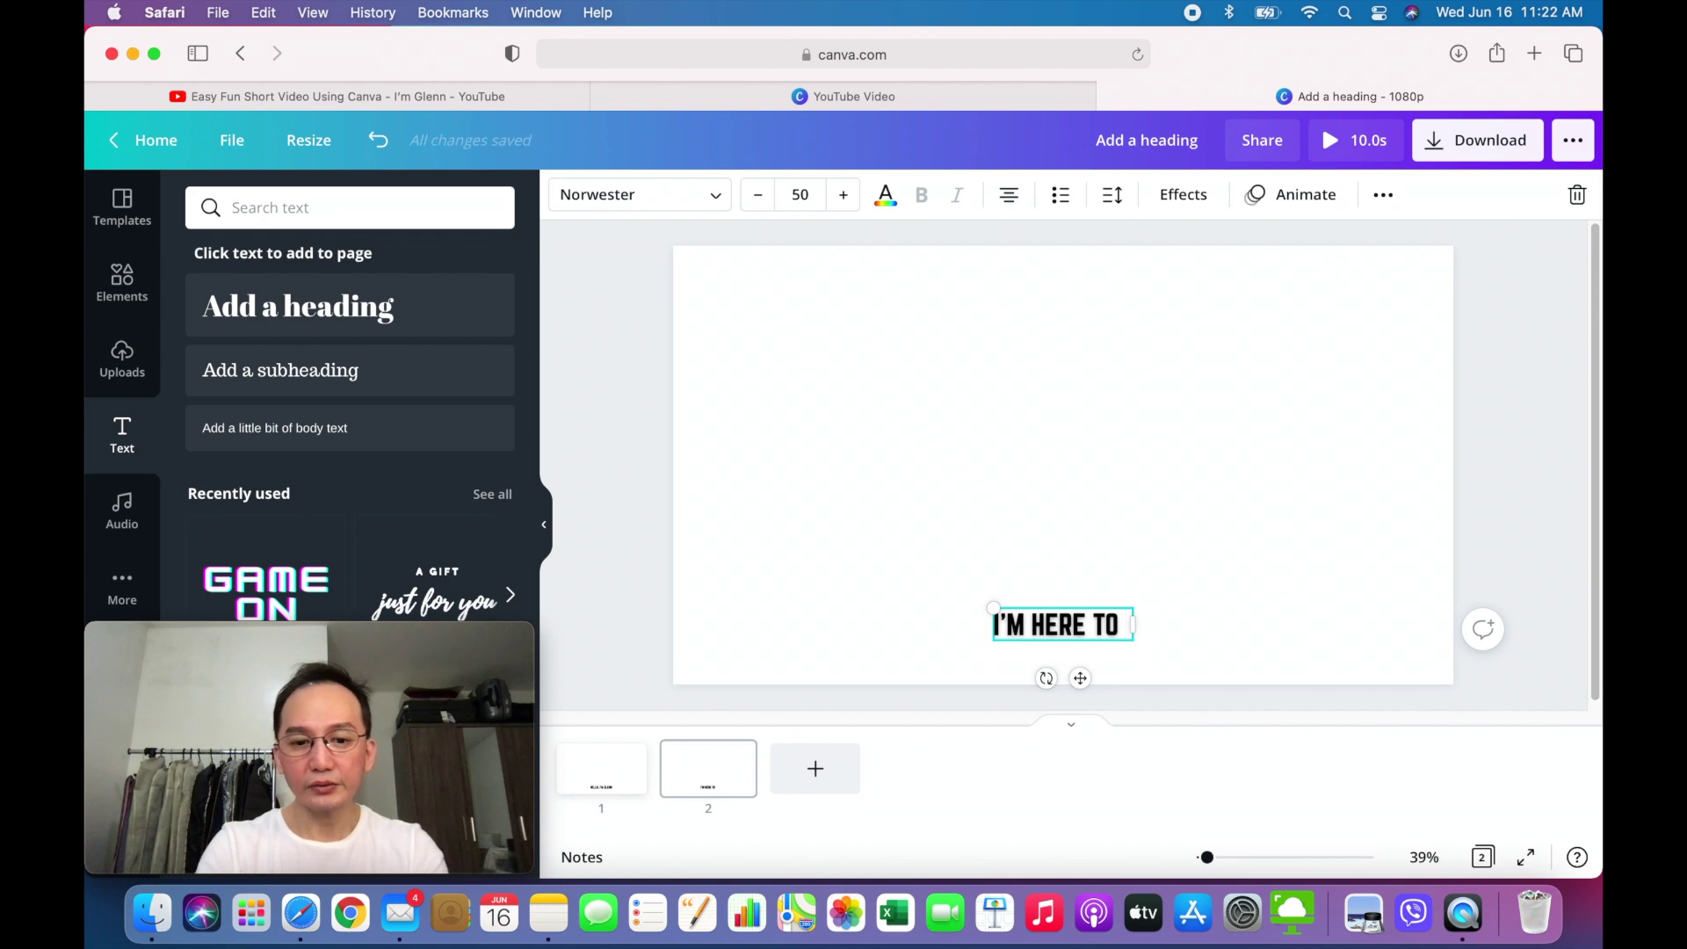
pyautogui.write(' PROVIDE')
pyautogui.press('BackSpace')
pyautogui.press('BackSpace')
pyautogui.write('IDE')
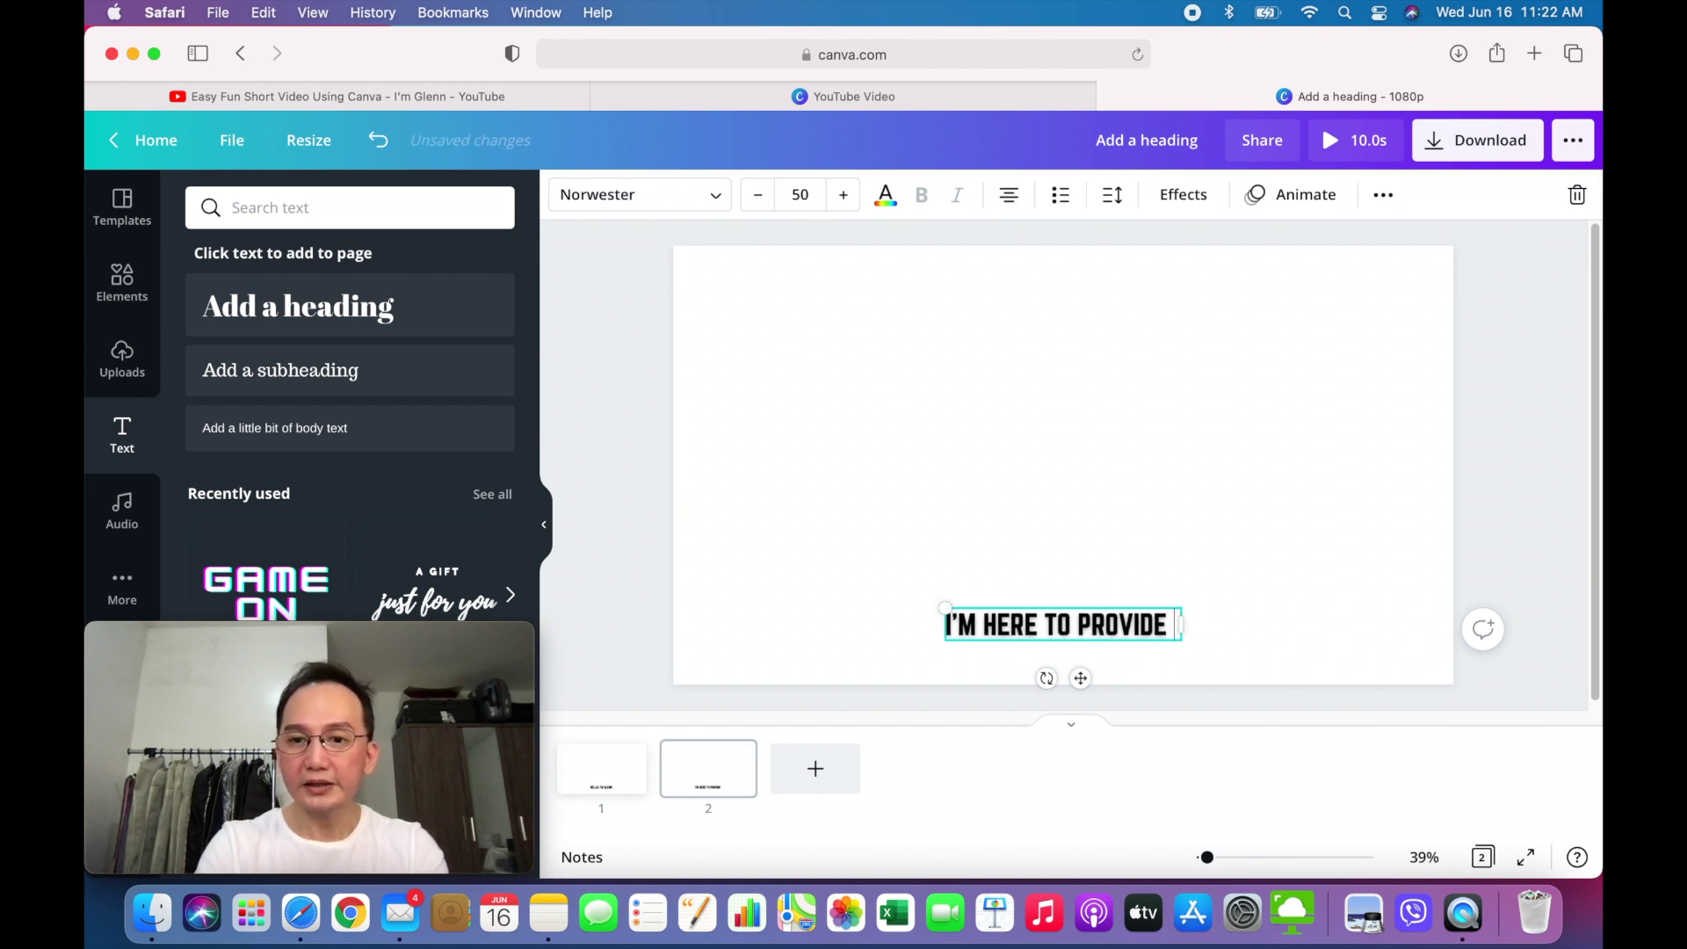
pyautogui.write(' A TUTORI')
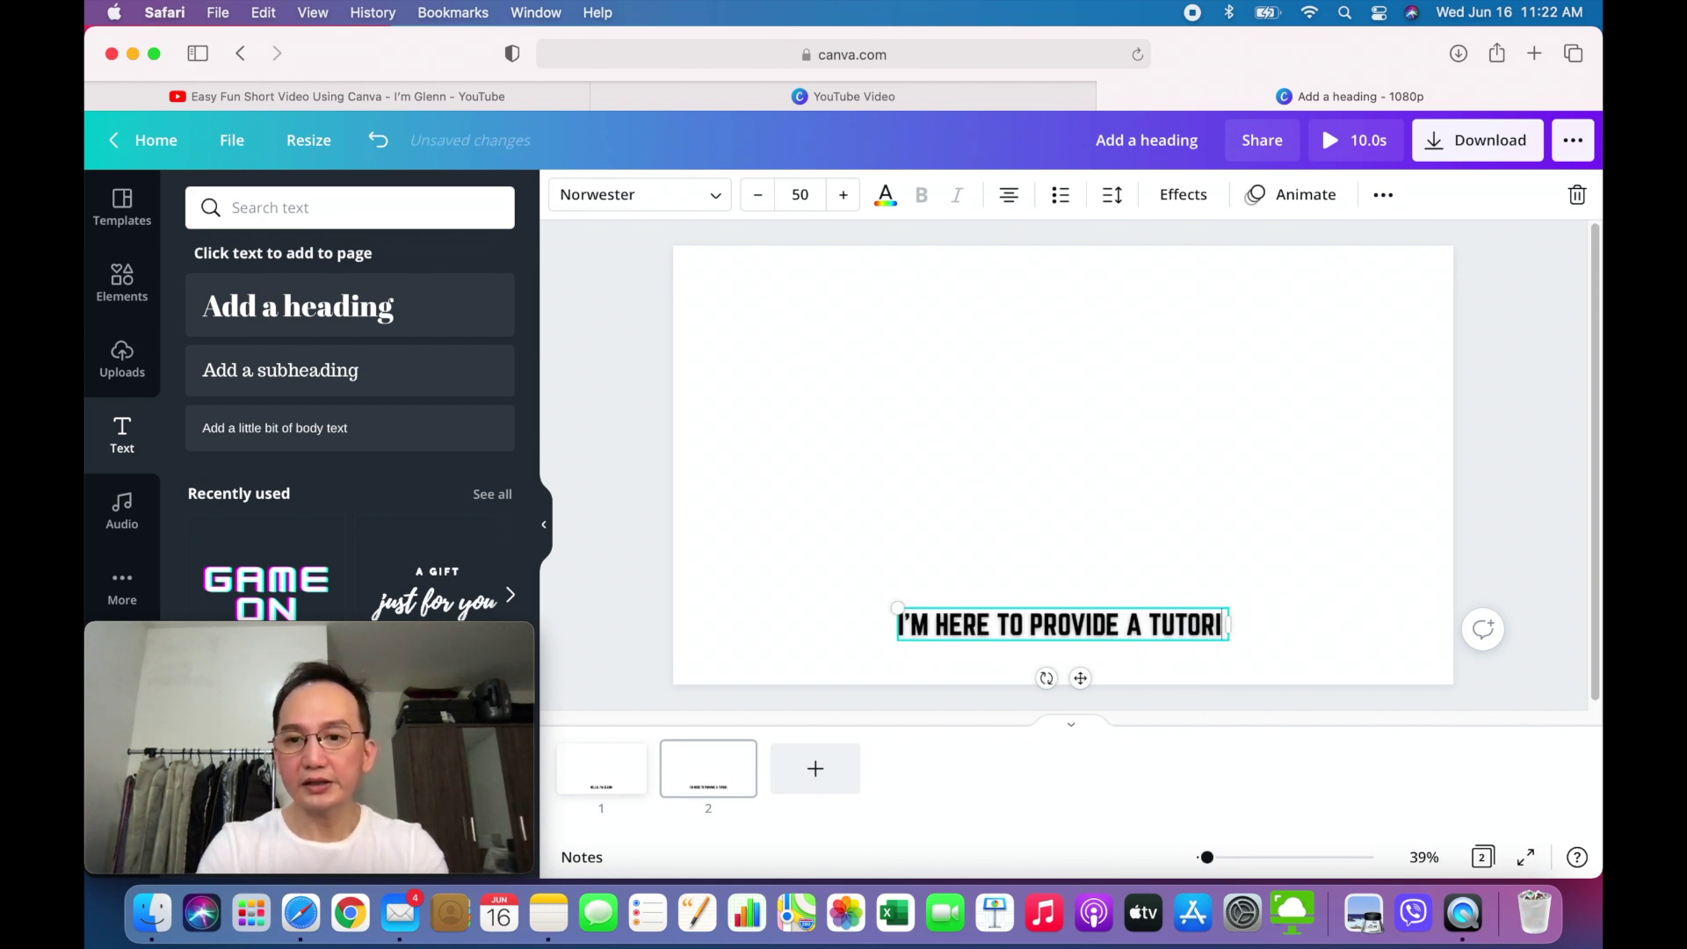
pyautogui.write('AL')
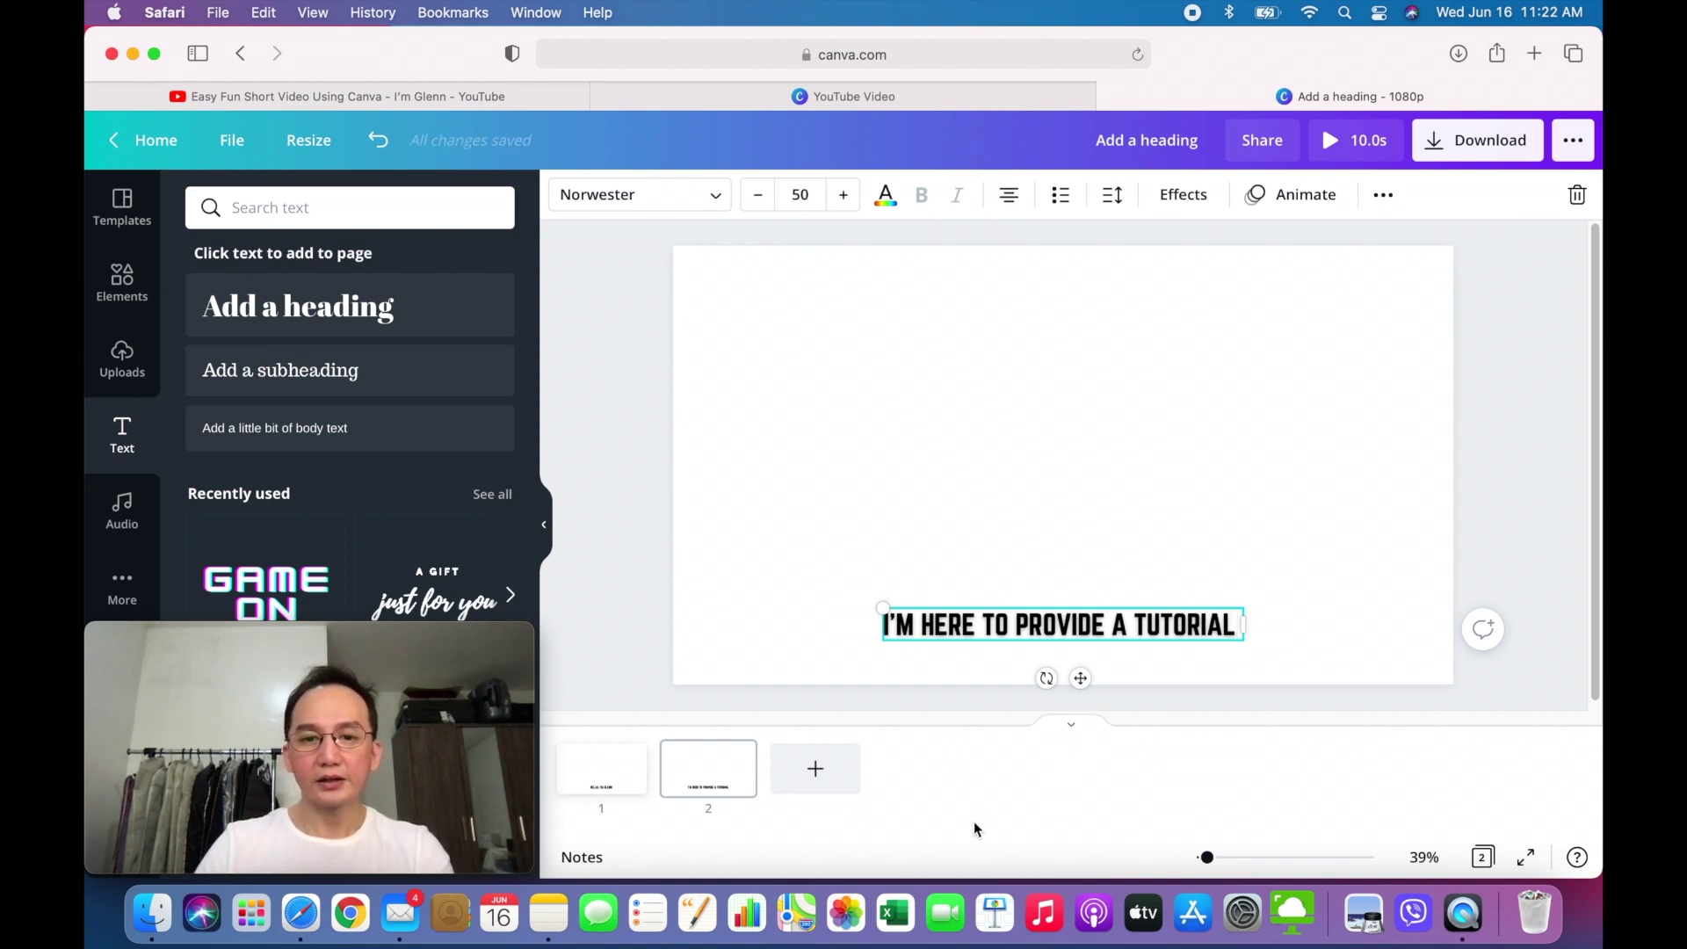
pyautogui.click(630, 638)
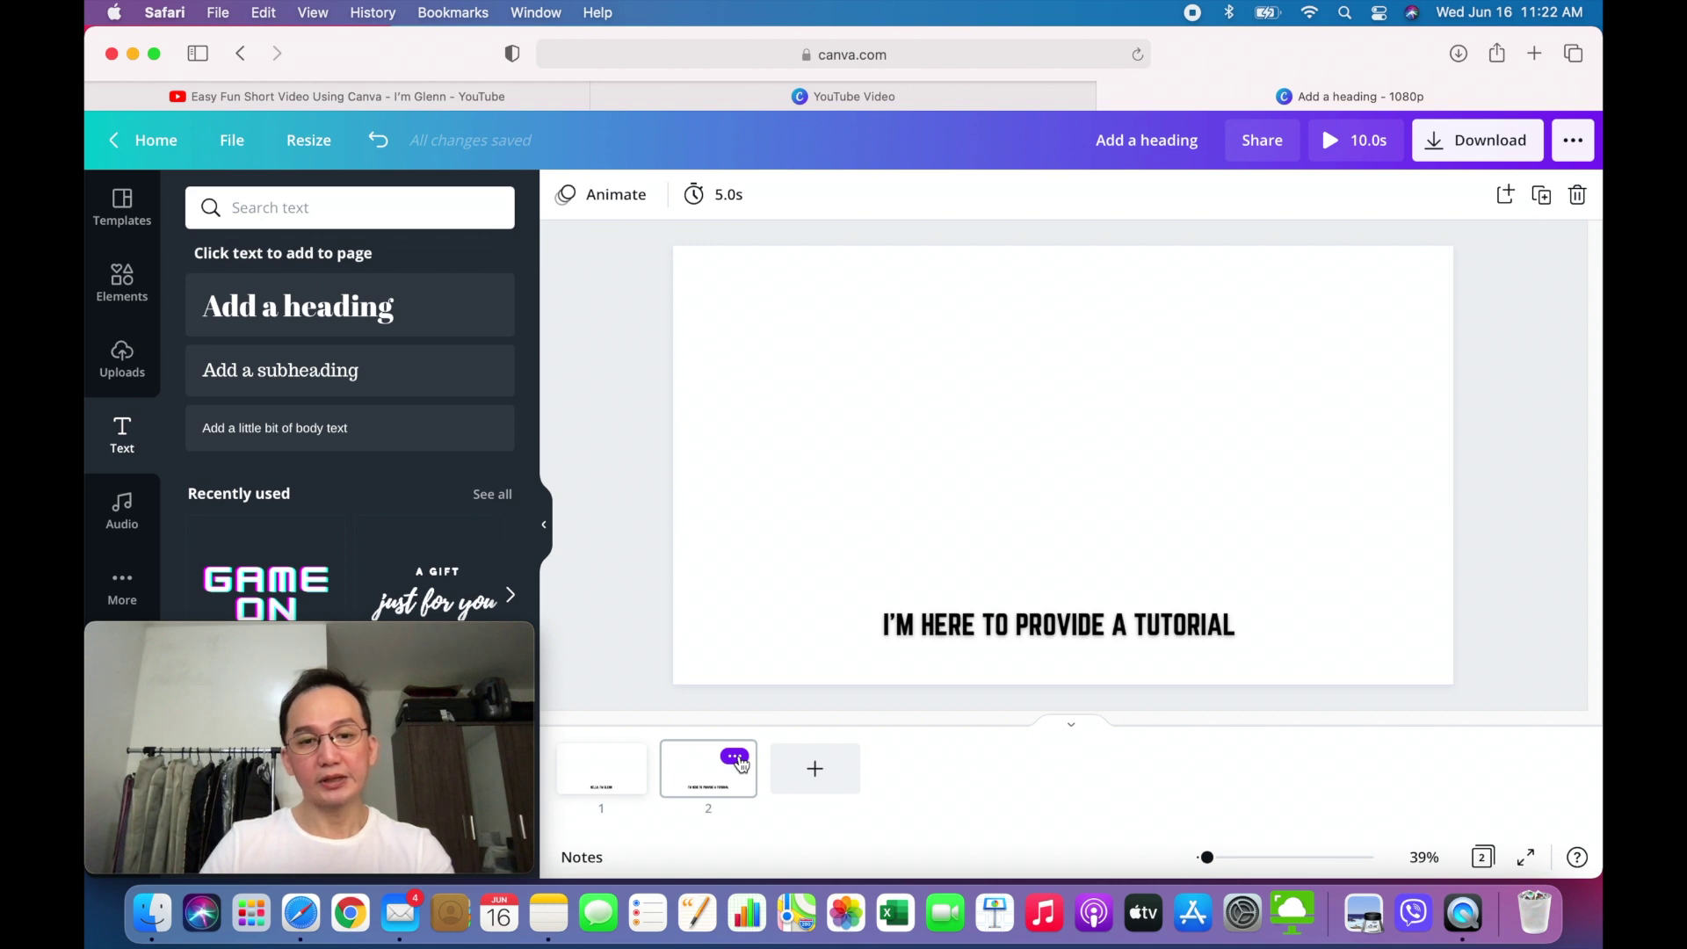
# - Duplicate page 2 to create page 3
pyautogui.click(735, 757)
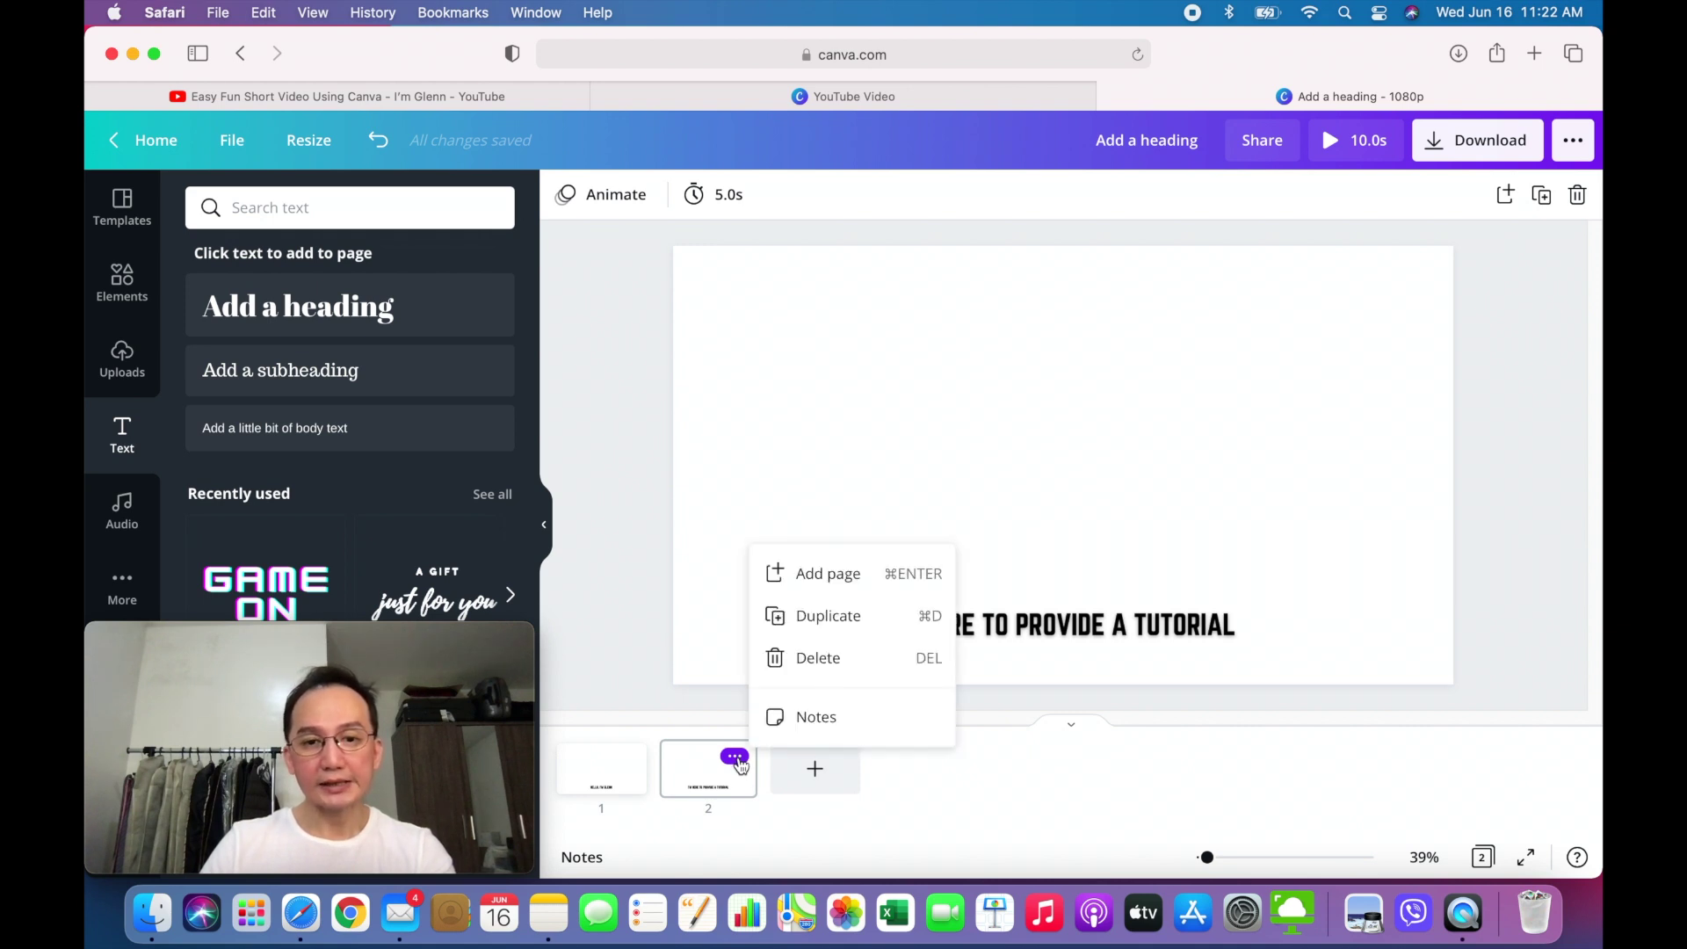
pyautogui.click(823, 615)
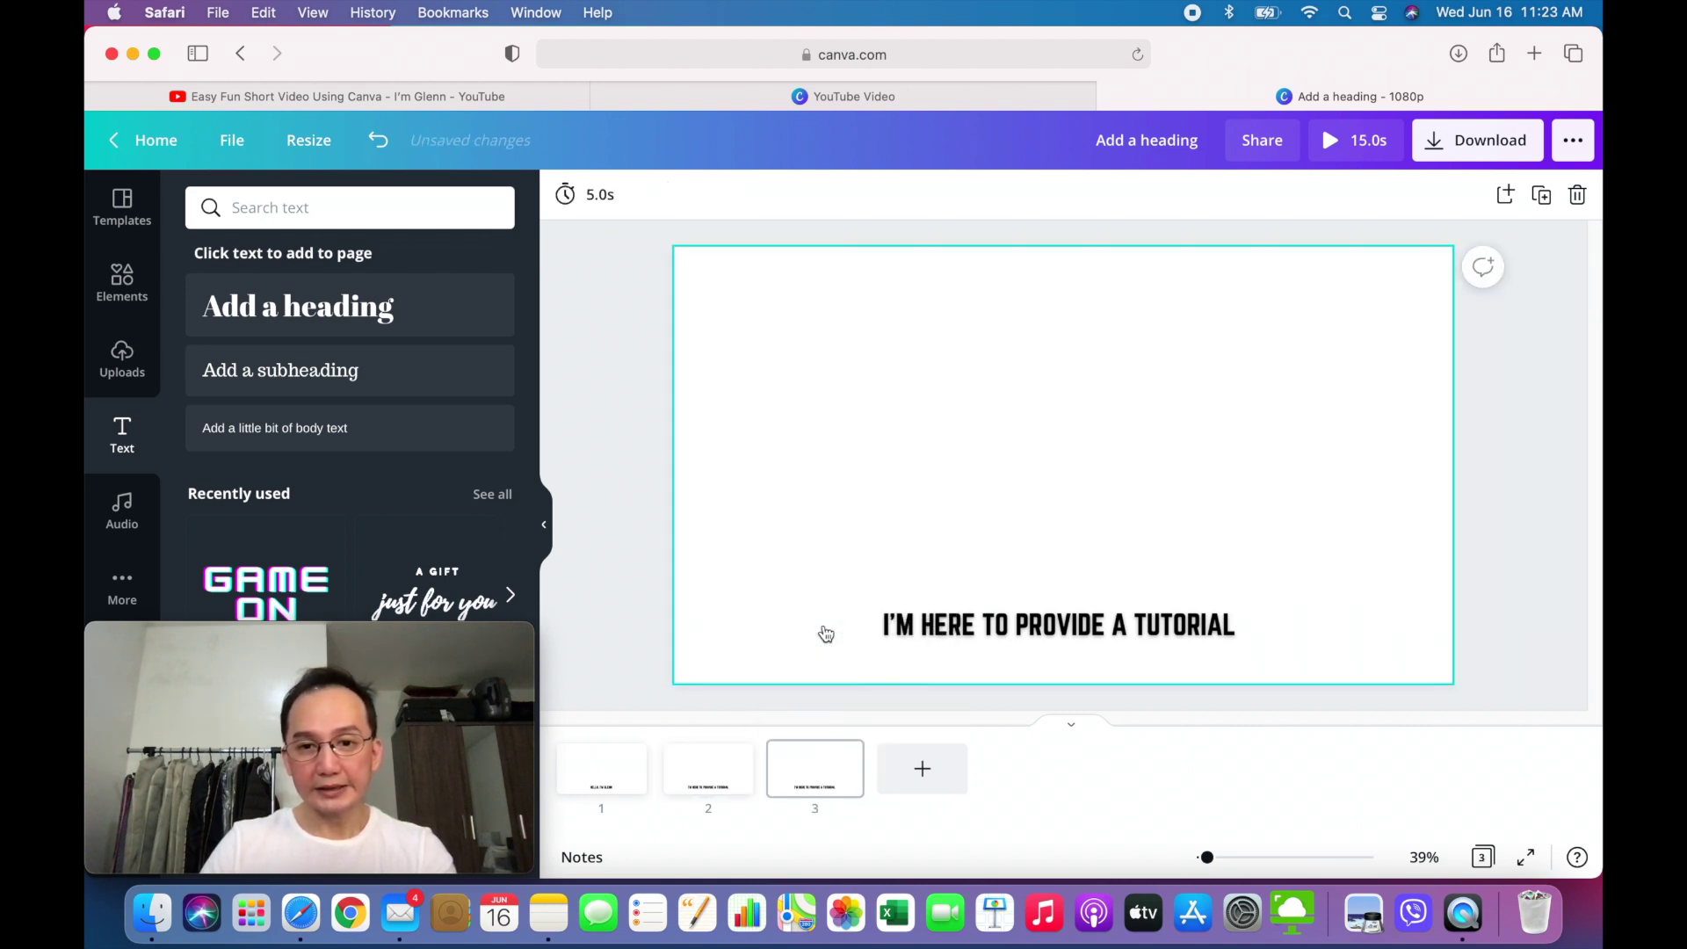
pyautogui.click(809, 762)
# - Retype page 3's heading as 'ON HOW I DID MY LAST VIDEO USING CANVA' and duplicate the page
pyautogui.click(967, 629)
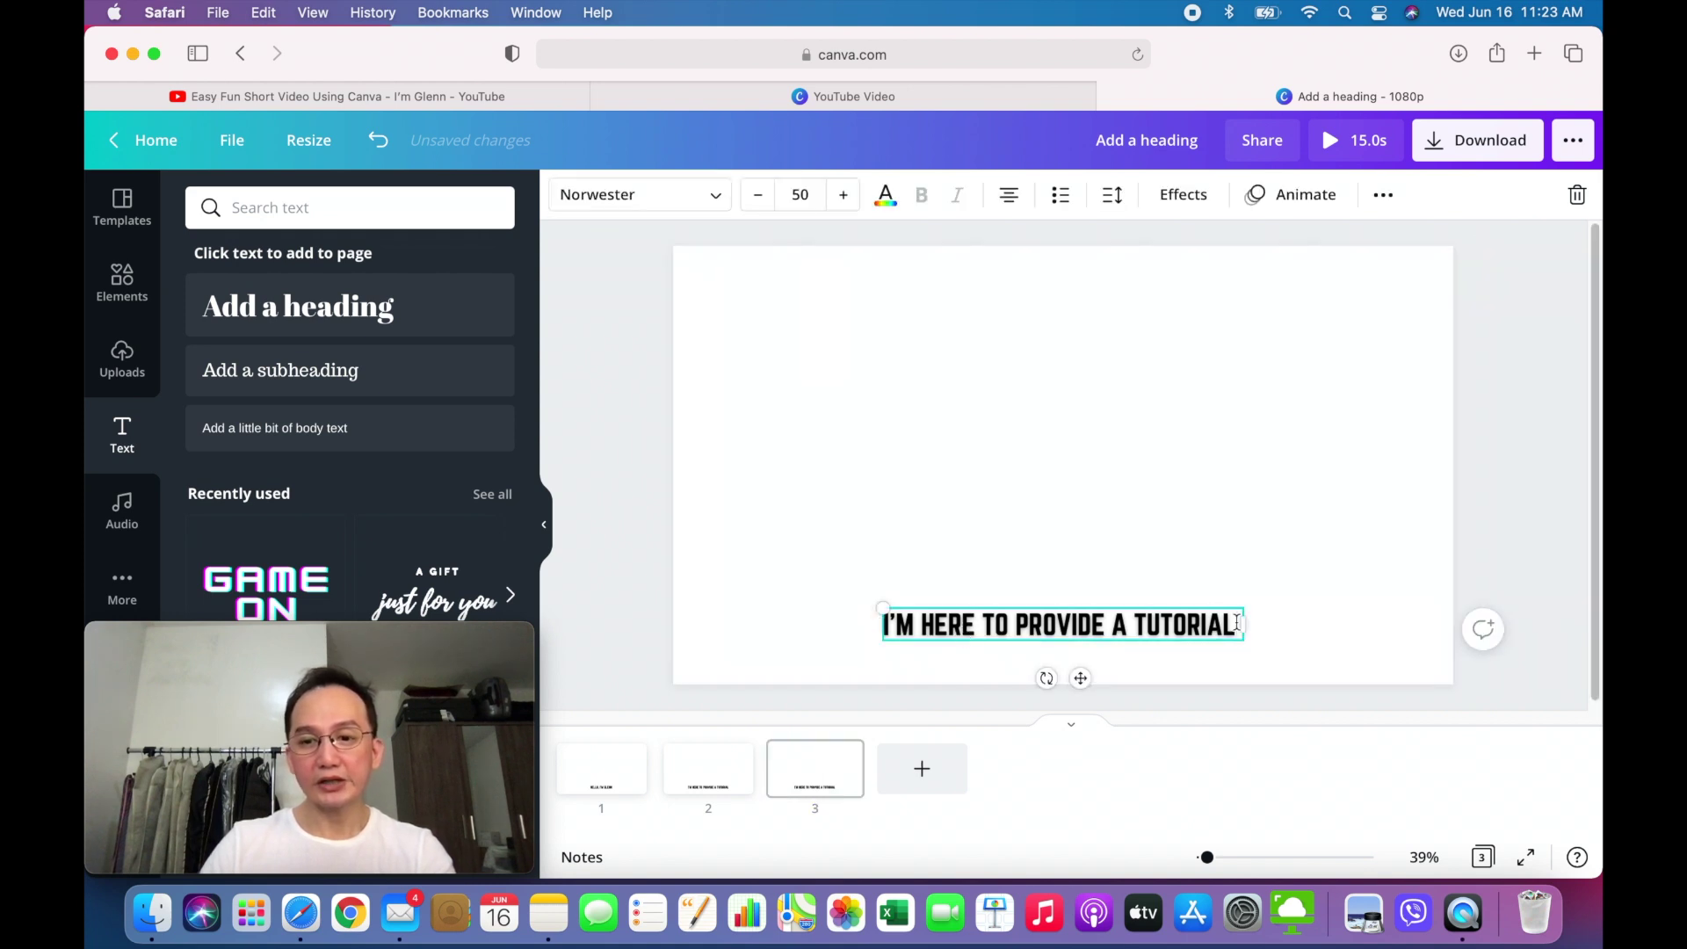
pyautogui.press('BackSpace')
pyautogui.press('BackSpace')
pyautogui.press('BackSpace')
pyautogui.press('BackSpace')
pyautogui.press('BackSpace')
pyautogui.press('BackSpace')
pyautogui.press('BackSpace')
pyautogui.press('BackSpace')
pyautogui.press('BackSpace')
pyautogui.press('BackSpace')
pyautogui.press('BackSpace')
pyautogui.press('BackSpace')
pyautogui.press('BackSpace')
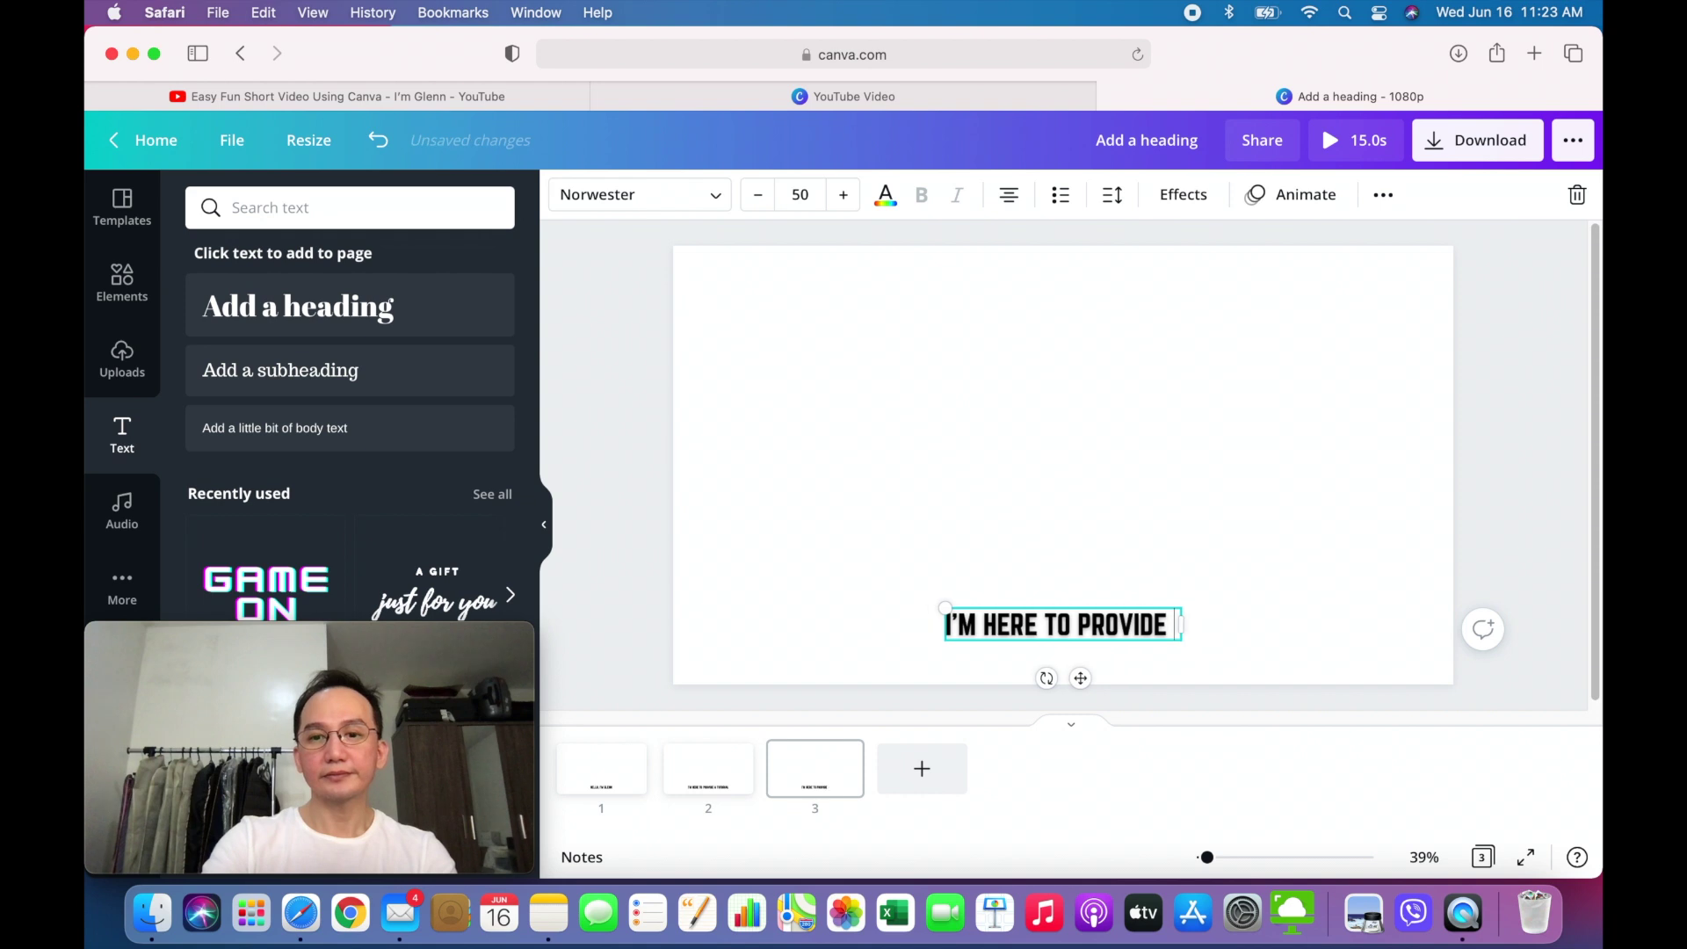
pyautogui.press('BackSpace')
pyautogui.press('BackSpace')
pyautogui.press('BackSpace')
pyautogui.press('BackSpace')
pyautogui.press('BackSpace')
pyautogui.press('BackSpace')
pyautogui.press('BackSpace')
pyautogui.press('BackSpace')
pyautogui.press('BackSpace')
pyautogui.press('BackSpace')
pyautogui.press('BackSpace')
pyautogui.press('BackSpace')
pyautogui.press('BackSpace')
pyautogui.press('BackSpace')
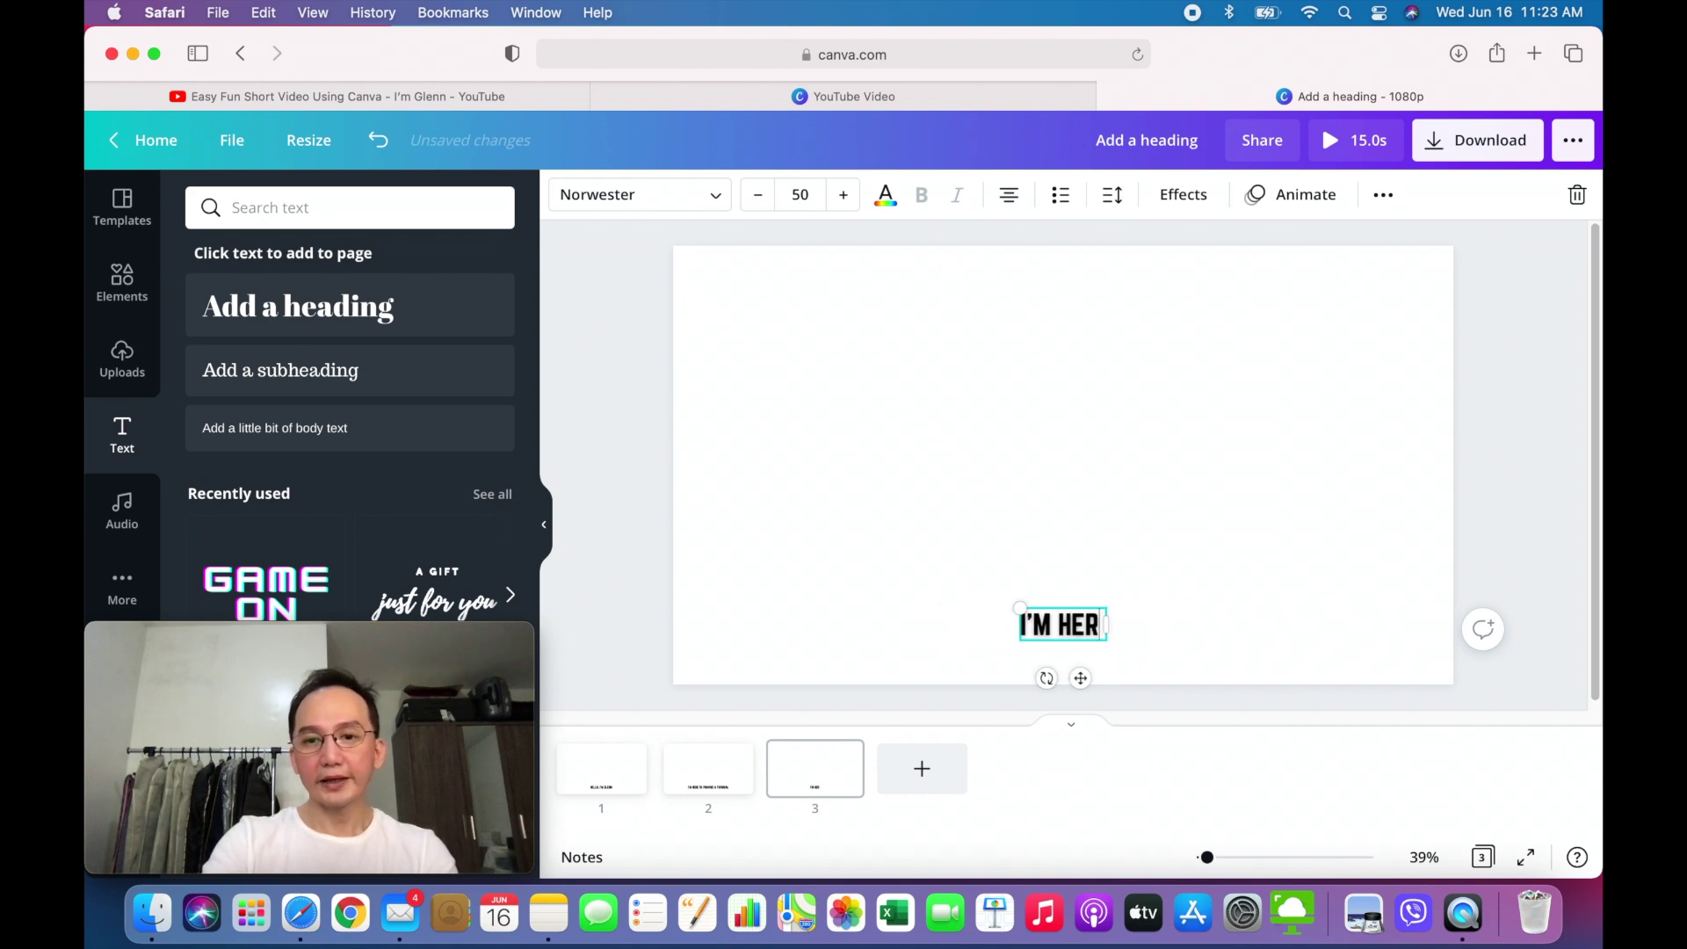
pyautogui.press('BackSpace')
pyautogui.press('BackSpace')
pyautogui.press('BackSpace')
pyautogui.write('ON')
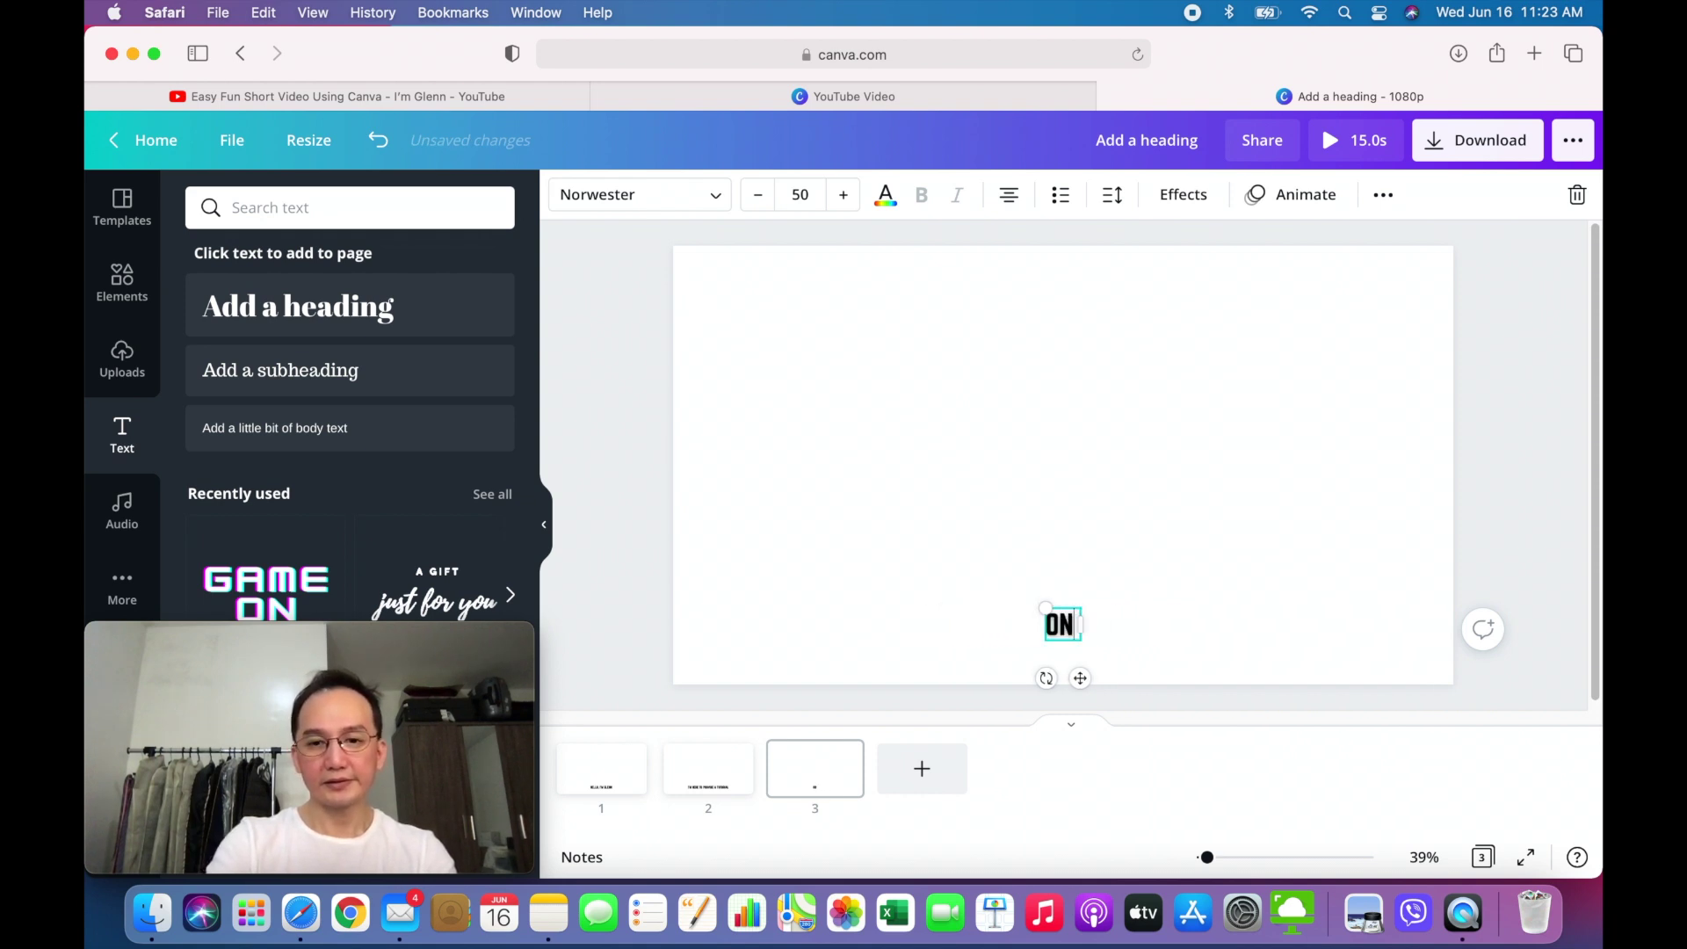
pyautogui.write(' HOW I DUD')
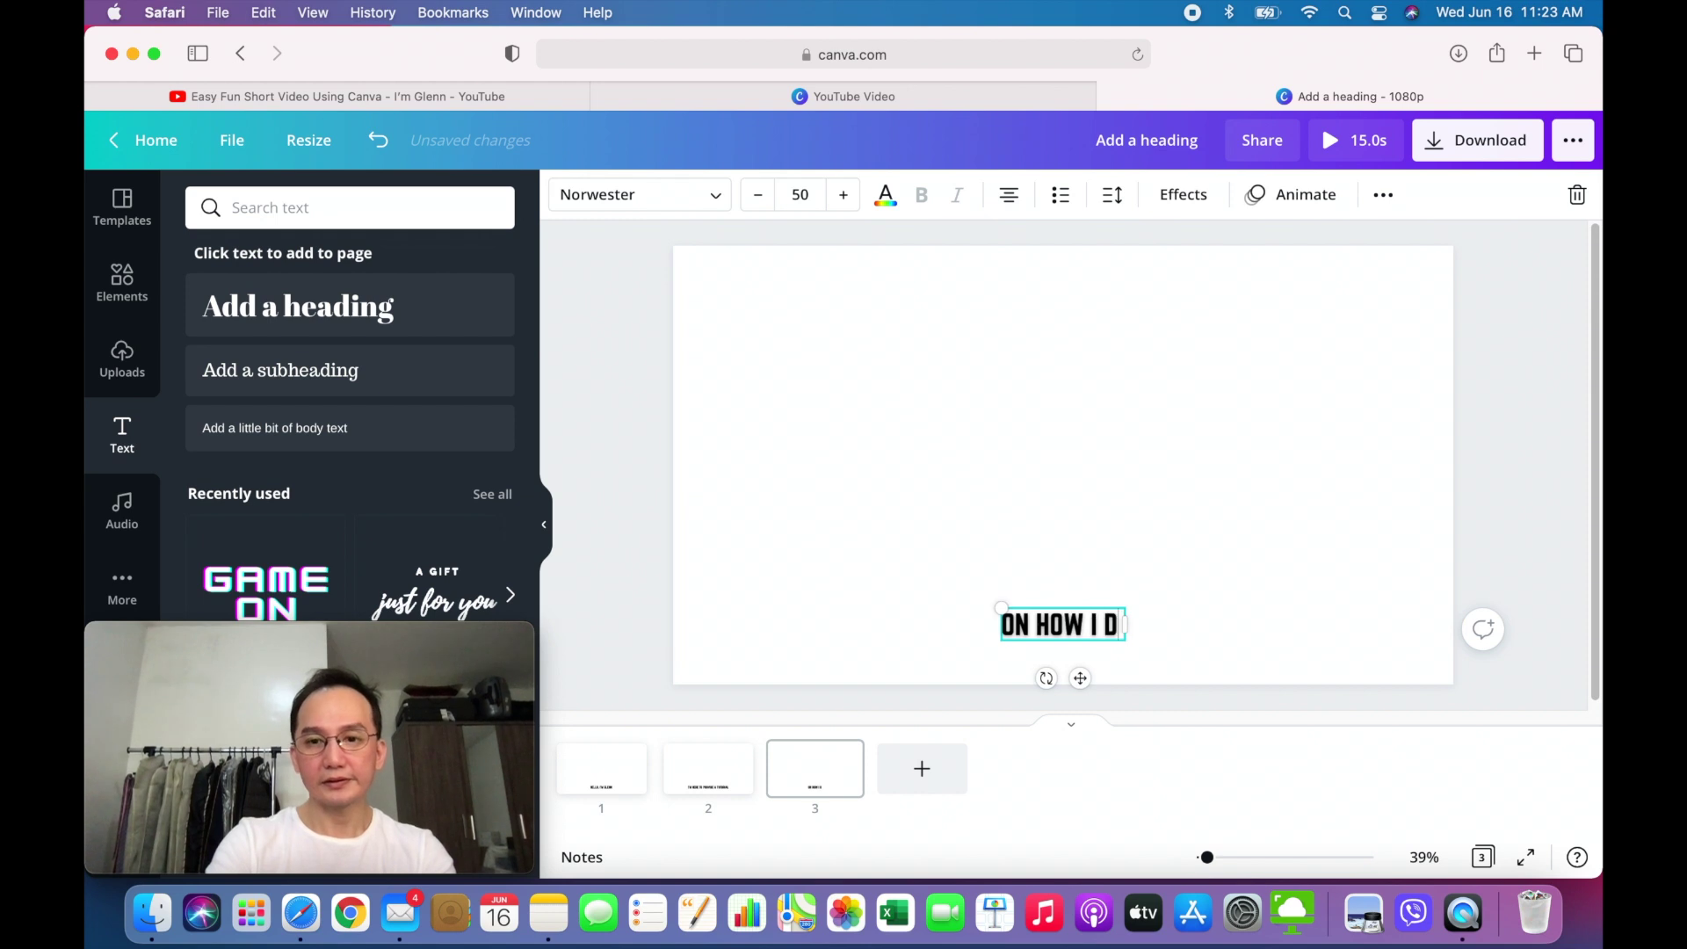
pyautogui.press('BackSpace')
pyautogui.press('BackSpace')
pyautogui.write('ID N')
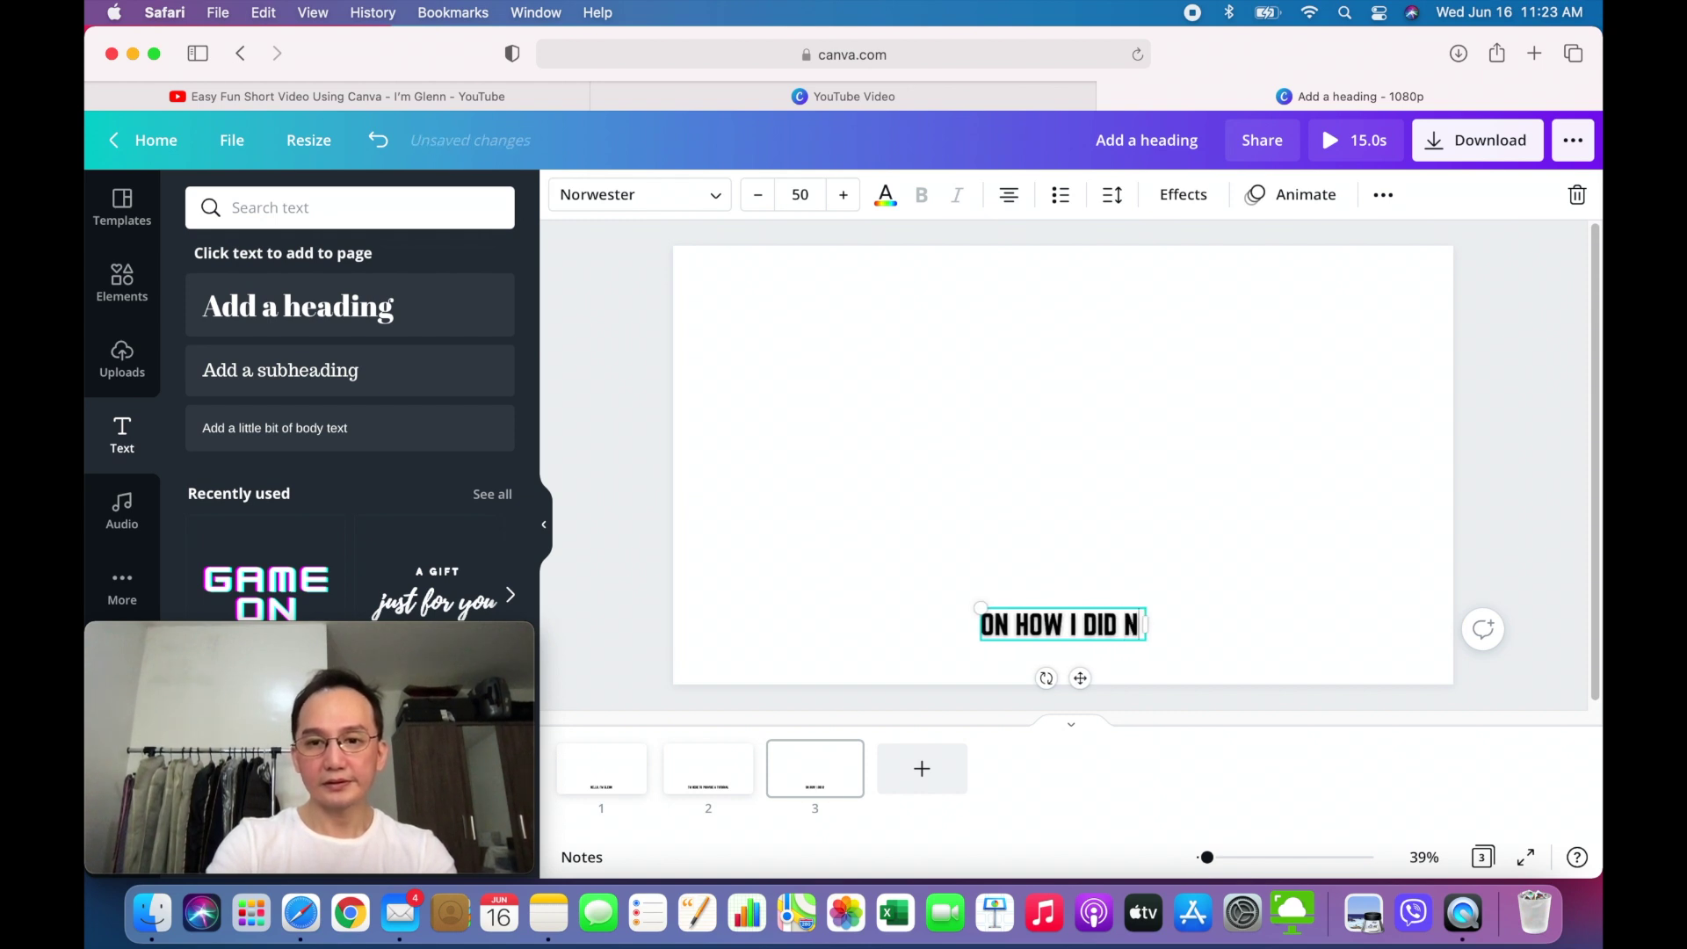
pyautogui.write('Y VI')
pyautogui.press('BackSpace')
pyautogui.press('BackSpace')
pyautogui.press('BackSpace')
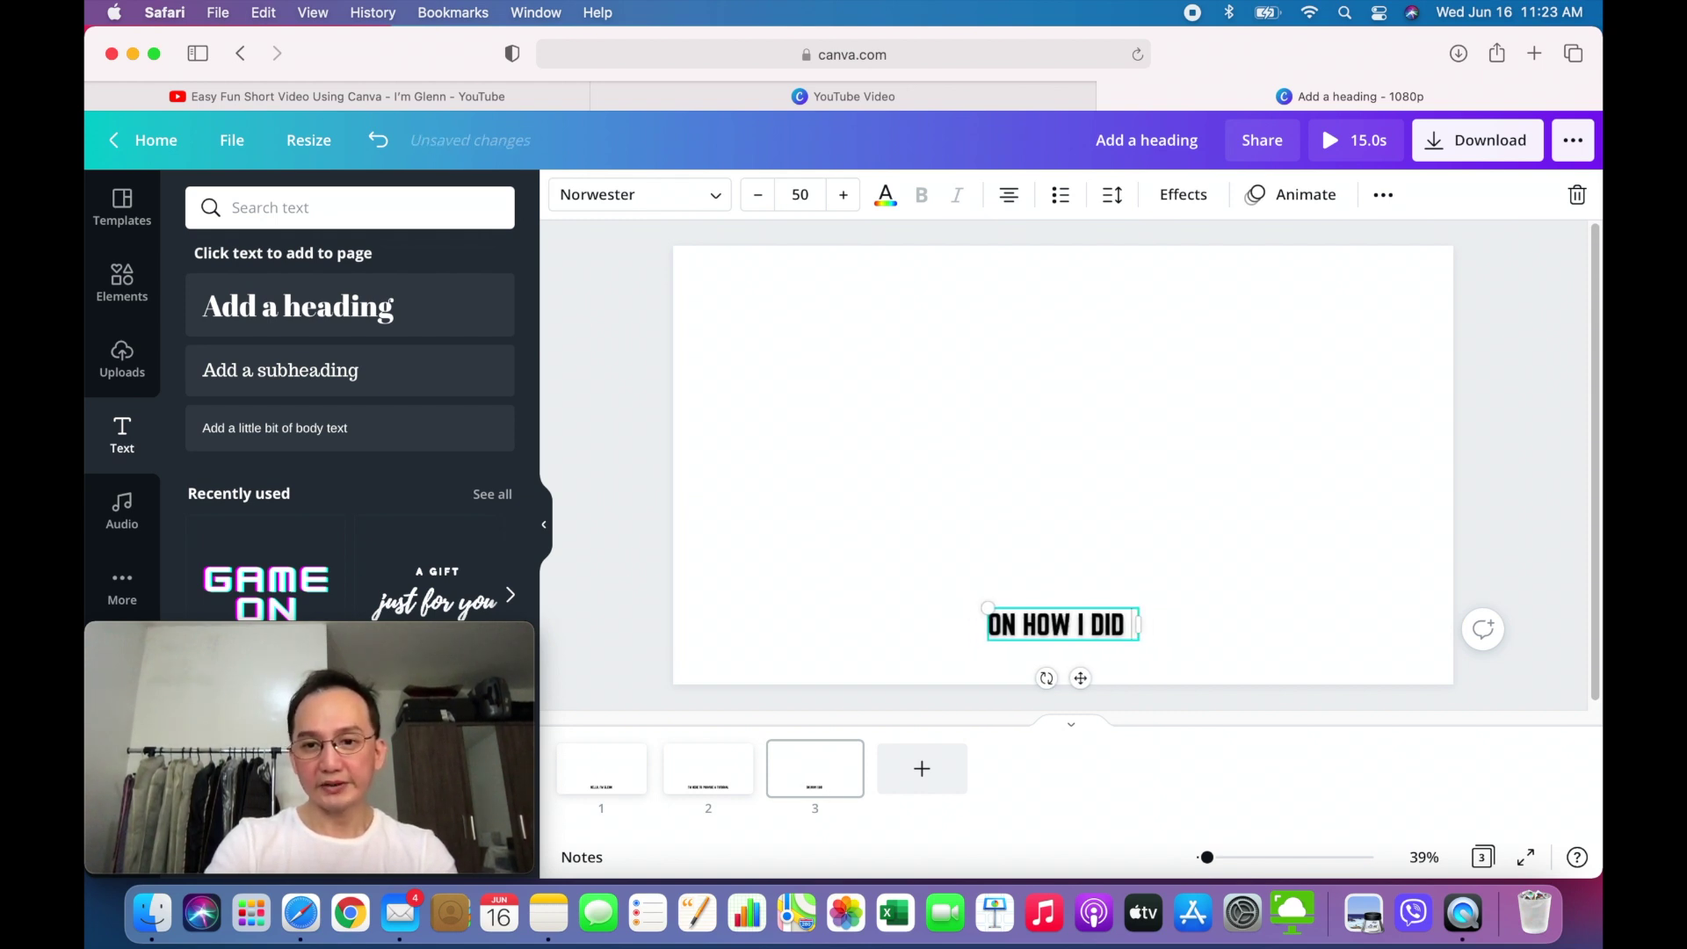
pyautogui.write('MY LAST ')
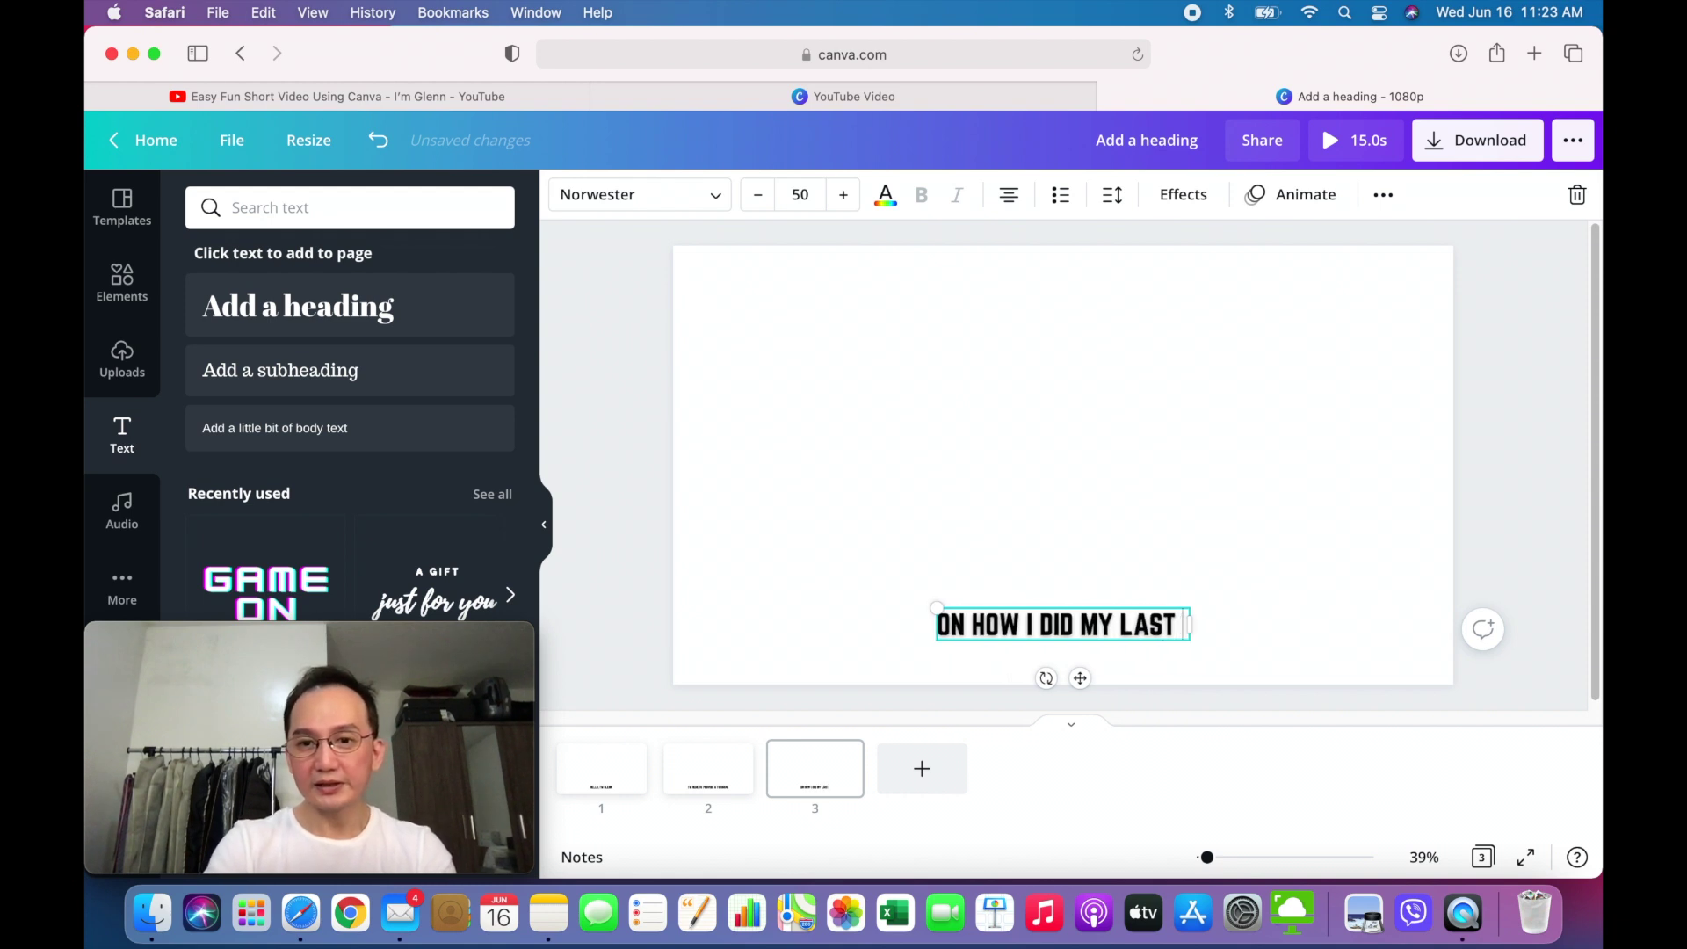
pyautogui.write('VIDEO USIN')
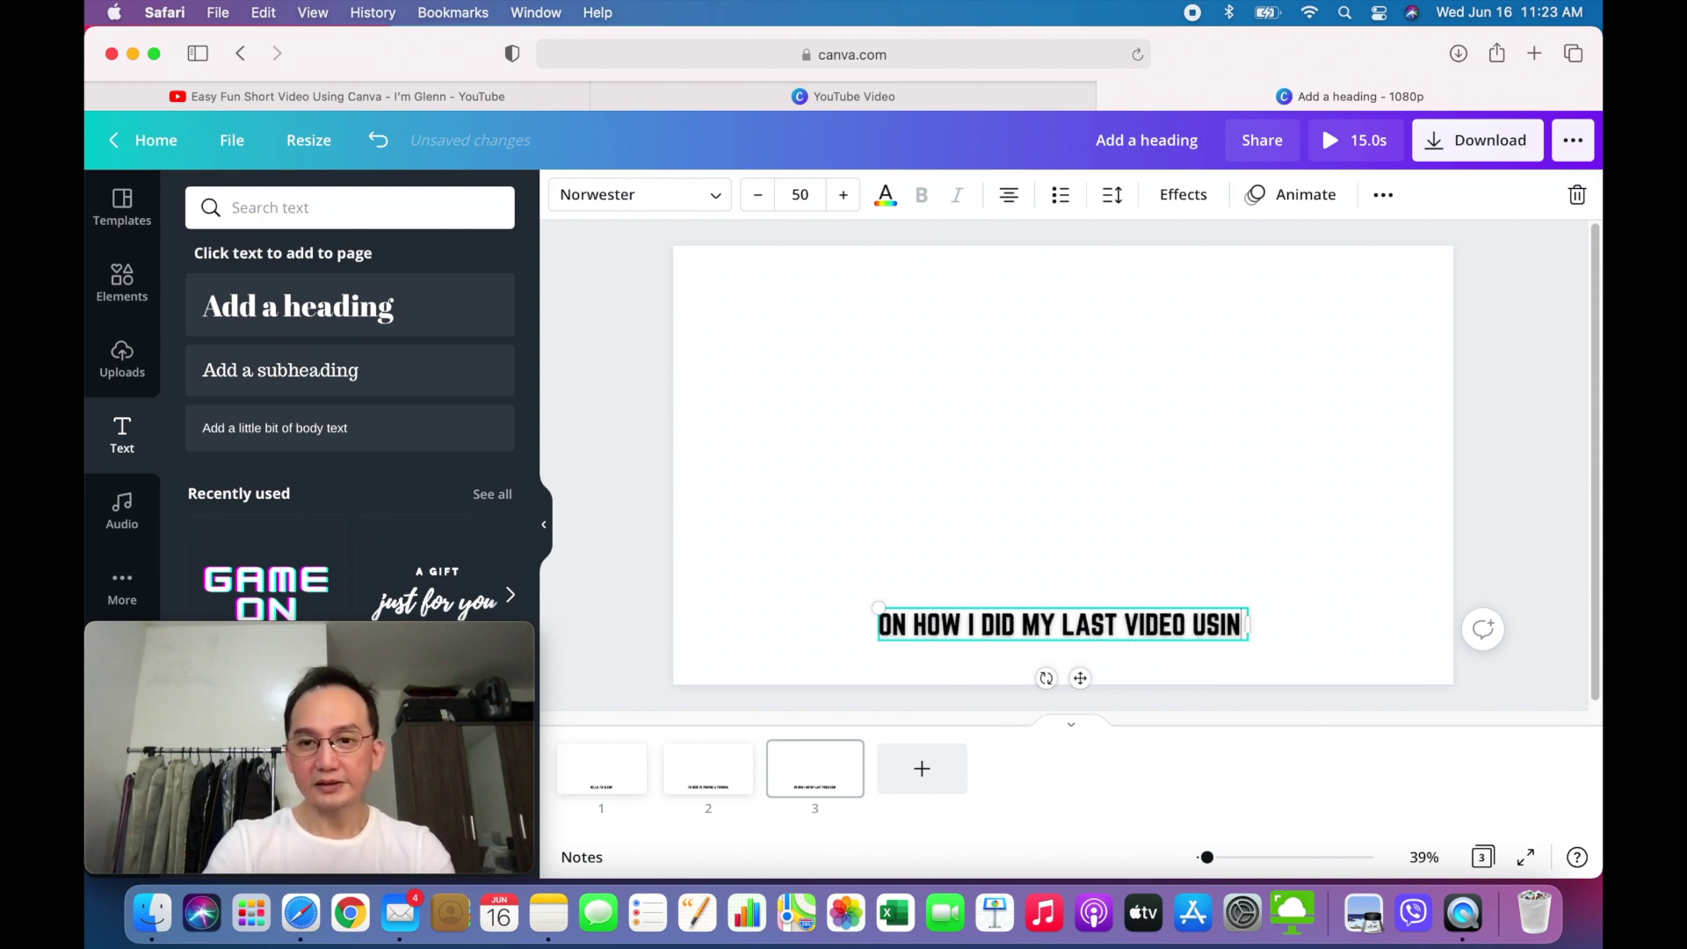
pyautogui.write('G CANVA')
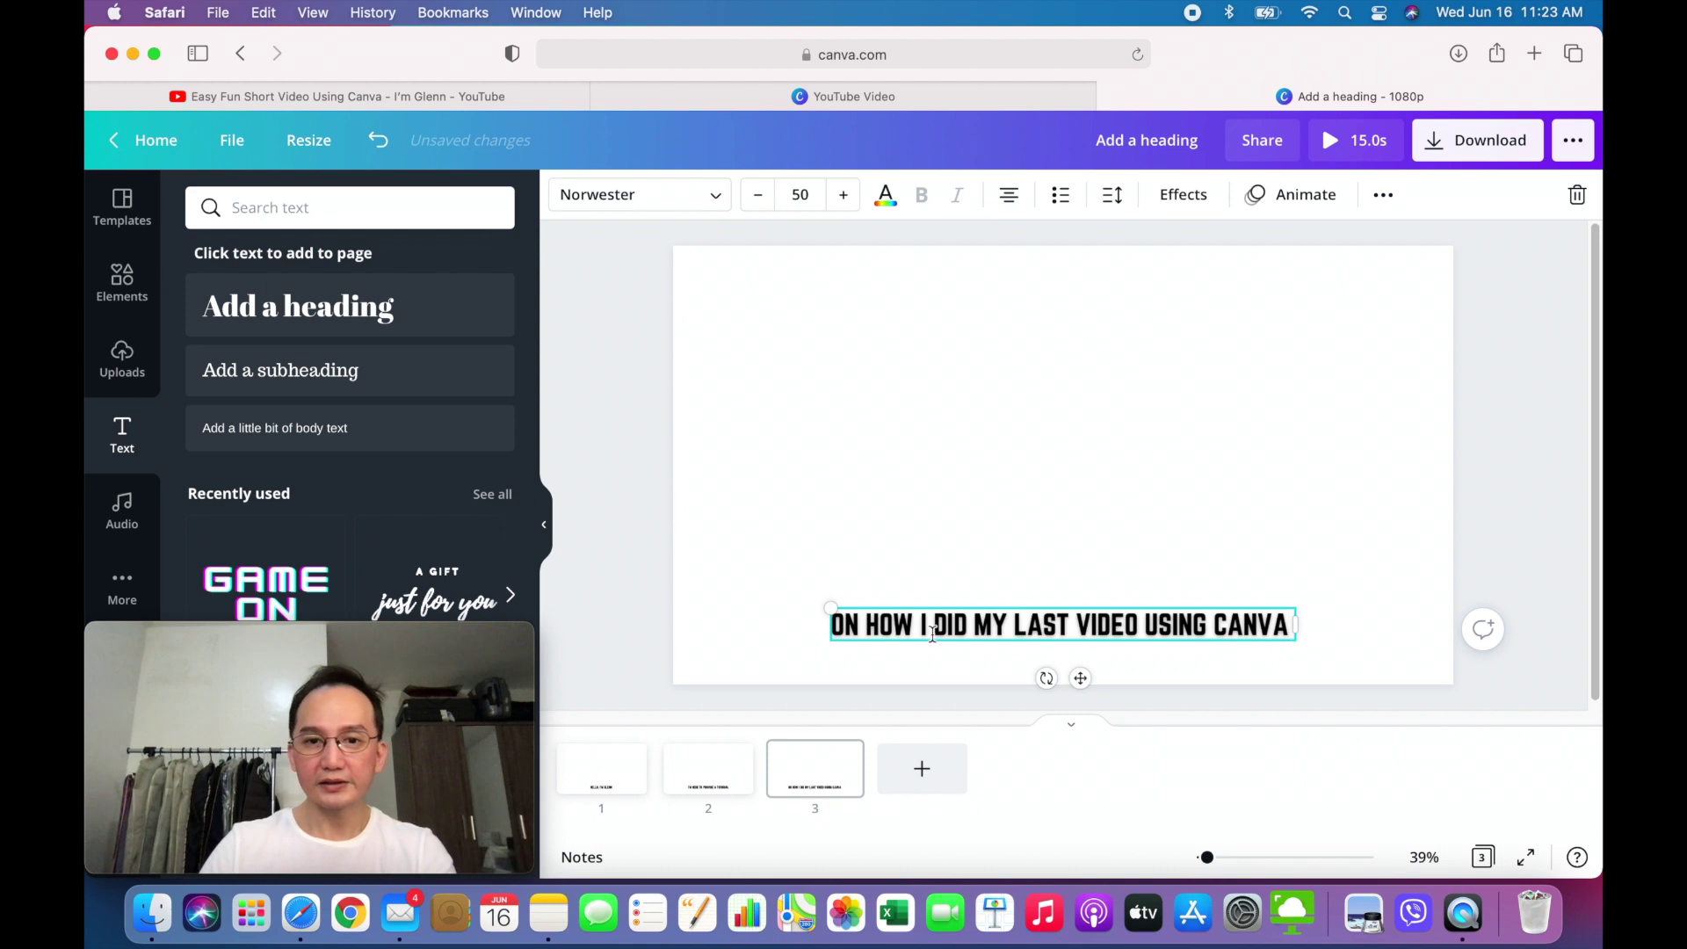
pyautogui.click(593, 657)
pyautogui.click(841, 758)
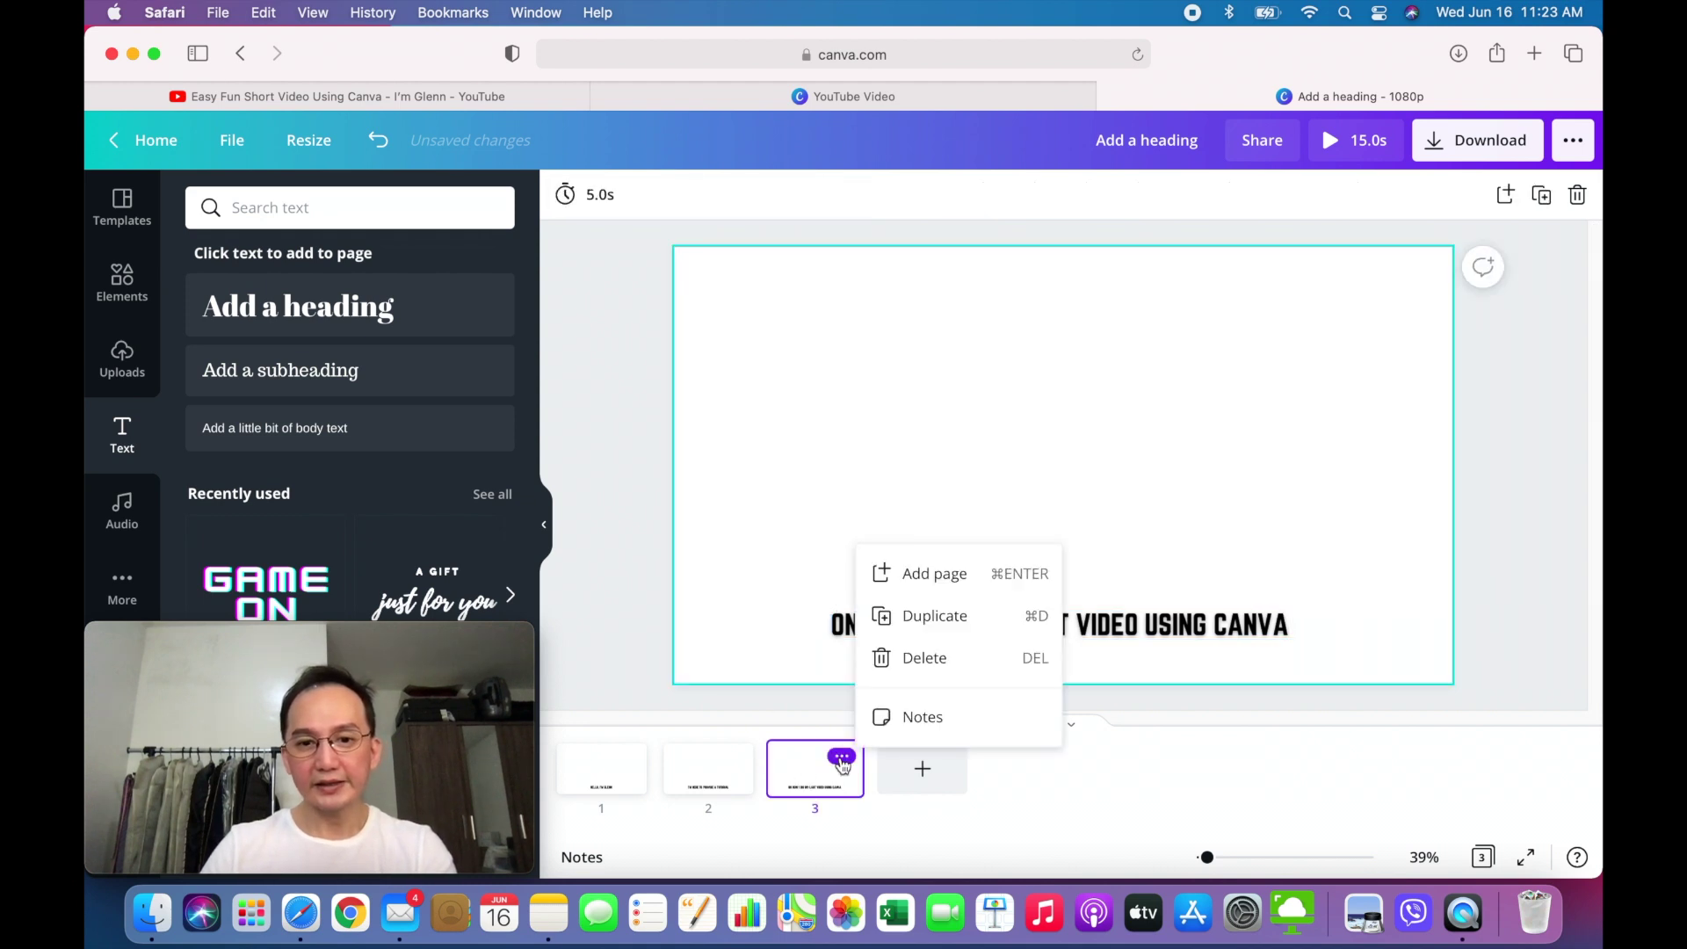
pyautogui.click(933, 616)
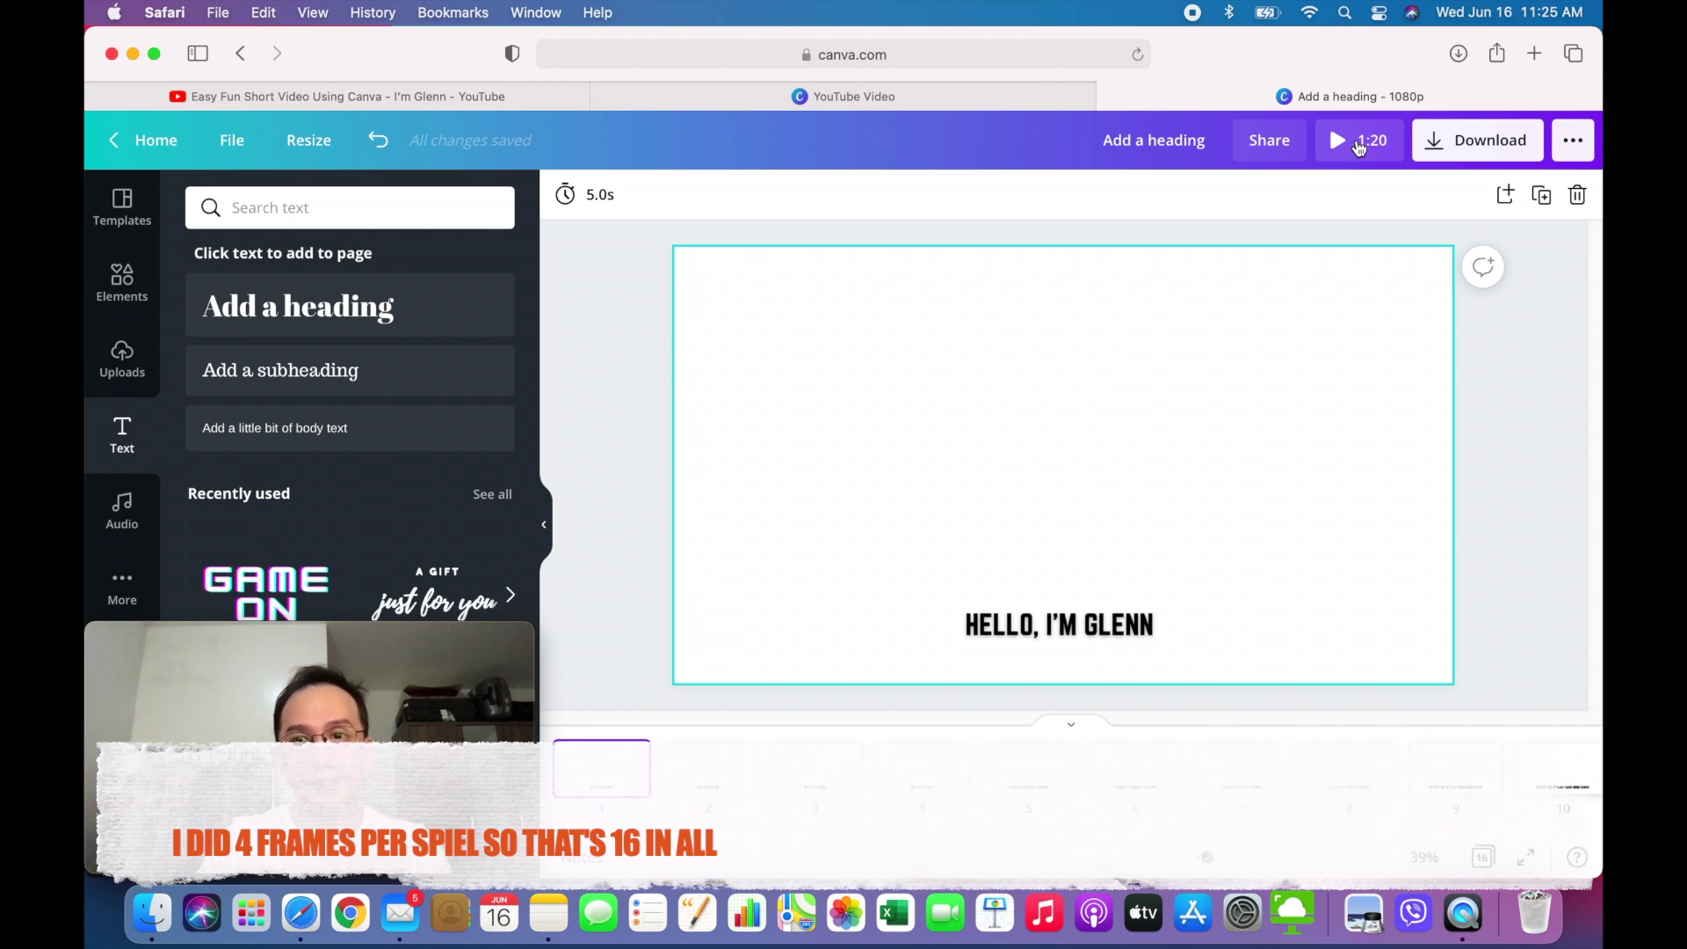
# - Play the 1:20 16-page design as a full-screen preview
pyautogui.click(1359, 143)
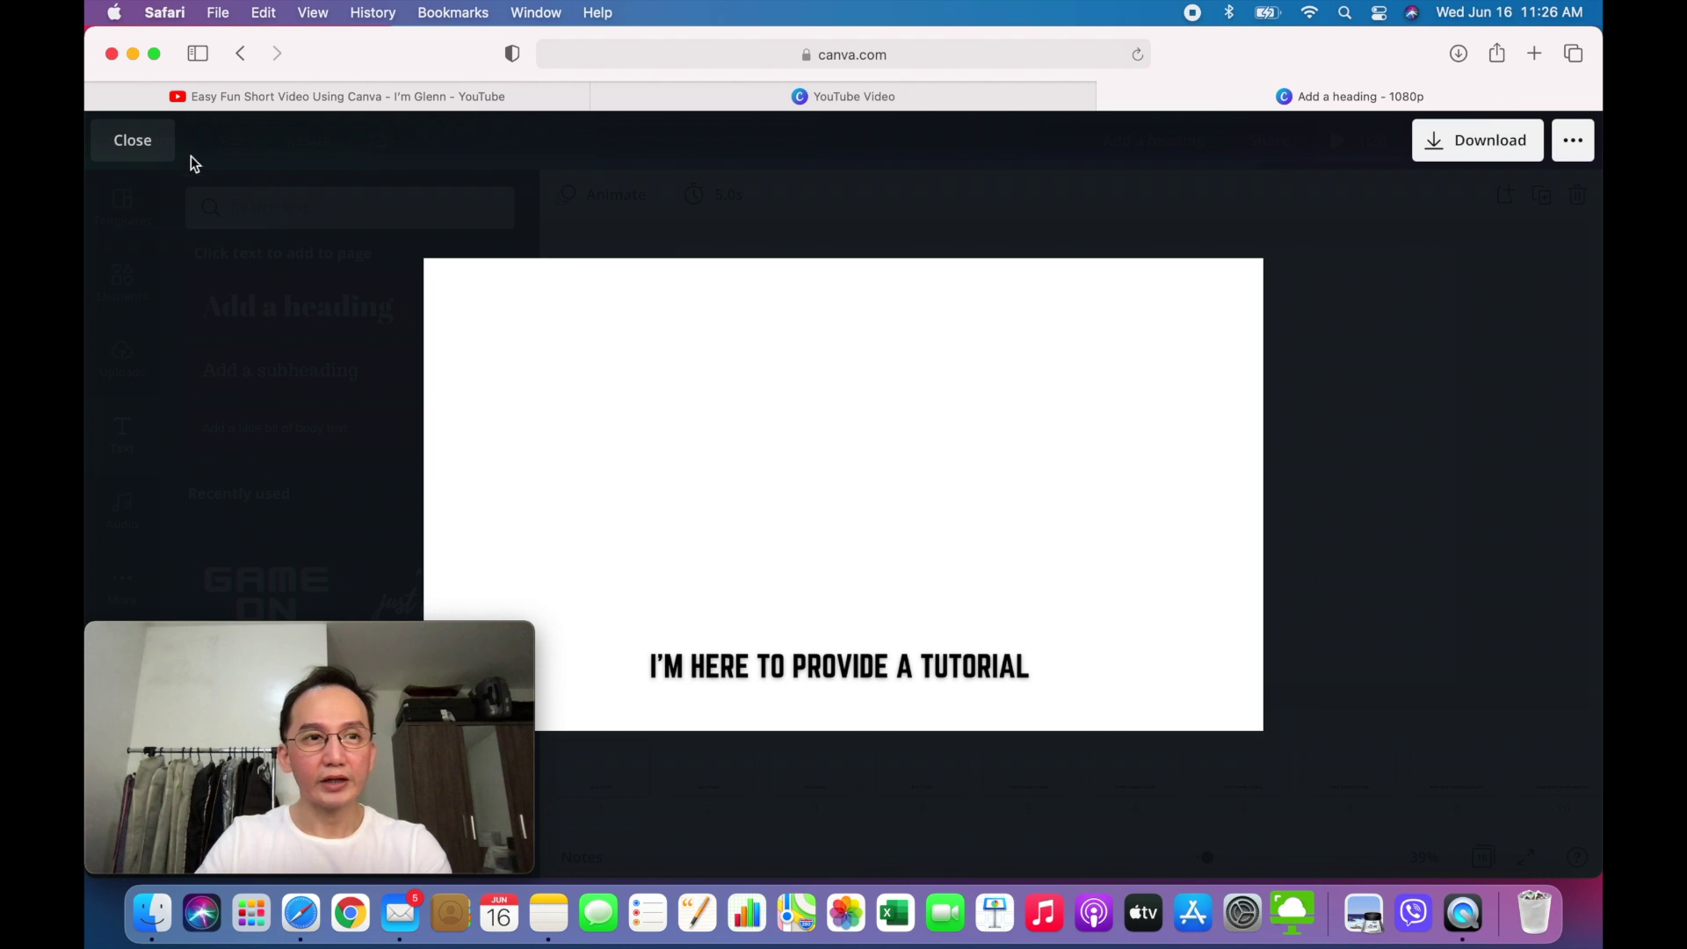
# - Close the preview and set page 1's display duration to 0.5 seconds
pyautogui.click(132, 141)
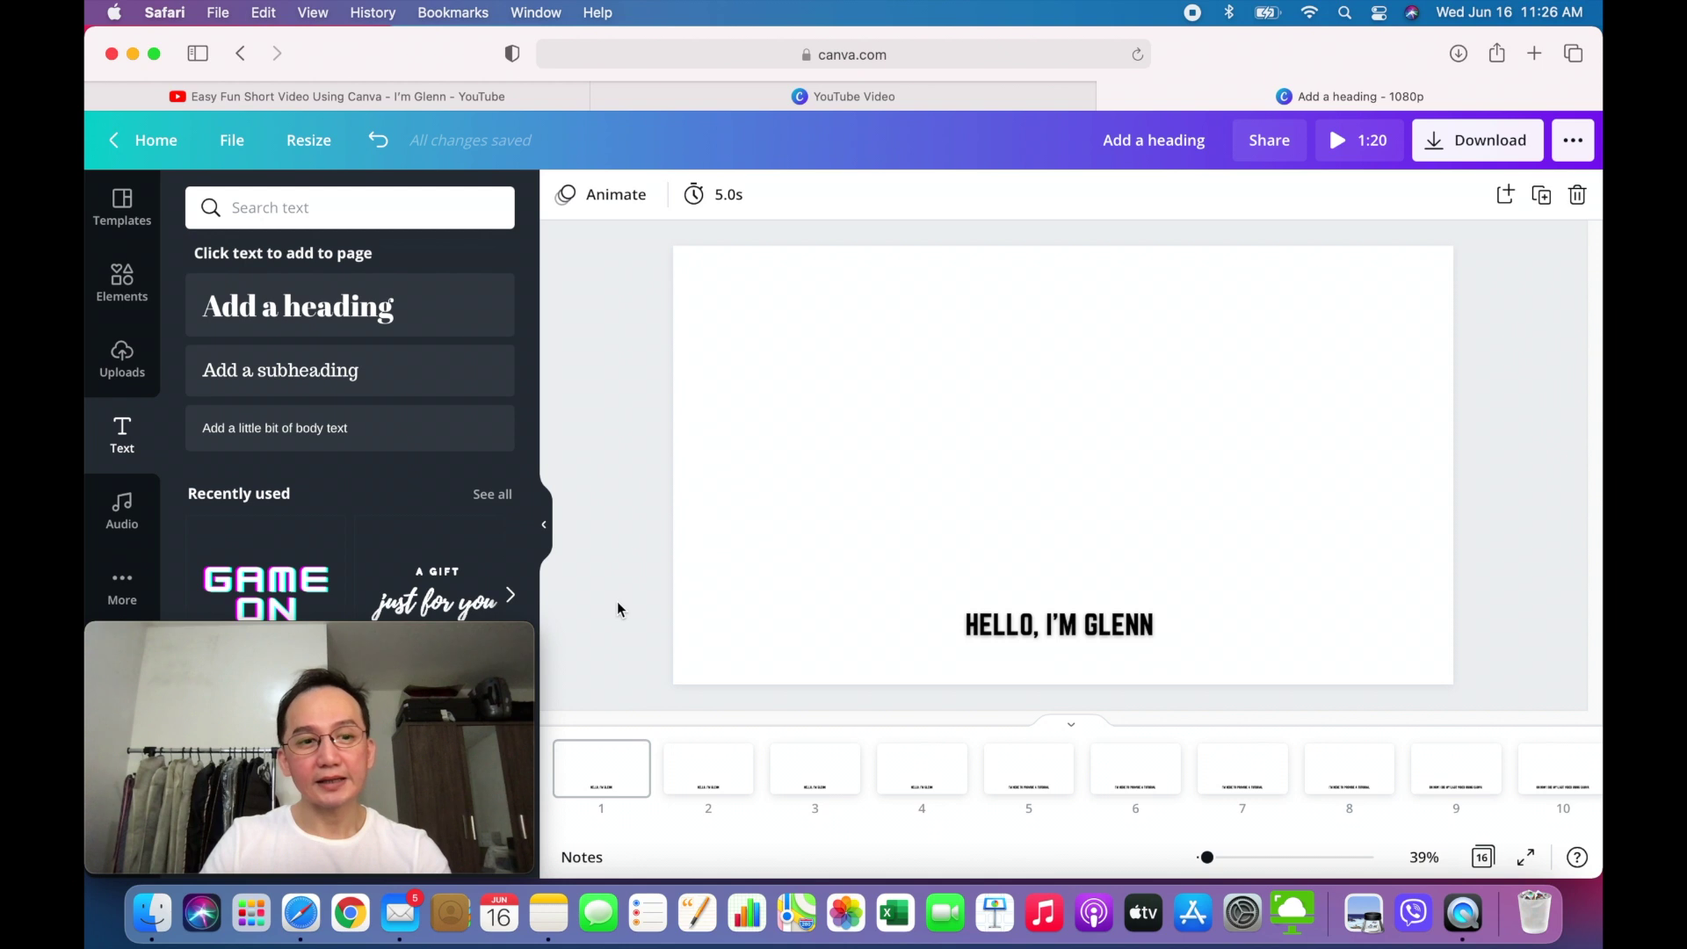
pyautogui.click(603, 786)
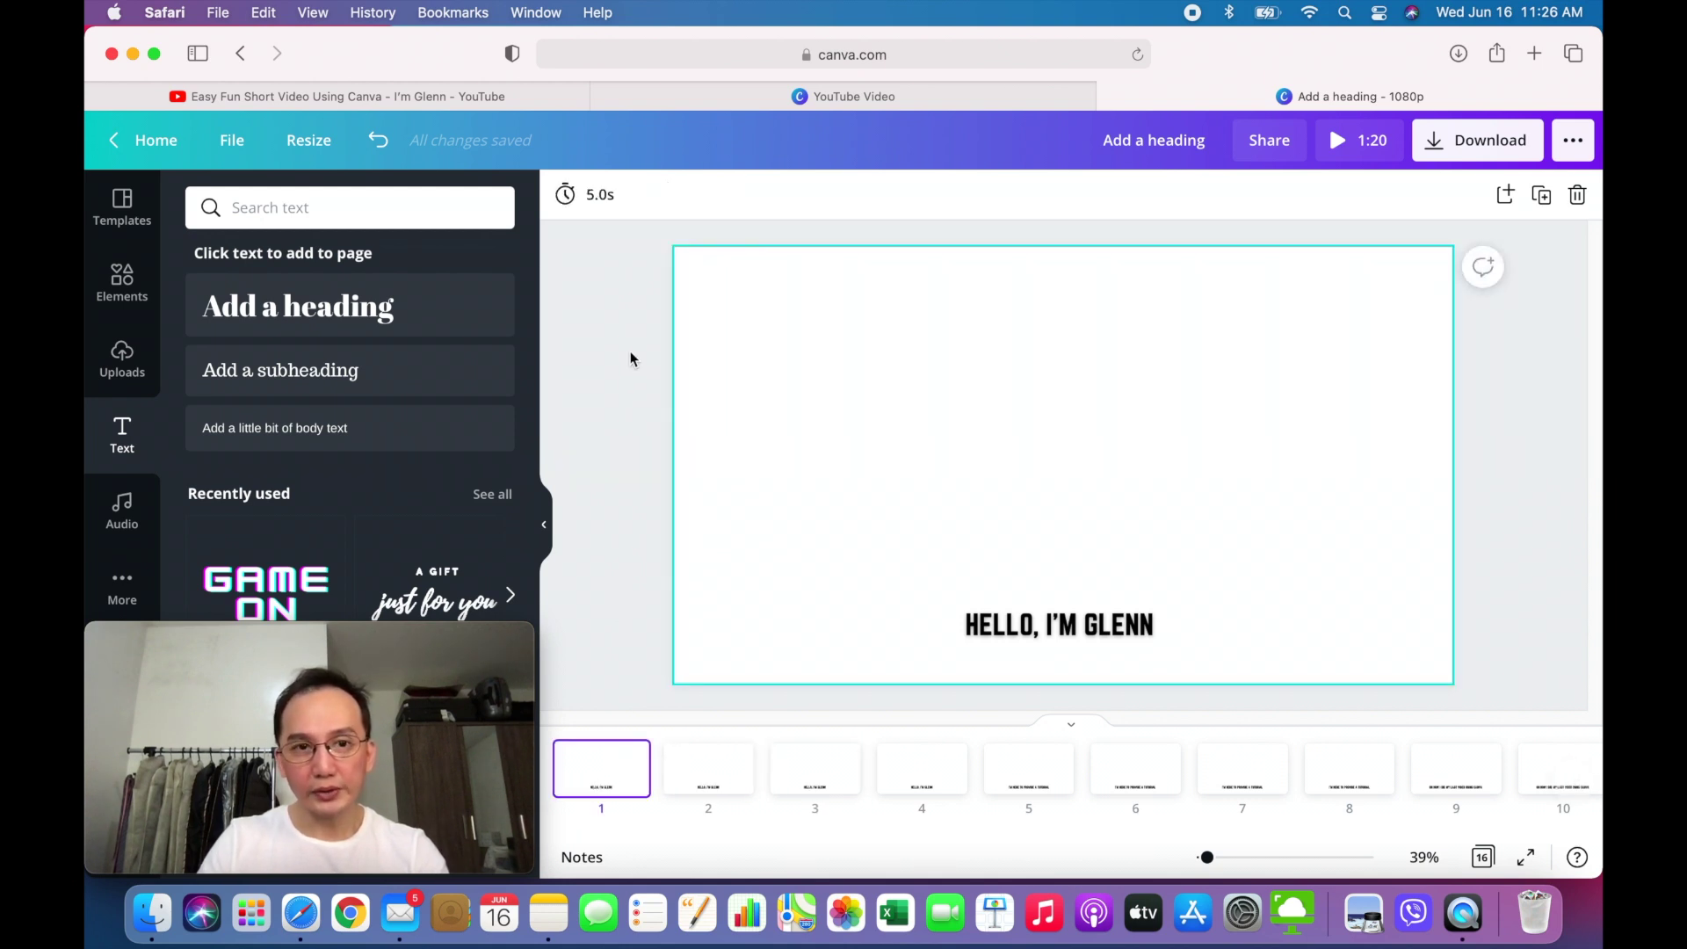
pyautogui.click(596, 204)
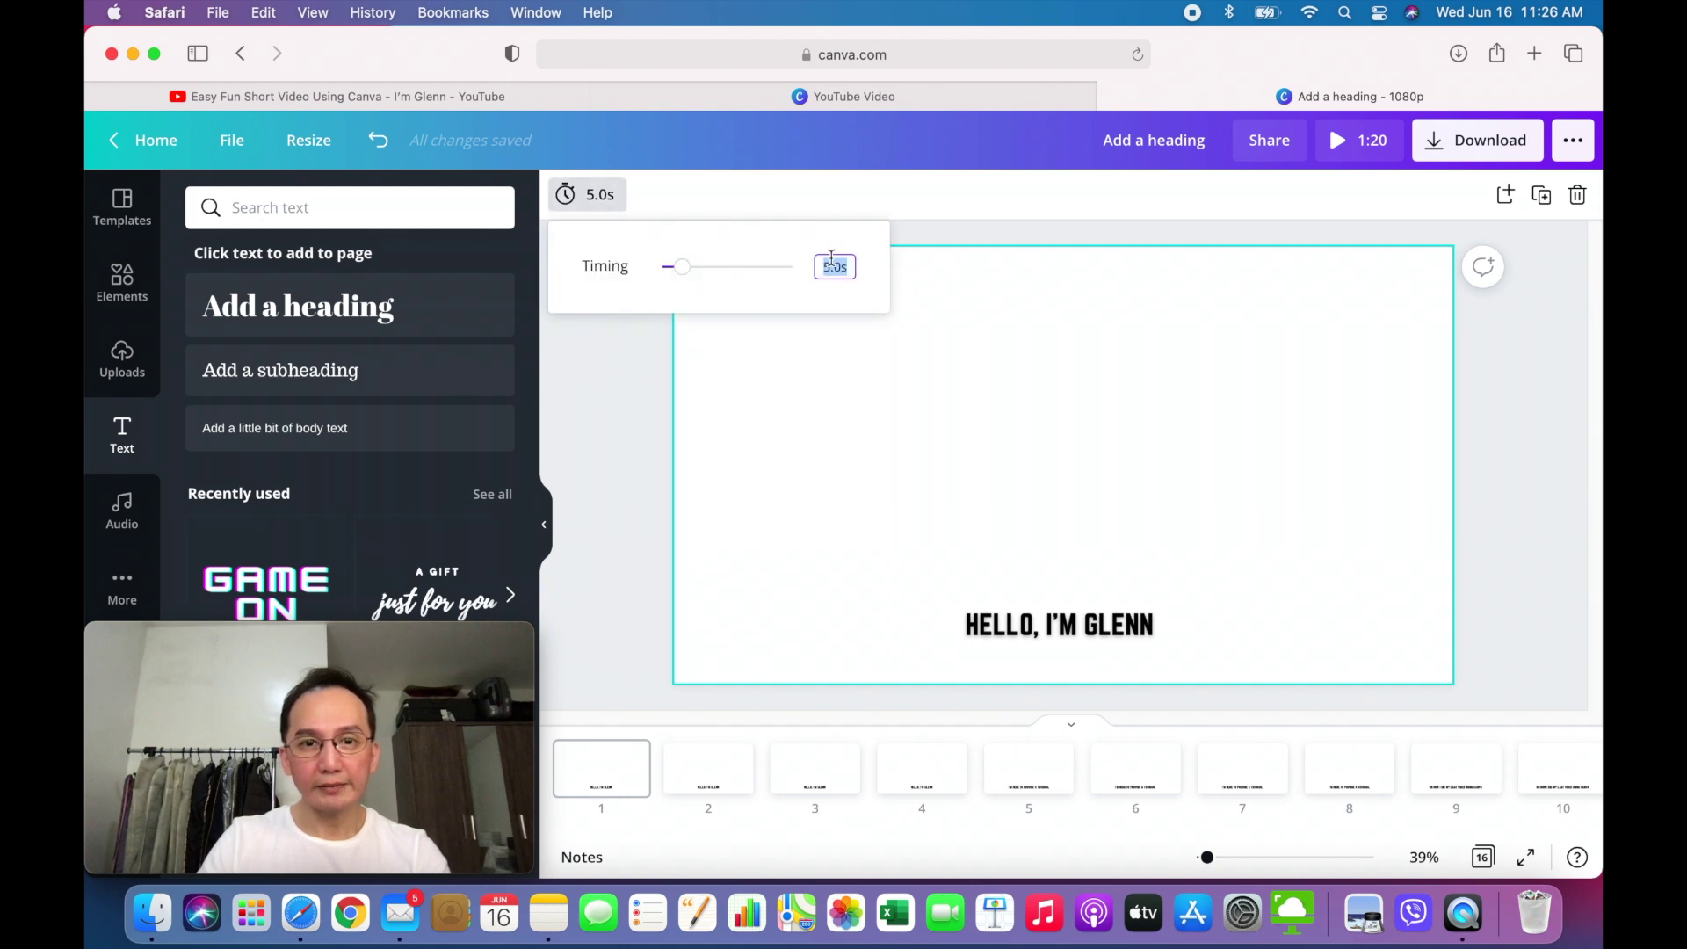
pyautogui.moveTo(694, 278); pyautogui.dragTo(666, 281)
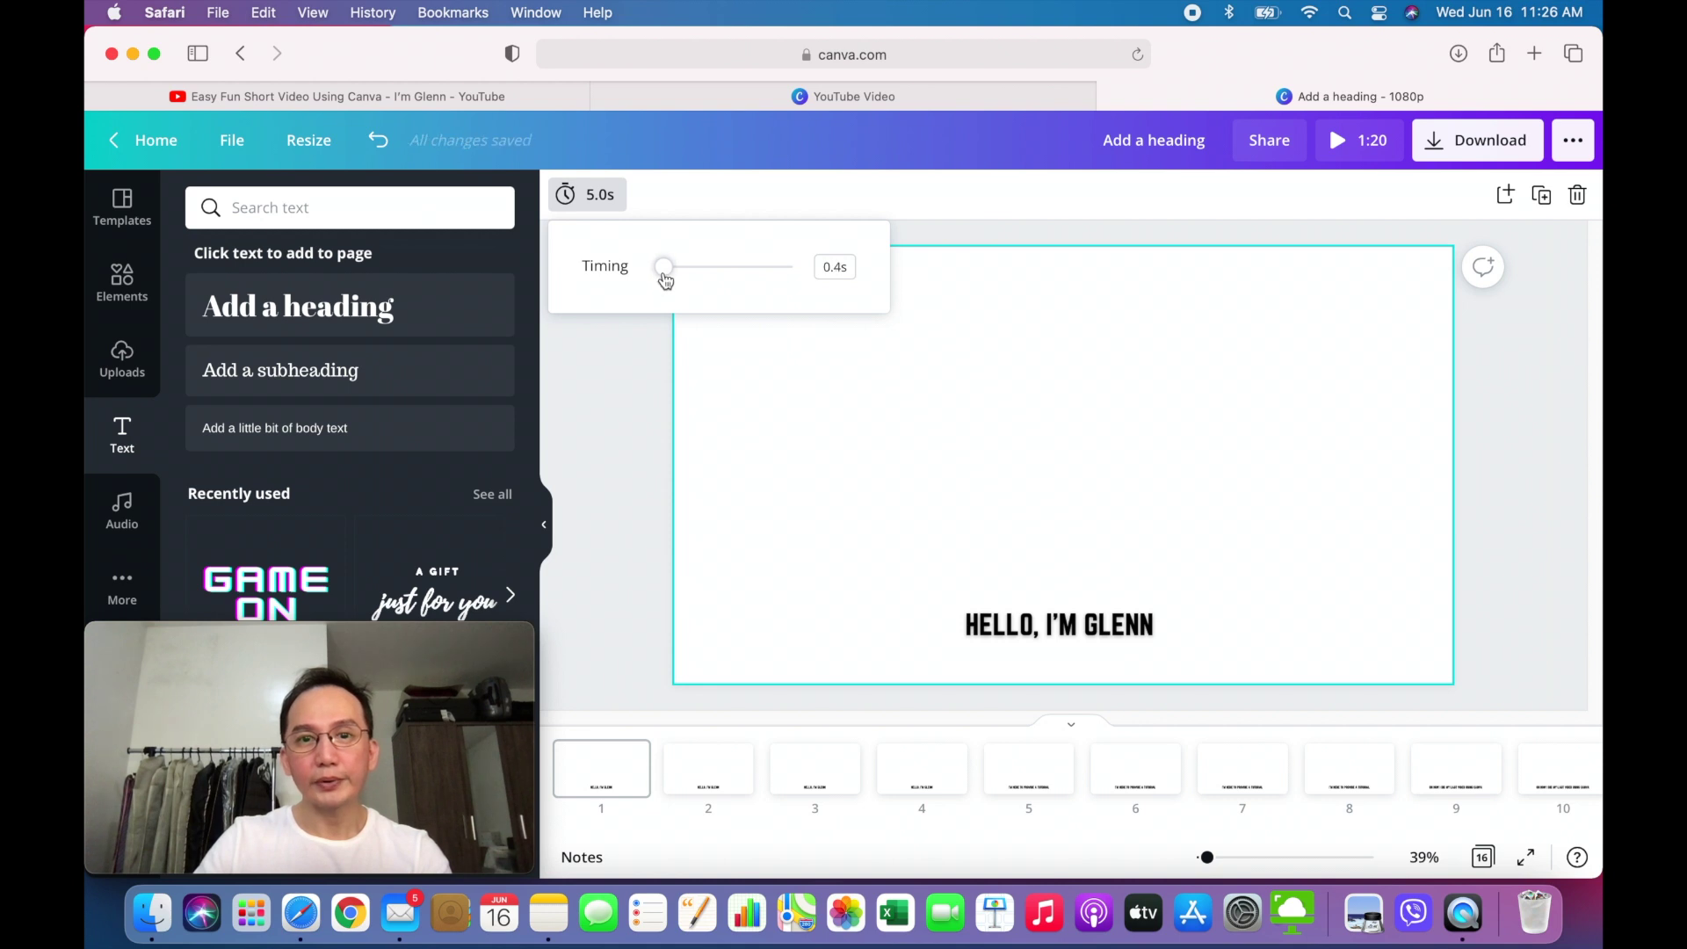
pyautogui.click(839, 267)
pyautogui.click(847, 267)
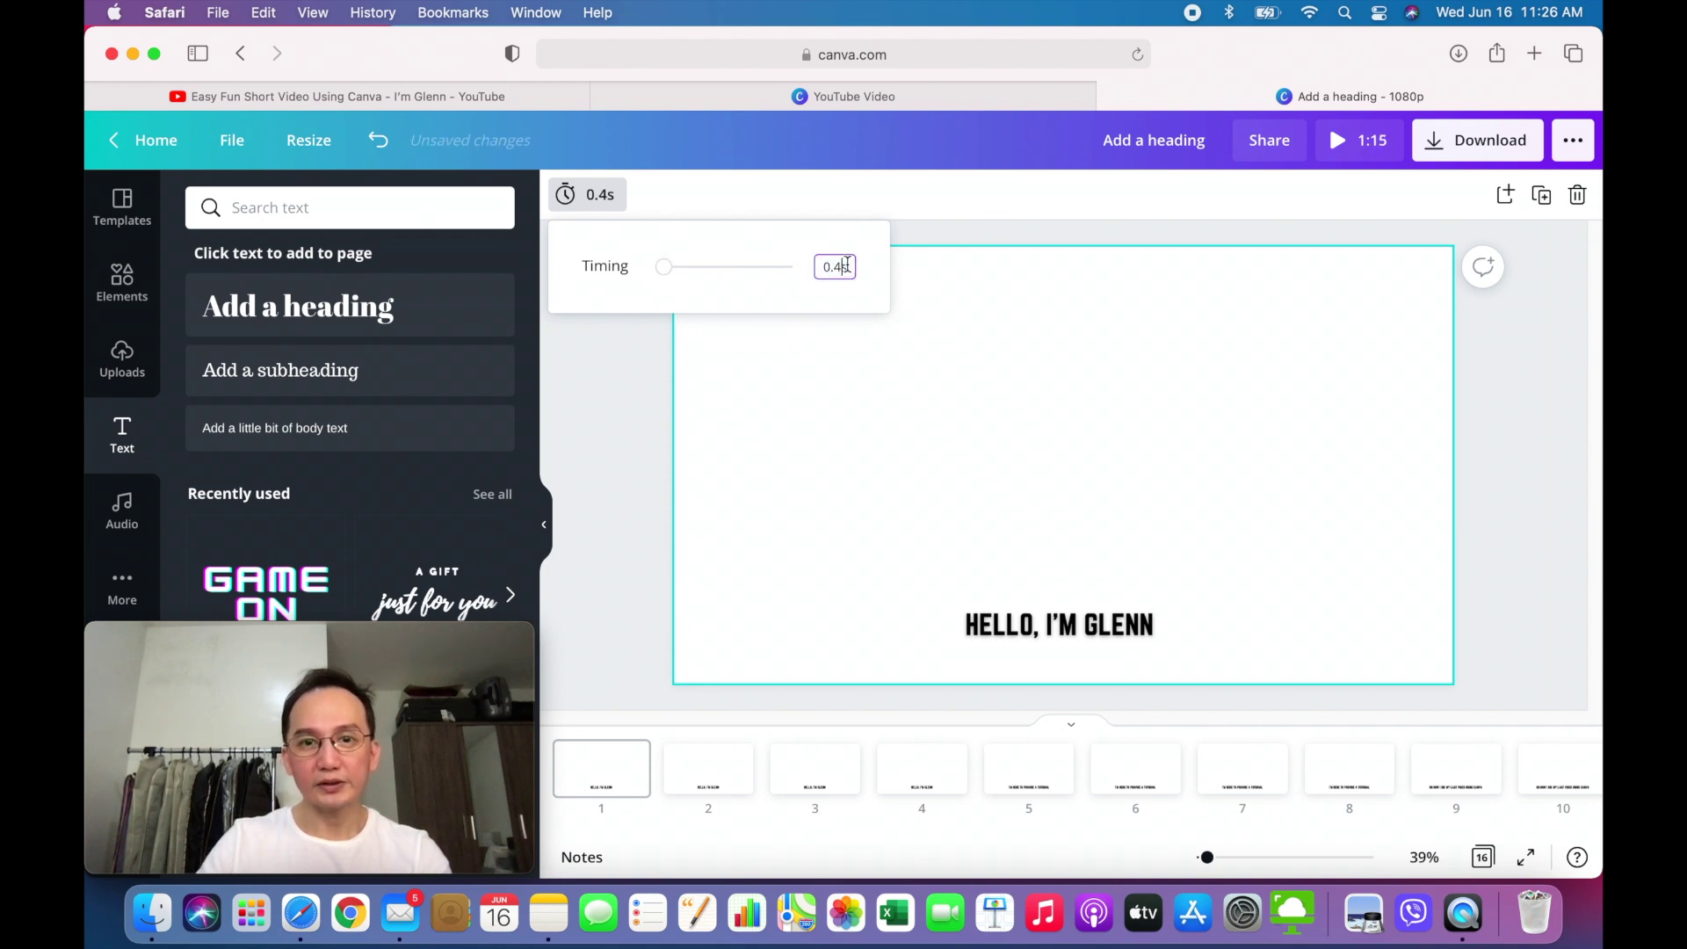
pyautogui.press('BackSpace')
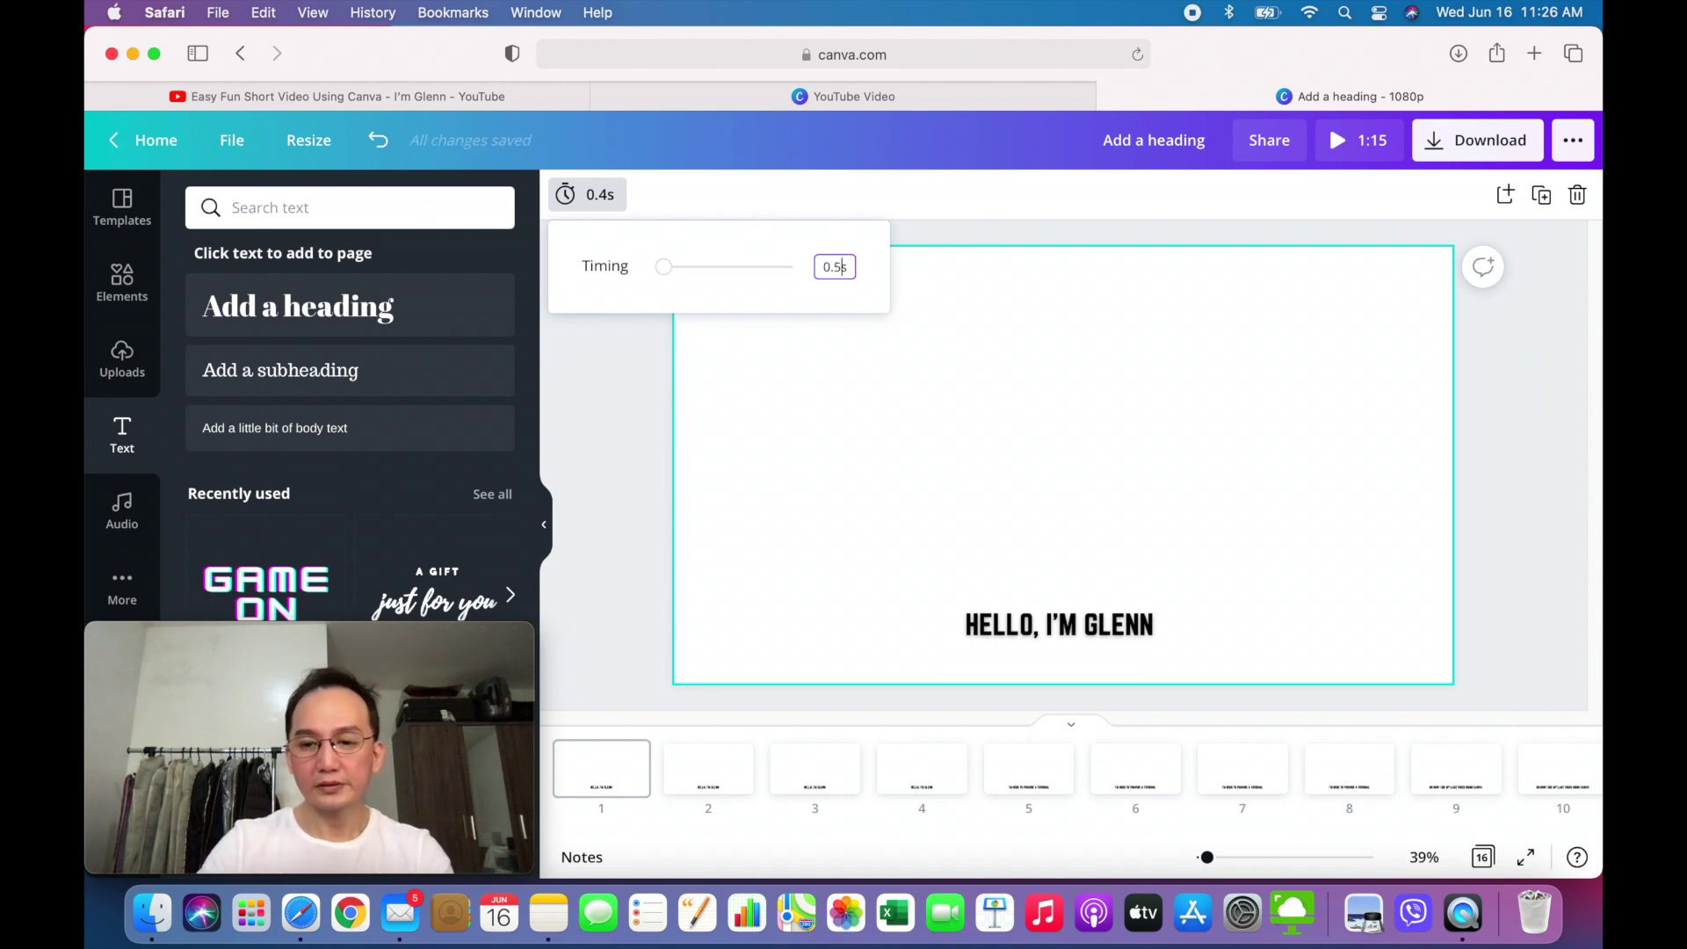
pyautogui.press('Return')
# - Set page 2's display duration to 0.5 seconds
pyautogui.click(709, 769)
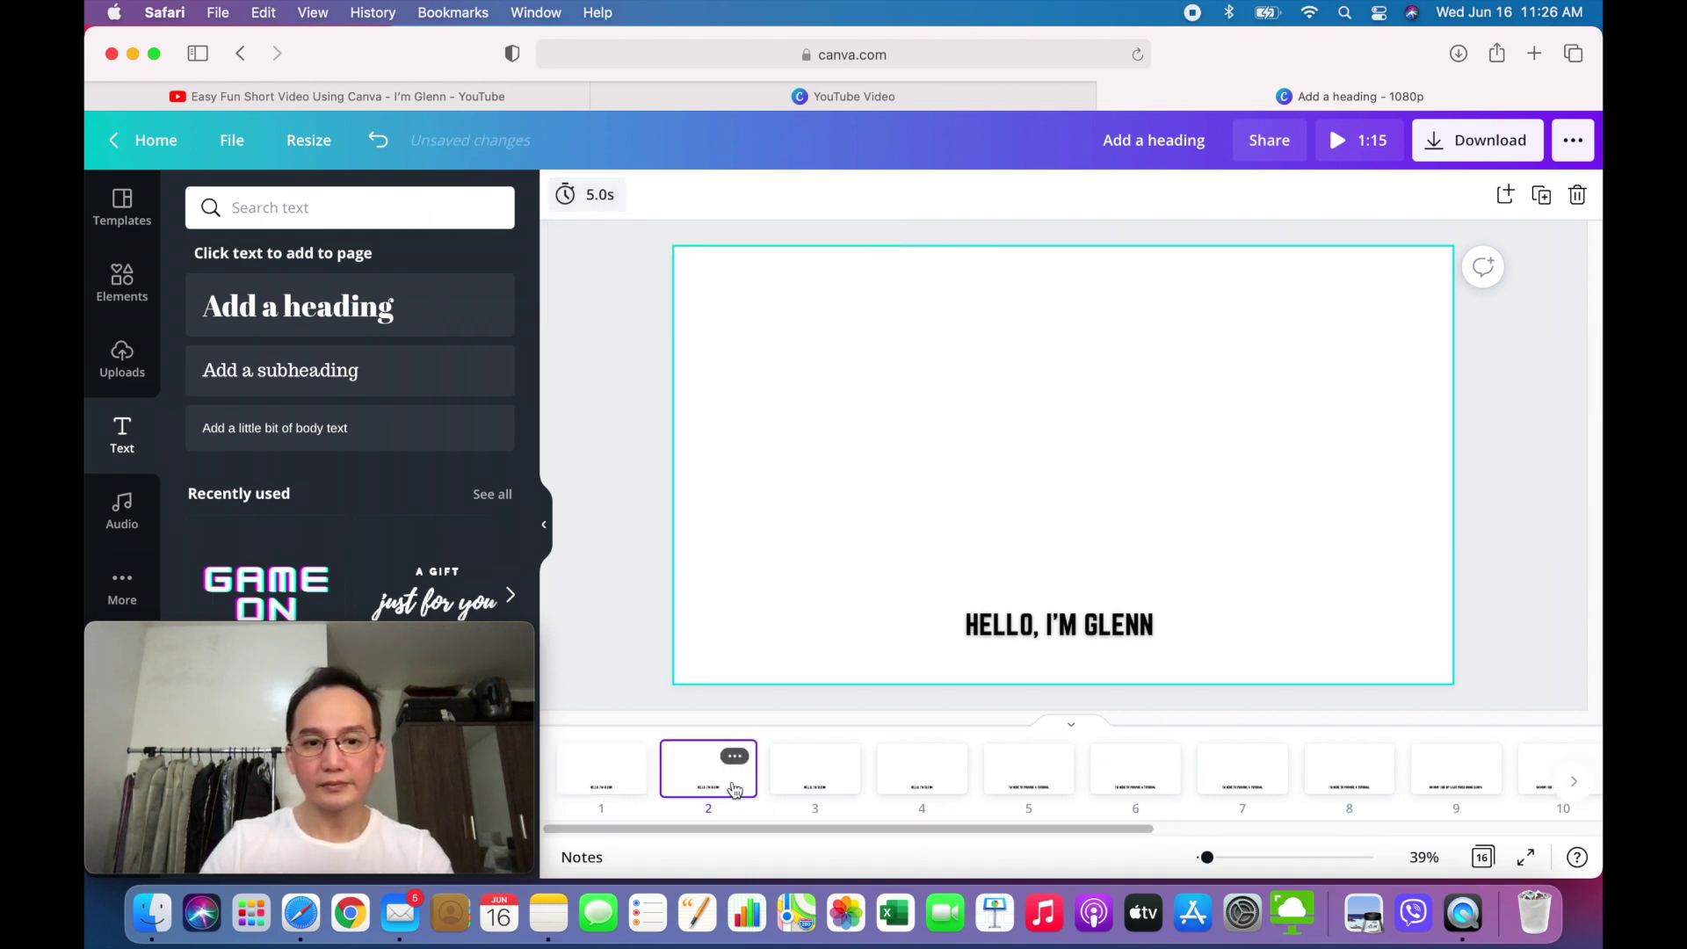
pyautogui.click(599, 202)
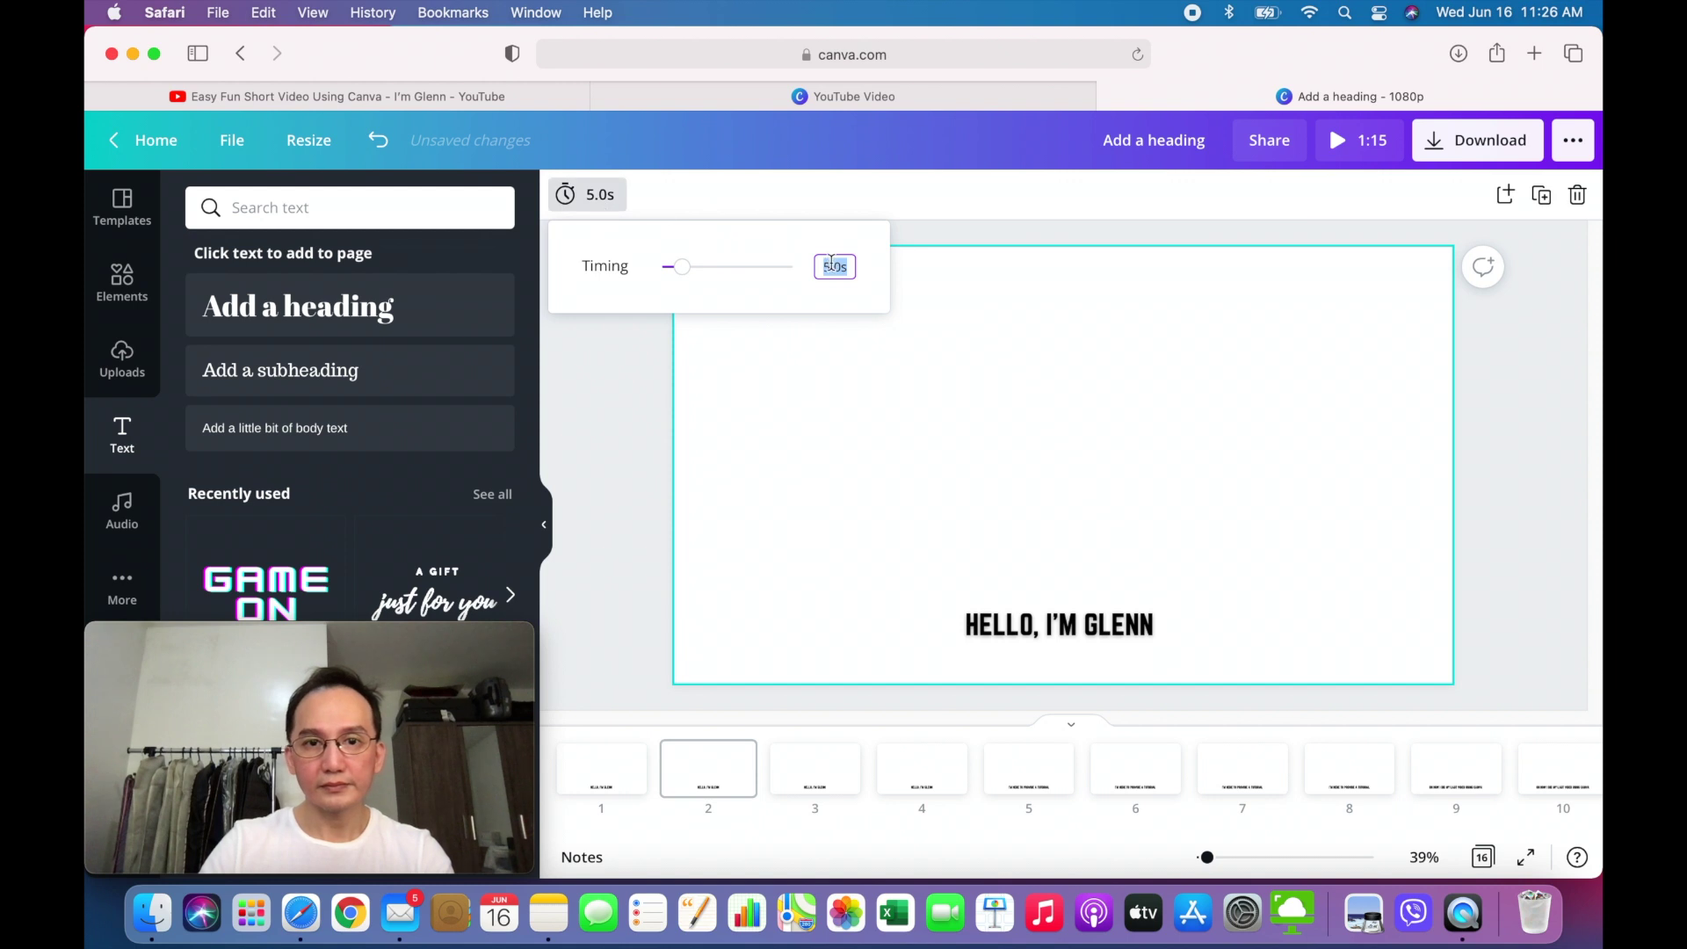
pyautogui.click(831, 266)
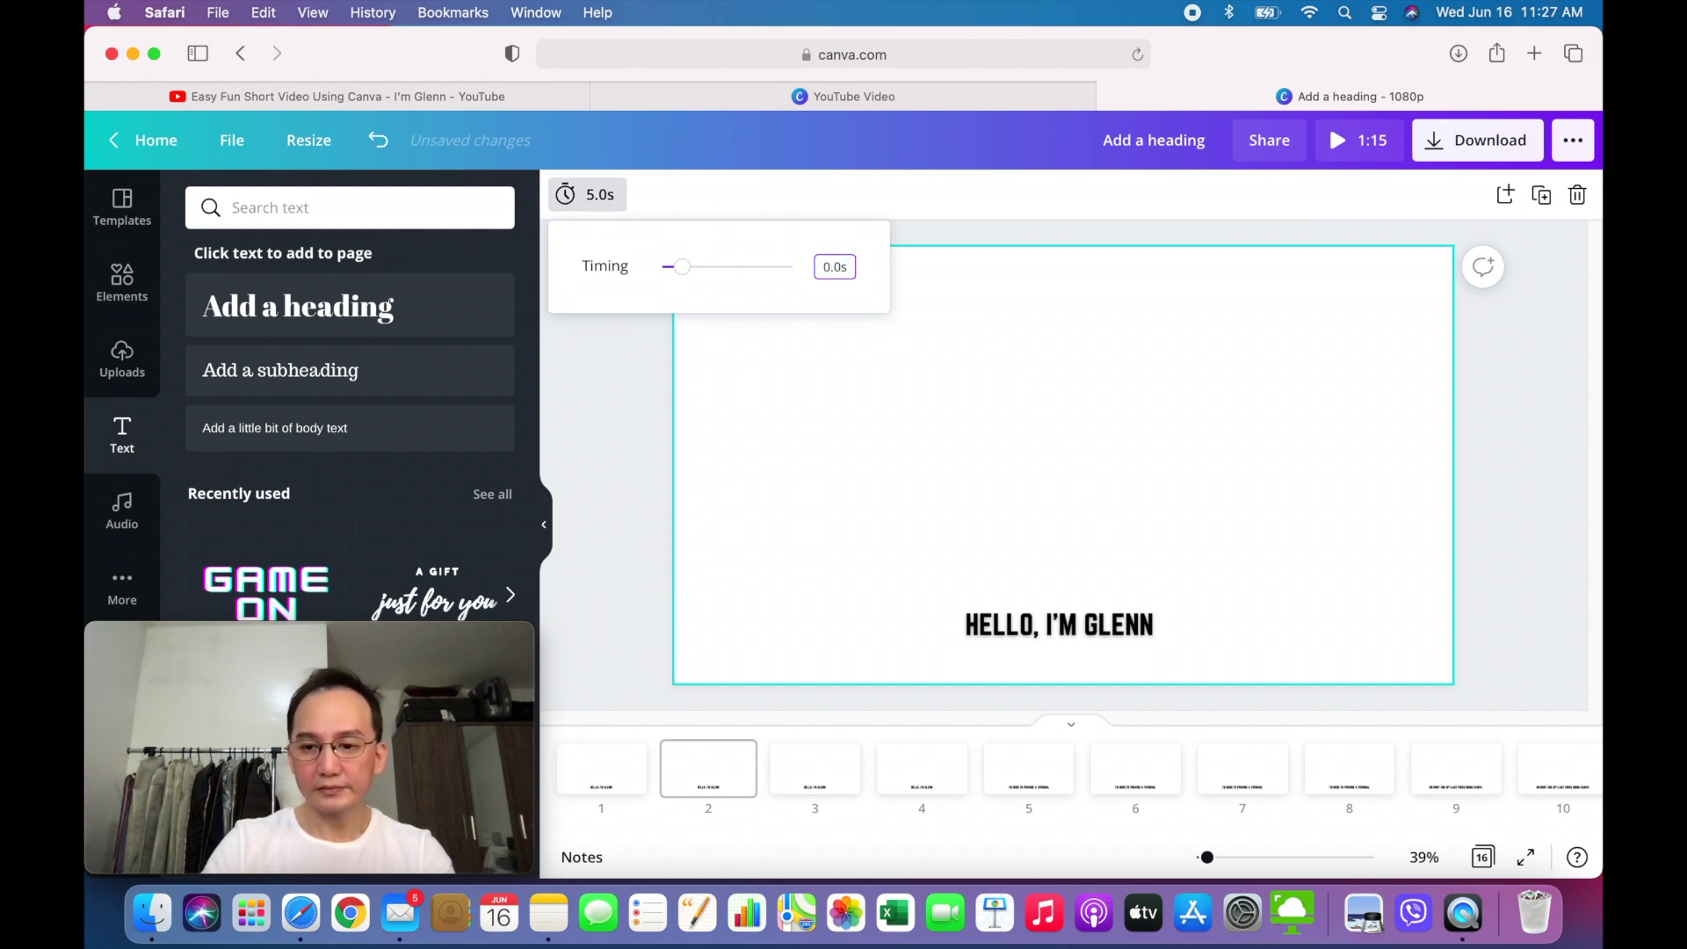
pyautogui.press('BackSpace')
pyautogui.write('5')
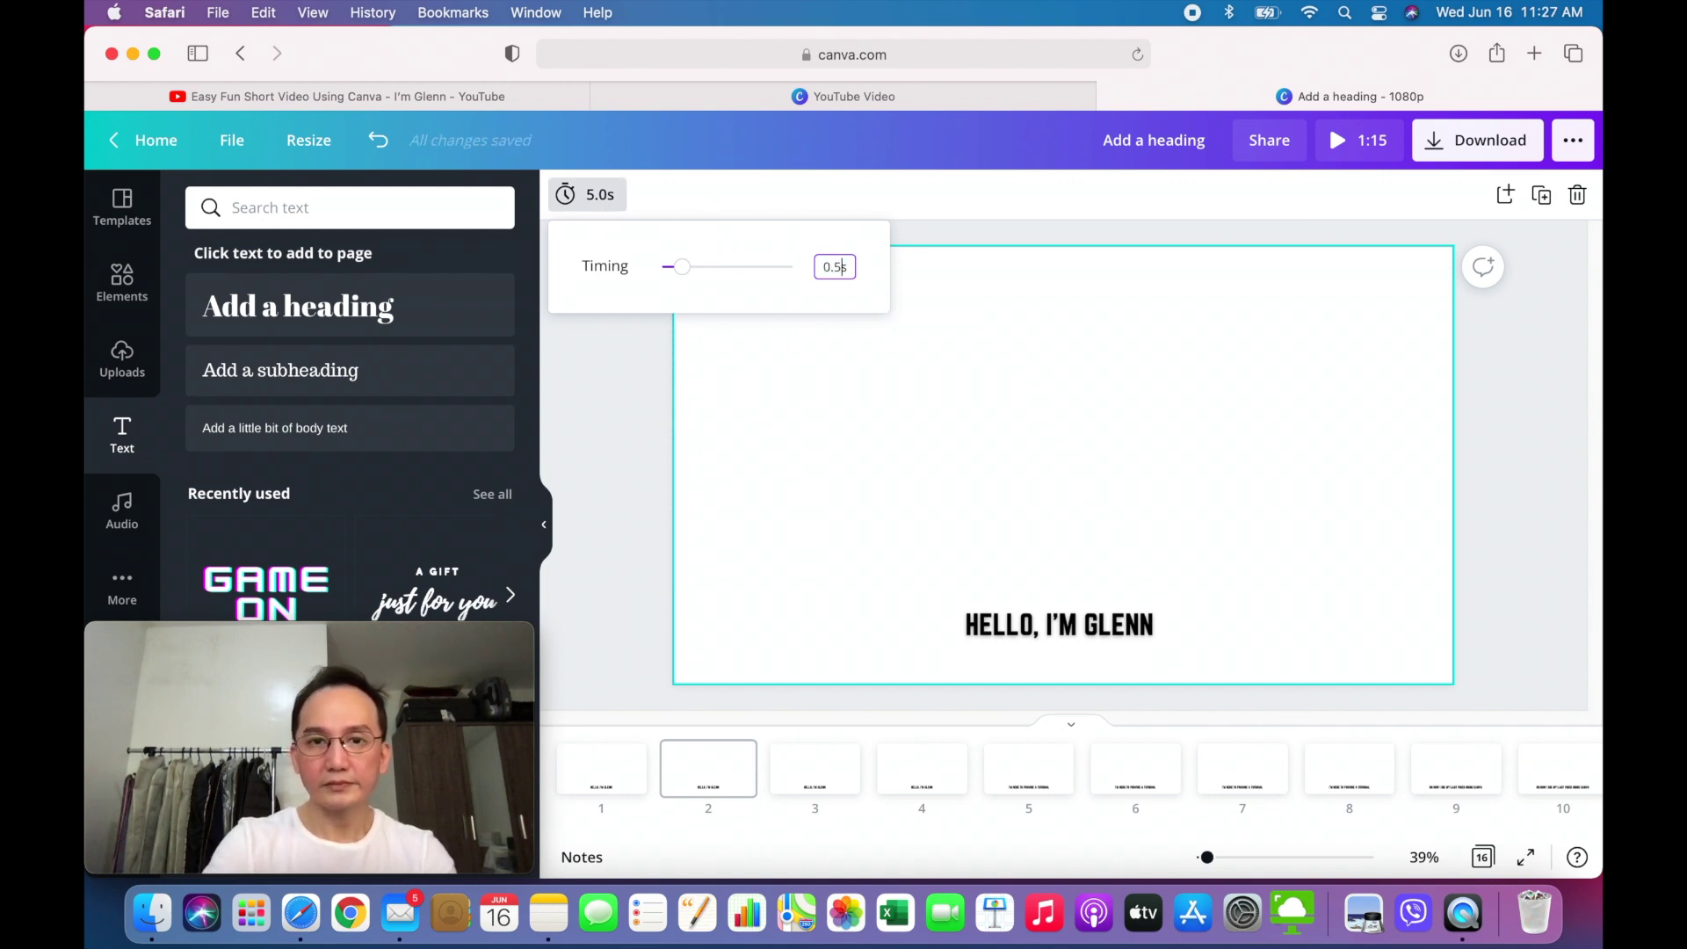
pyautogui.press('Return')
# - Set page 3's display duration to 0.5 seconds
pyautogui.click(825, 779)
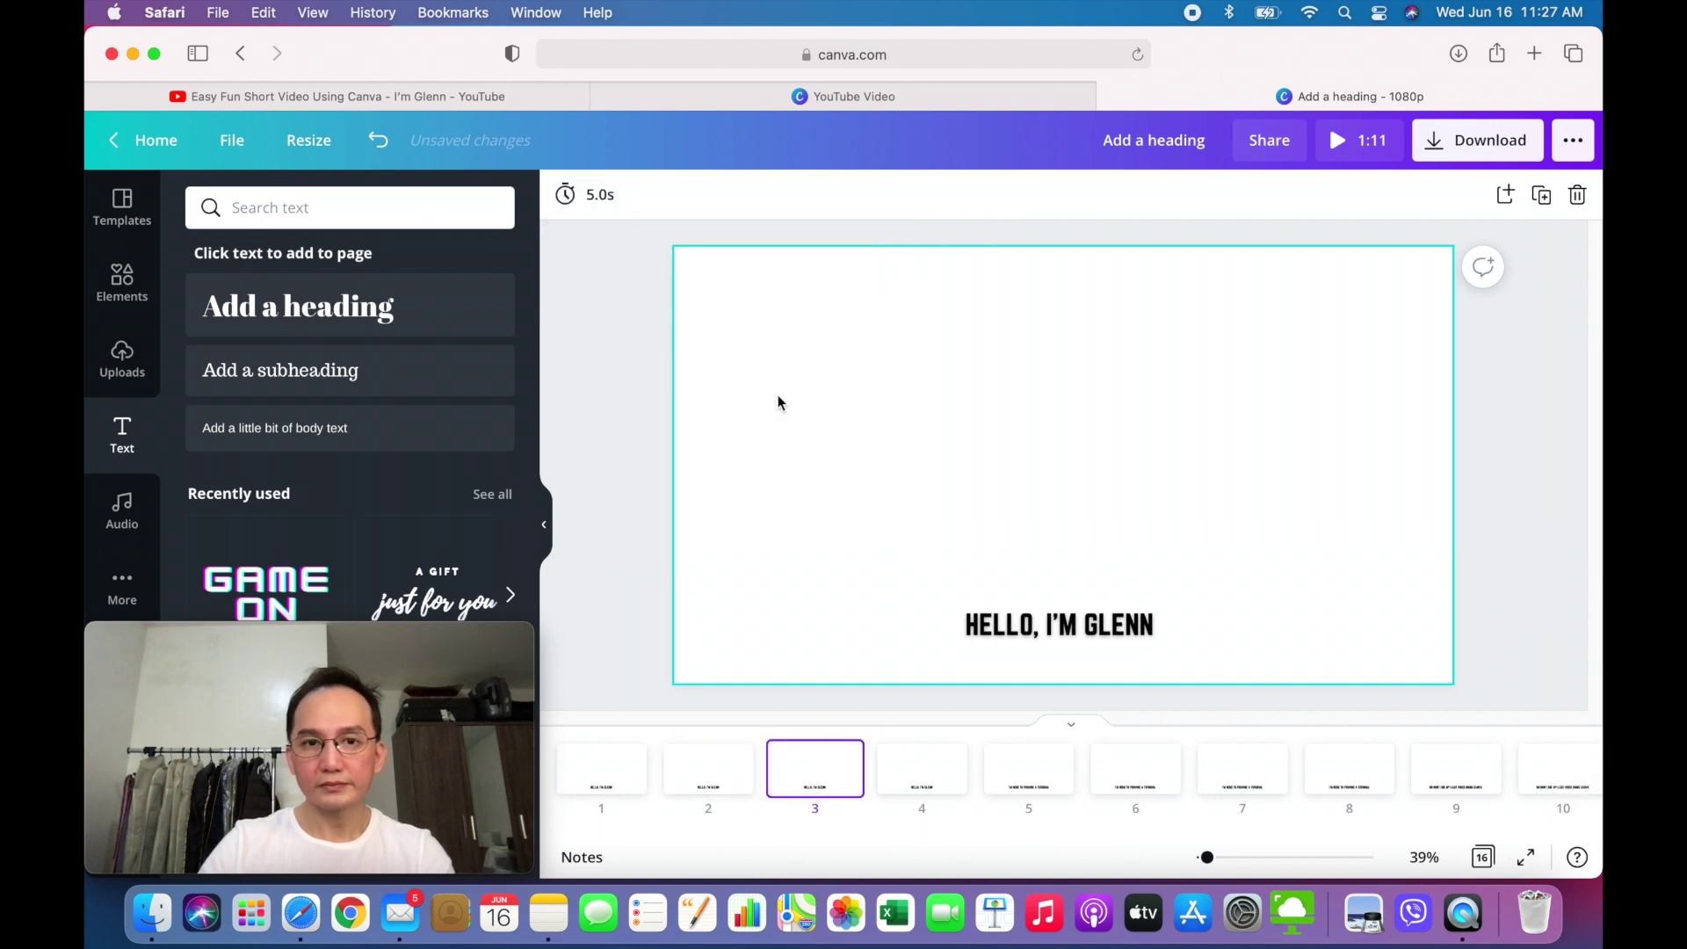
pyautogui.click(587, 195)
pyautogui.click(829, 263)
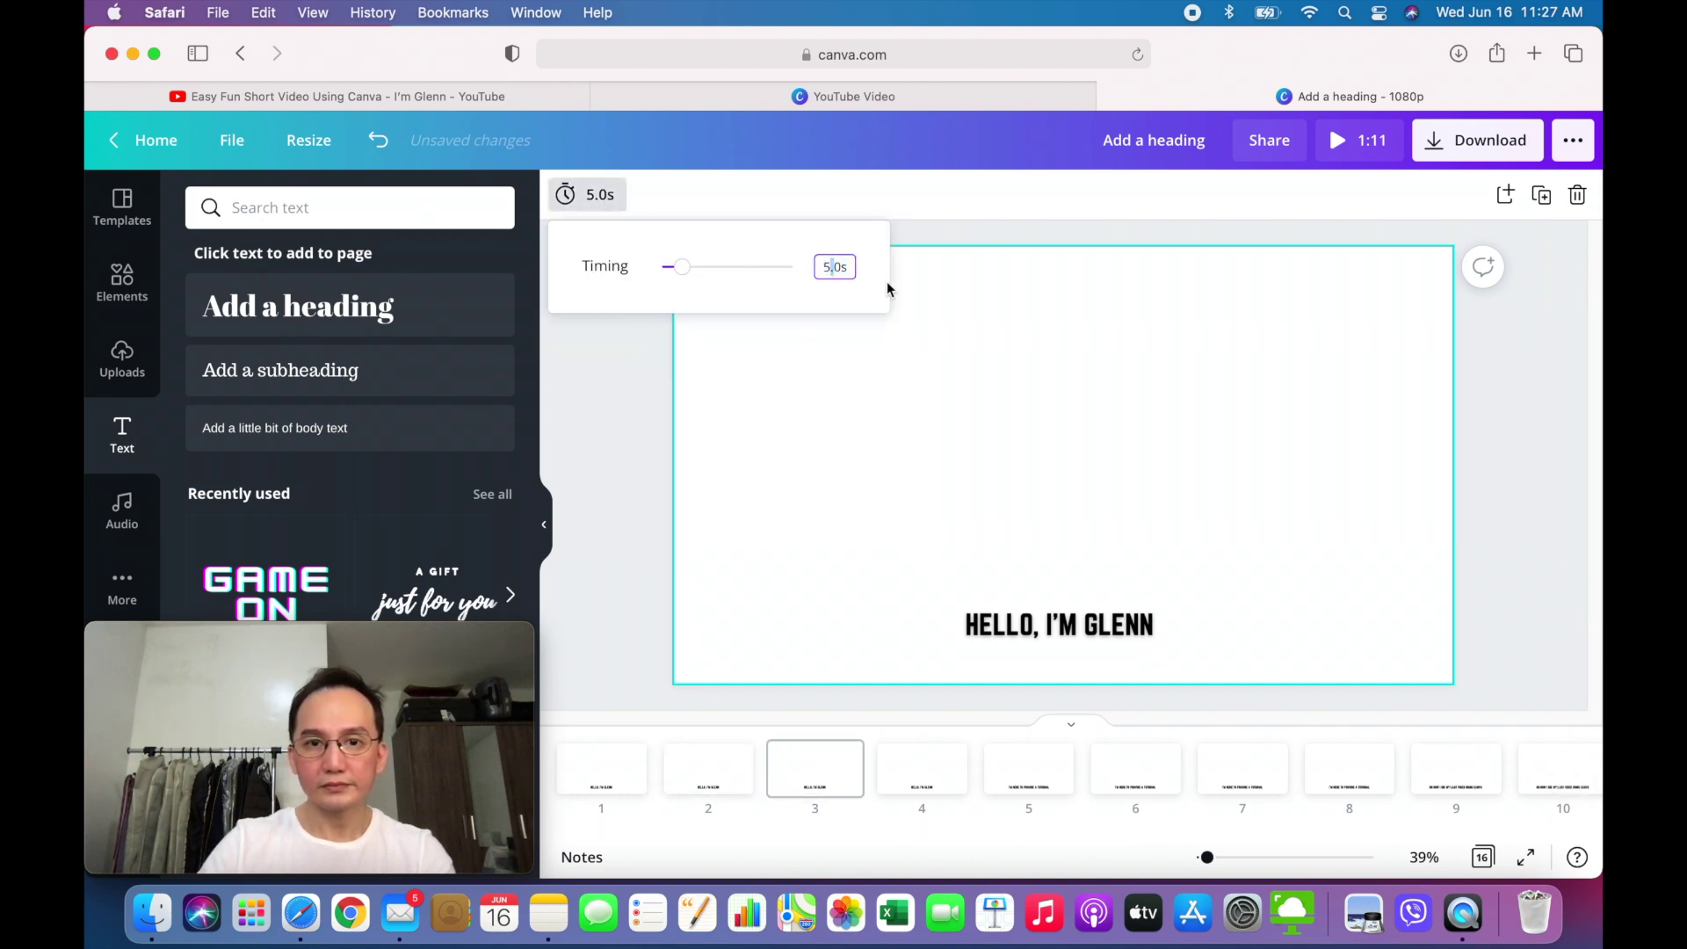
pyautogui.press('BackSpace')
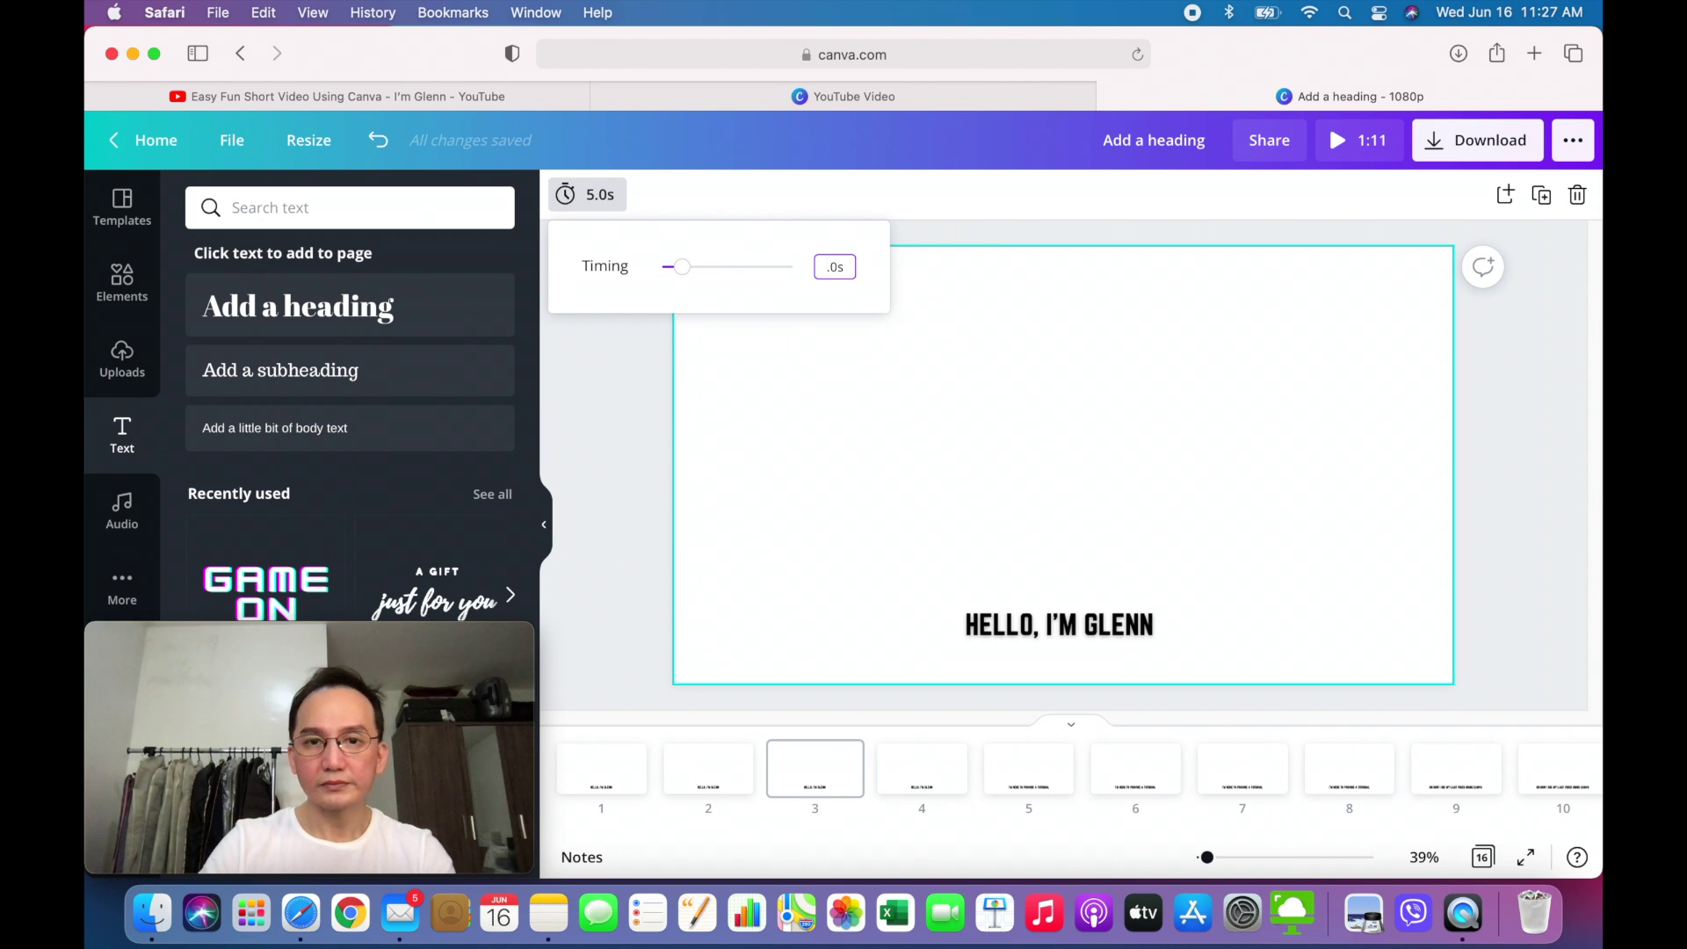
pyautogui.write('0')
pyautogui.click(585, 443)
pyautogui.click(837, 756)
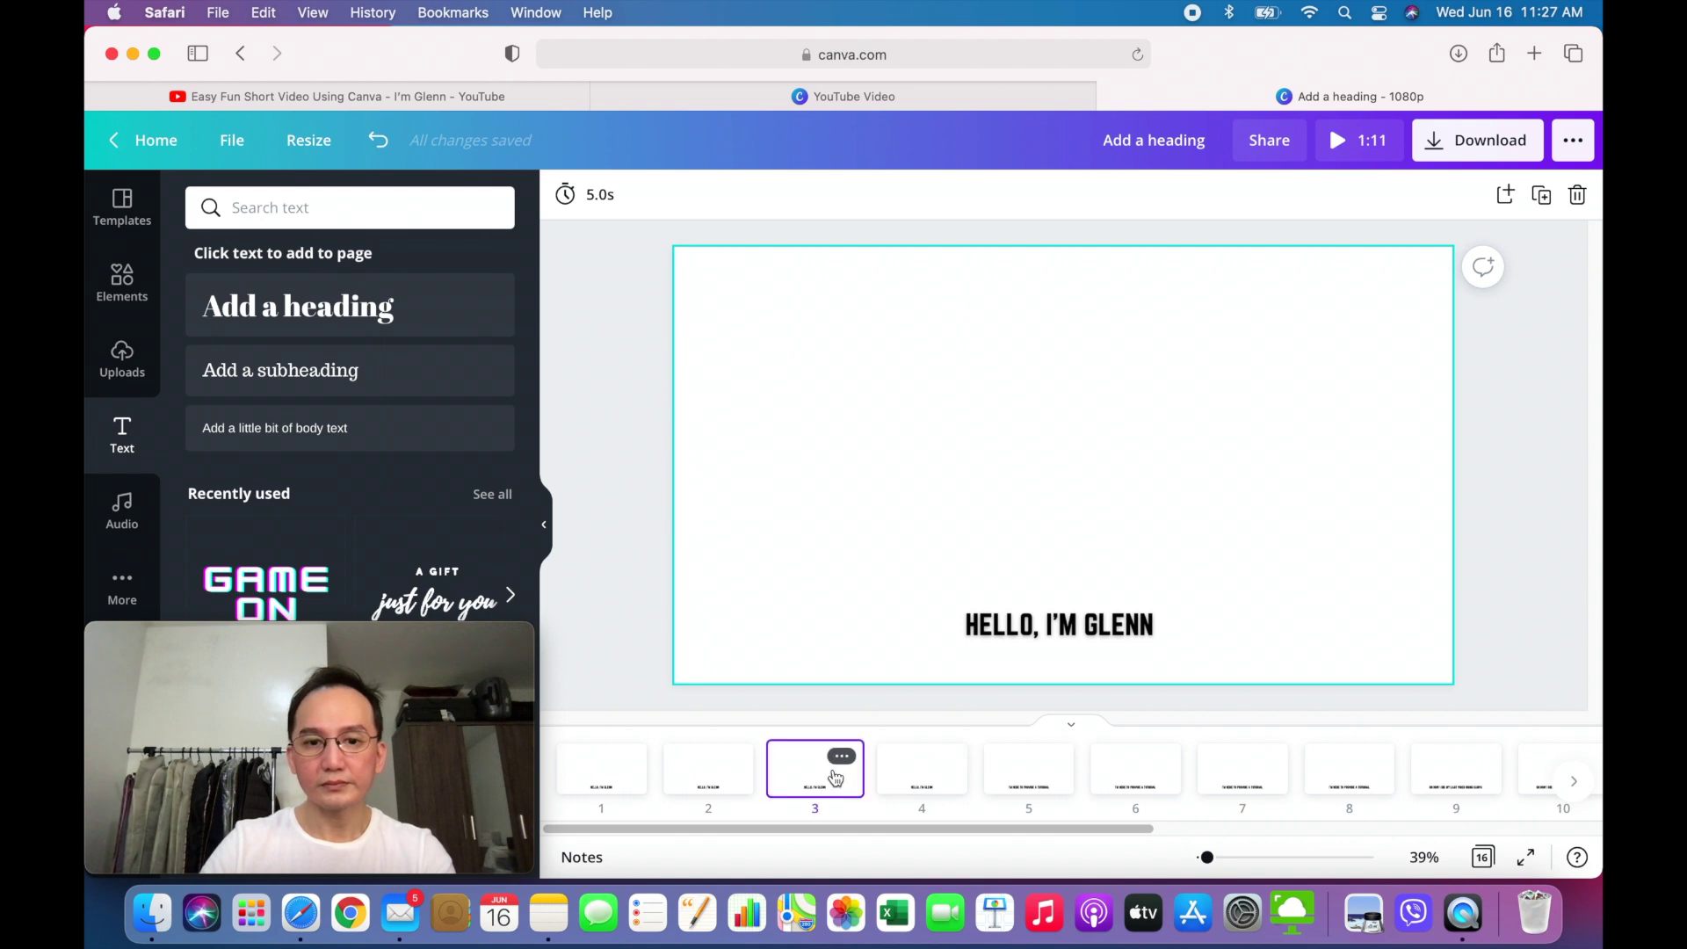
pyautogui.click(612, 210)
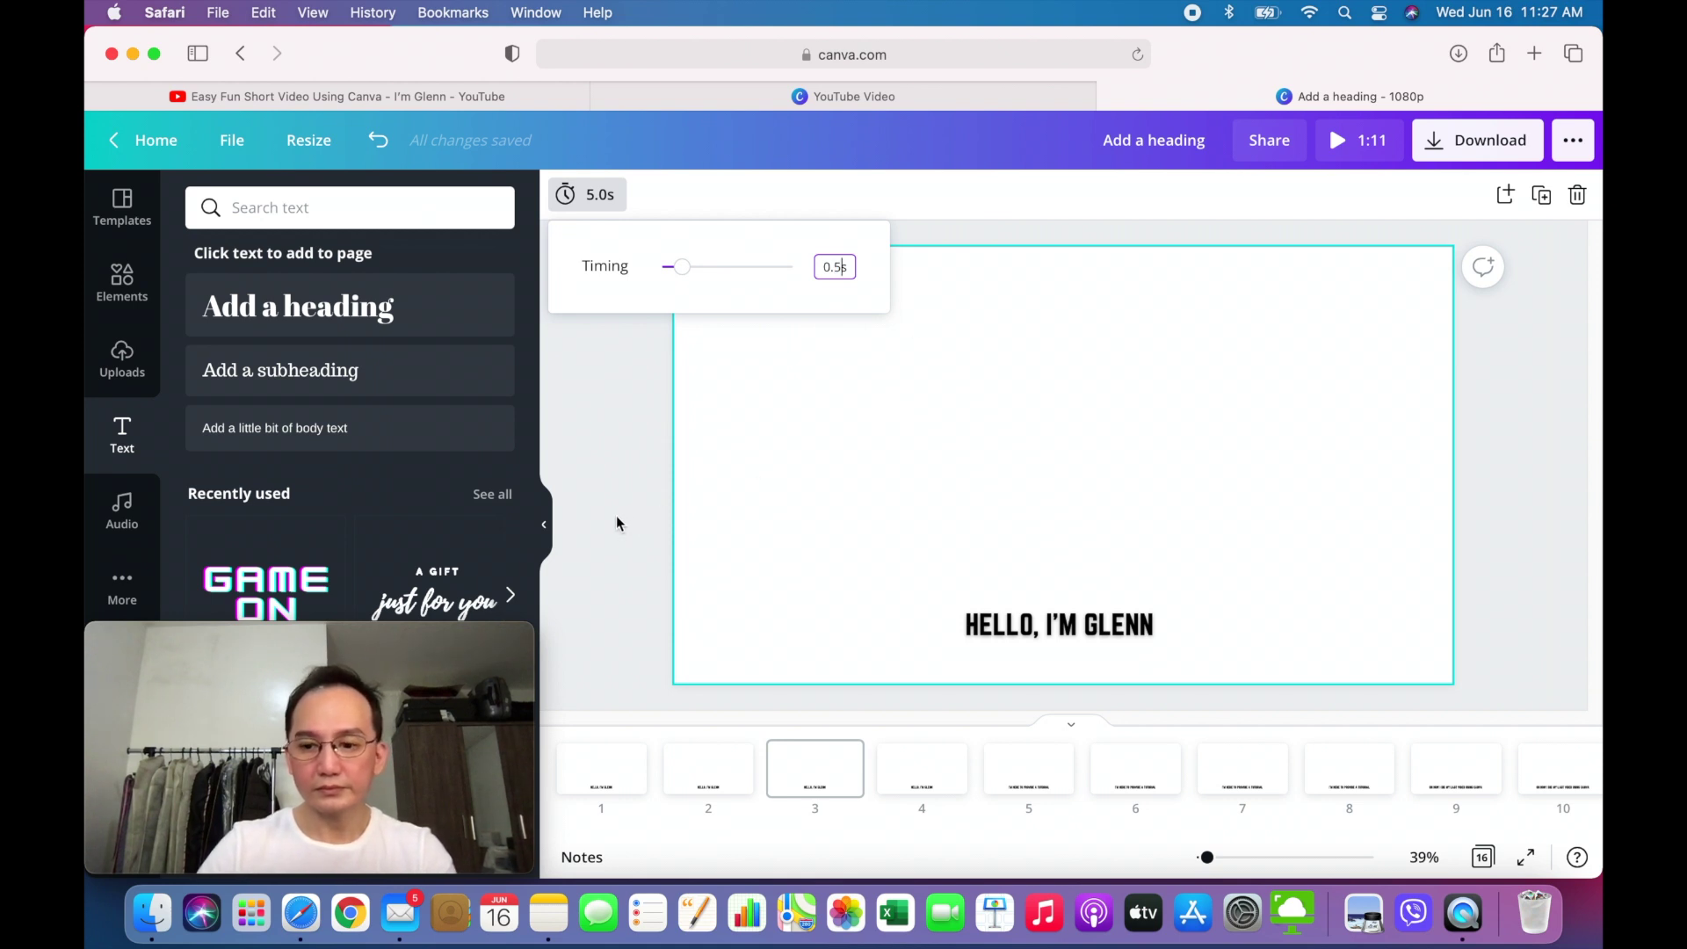
pyautogui.press('Return')
# - Set page 4's duration to 0.5 seconds, shortening the video to 1:02
pyautogui.click(905, 787)
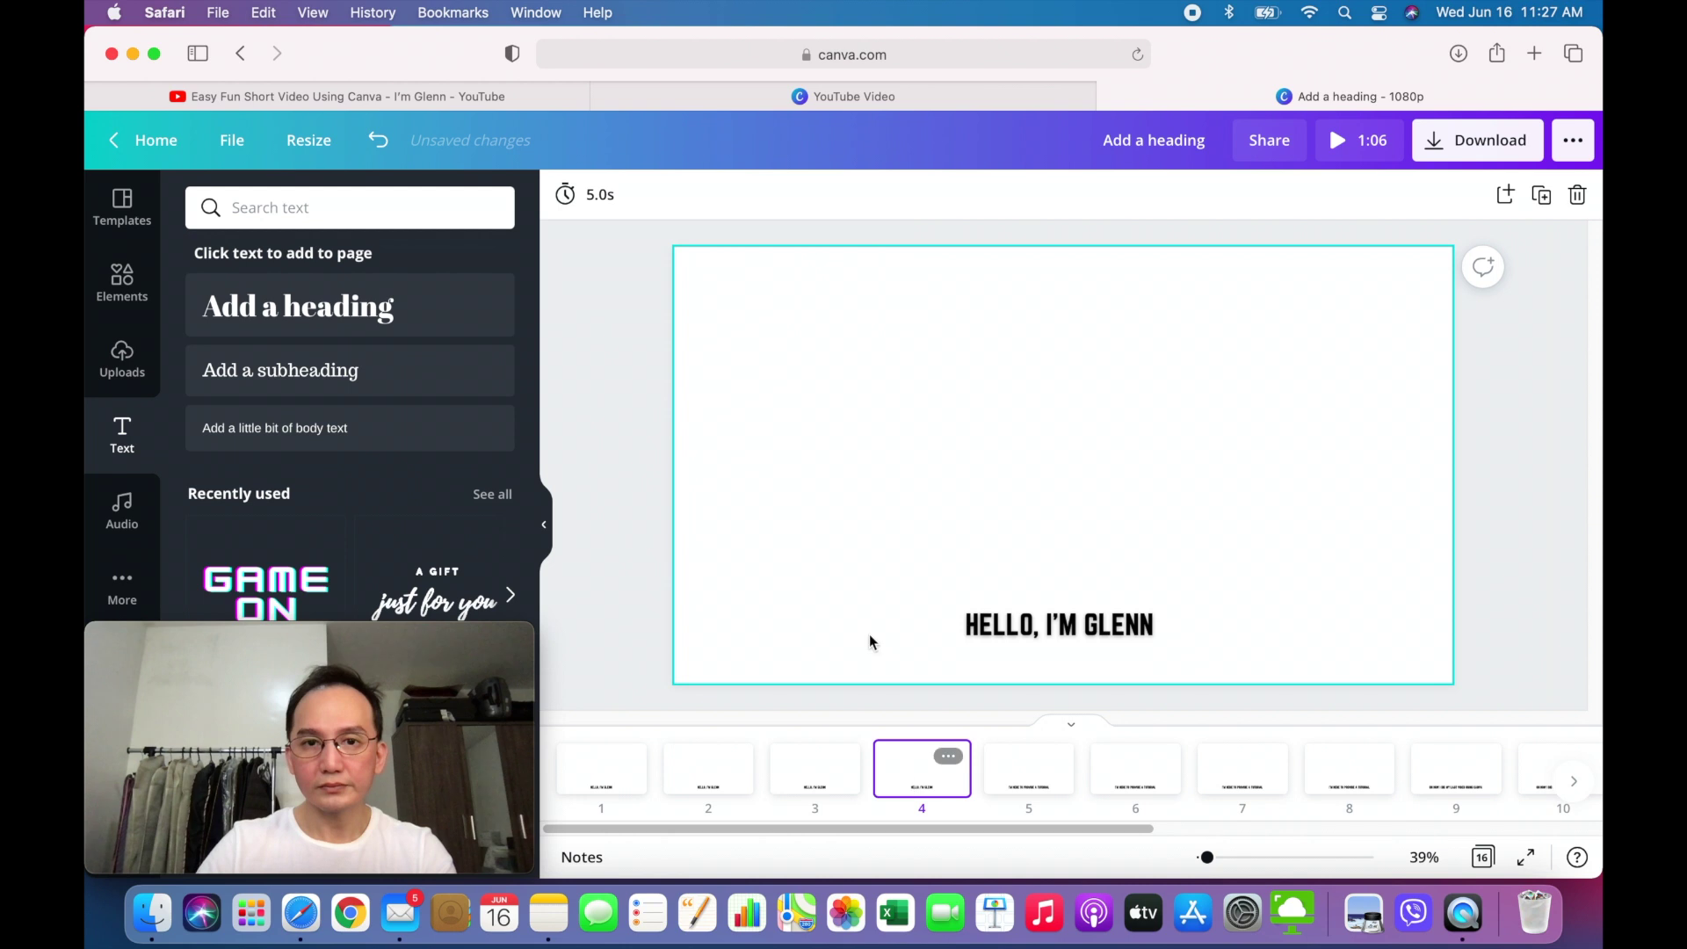
pyautogui.click(628, 220)
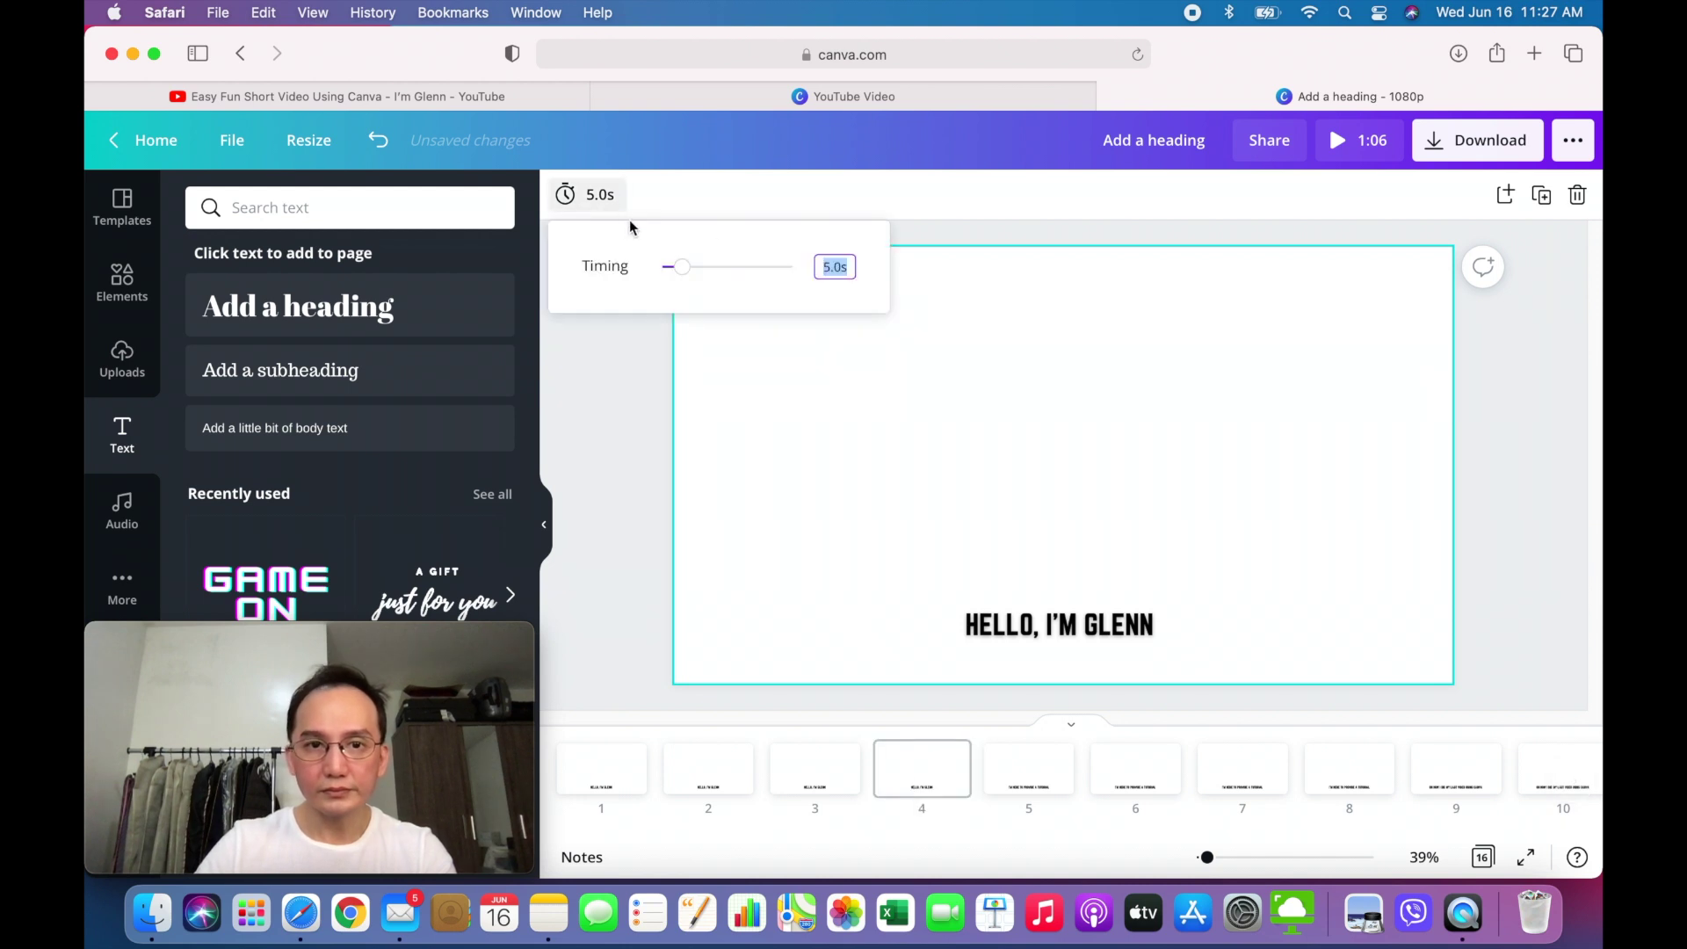
pyautogui.click(832, 270)
pyautogui.press('BackSpace')
pyautogui.press('BackSpace')
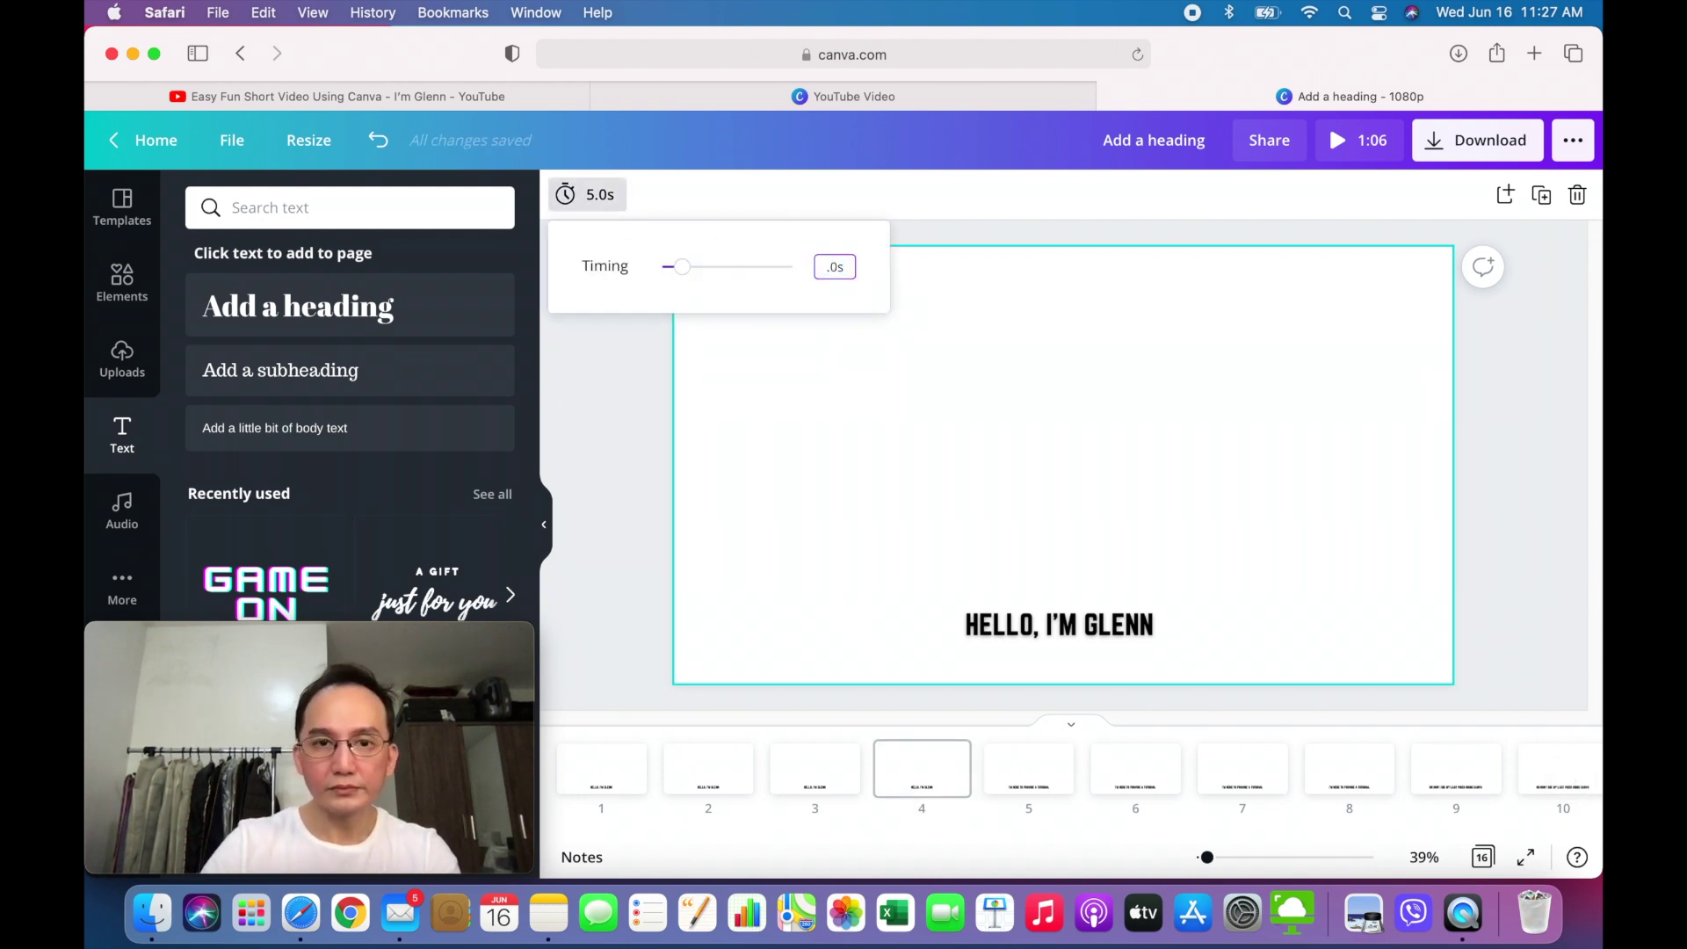
pyautogui.write('0')
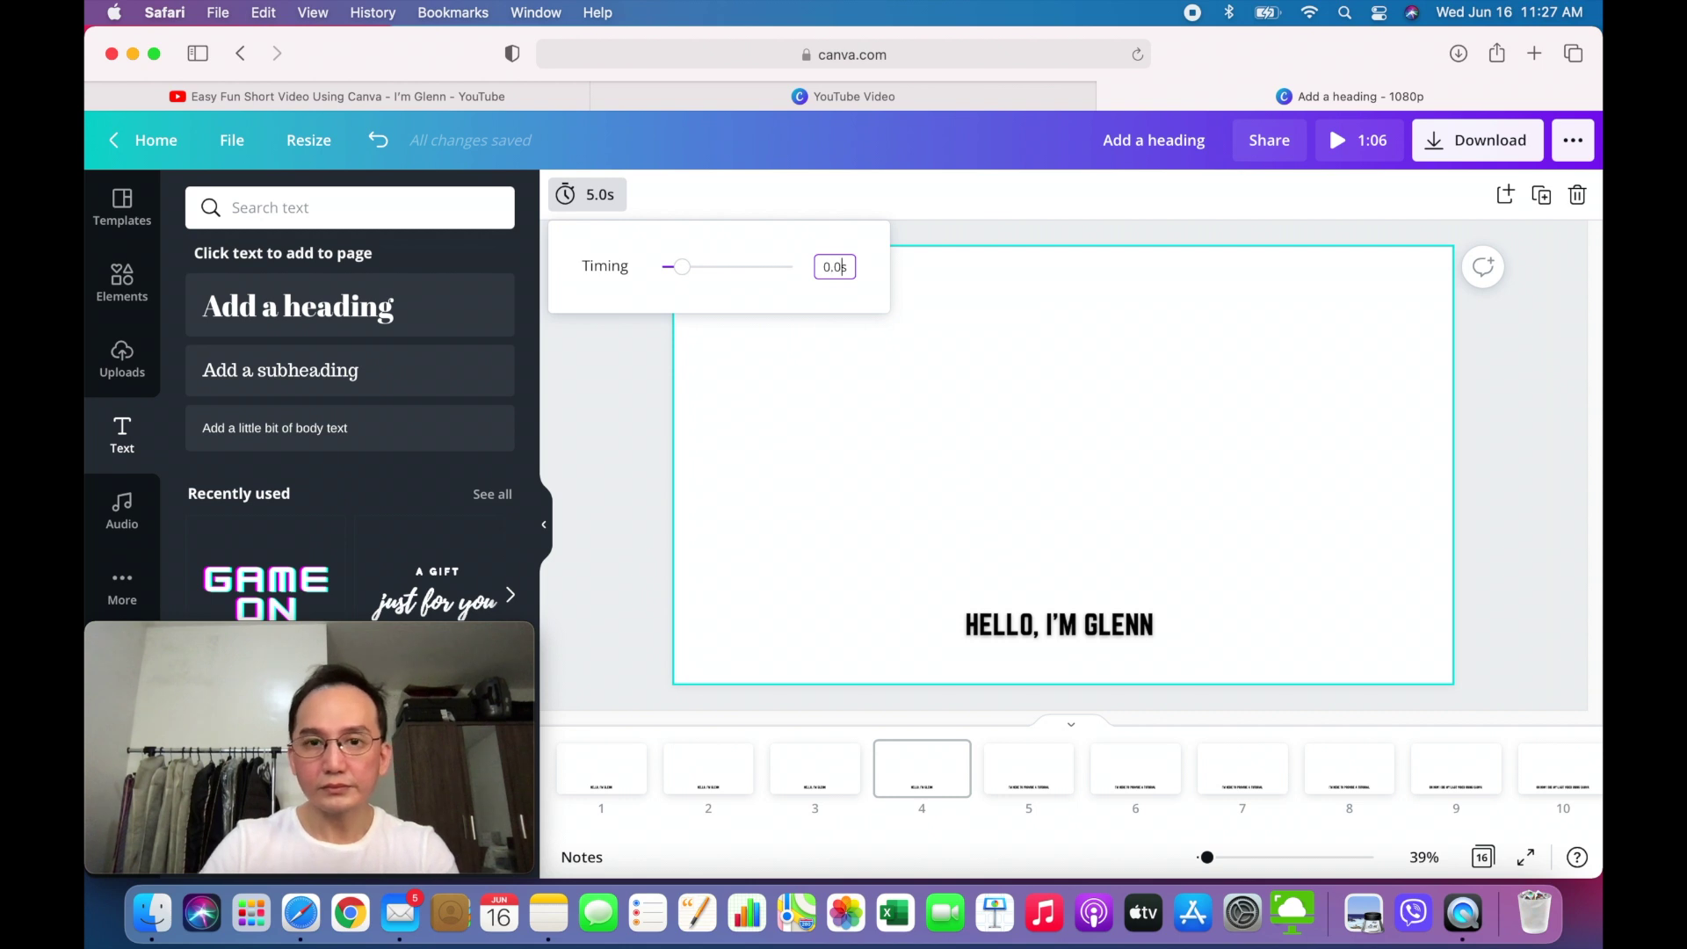
pyautogui.write('.')
pyautogui.press('Delete')
pyautogui.write('5')
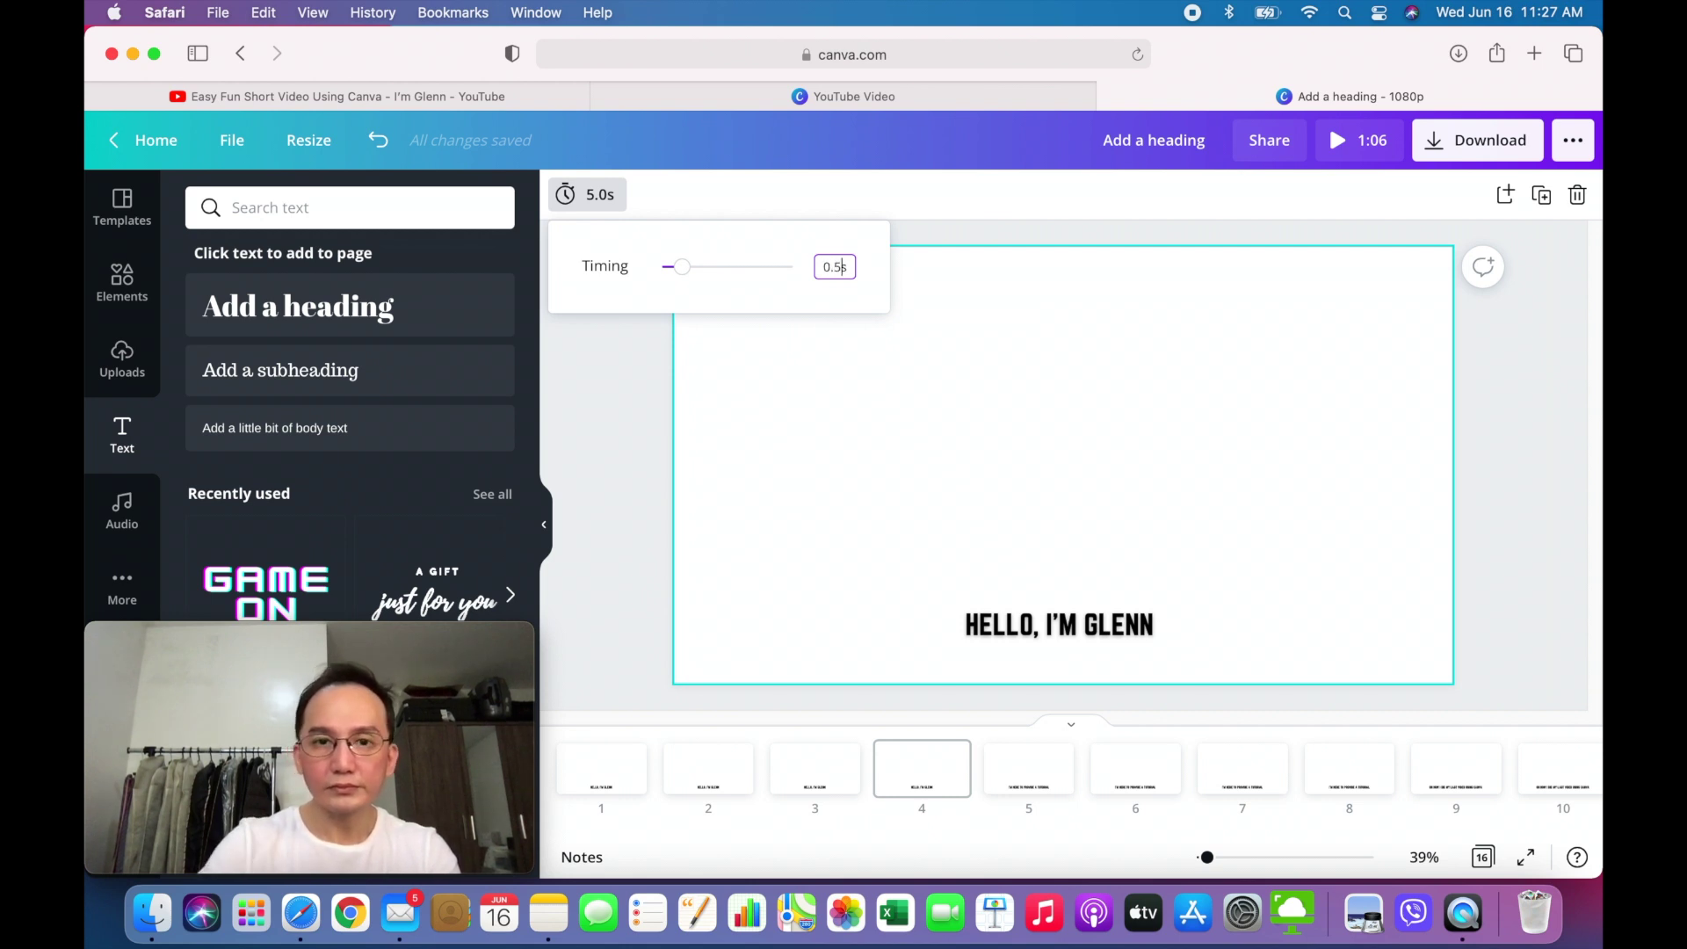
pyautogui.press('Return')
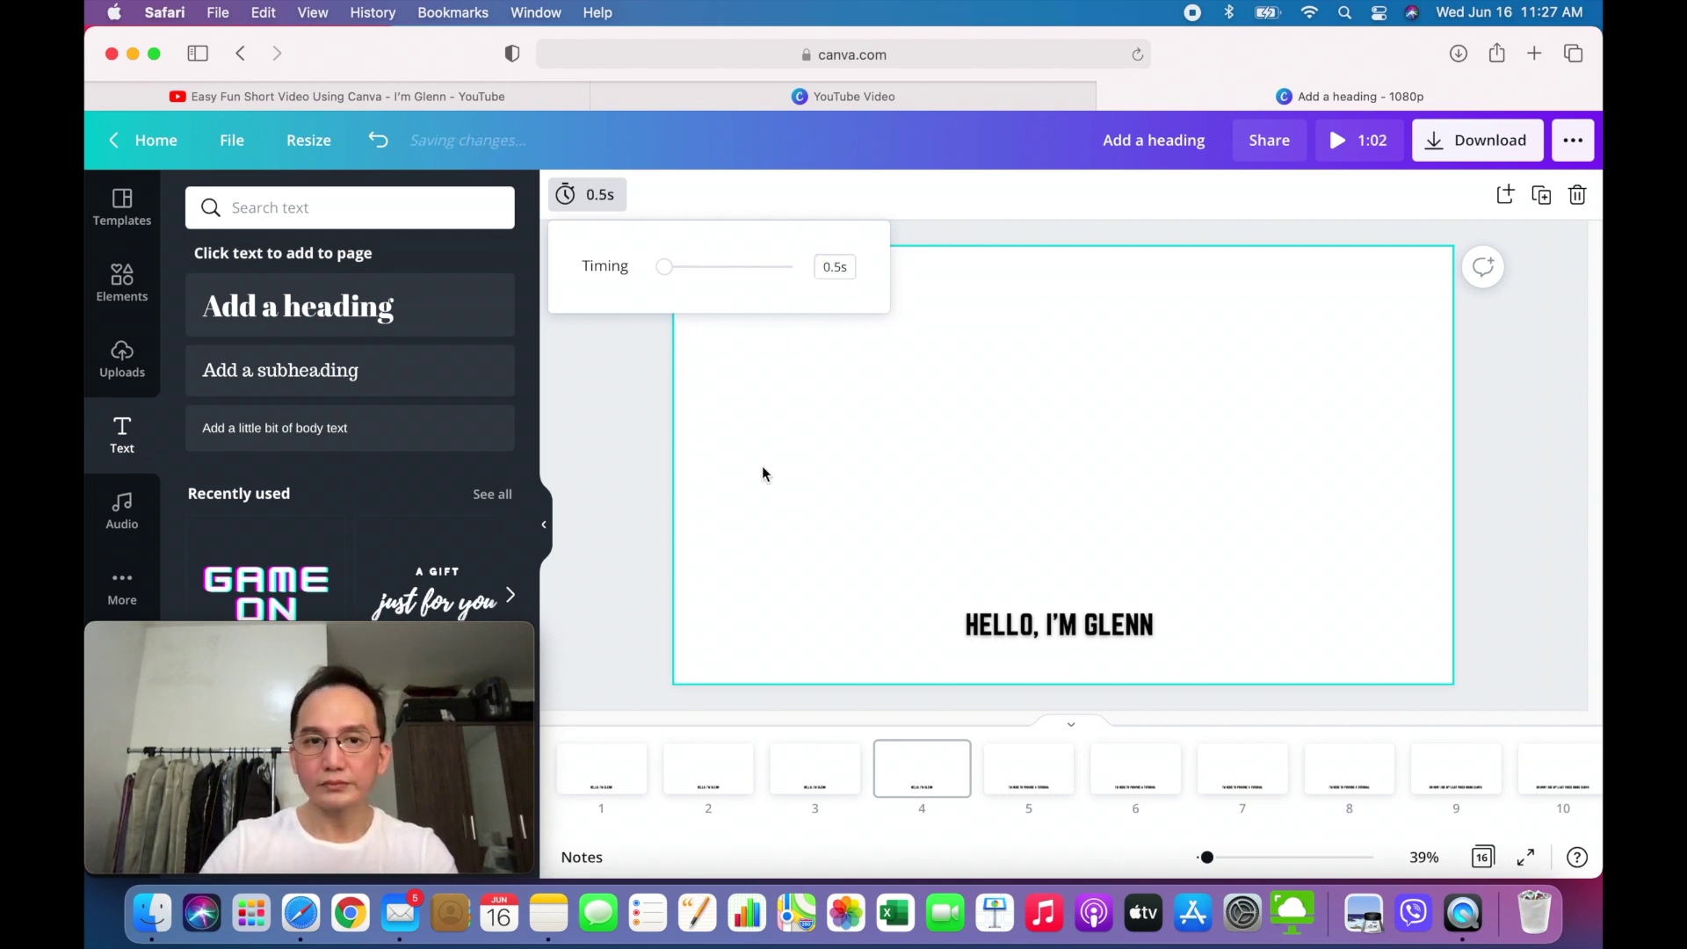
pyautogui.click(621, 553)
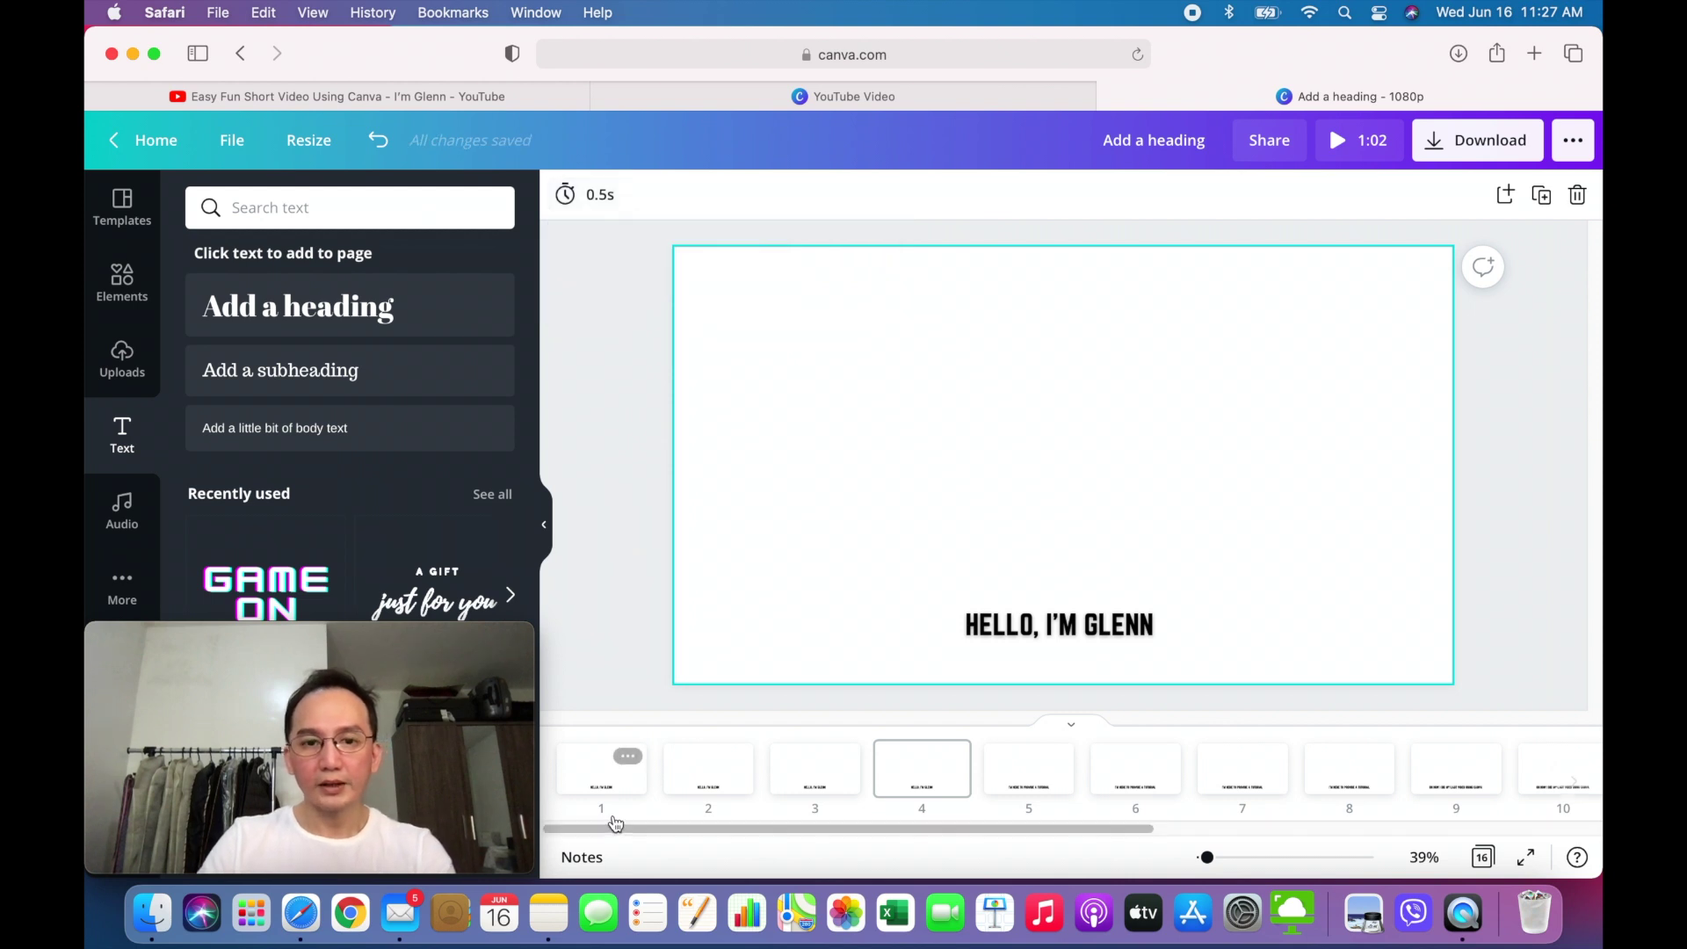
# - Preview the shortened video full screen from page 1, then return to the page strip
pyautogui.click(603, 778)
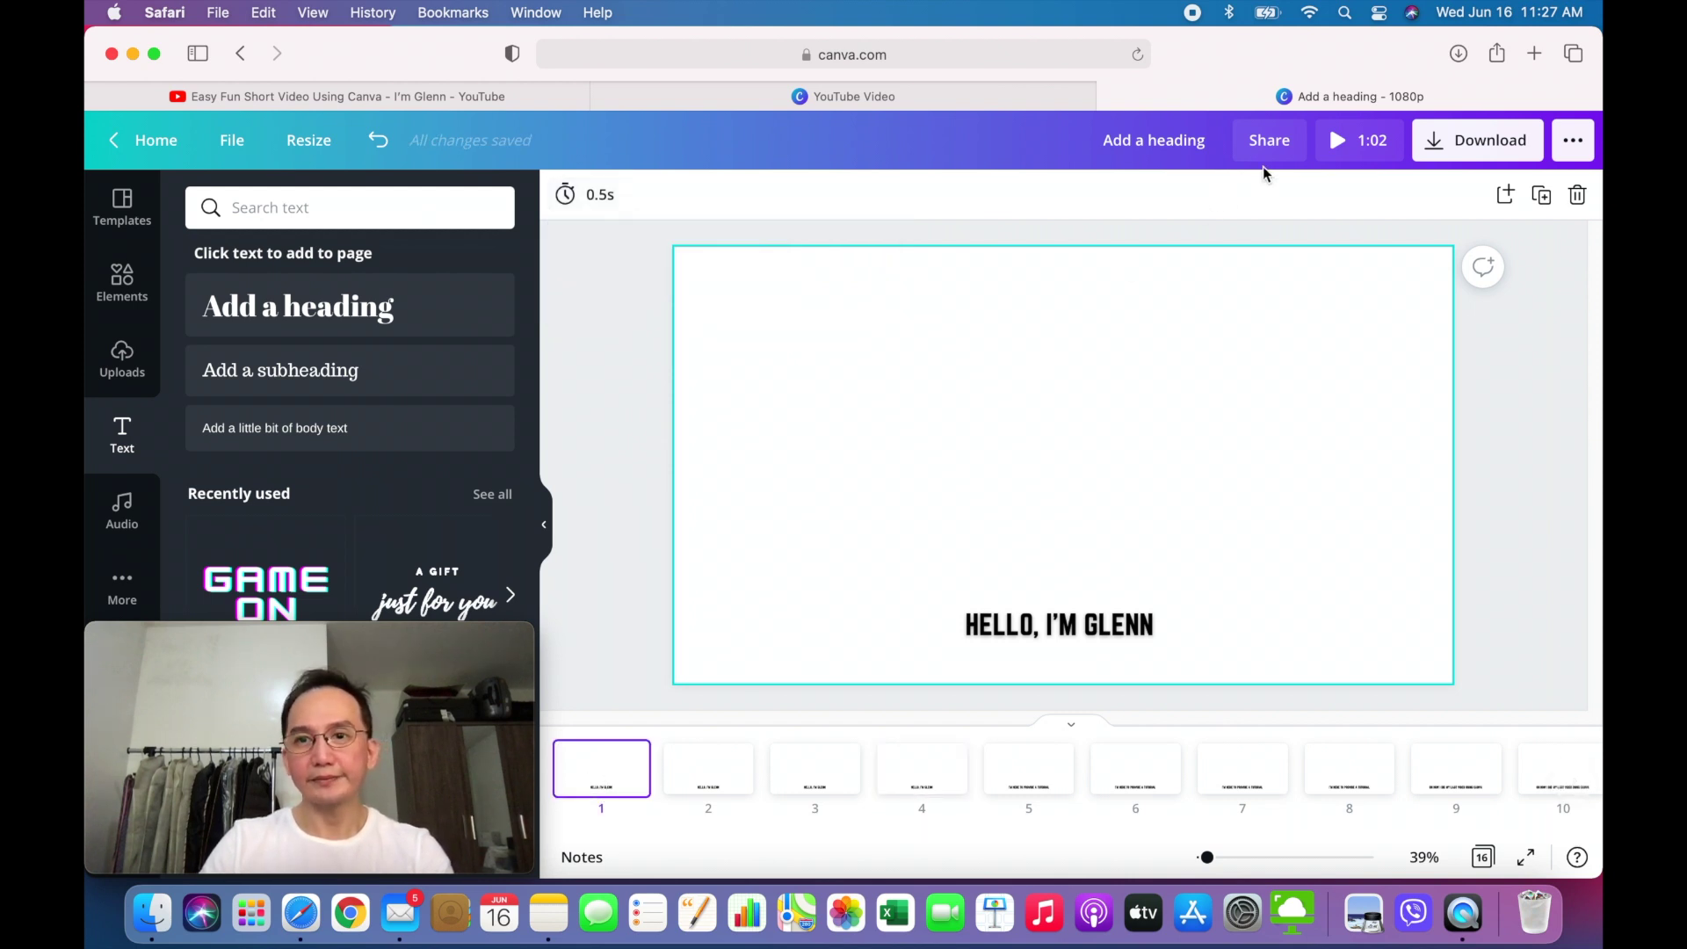
pyautogui.click(1353, 141)
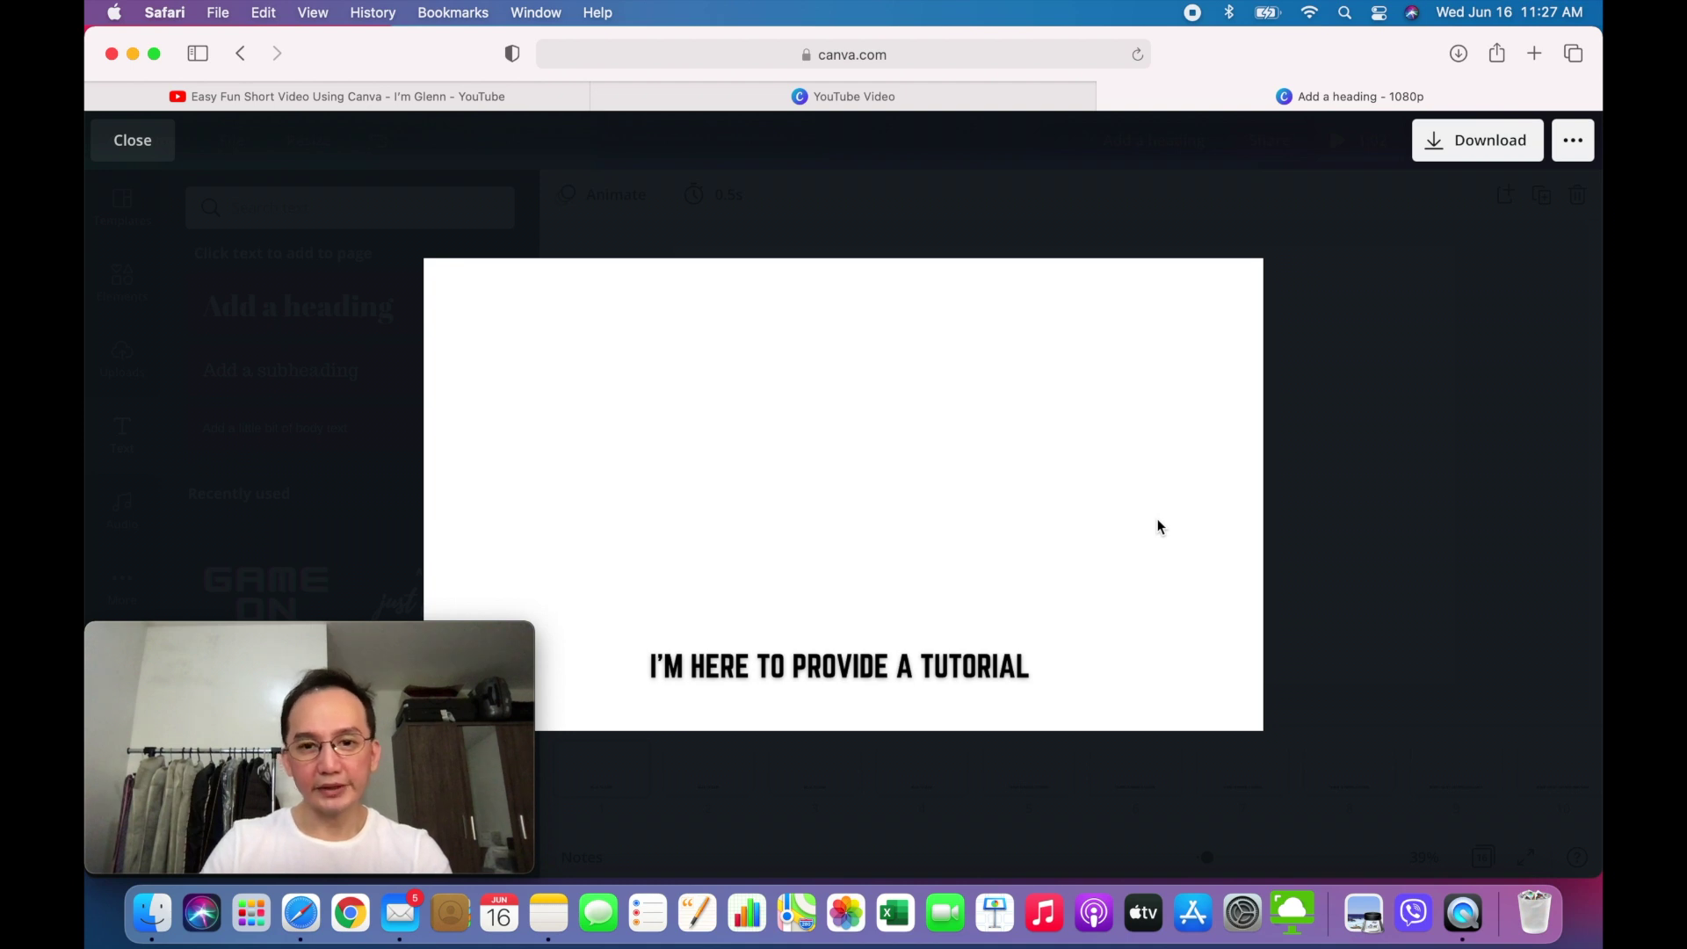
pyautogui.click(134, 142)
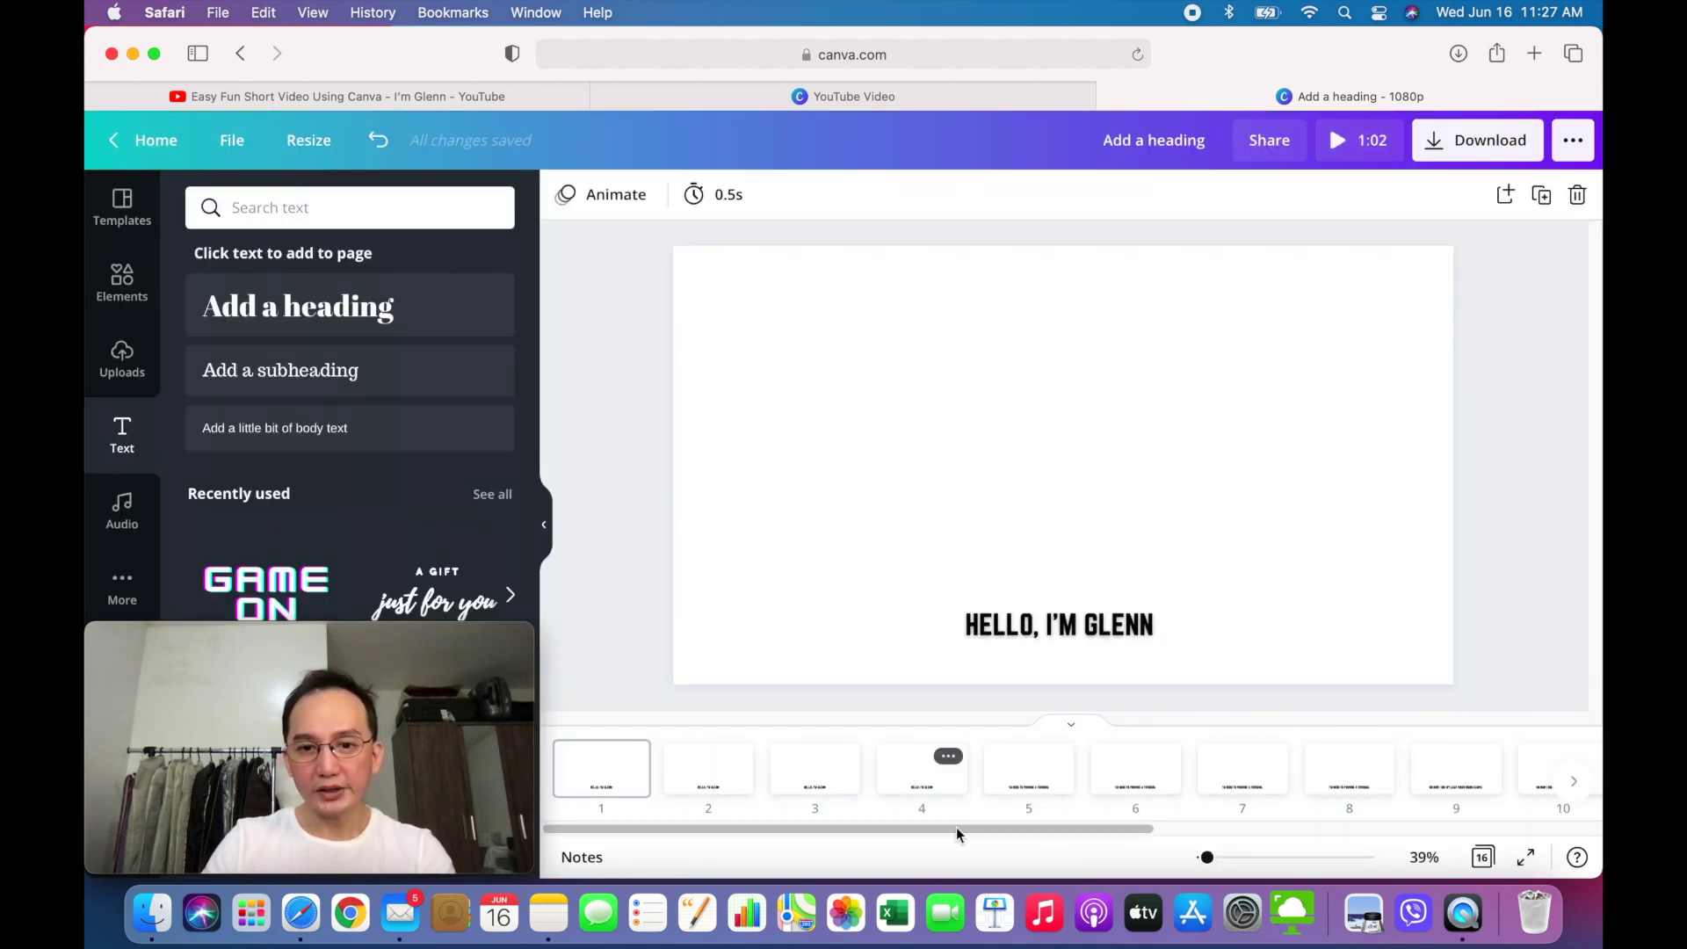
pyautogui.moveTo(956, 829); pyautogui.dragTo(1023, 836)
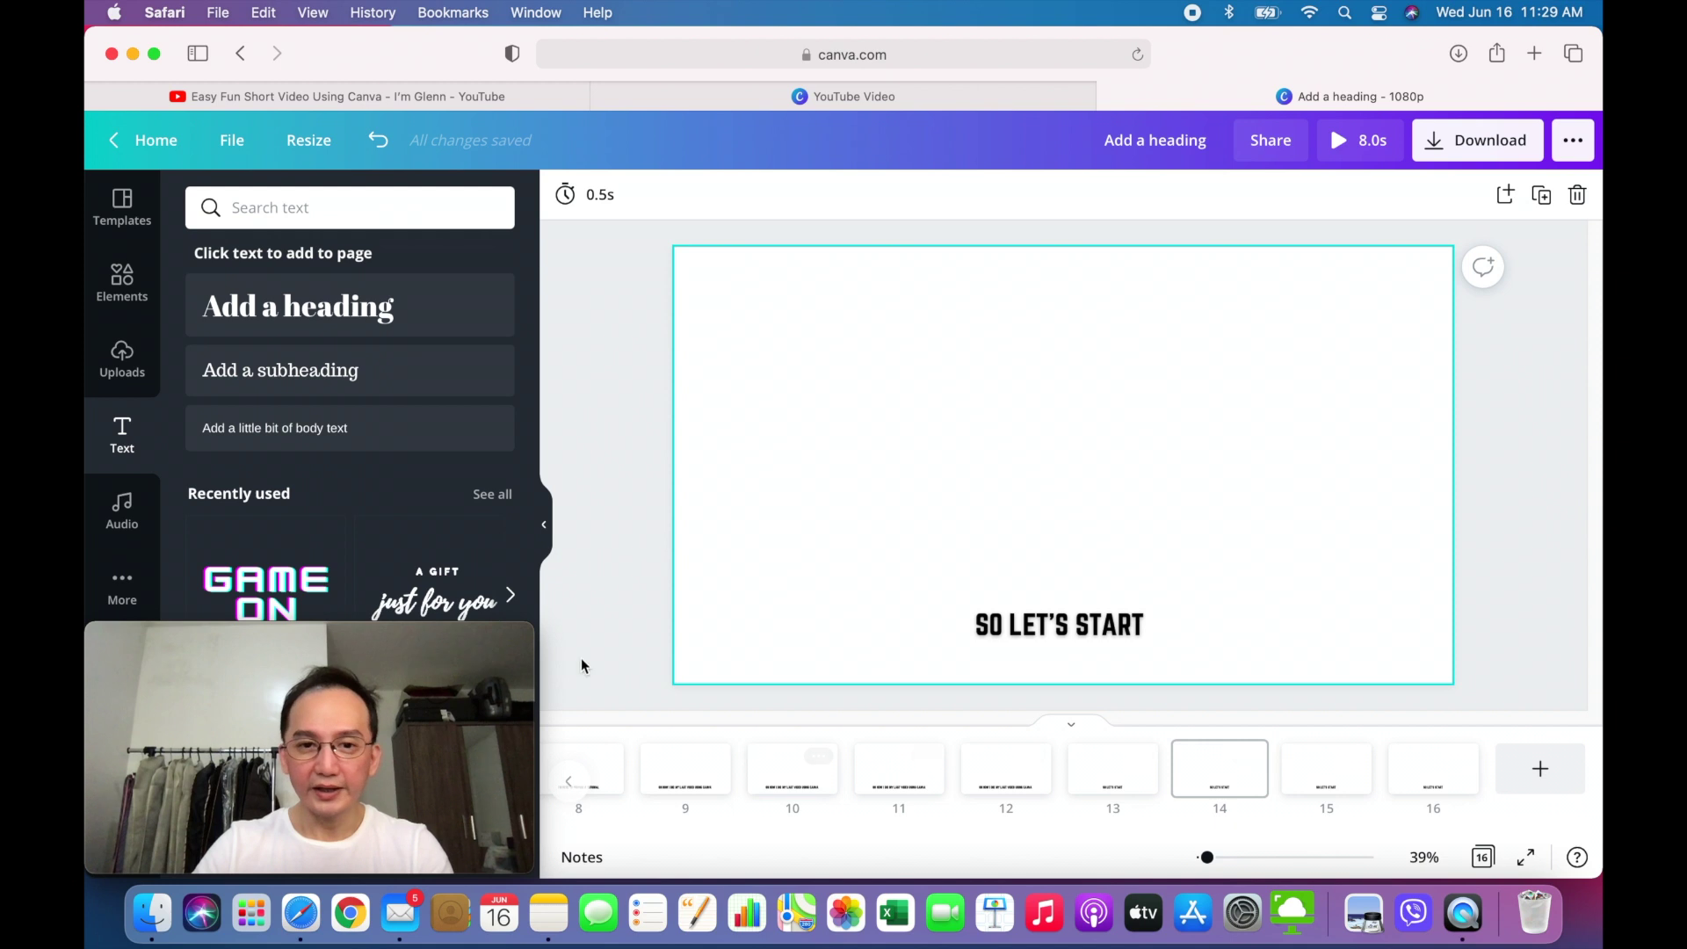
pyautogui.click(640, 614)
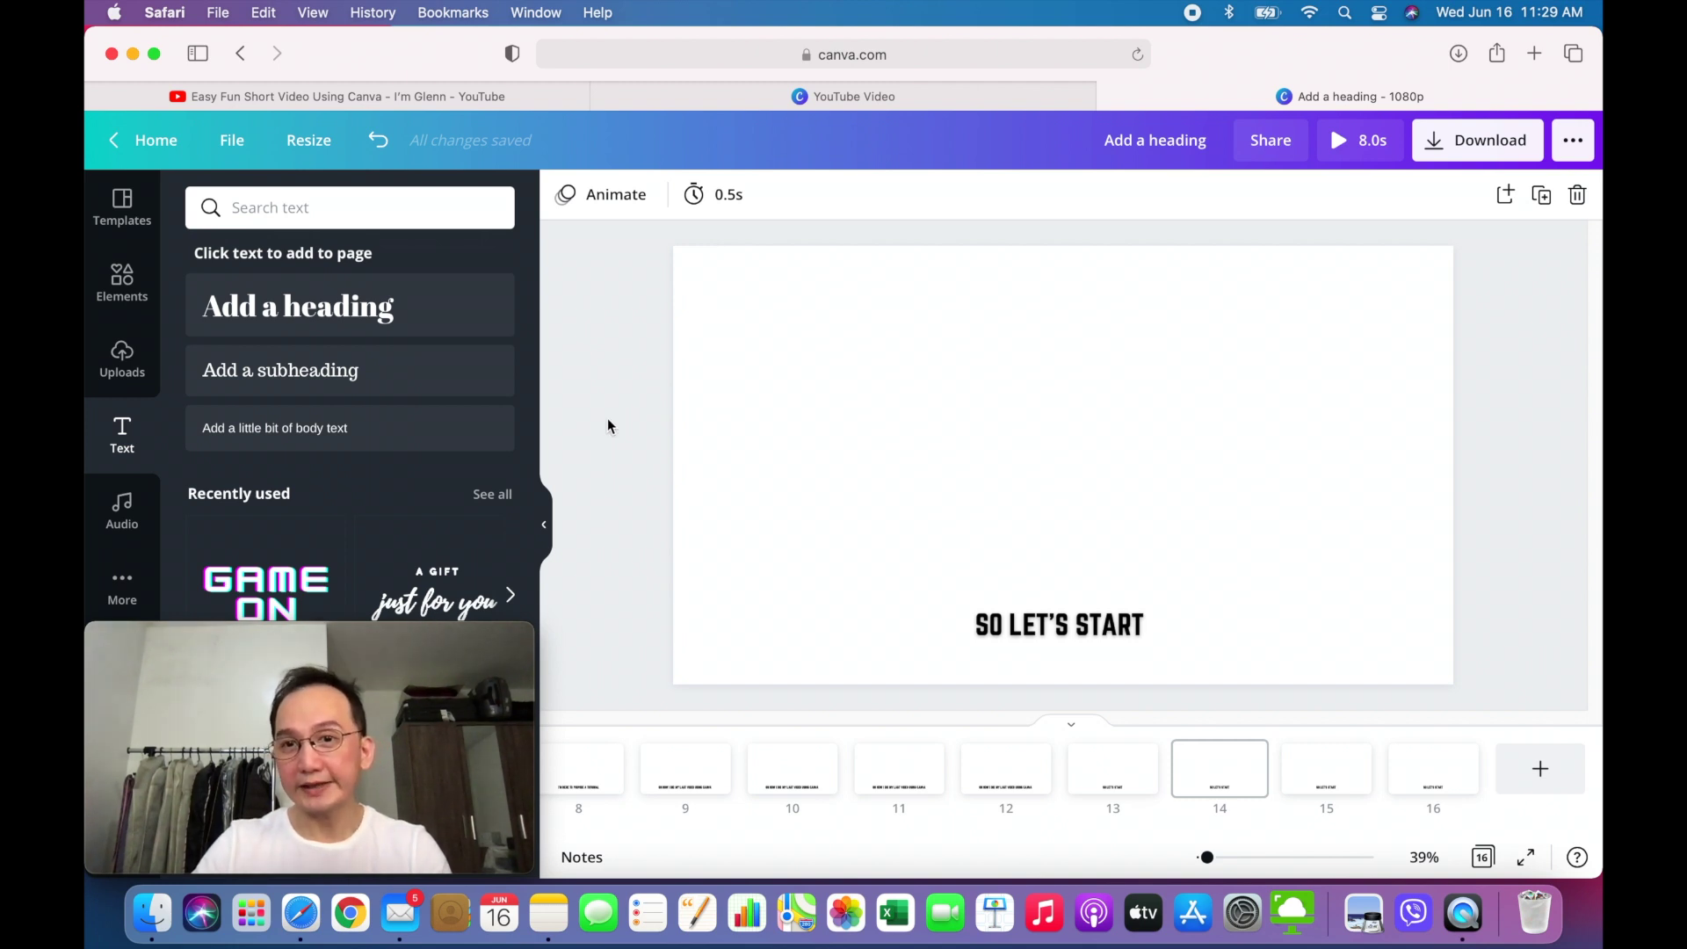
pyautogui.click(1338, 146)
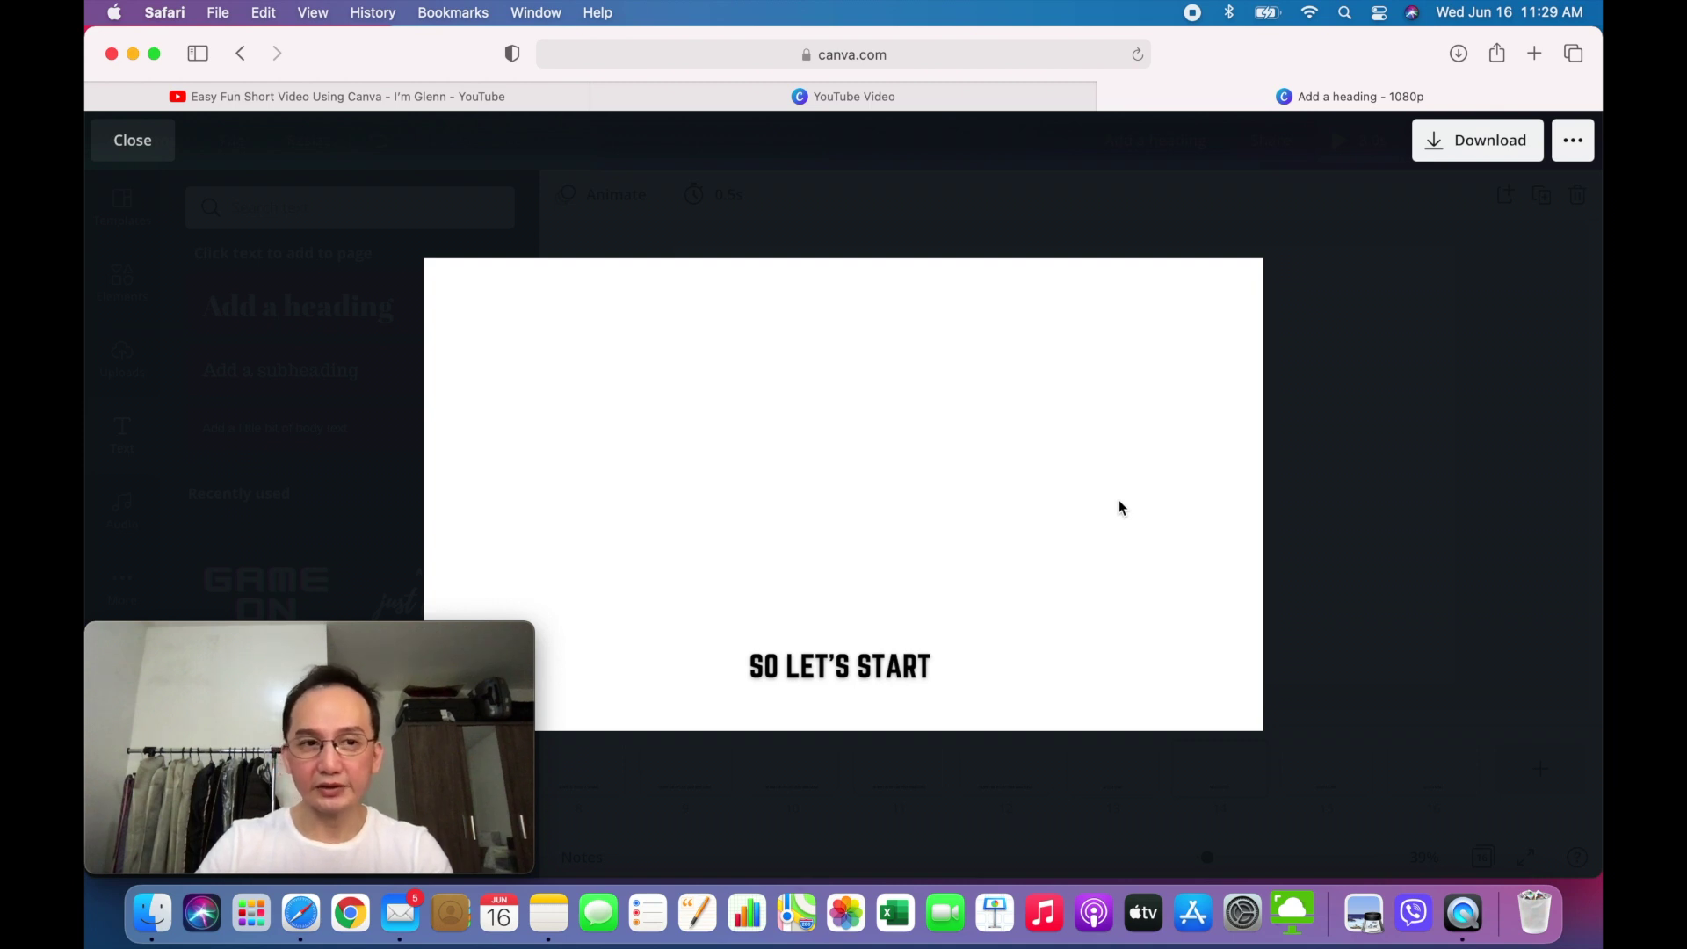
pyautogui.click(150, 152)
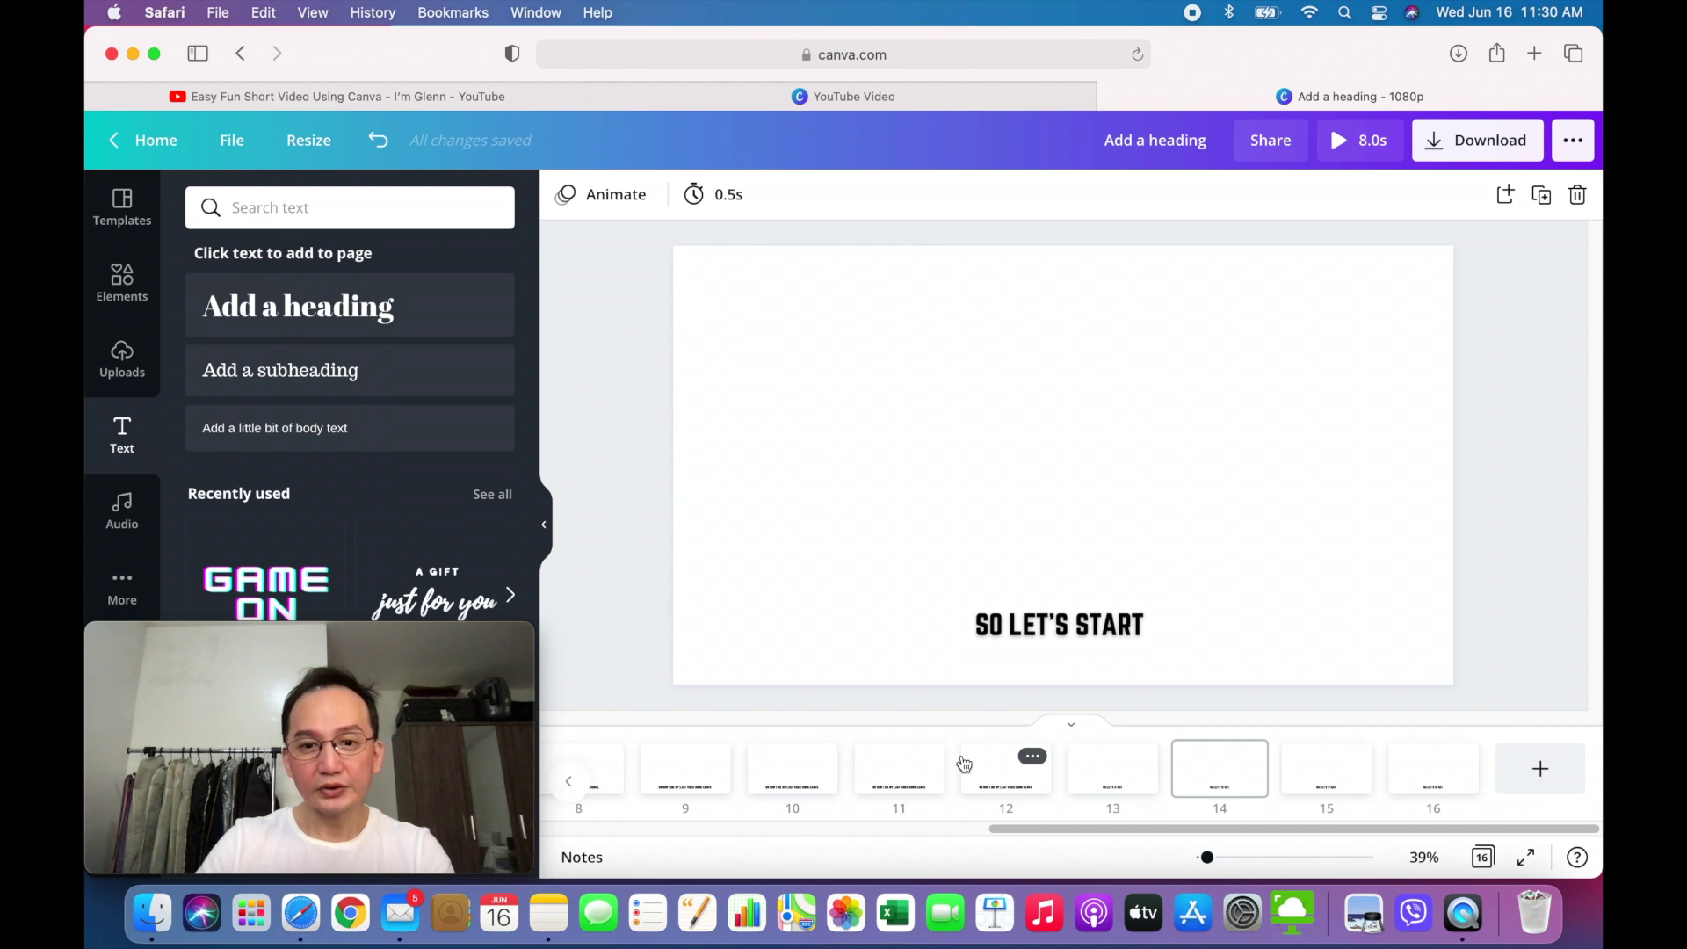
pyautogui.click(945, 829)
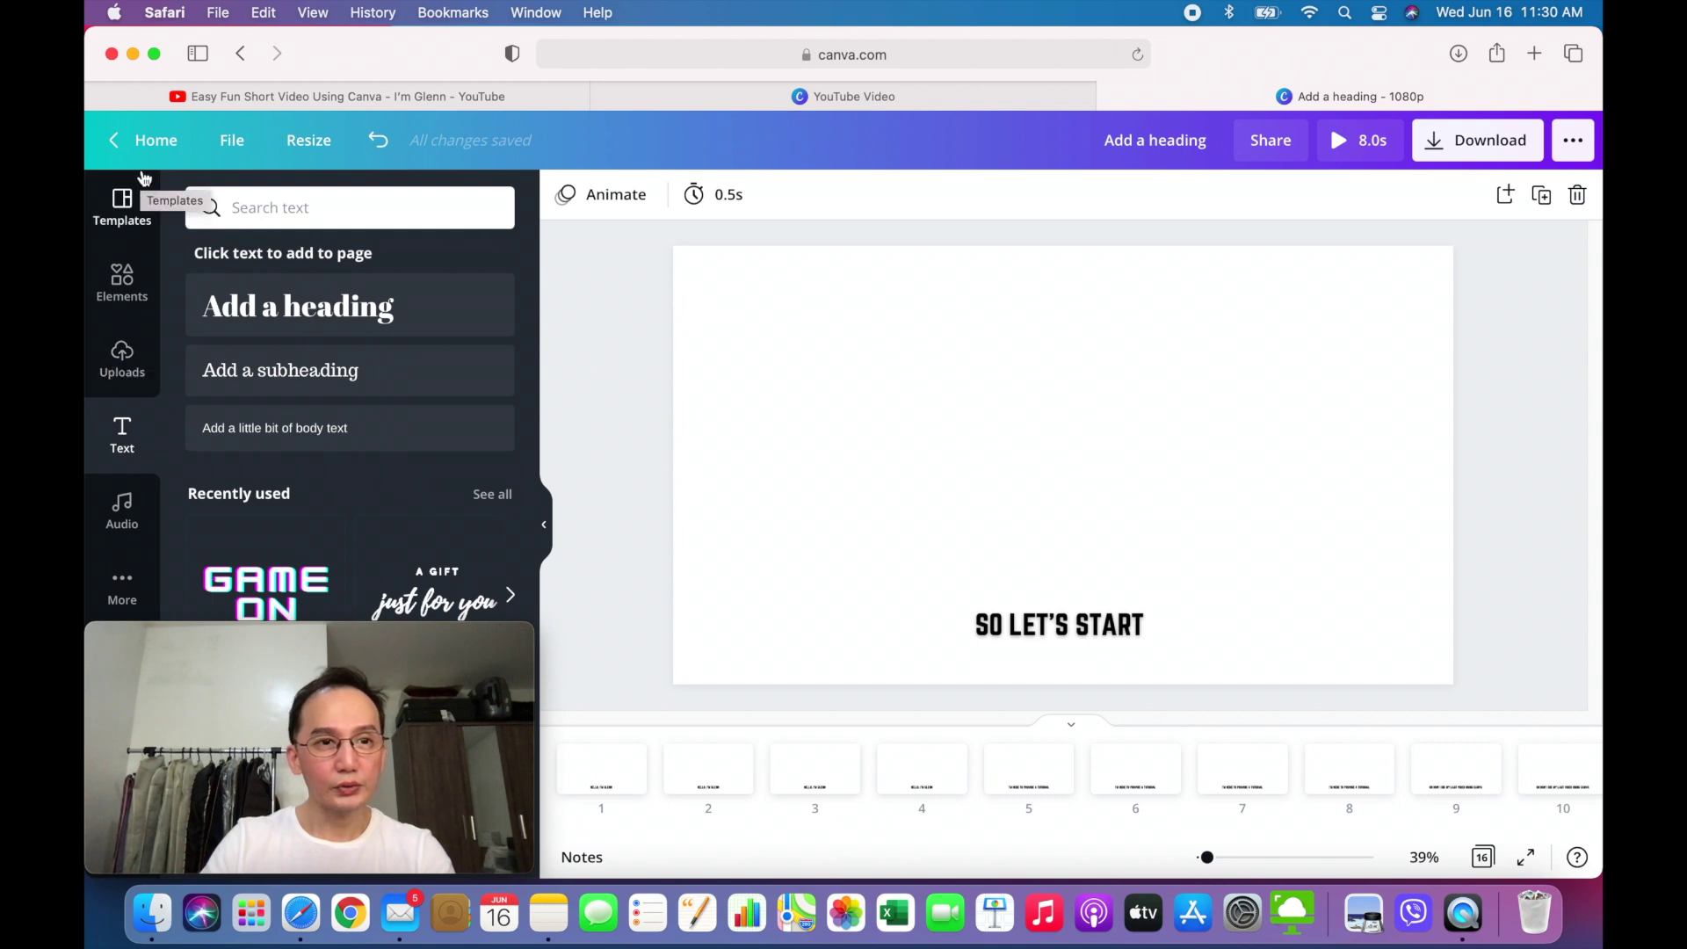
pyautogui.click(133, 363)
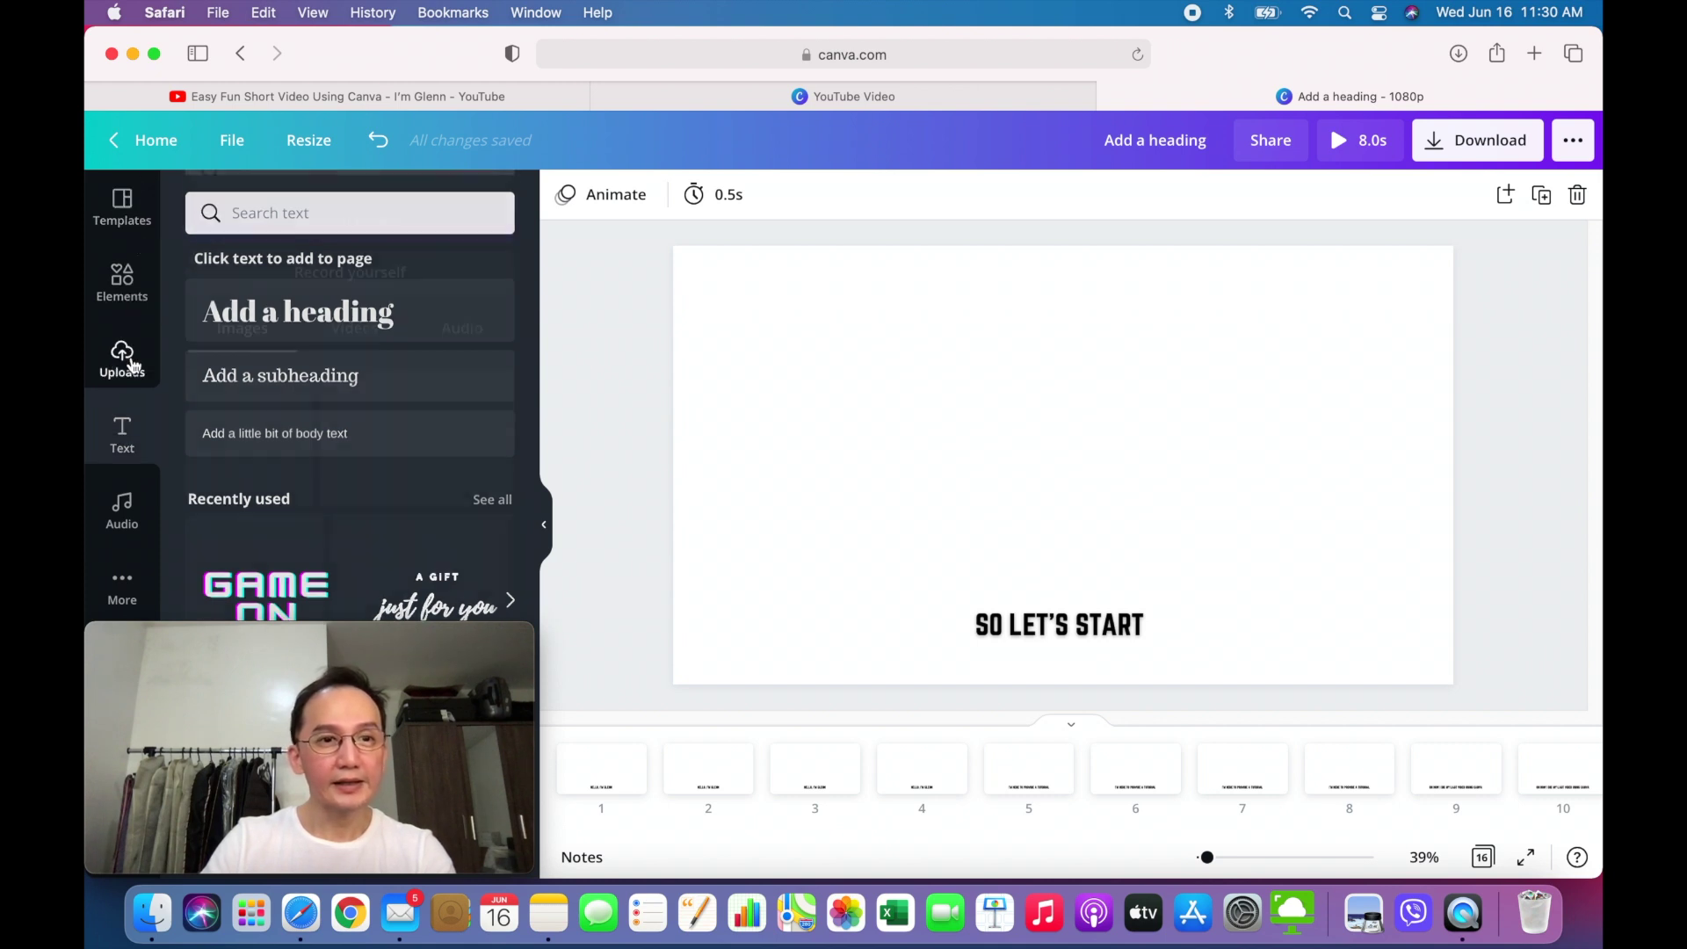
pyautogui.scroll(-3, 404, 527)
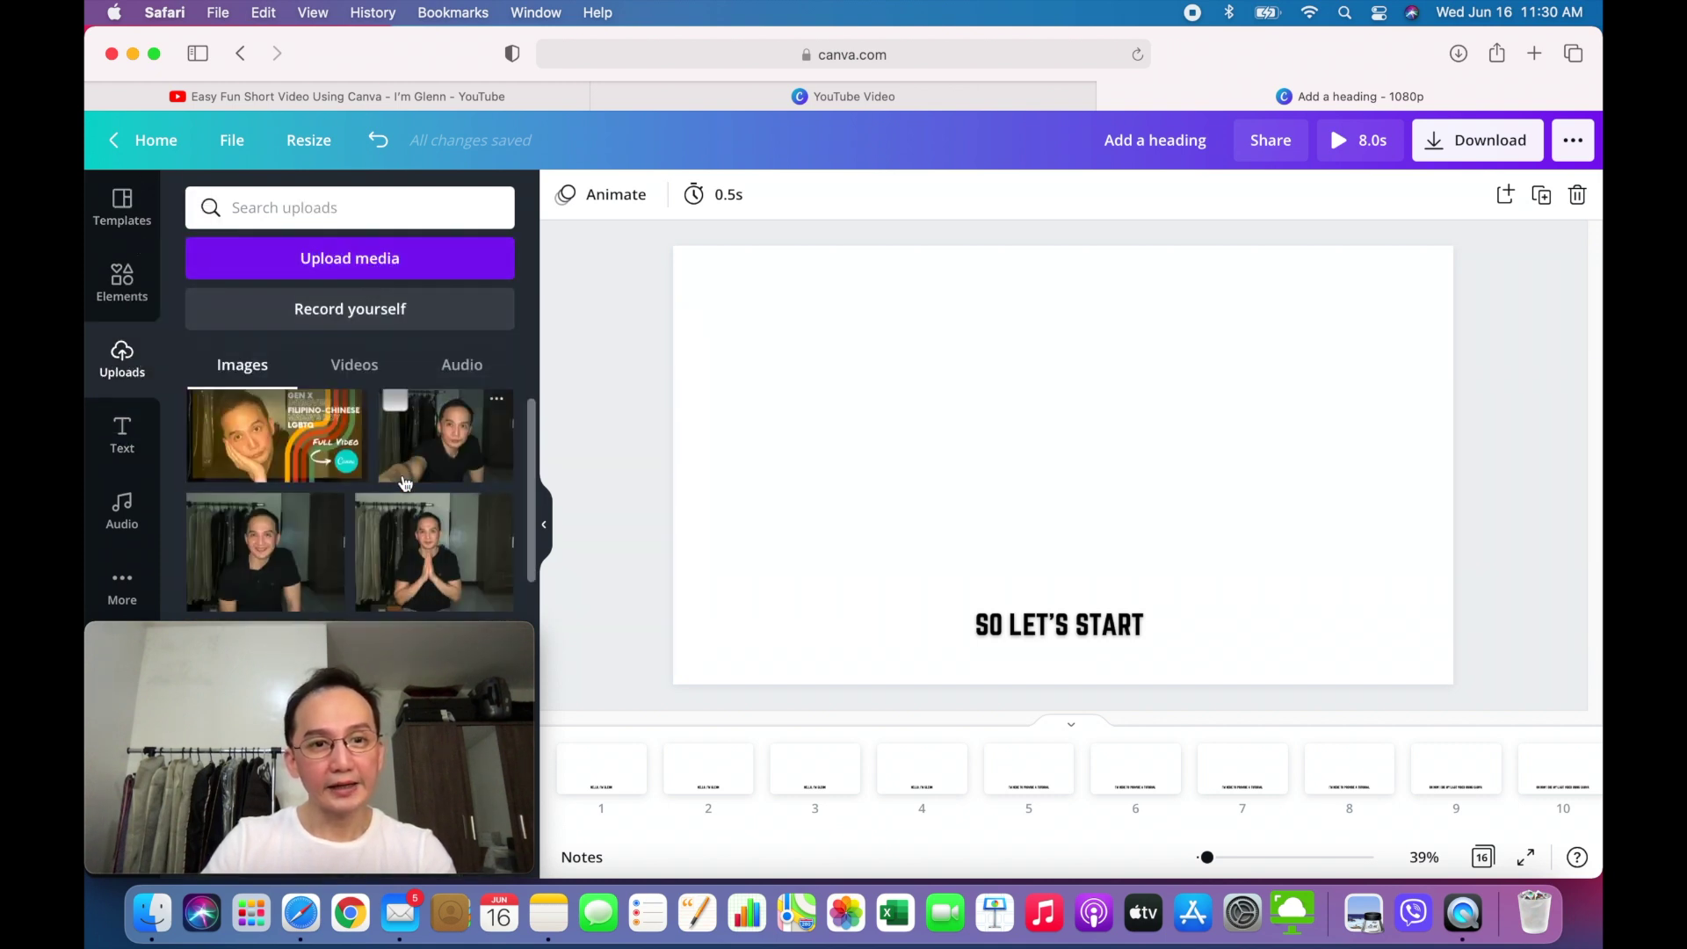
pyautogui.click(435, 640)
pyautogui.moveTo(434, 642); pyautogui.dragTo(1499, 45)
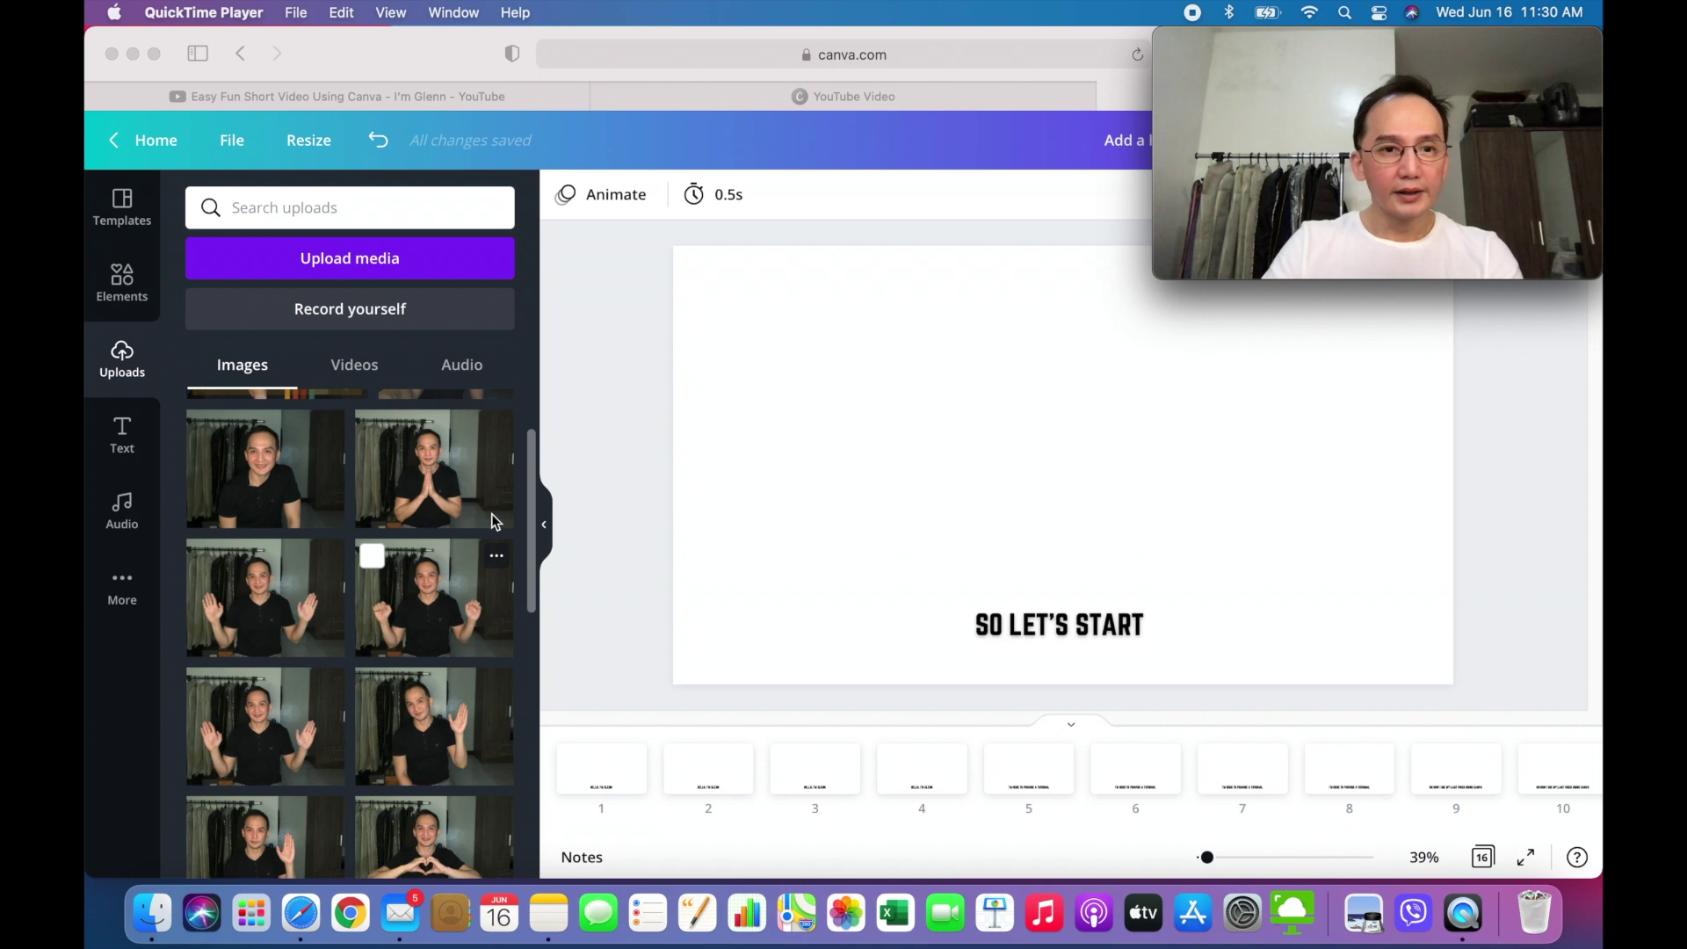
pyautogui.click(536, 522)
pyautogui.moveTo(534, 522); pyautogui.dragTo(542, 697)
pyautogui.scroll(-5, 431, 727)
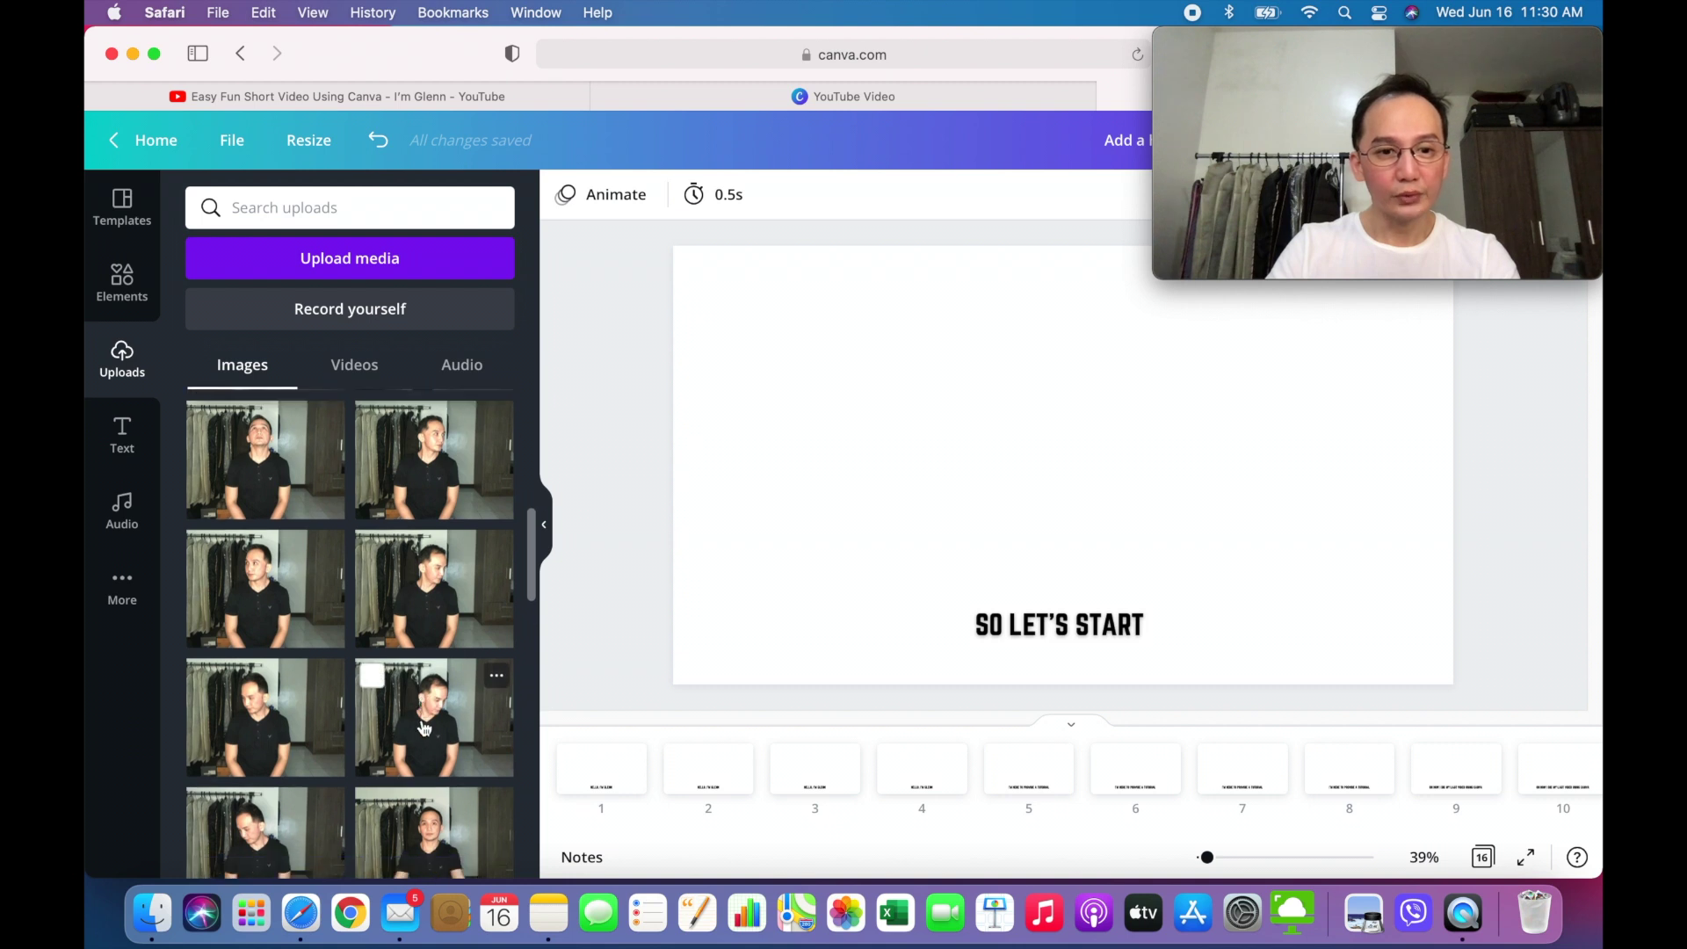
pyautogui.scroll(-6, 422, 722)
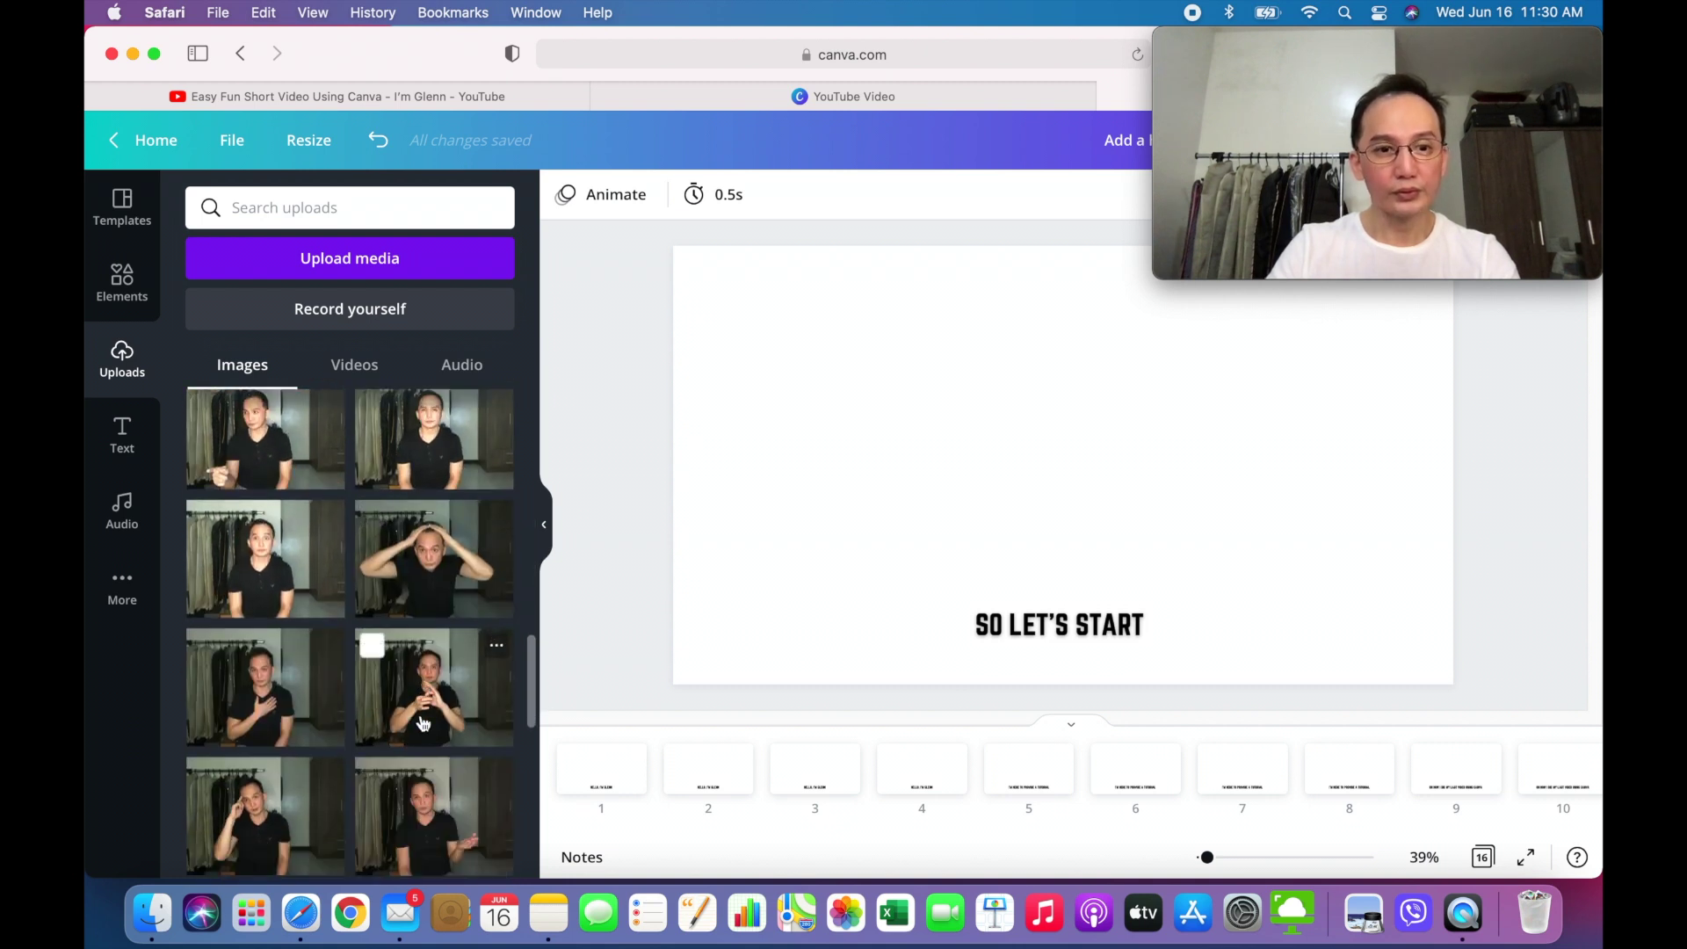
pyautogui.scroll(-1, 423, 722)
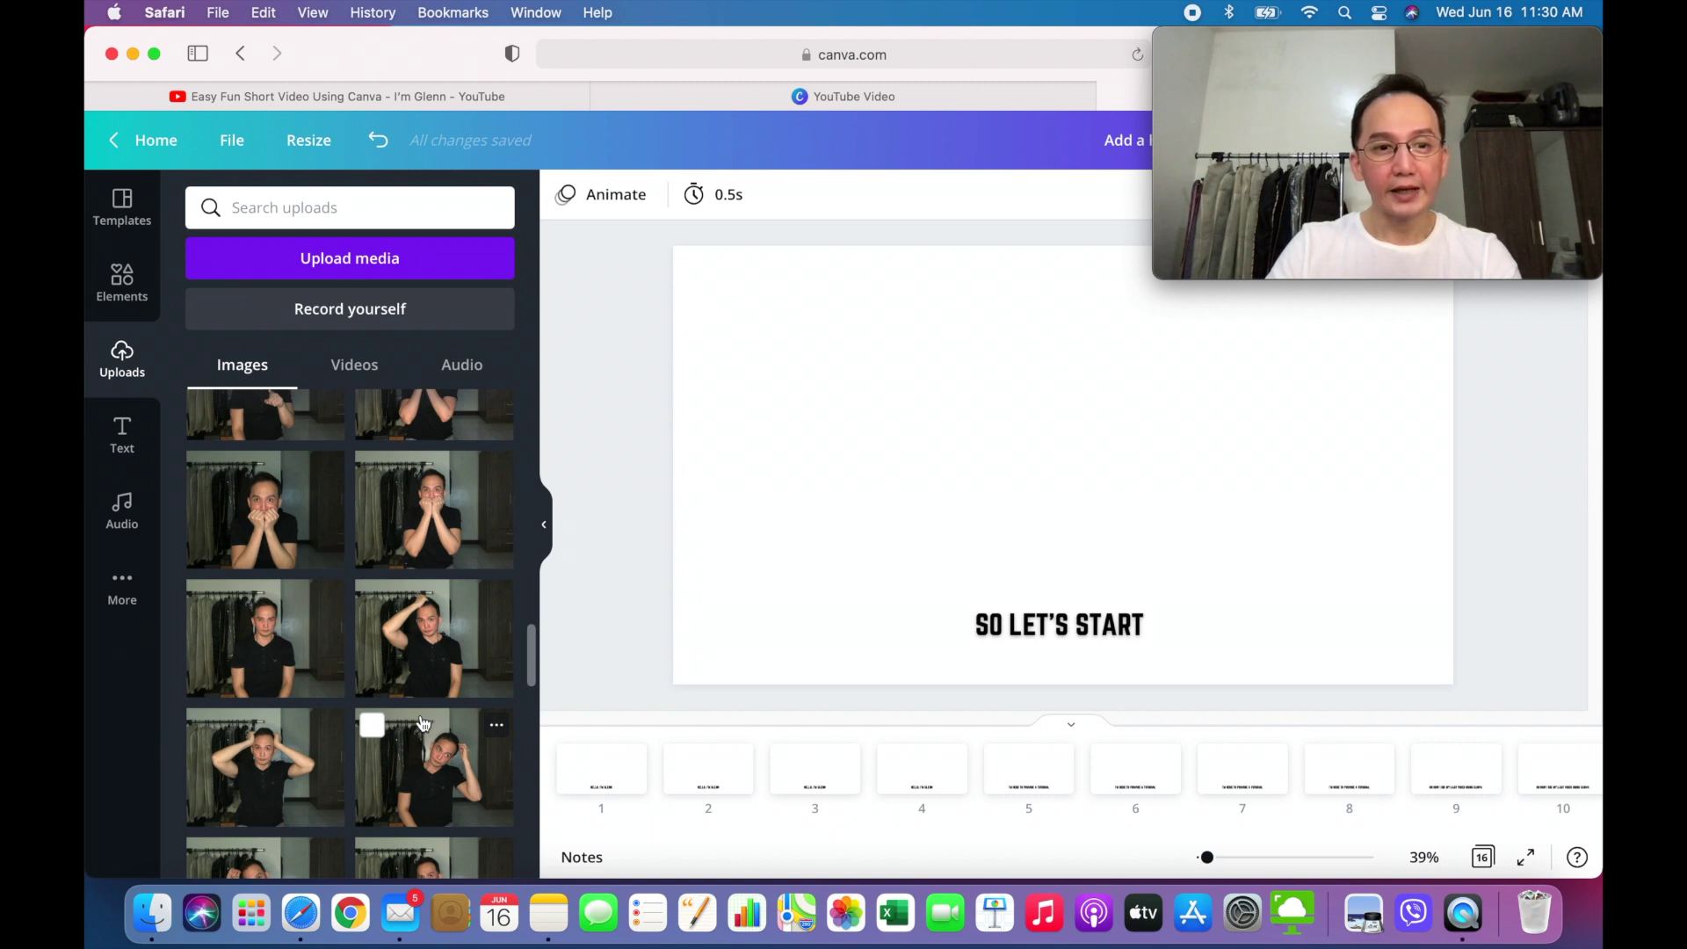
pyautogui.scroll(-1, 423, 722)
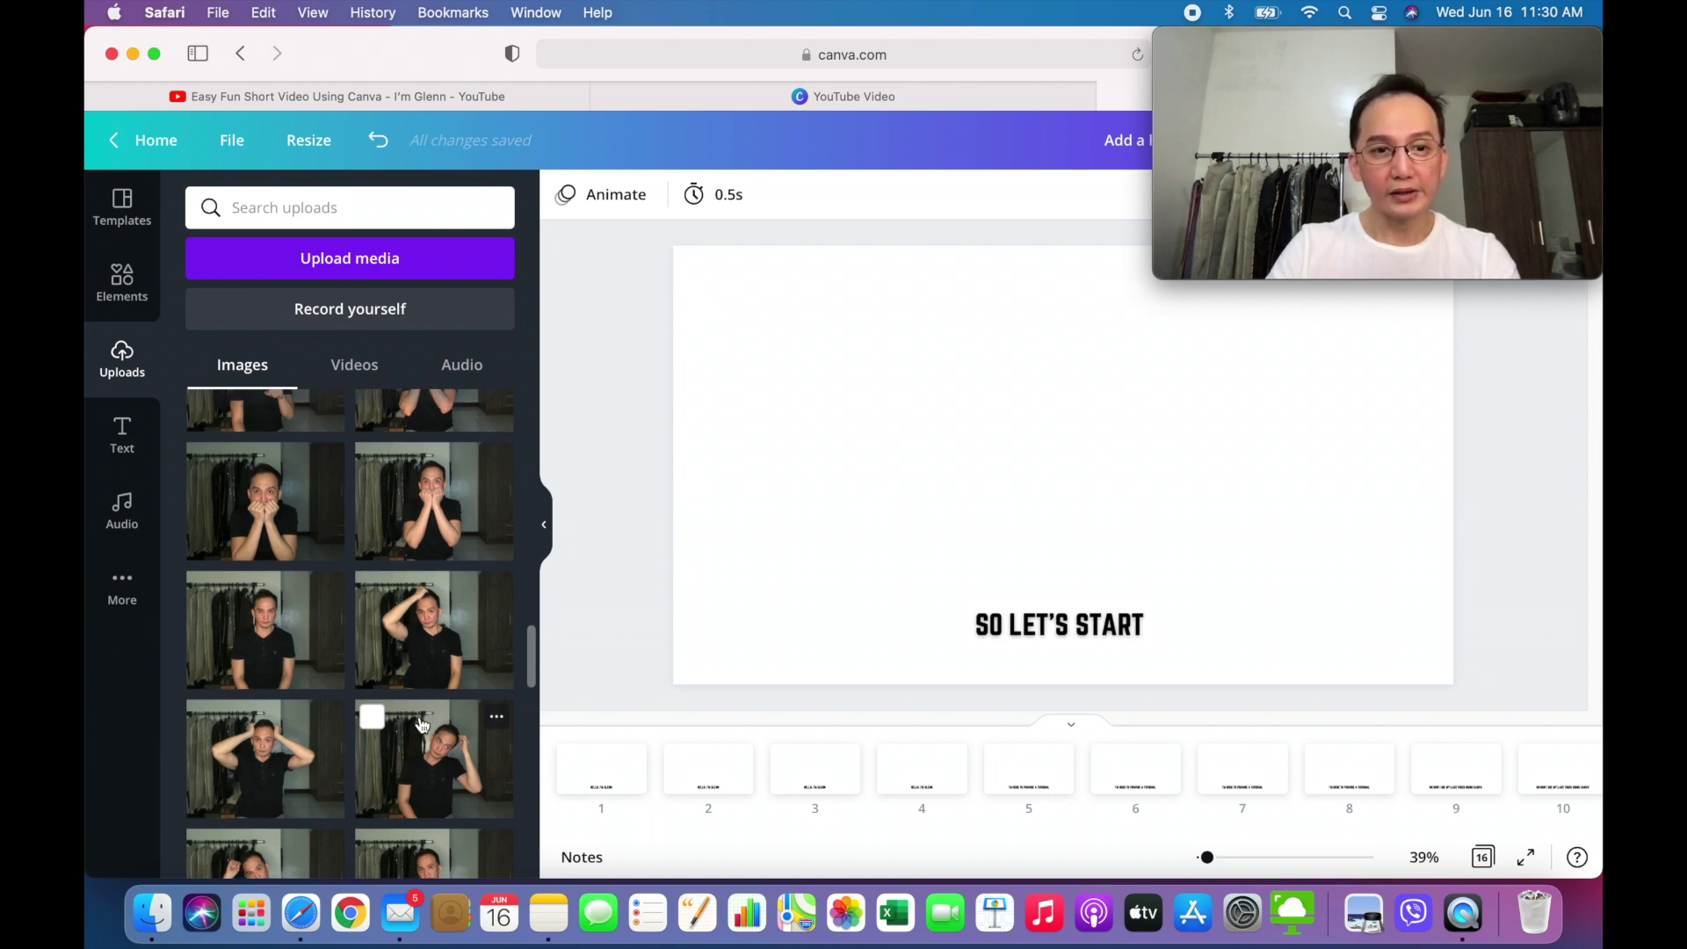
pyautogui.scroll(-6, 421, 724)
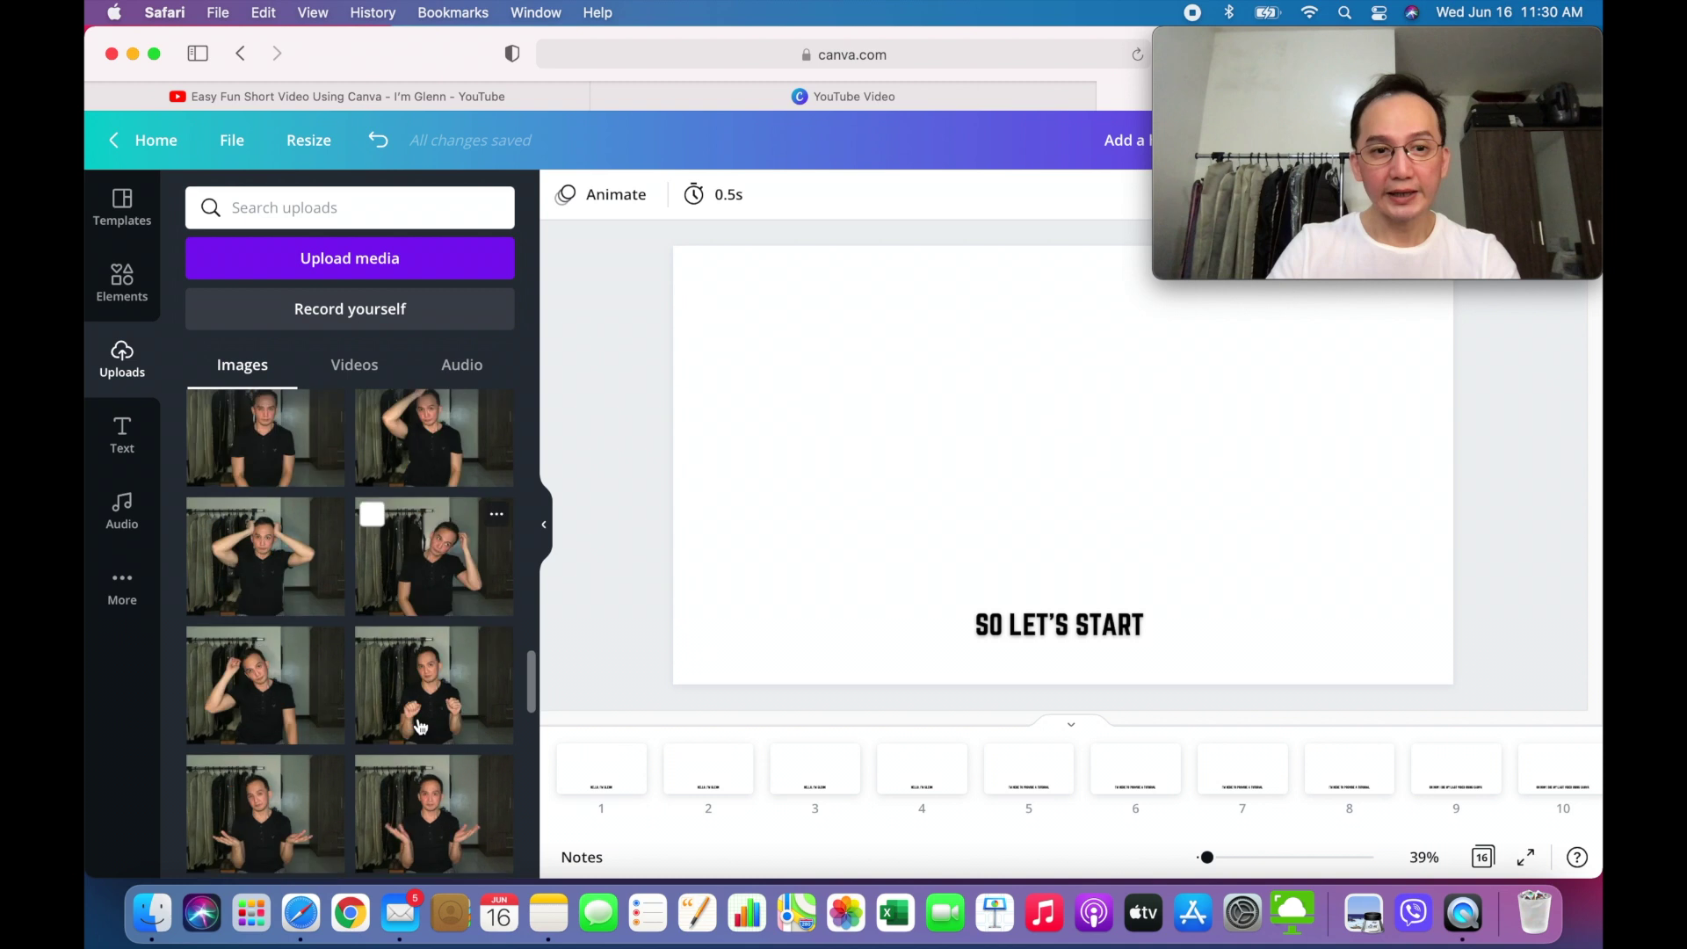
pyautogui.scroll(-4, 421, 726)
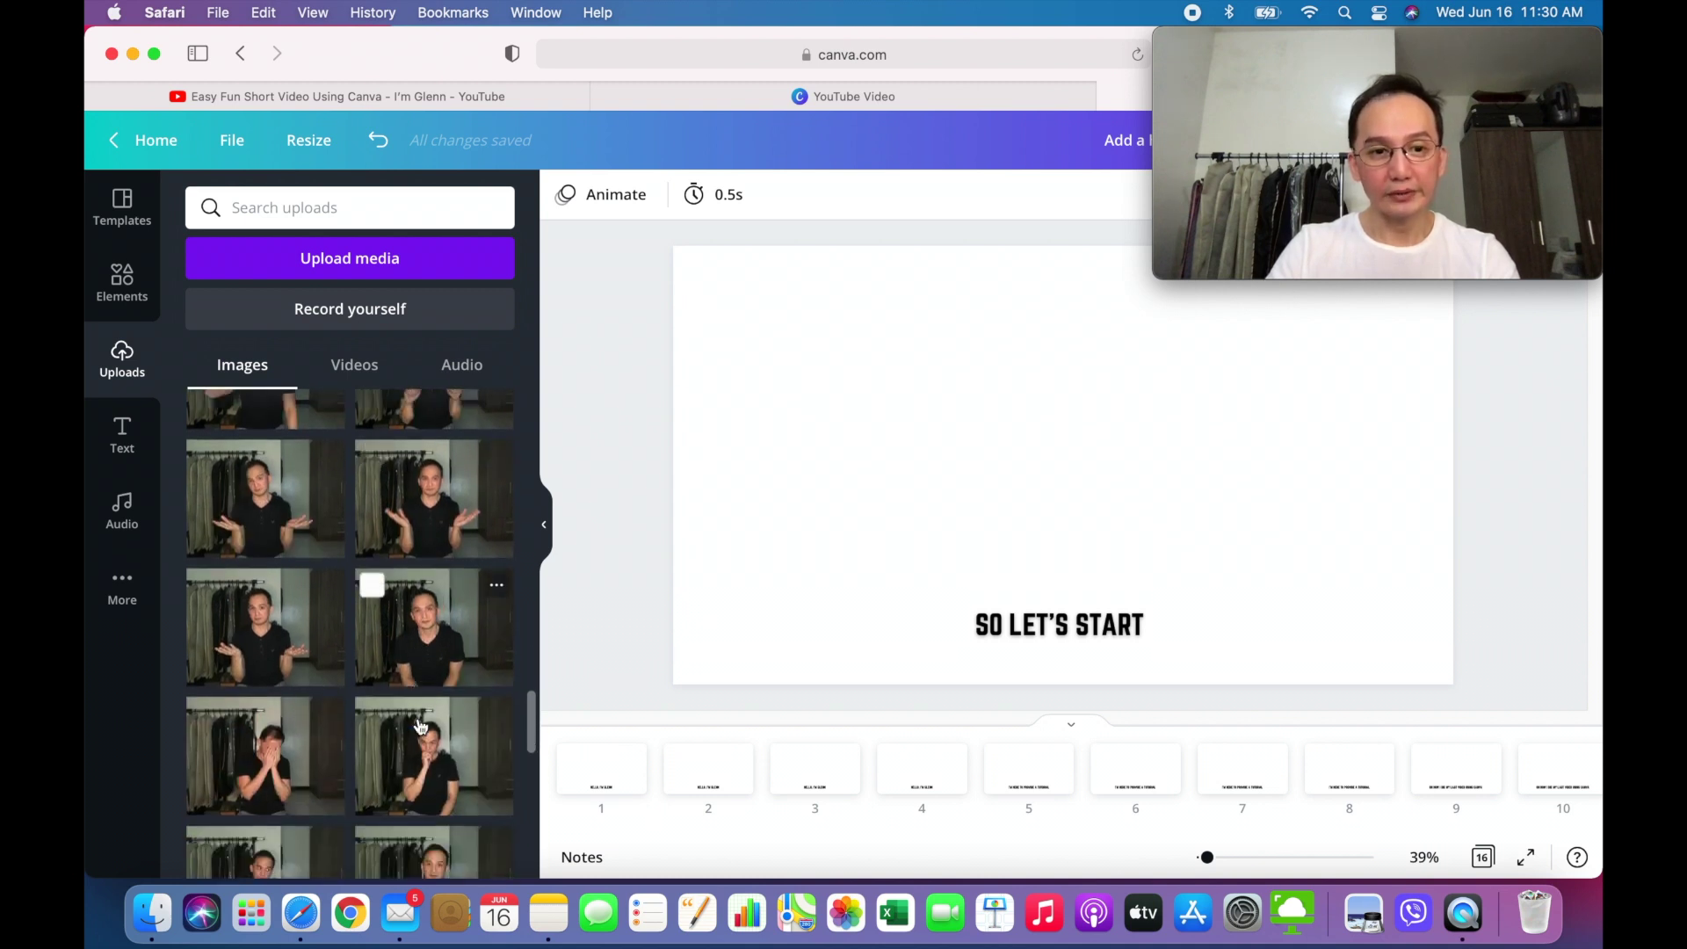
pyautogui.scroll(-5, 420, 726)
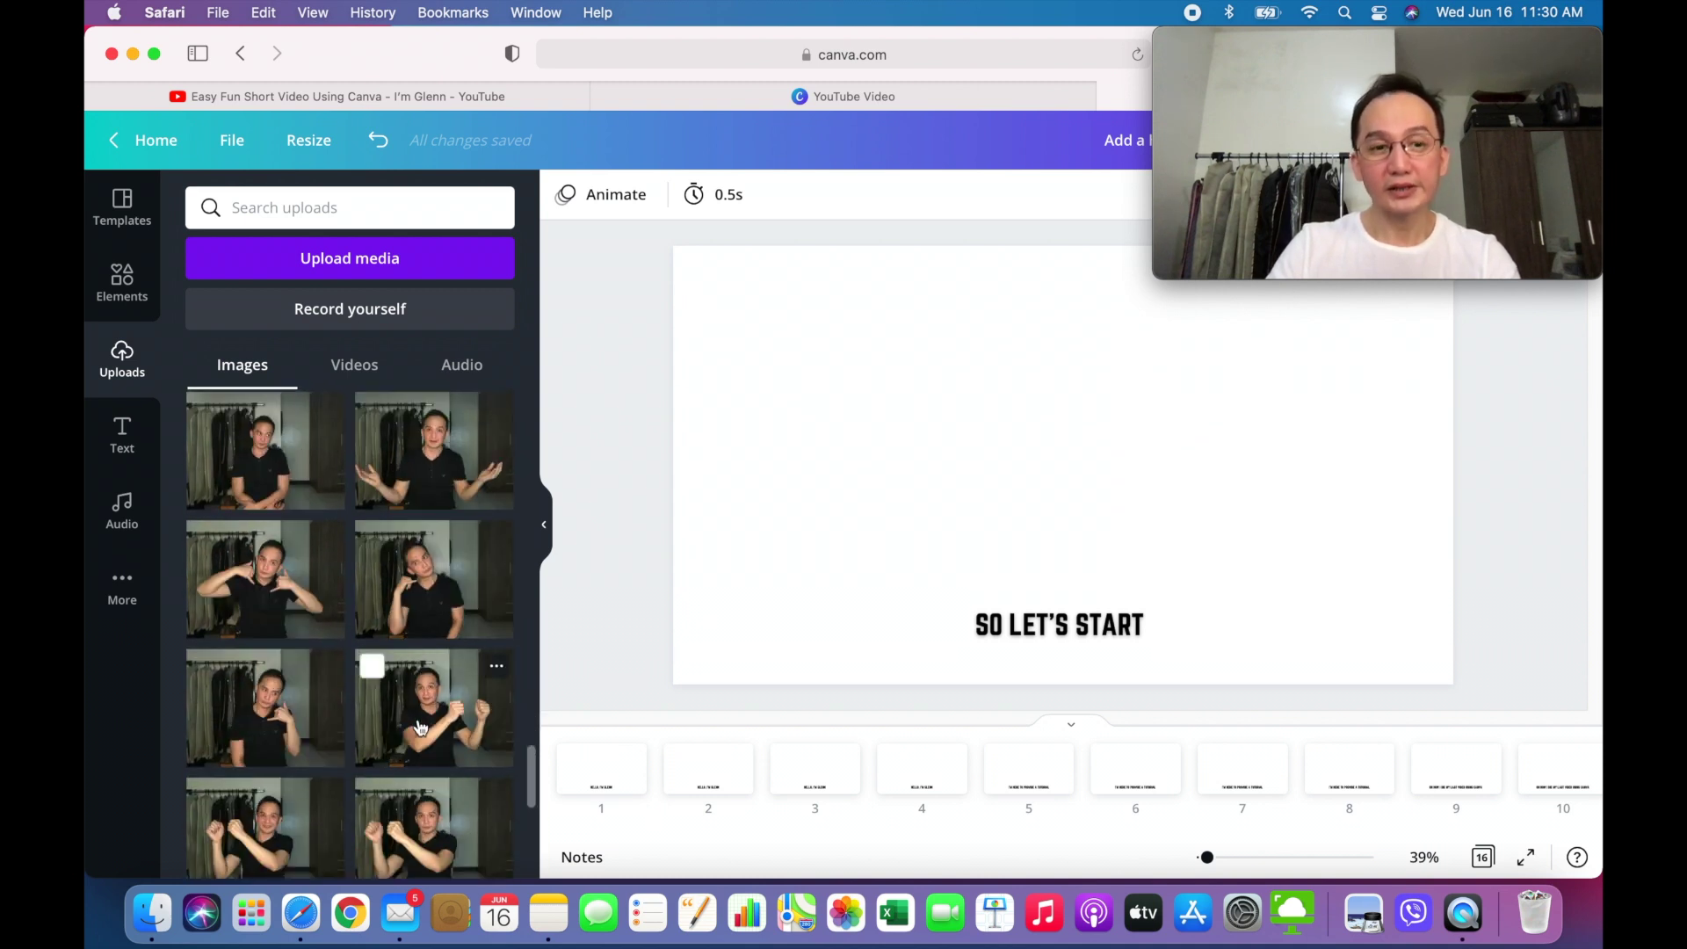
pyautogui.scroll(-5, 420, 726)
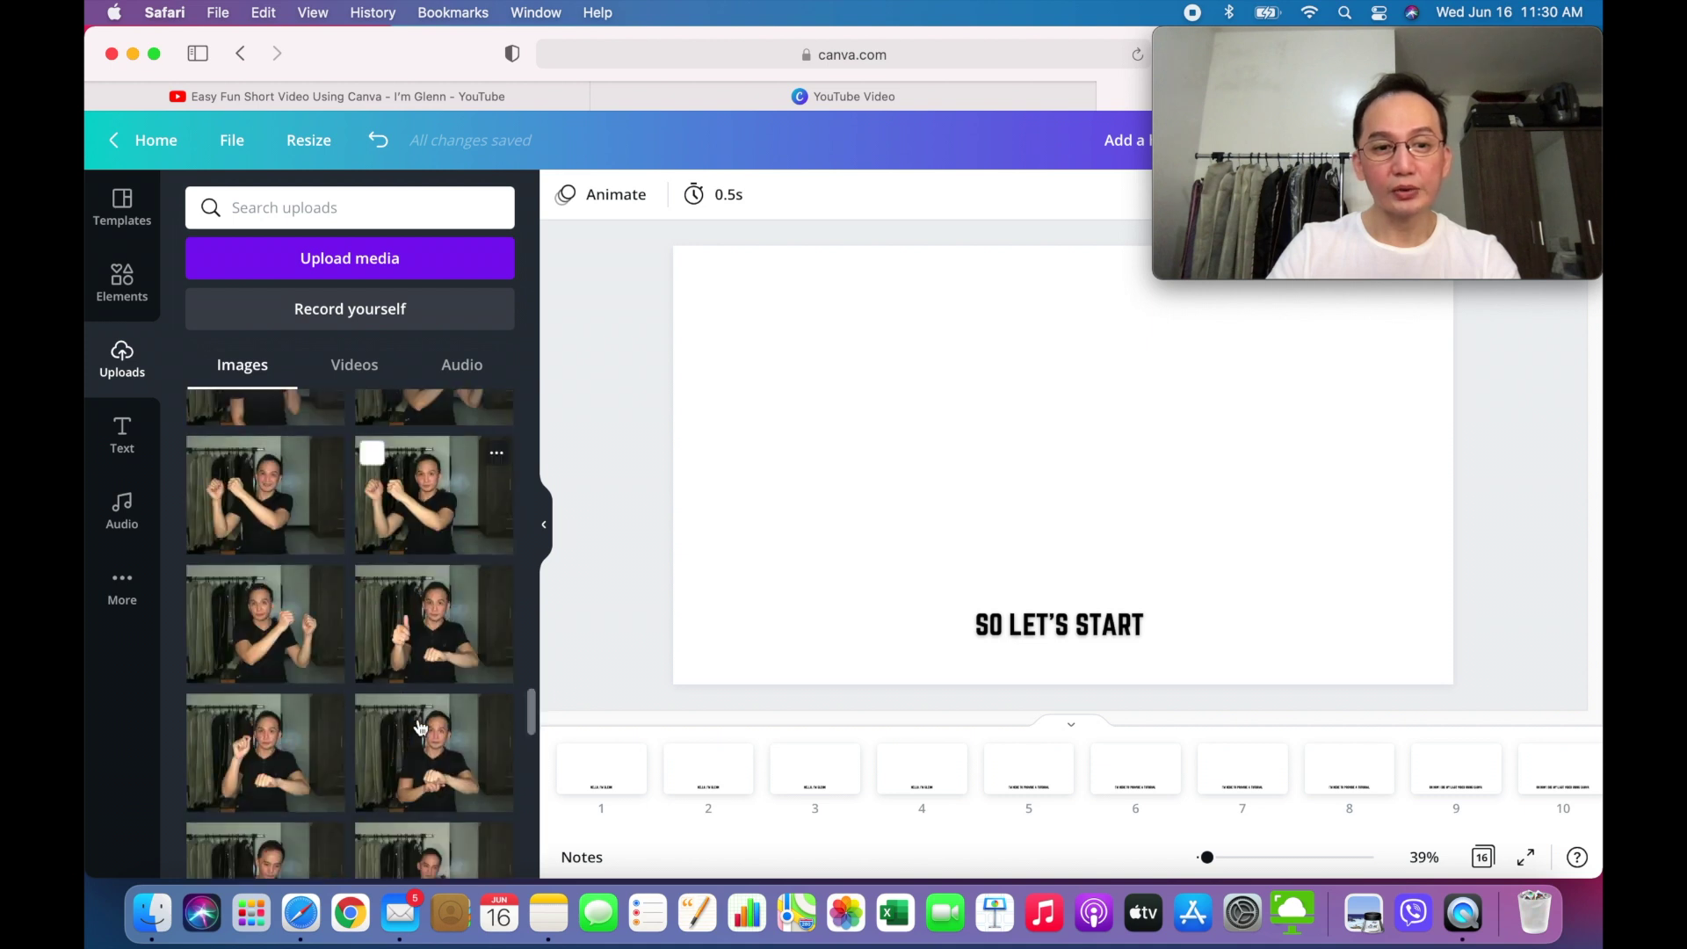
pyautogui.scroll(-5, 420, 726)
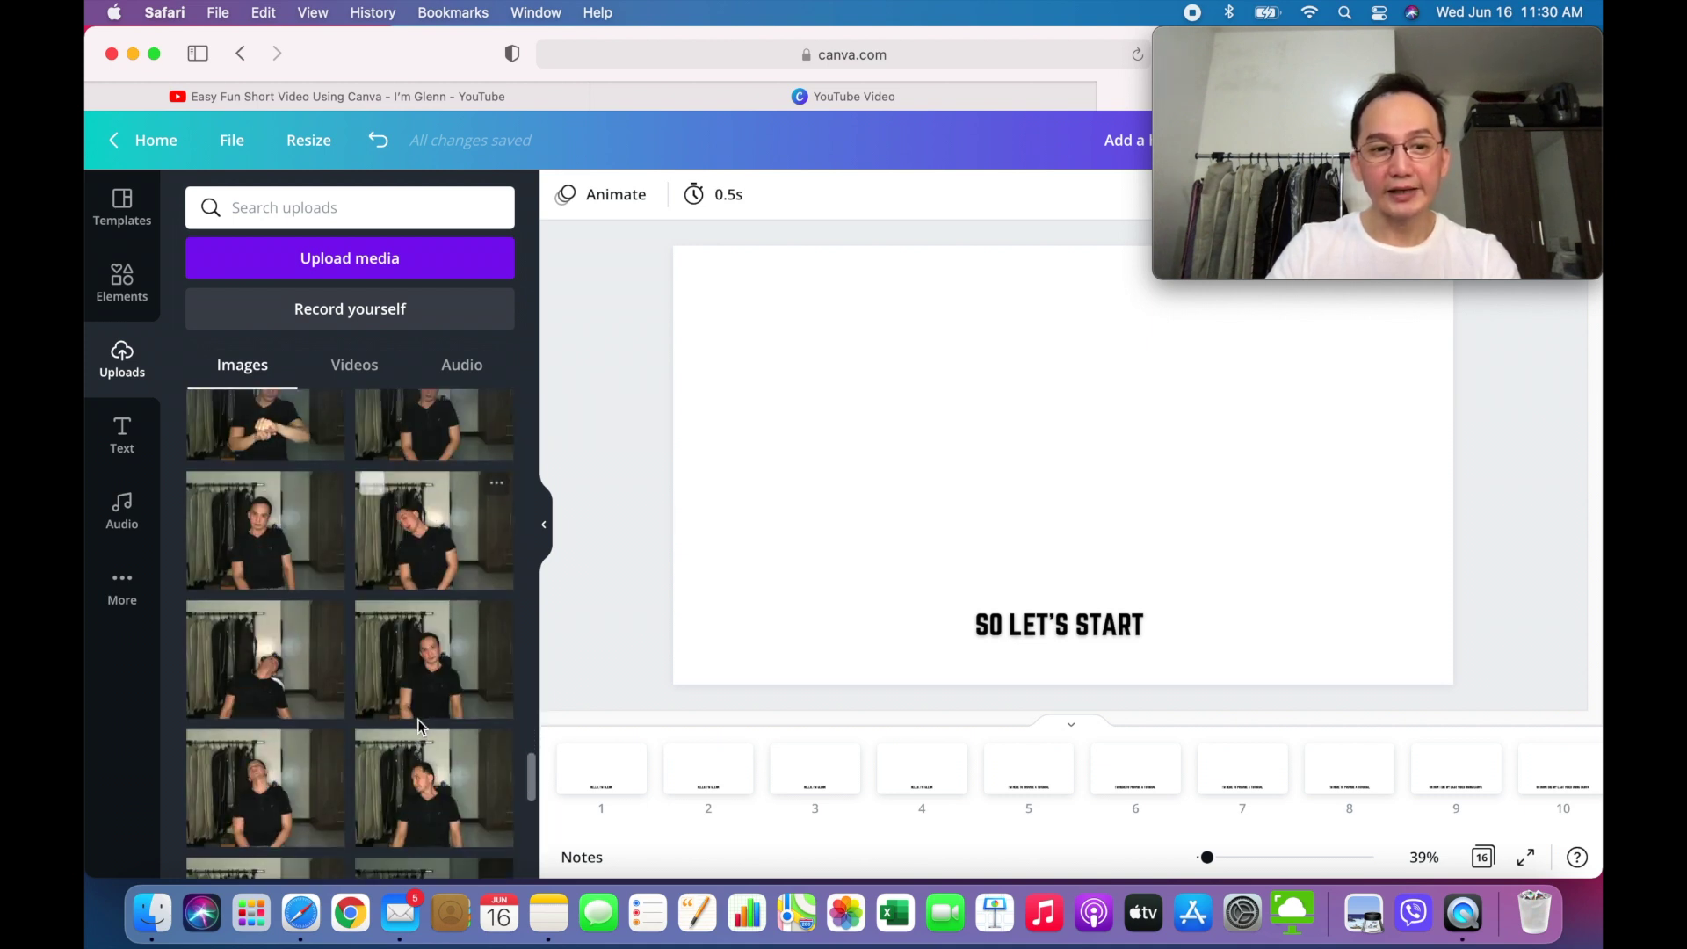
pyautogui.scroll(-2, 419, 728)
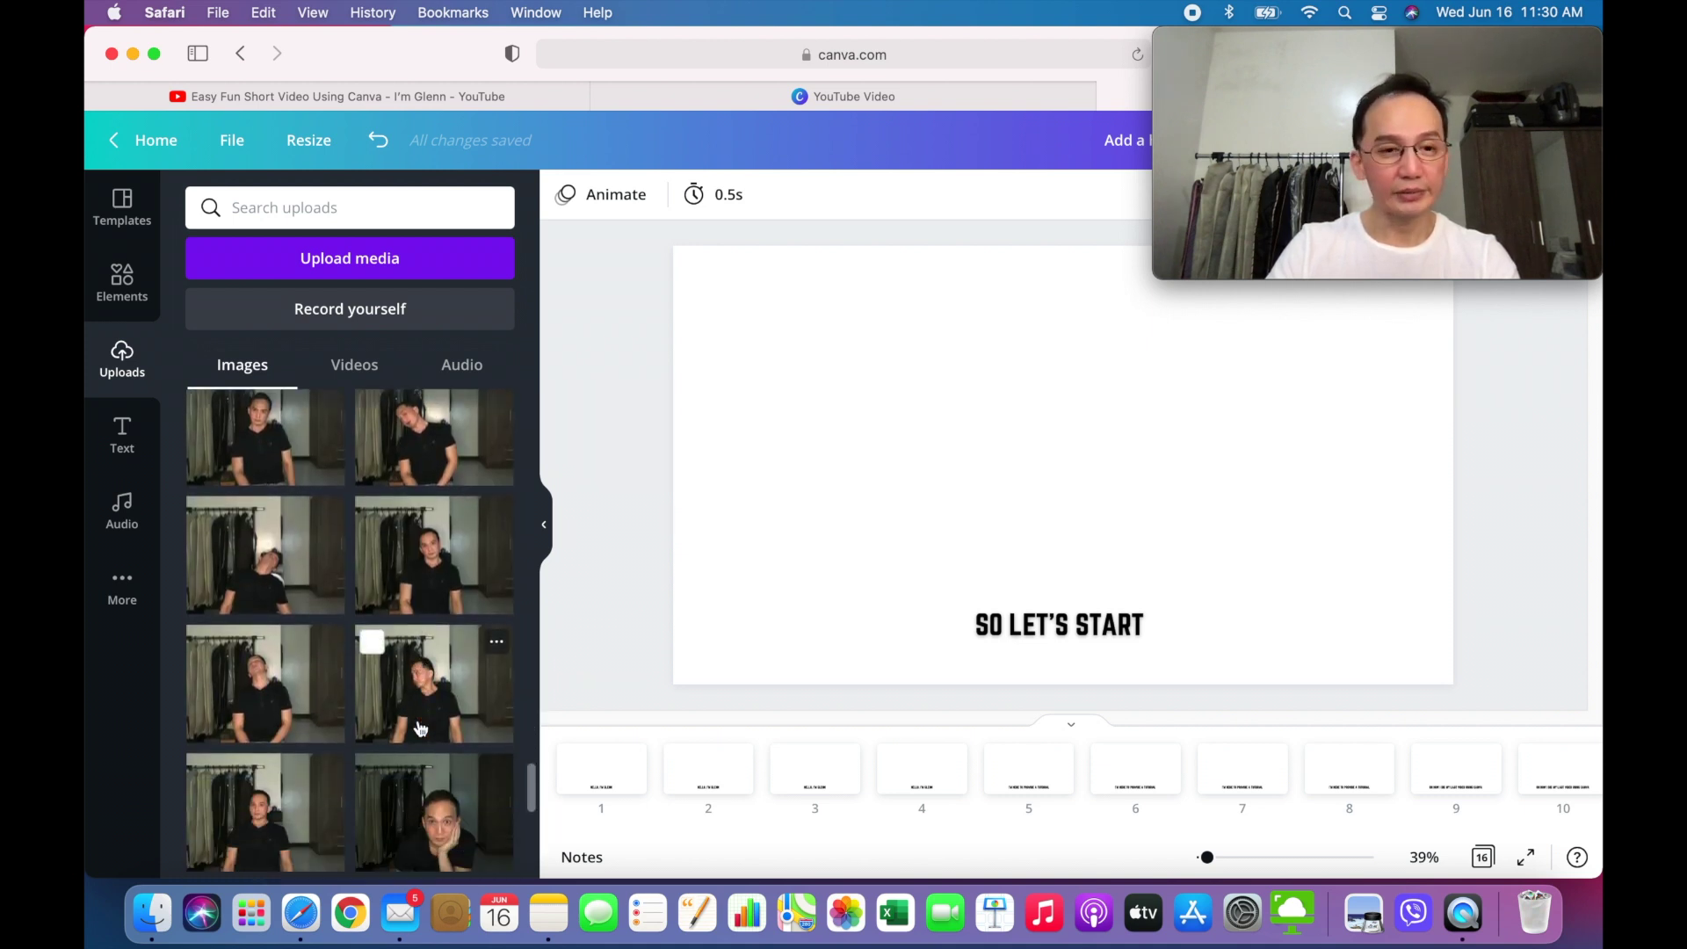
pyautogui.scroll(-4, 420, 727)
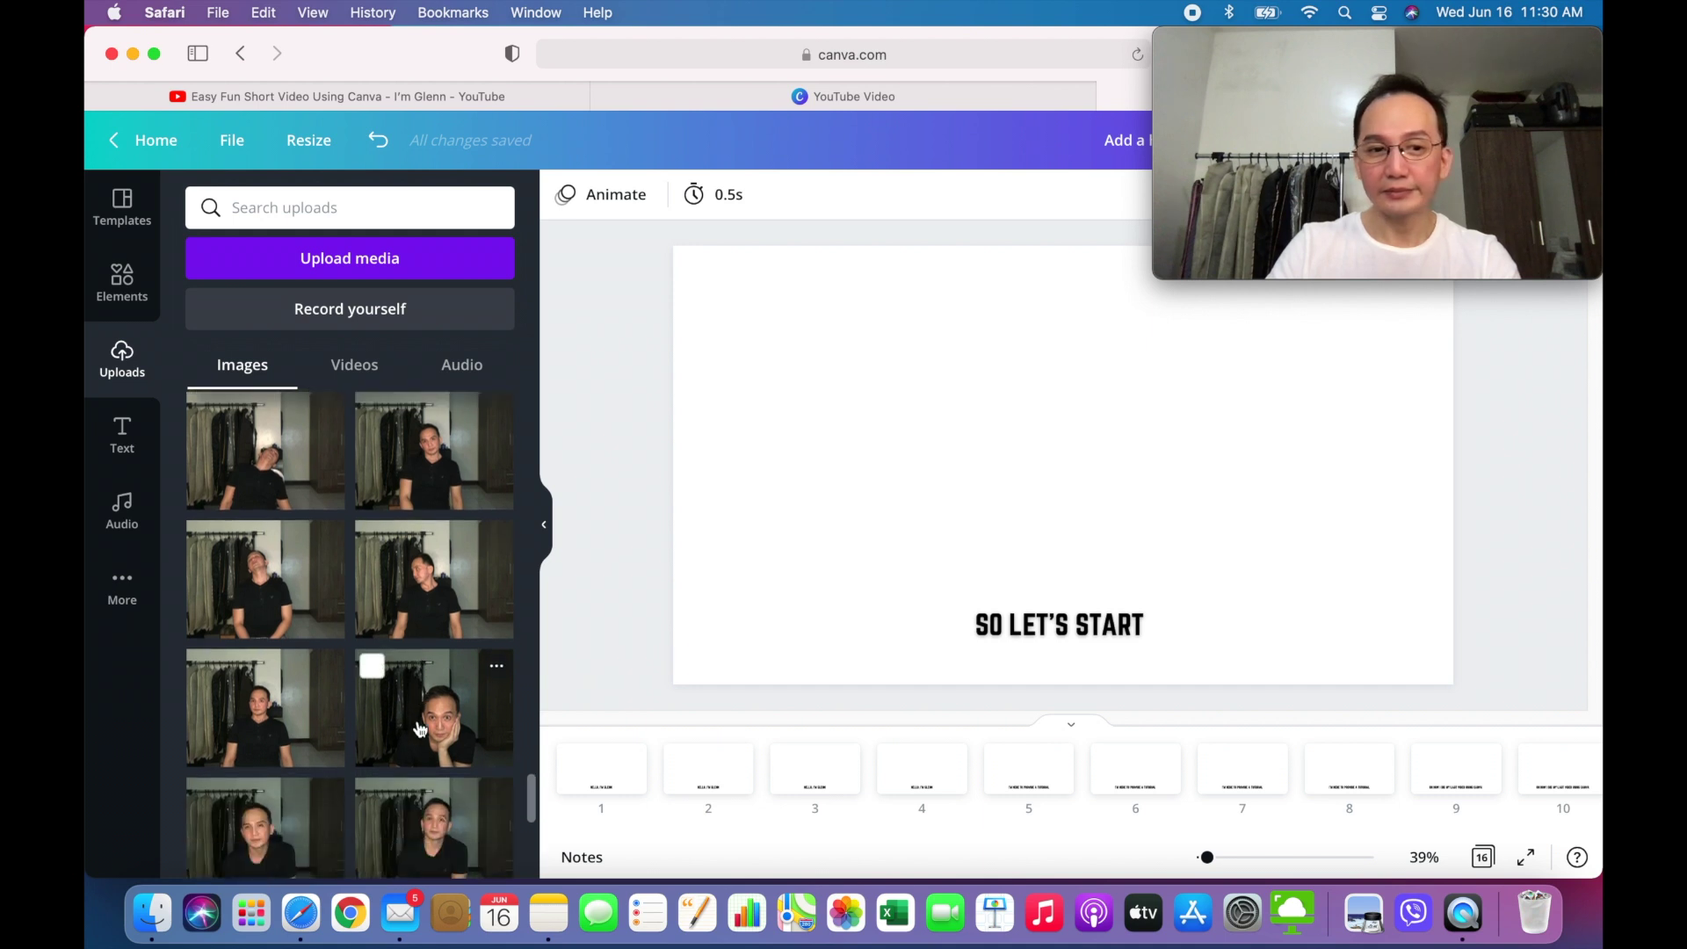
pyautogui.scroll(-3, 420, 728)
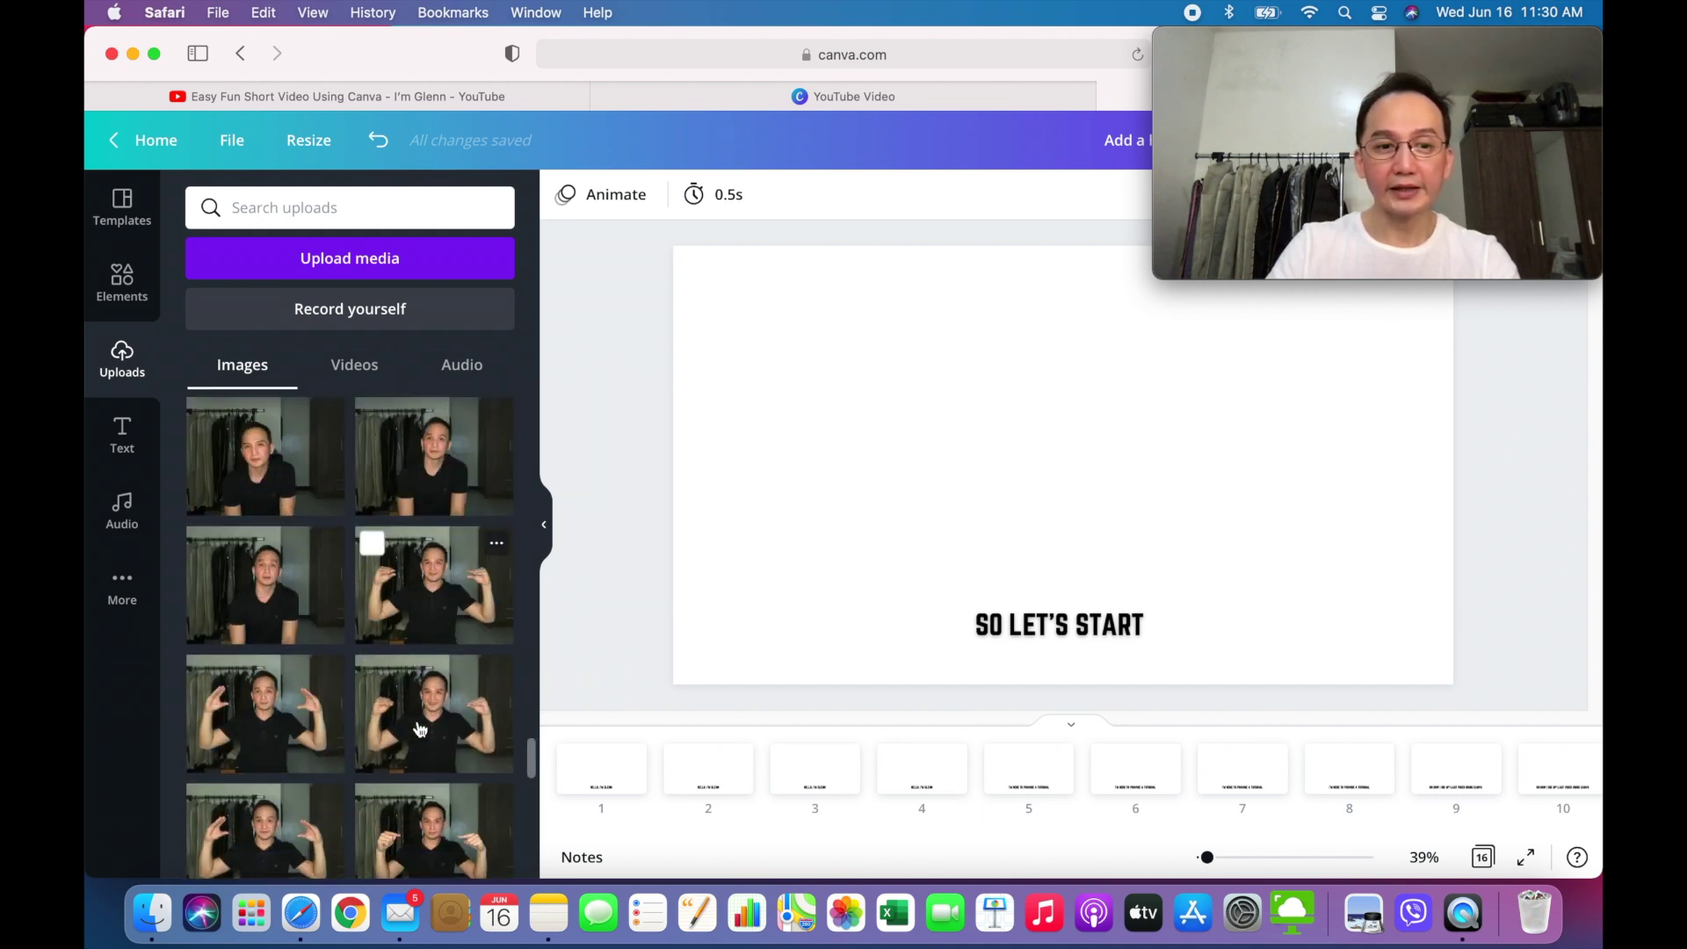
pyautogui.scroll(-5, 419, 727)
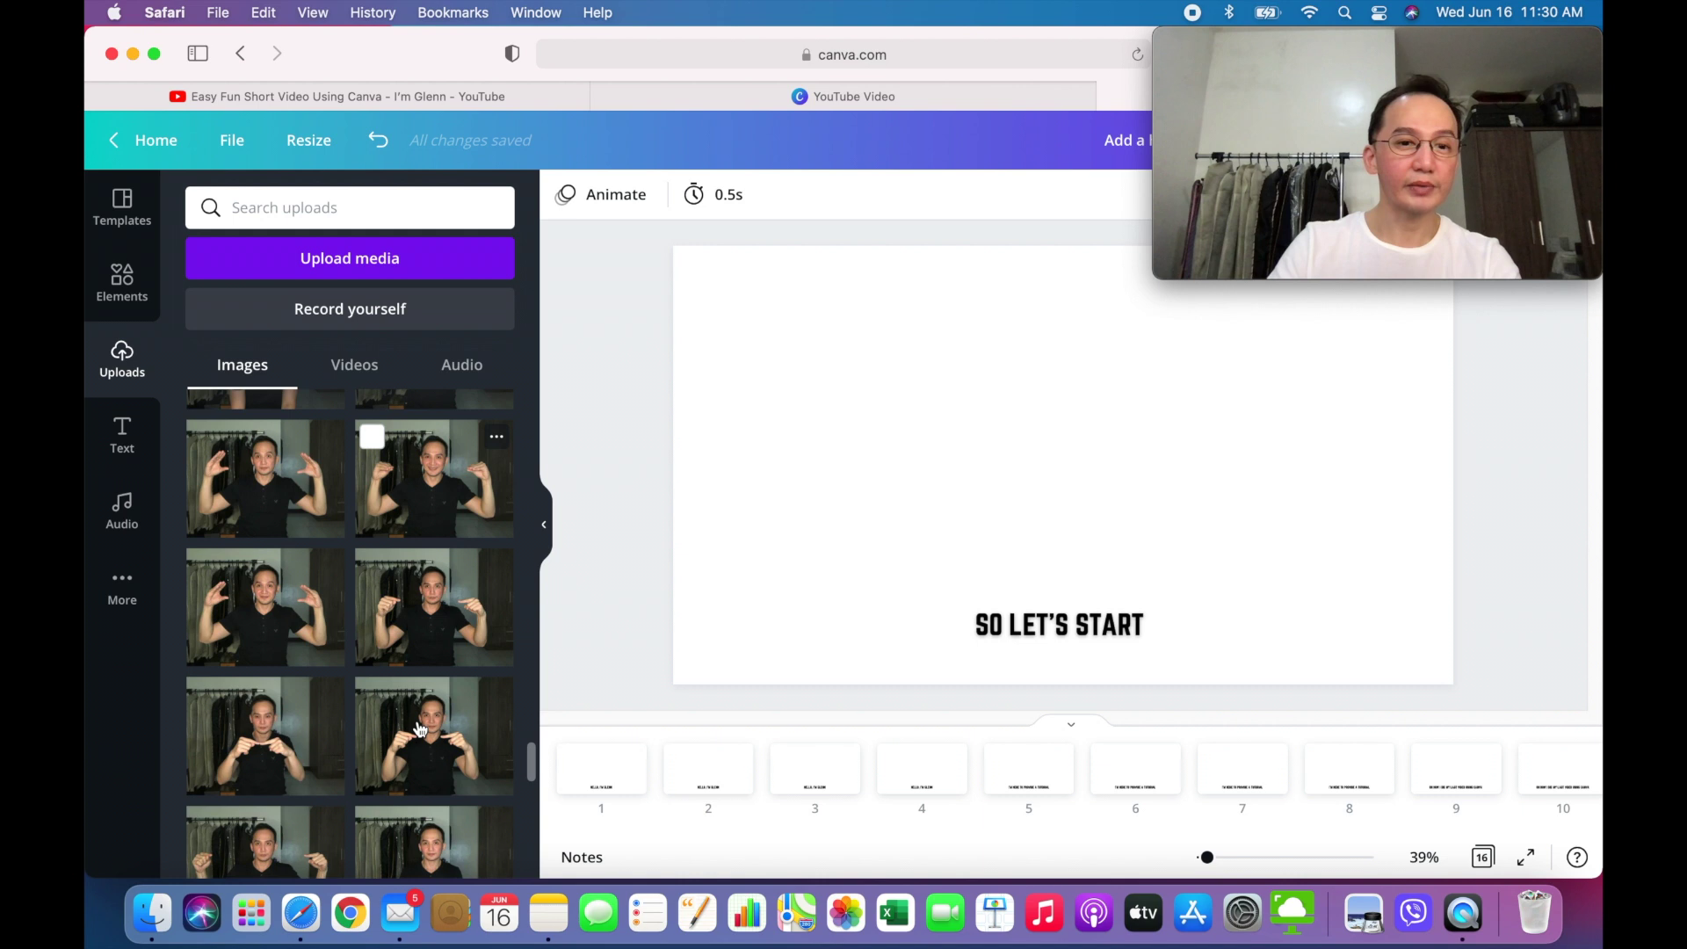
pyautogui.scroll(5, 420, 728)
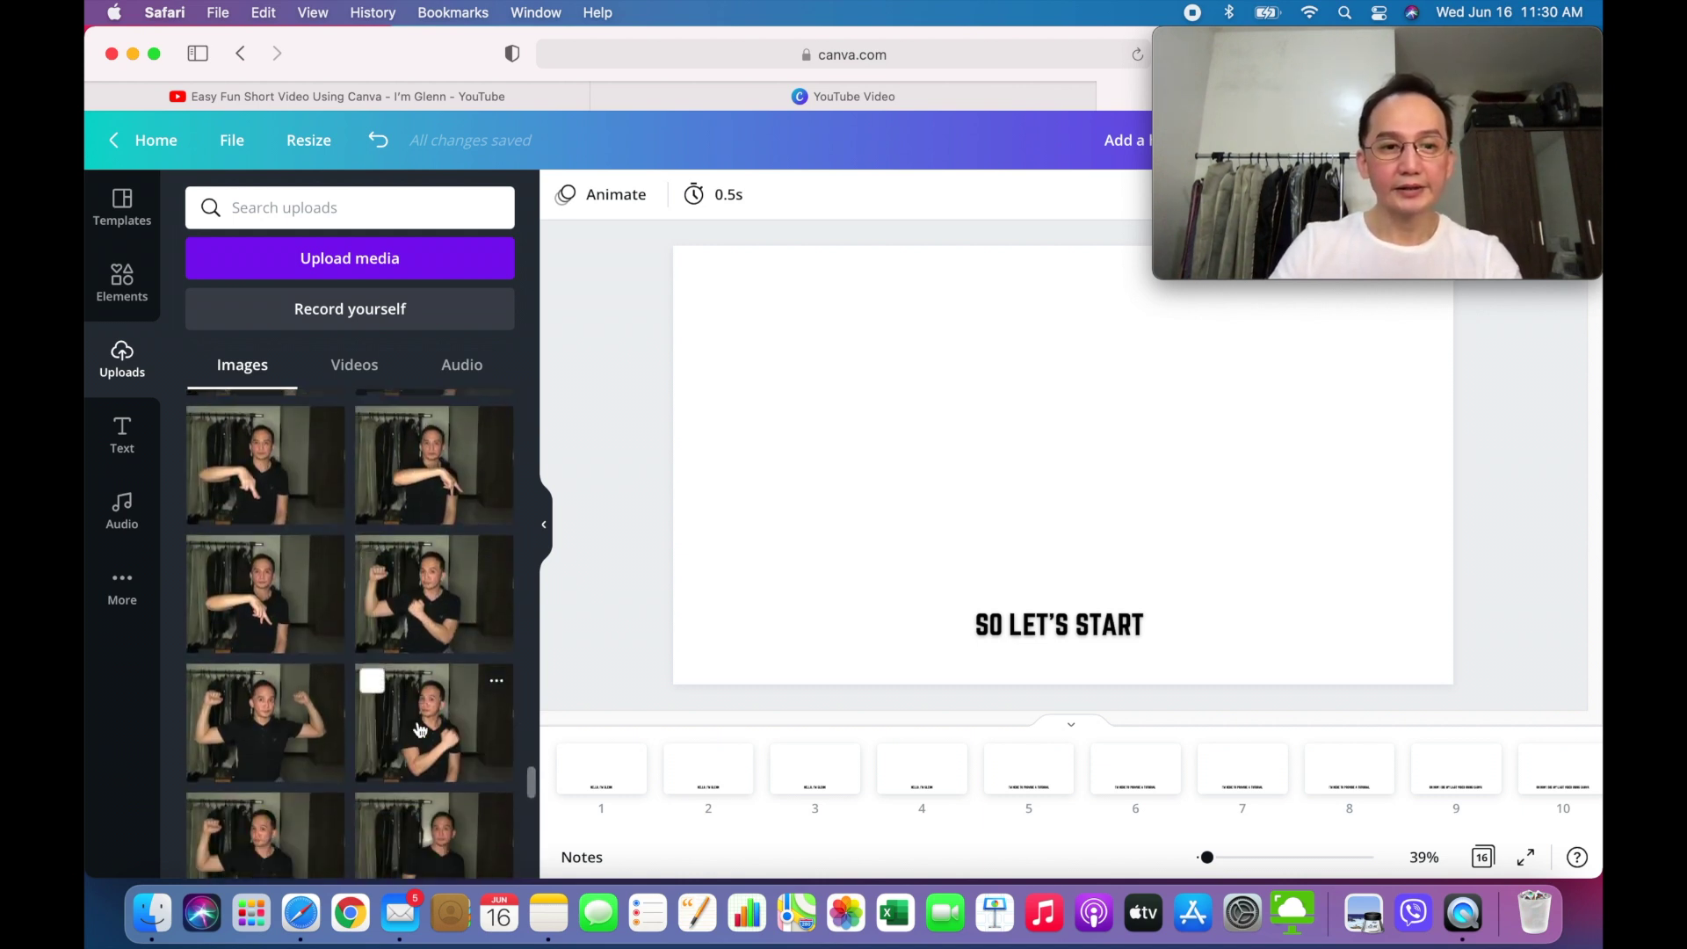
pyautogui.scroll(-2, 420, 729)
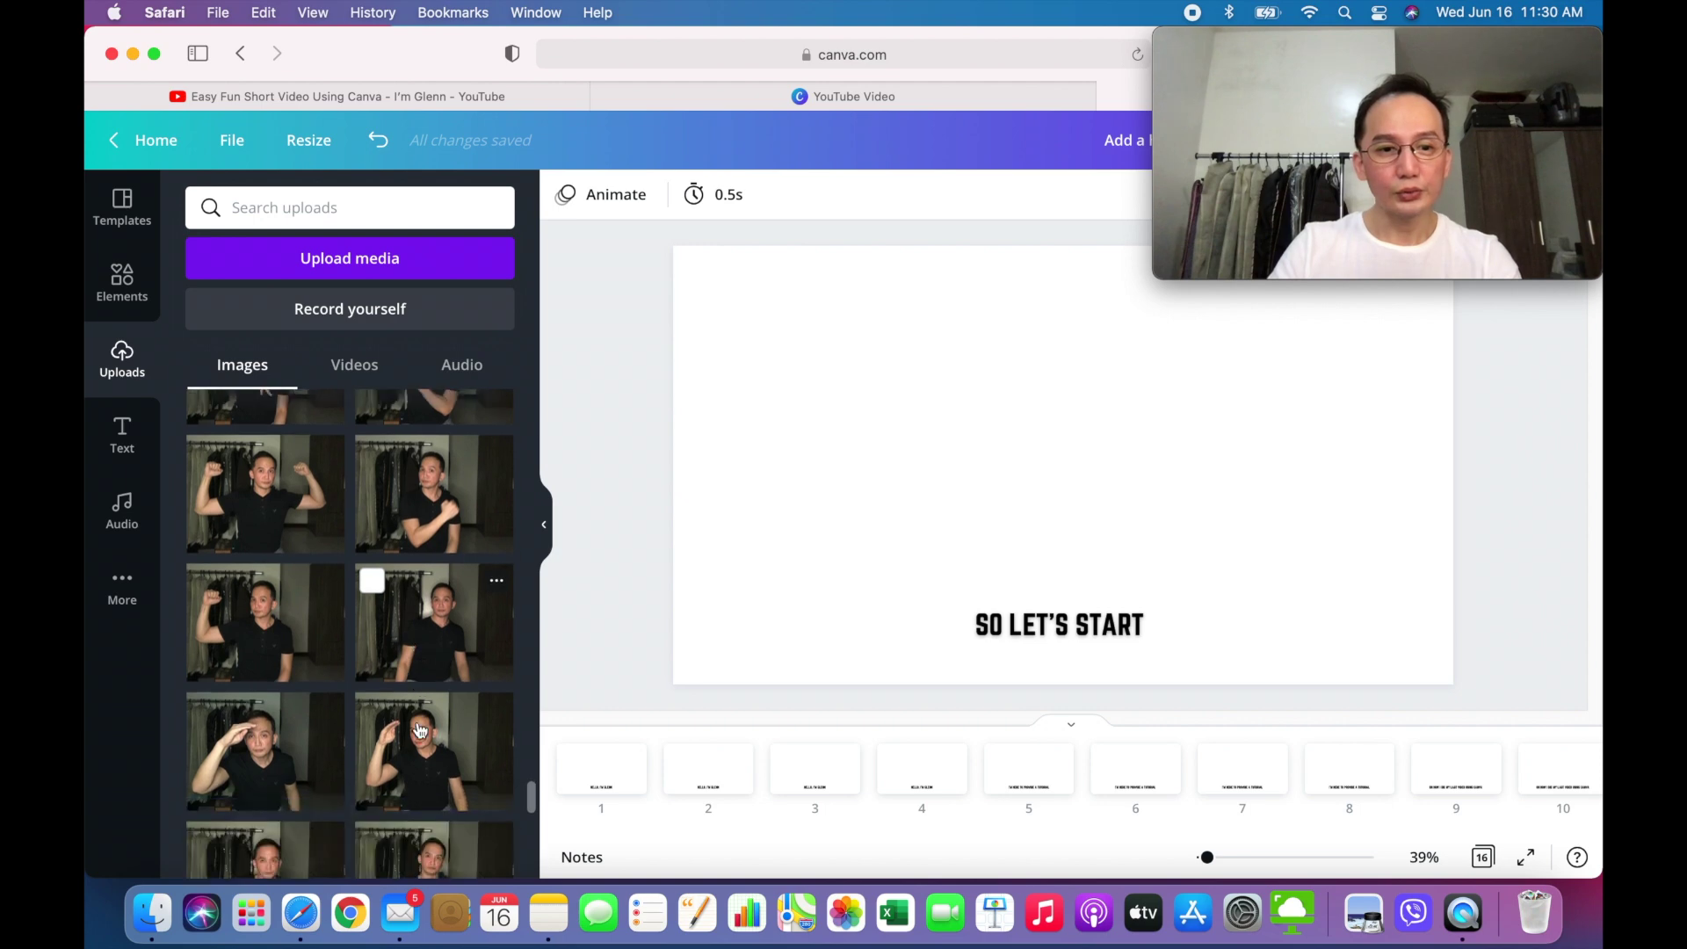
pyautogui.scroll(-3, 420, 729)
pyautogui.scroll(3, 420, 727)
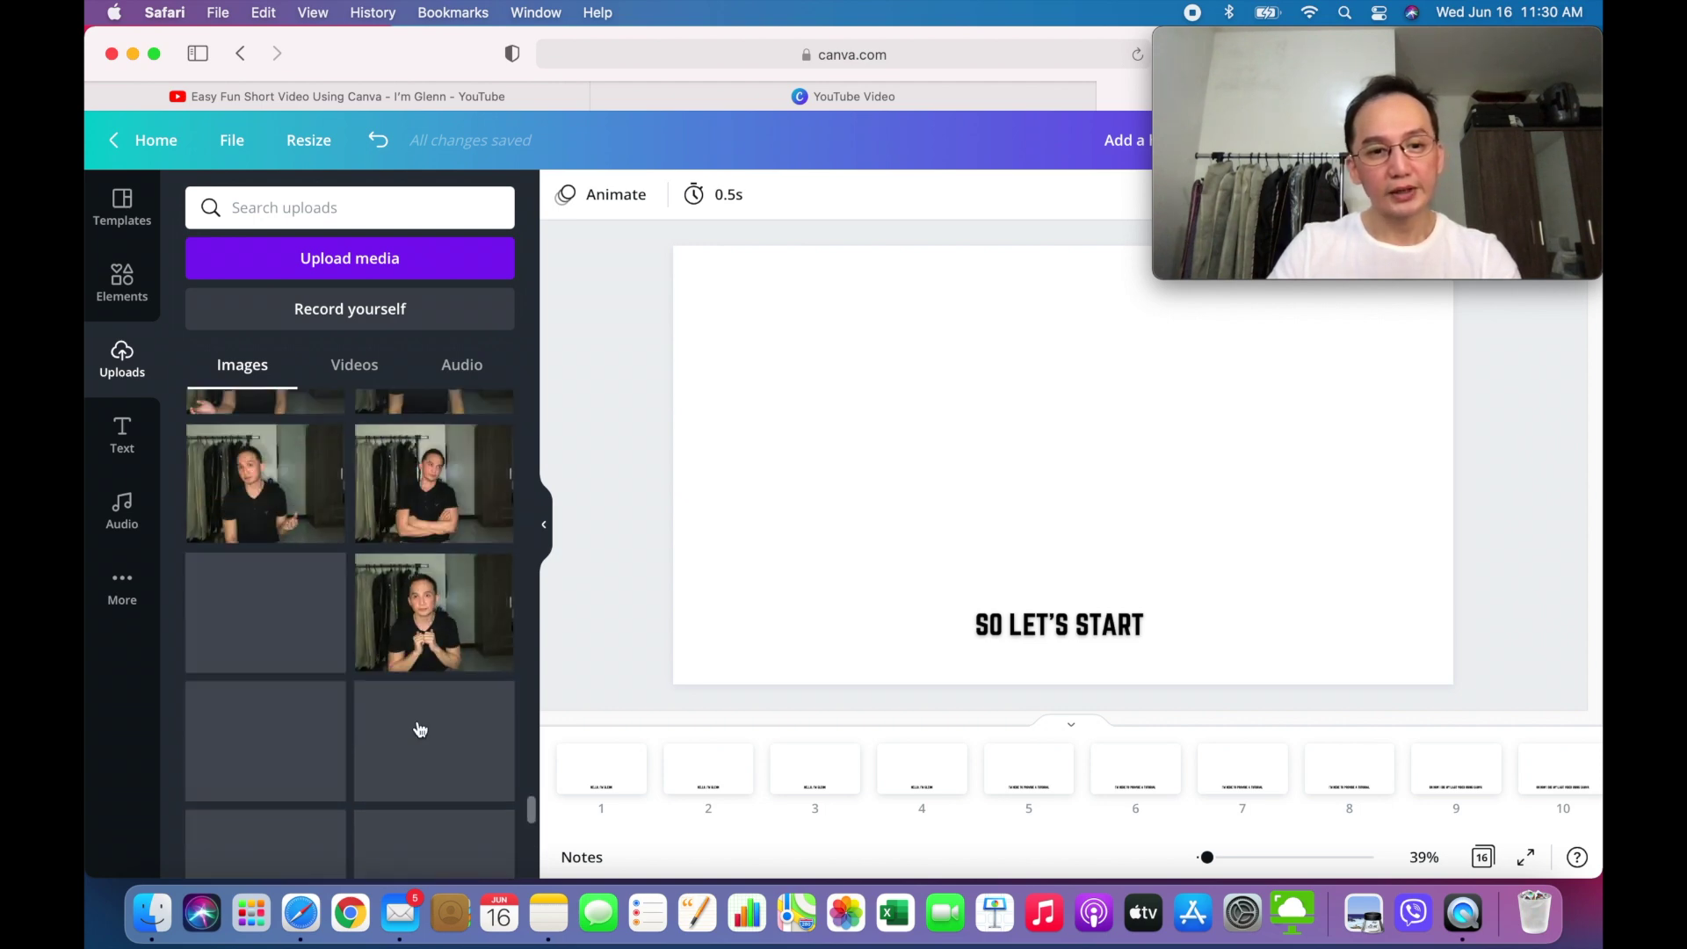
pyautogui.scroll(-3, 420, 730)
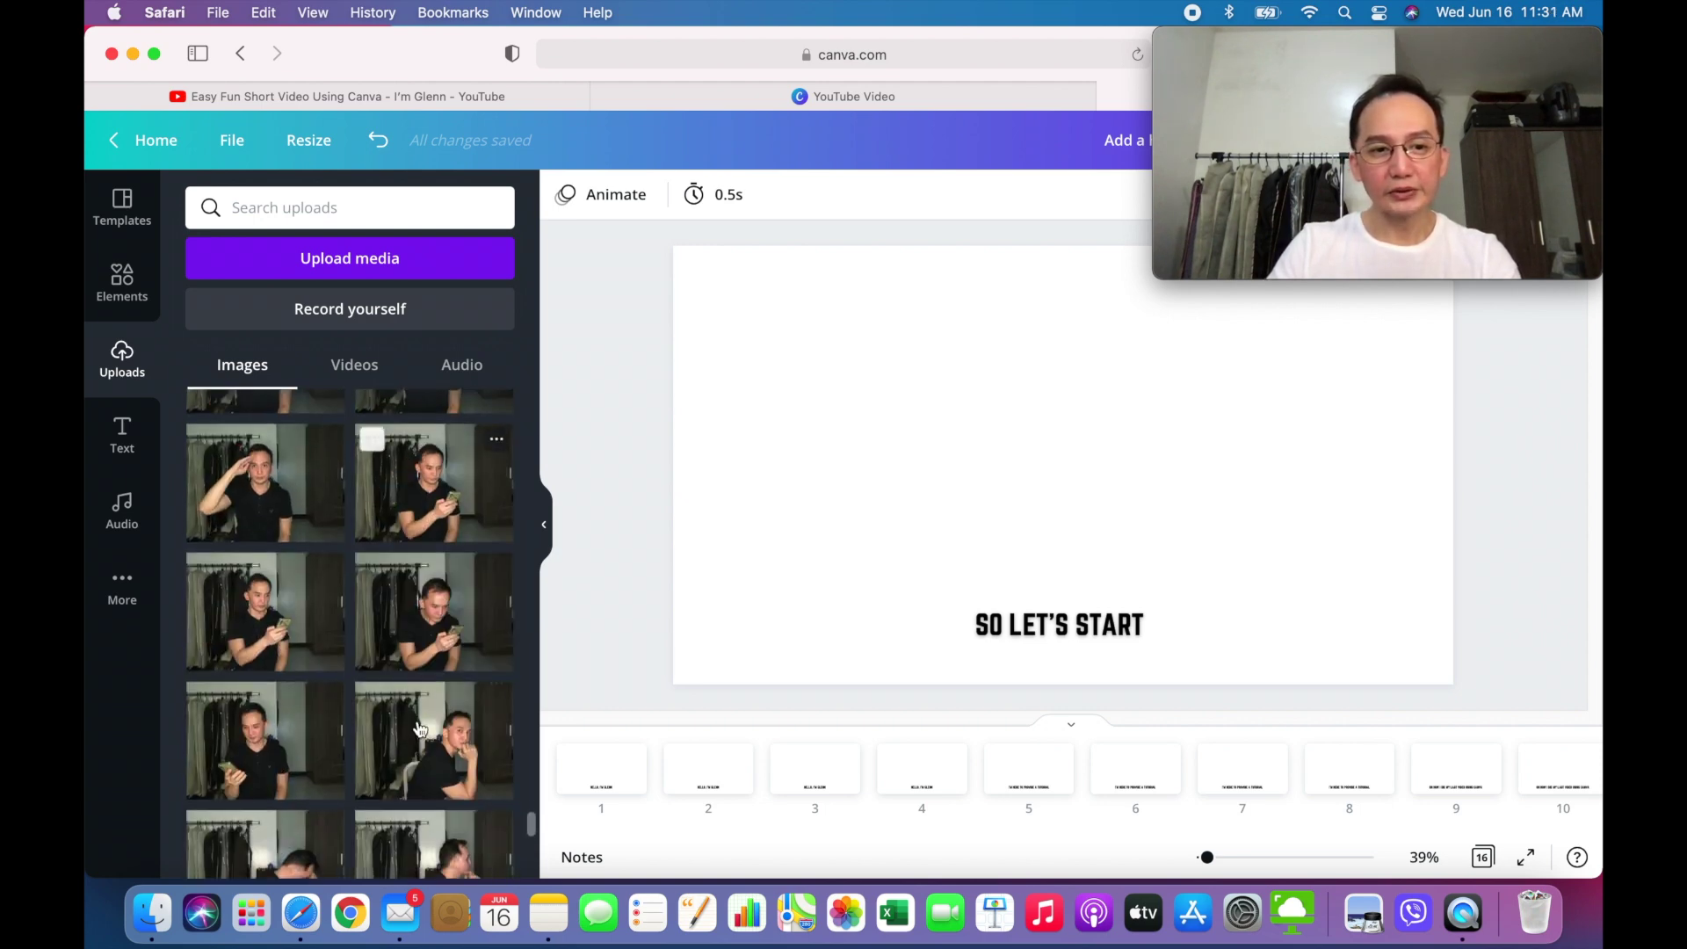
pyautogui.scroll(2, 420, 729)
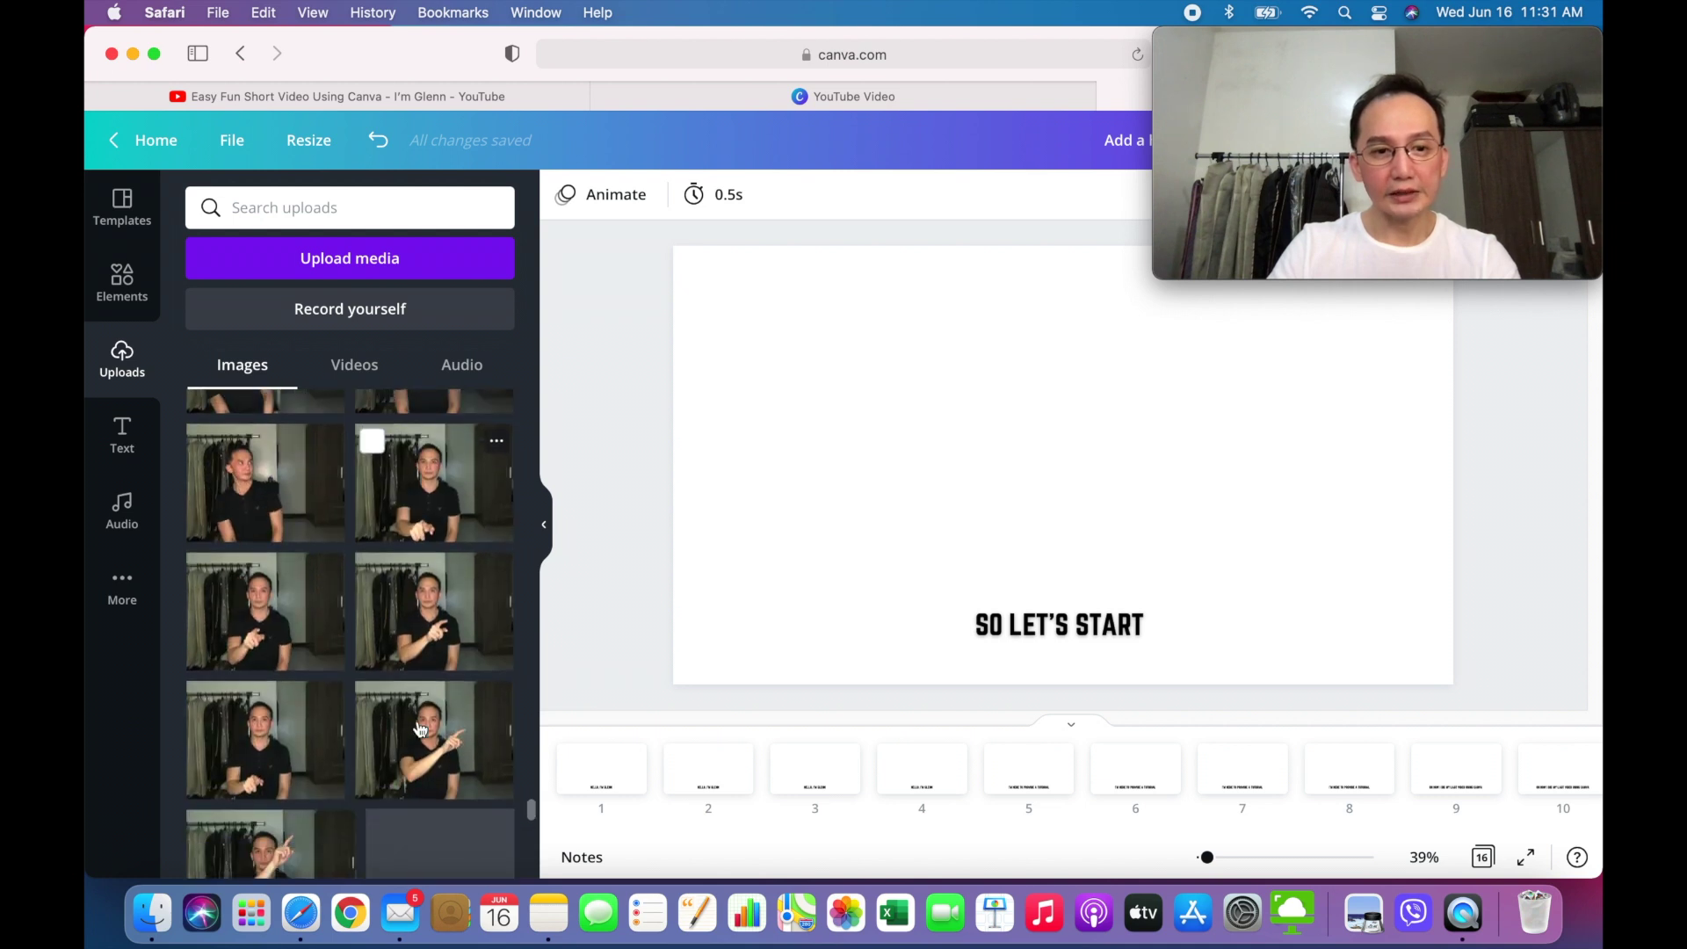
pyautogui.scroll(-3, 419, 721)
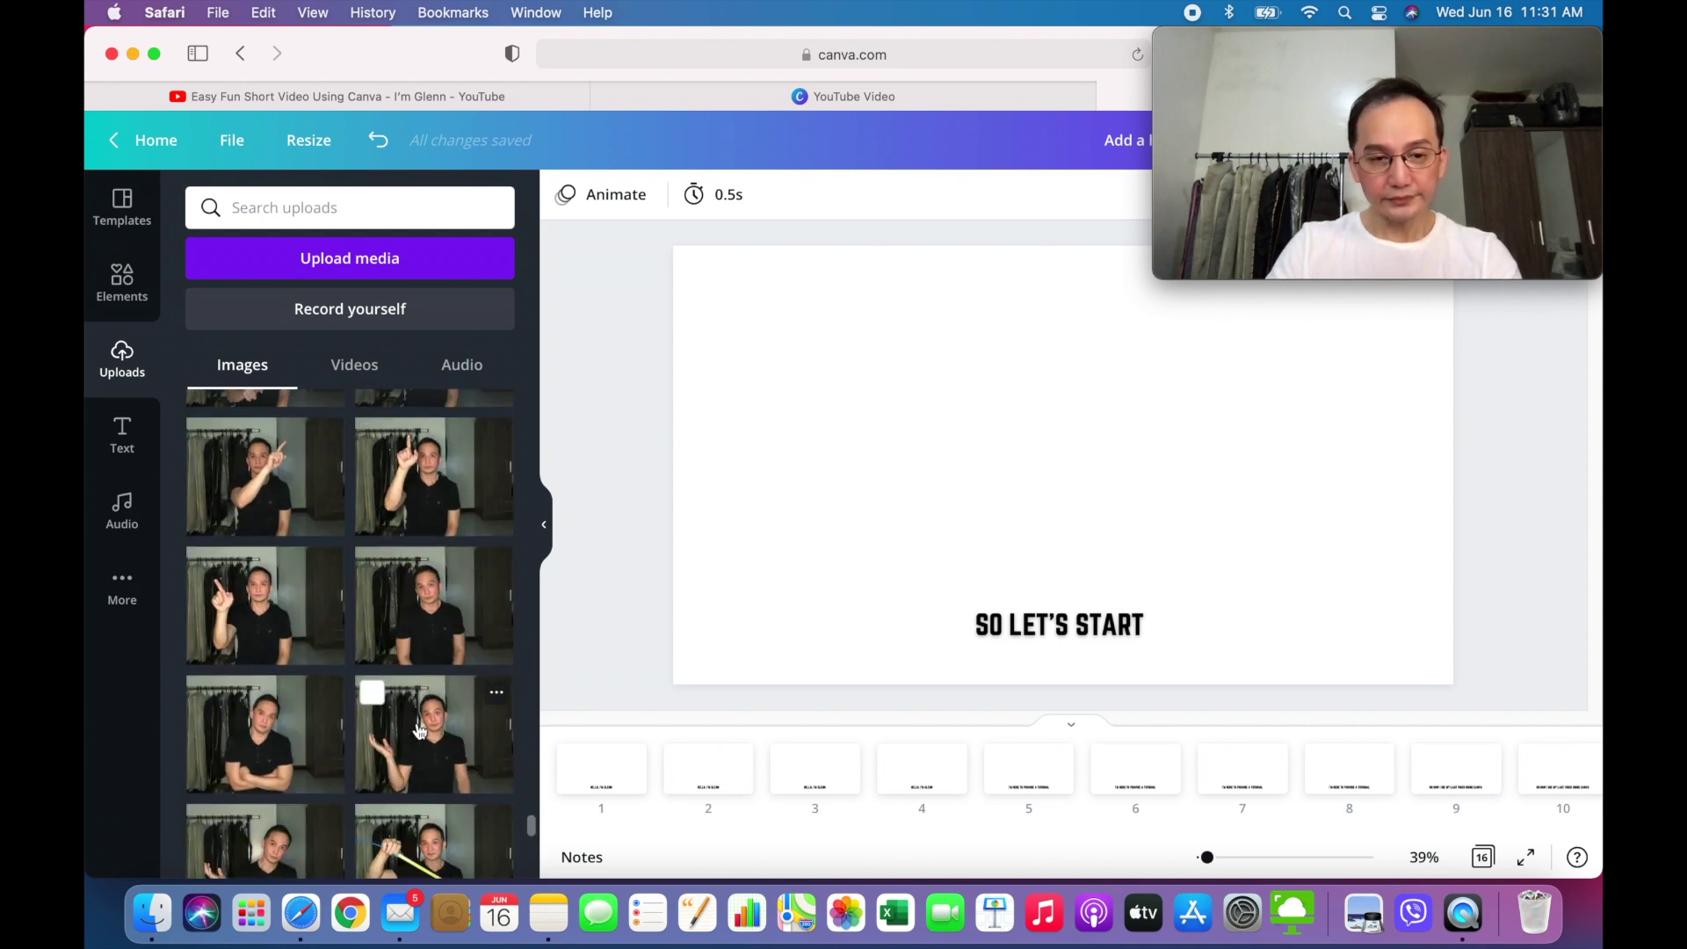
pyautogui.scroll(2, 420, 730)
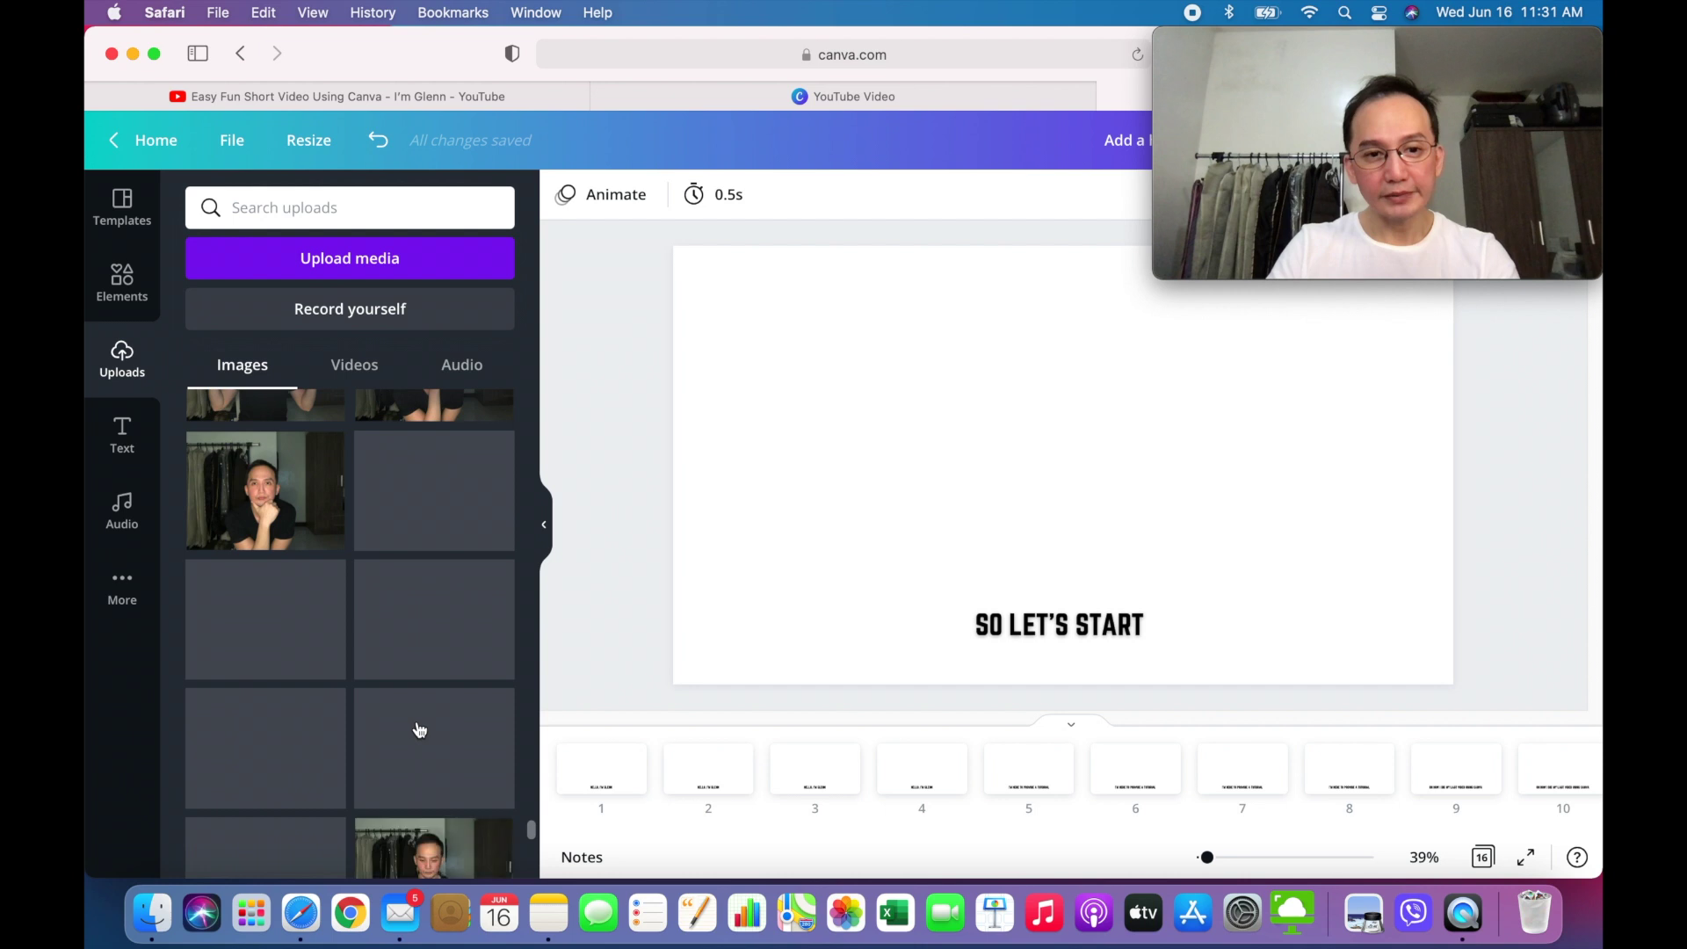
pyautogui.scroll(-2, 420, 730)
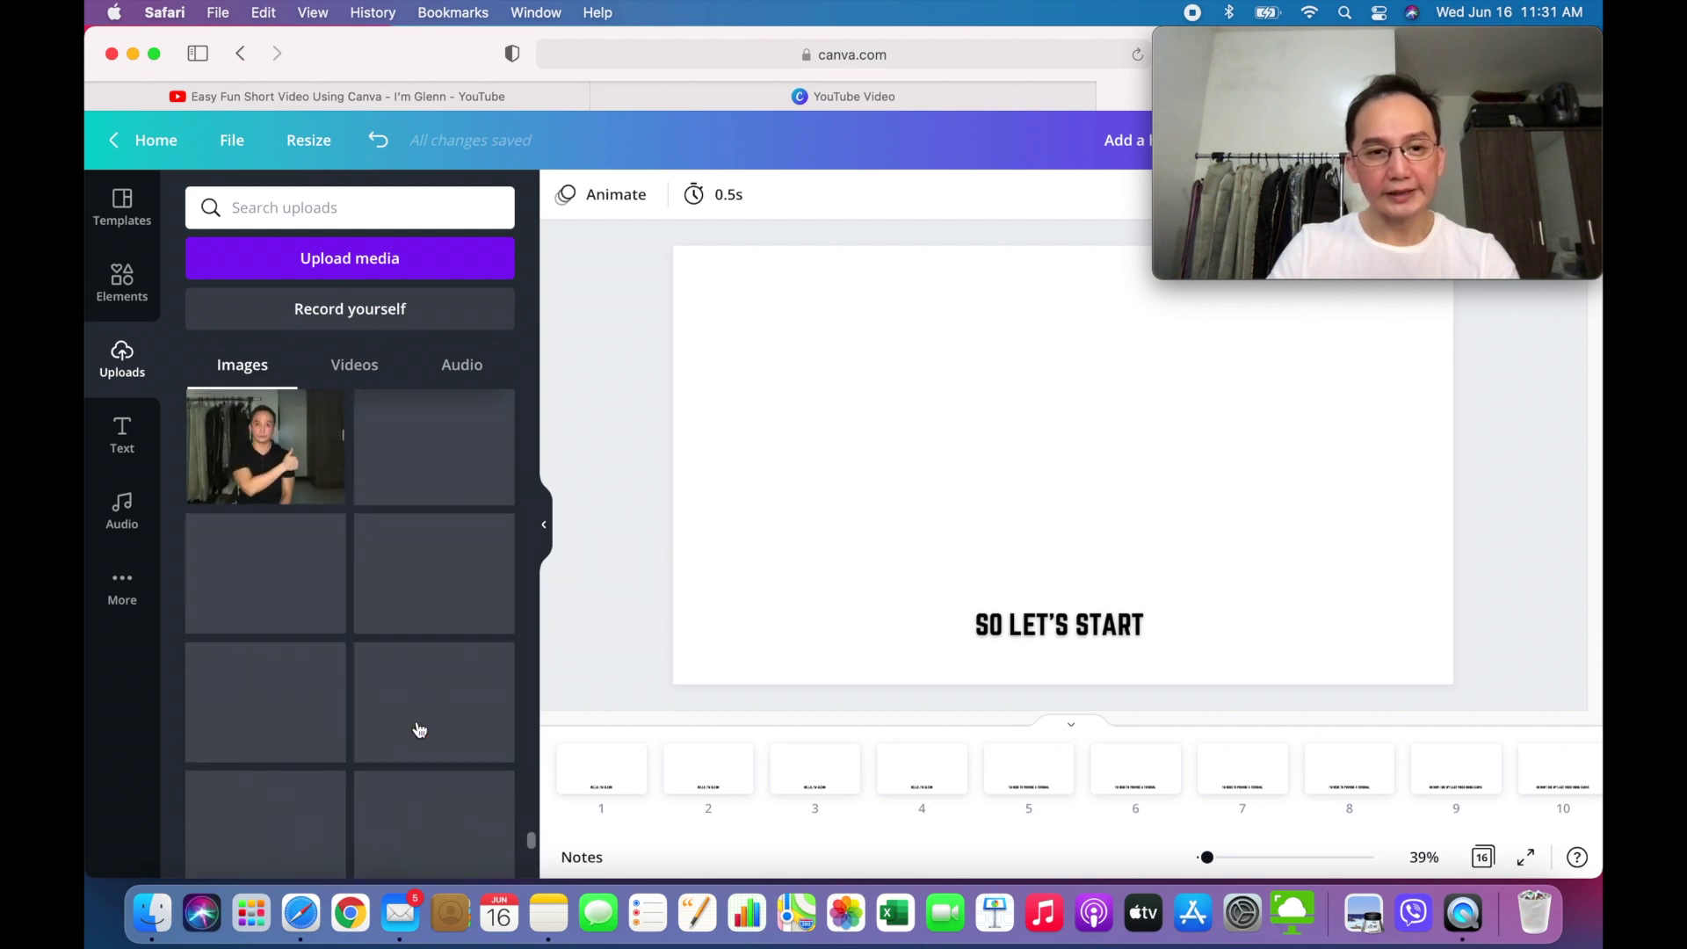
pyautogui.scroll(-3, 417, 720)
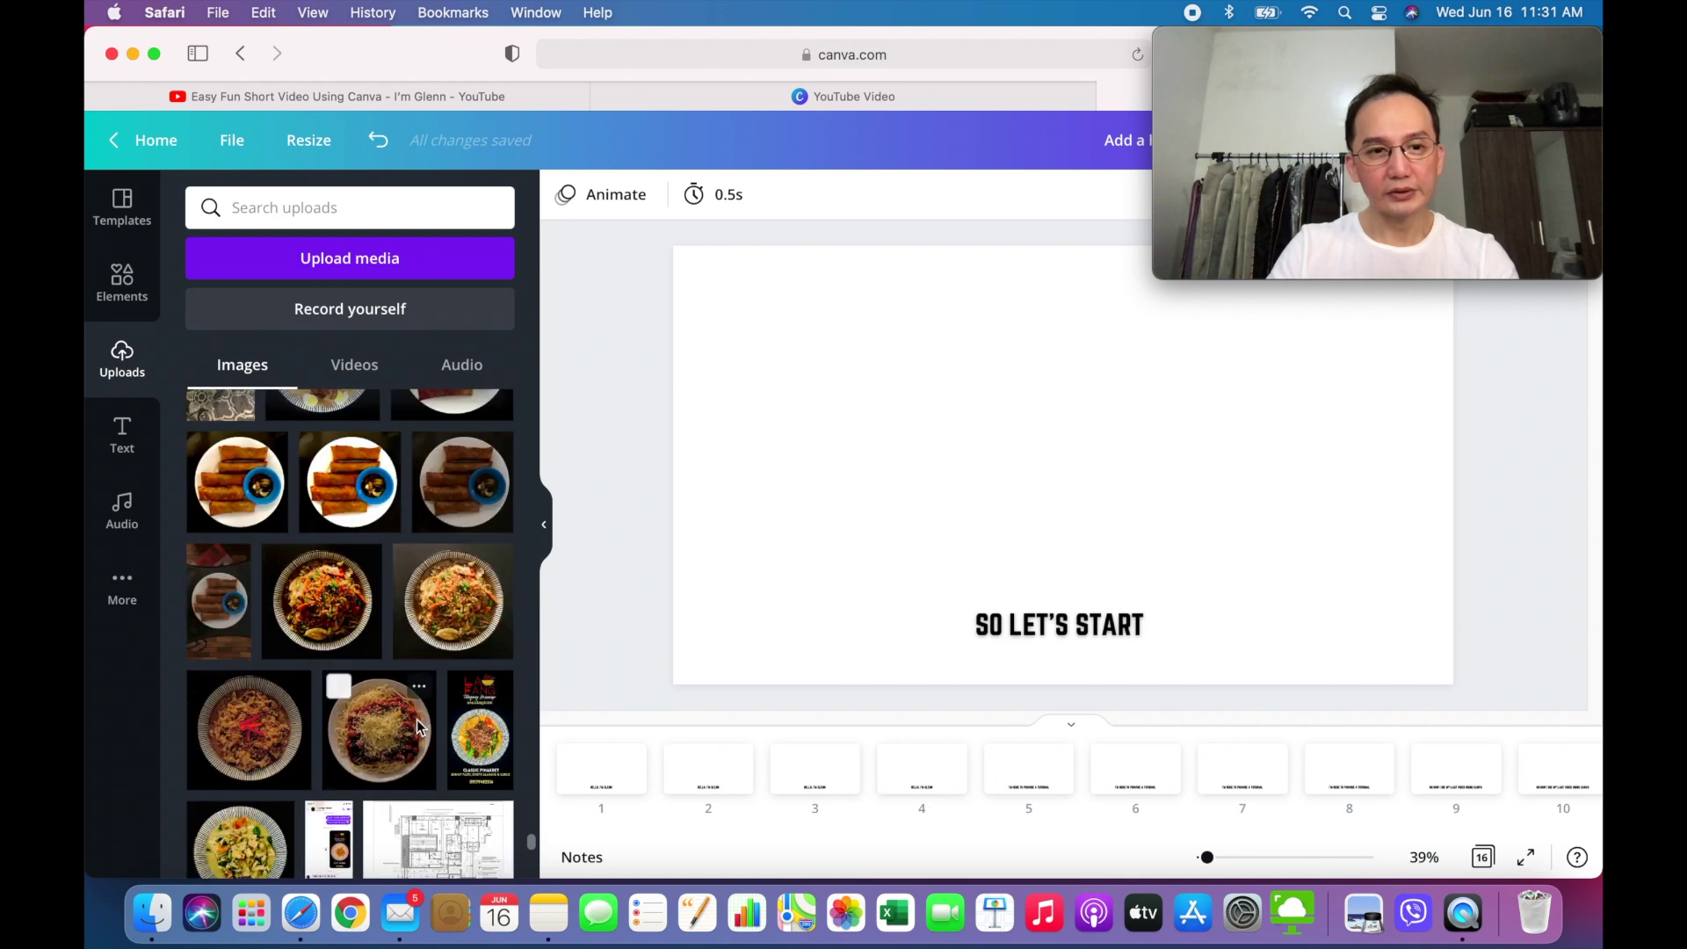
pyautogui.scroll(2, 417, 719)
pyautogui.scroll(1, 419, 727)
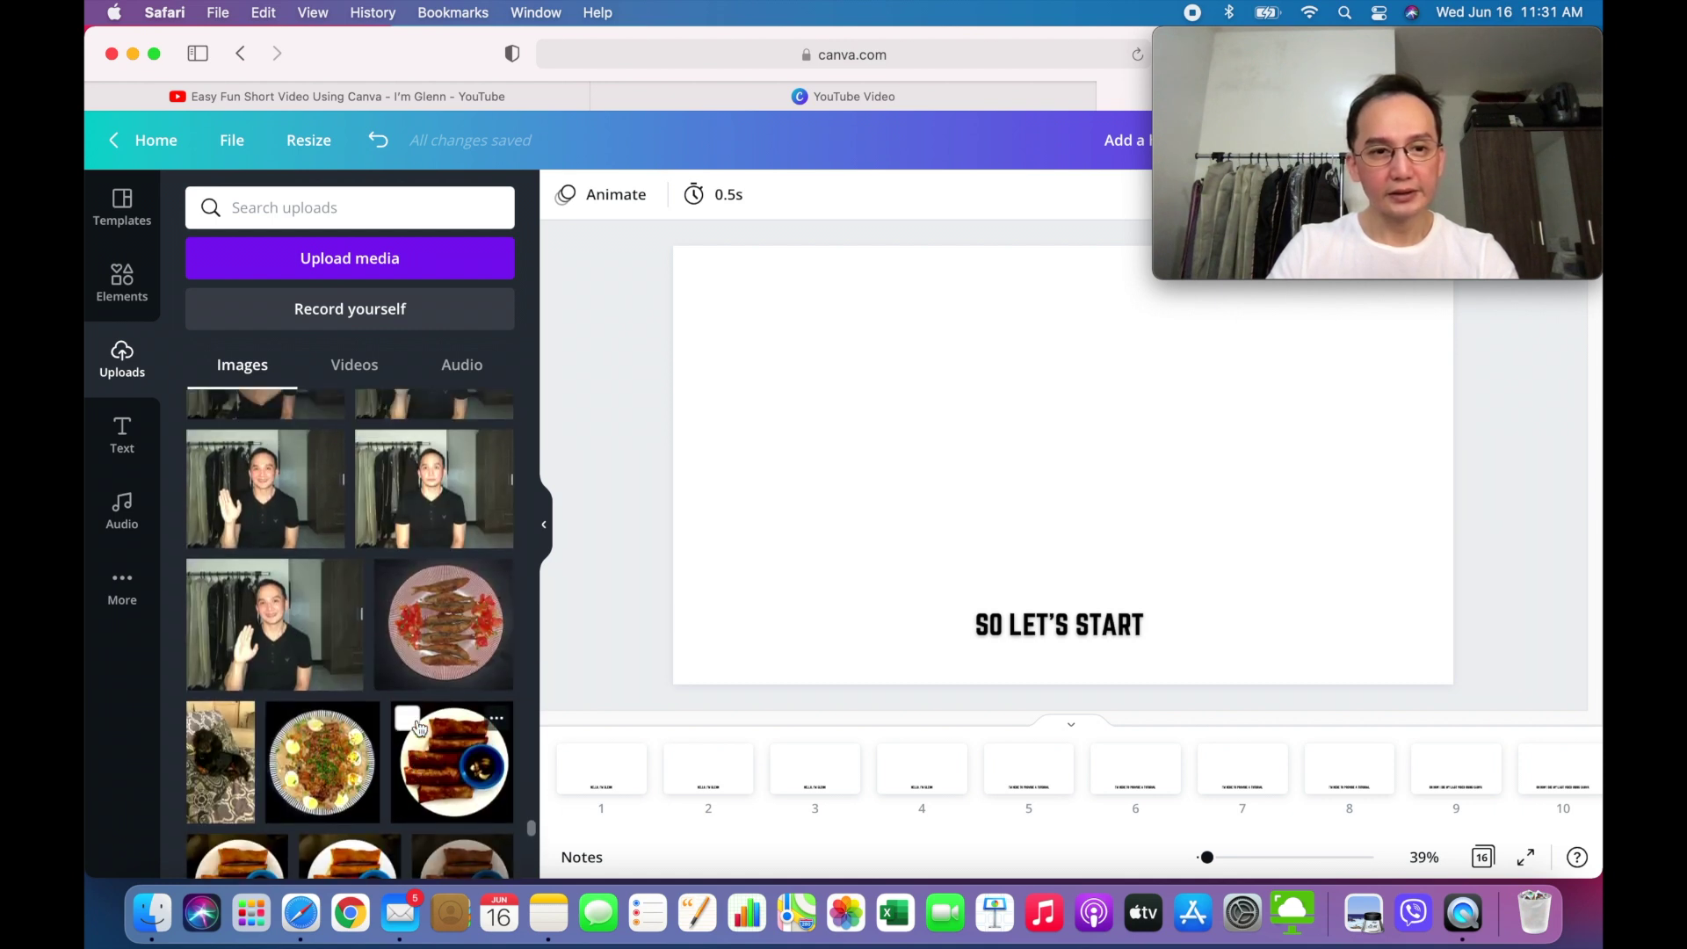
# - Place an uploaded photo of the man on pages 1, 2 and 3
pyautogui.click(590, 768)
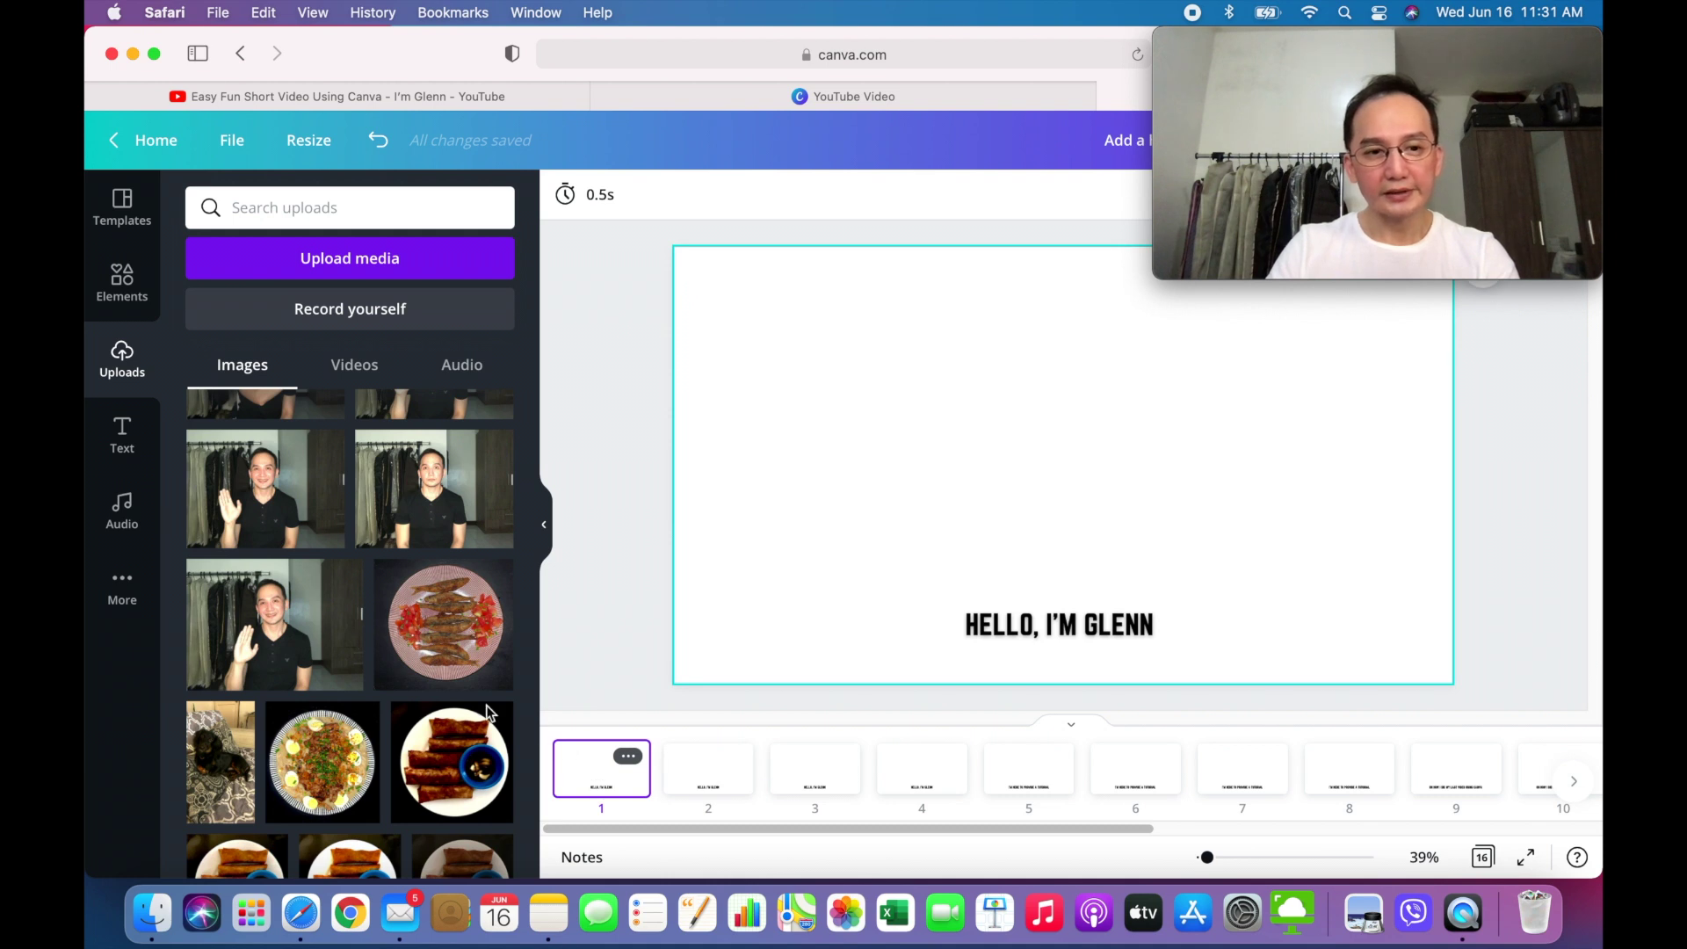
pyautogui.click(308, 650)
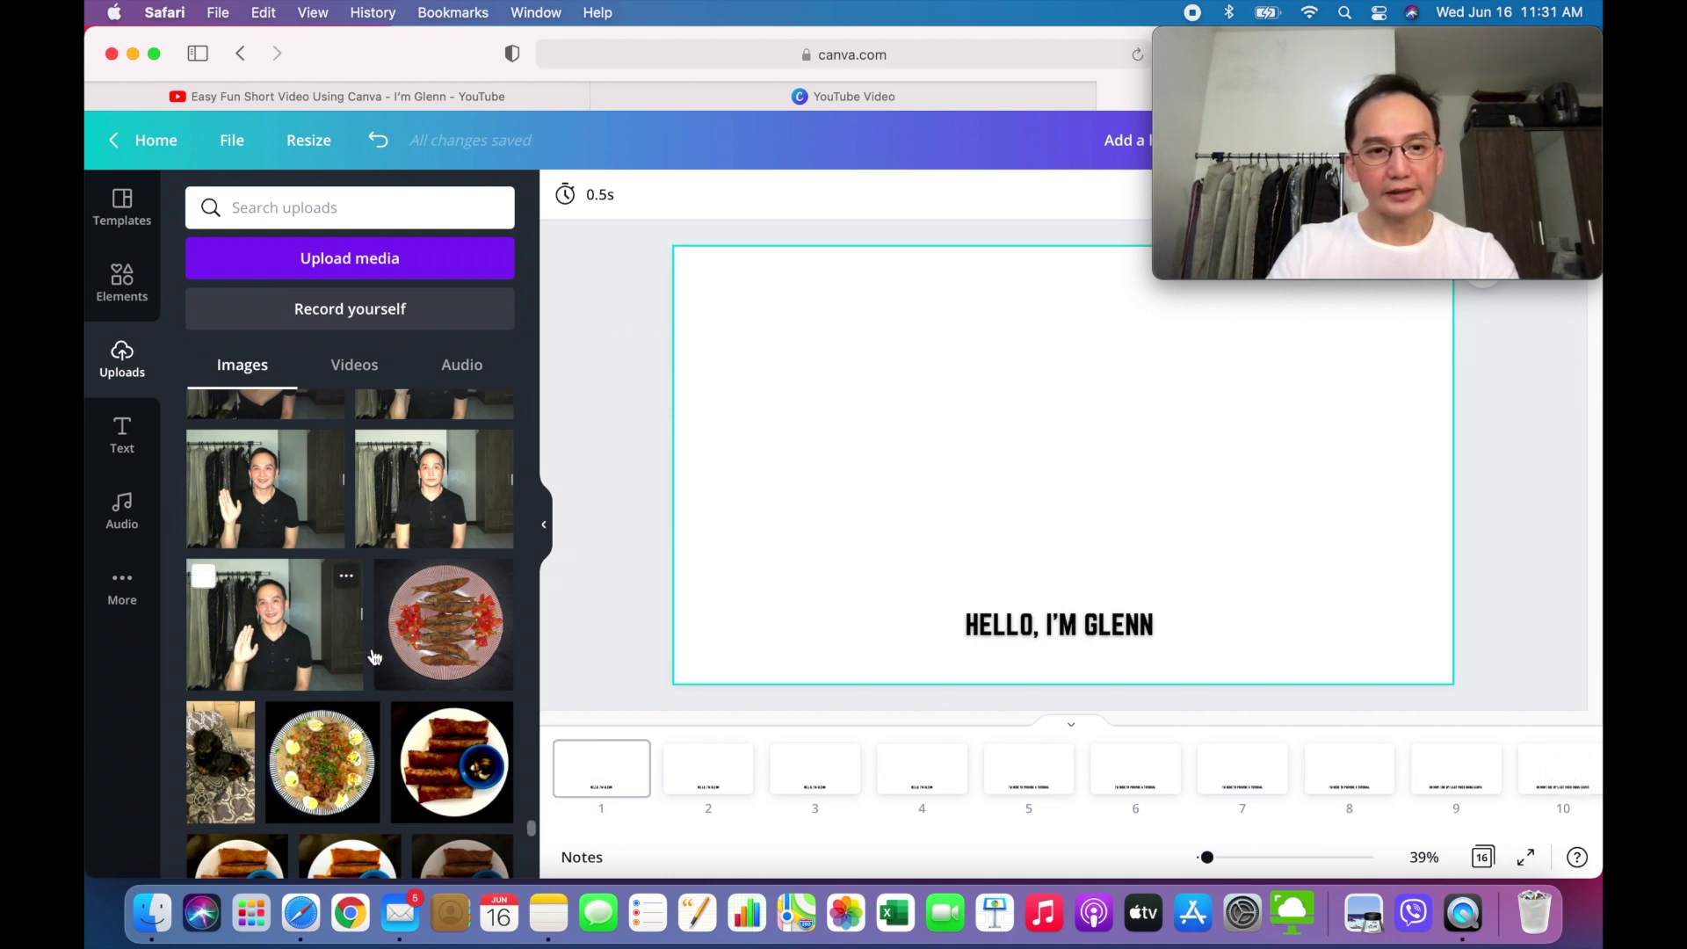
pyautogui.click(719, 776)
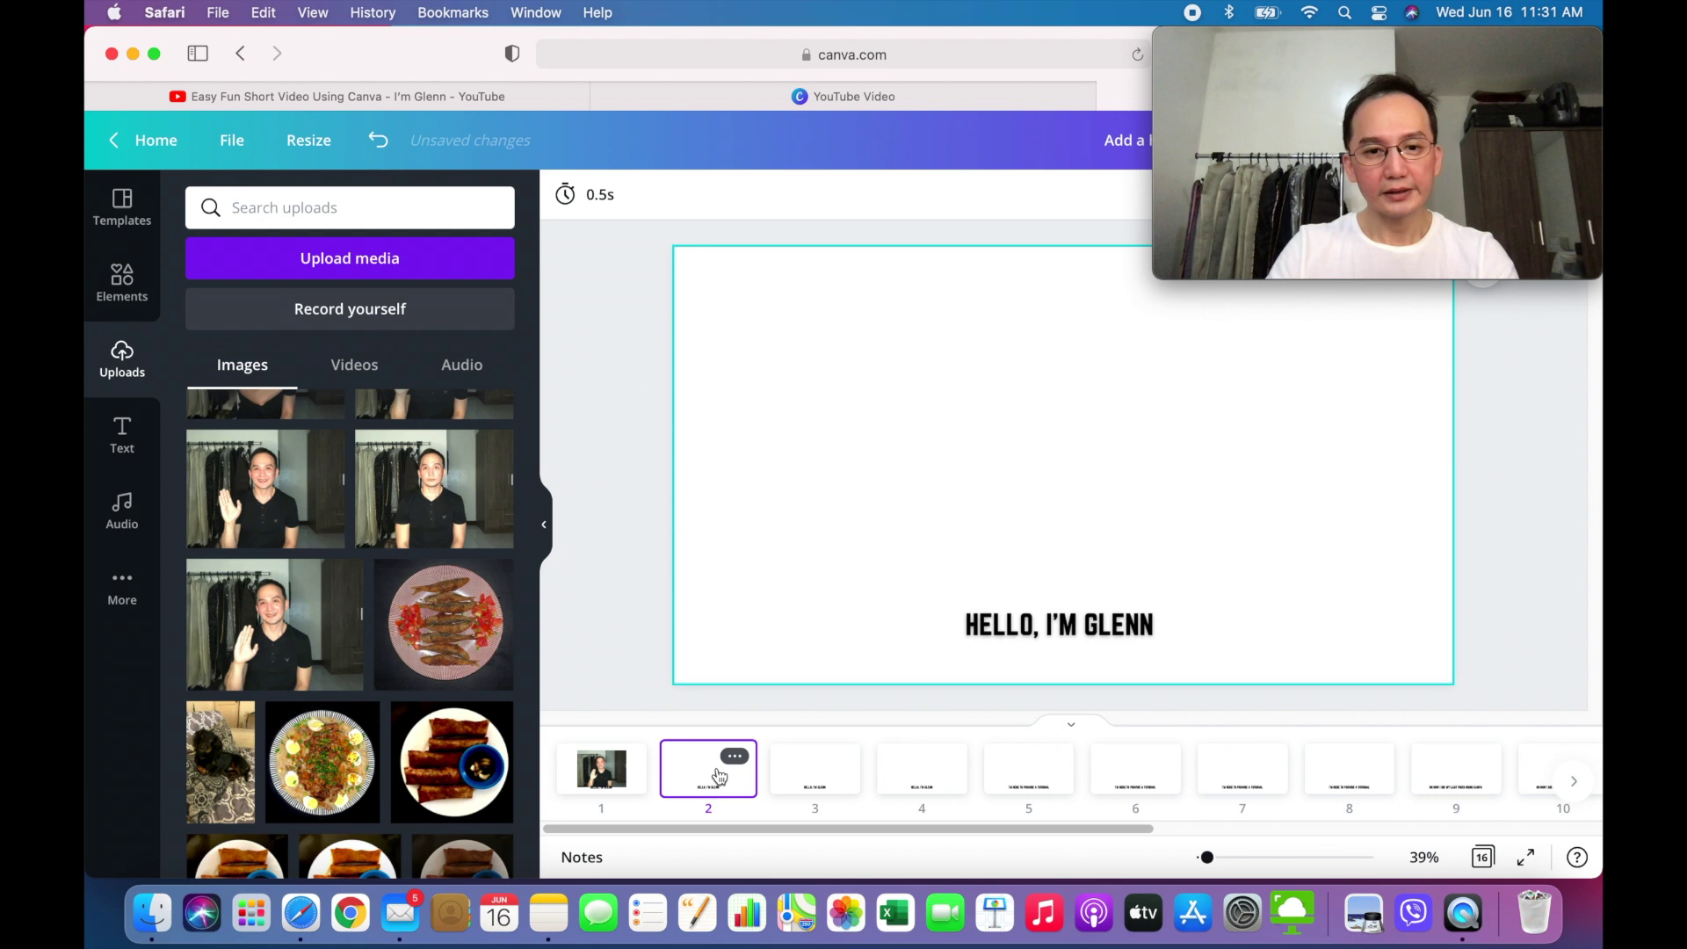
pyautogui.click(451, 511)
pyautogui.click(815, 772)
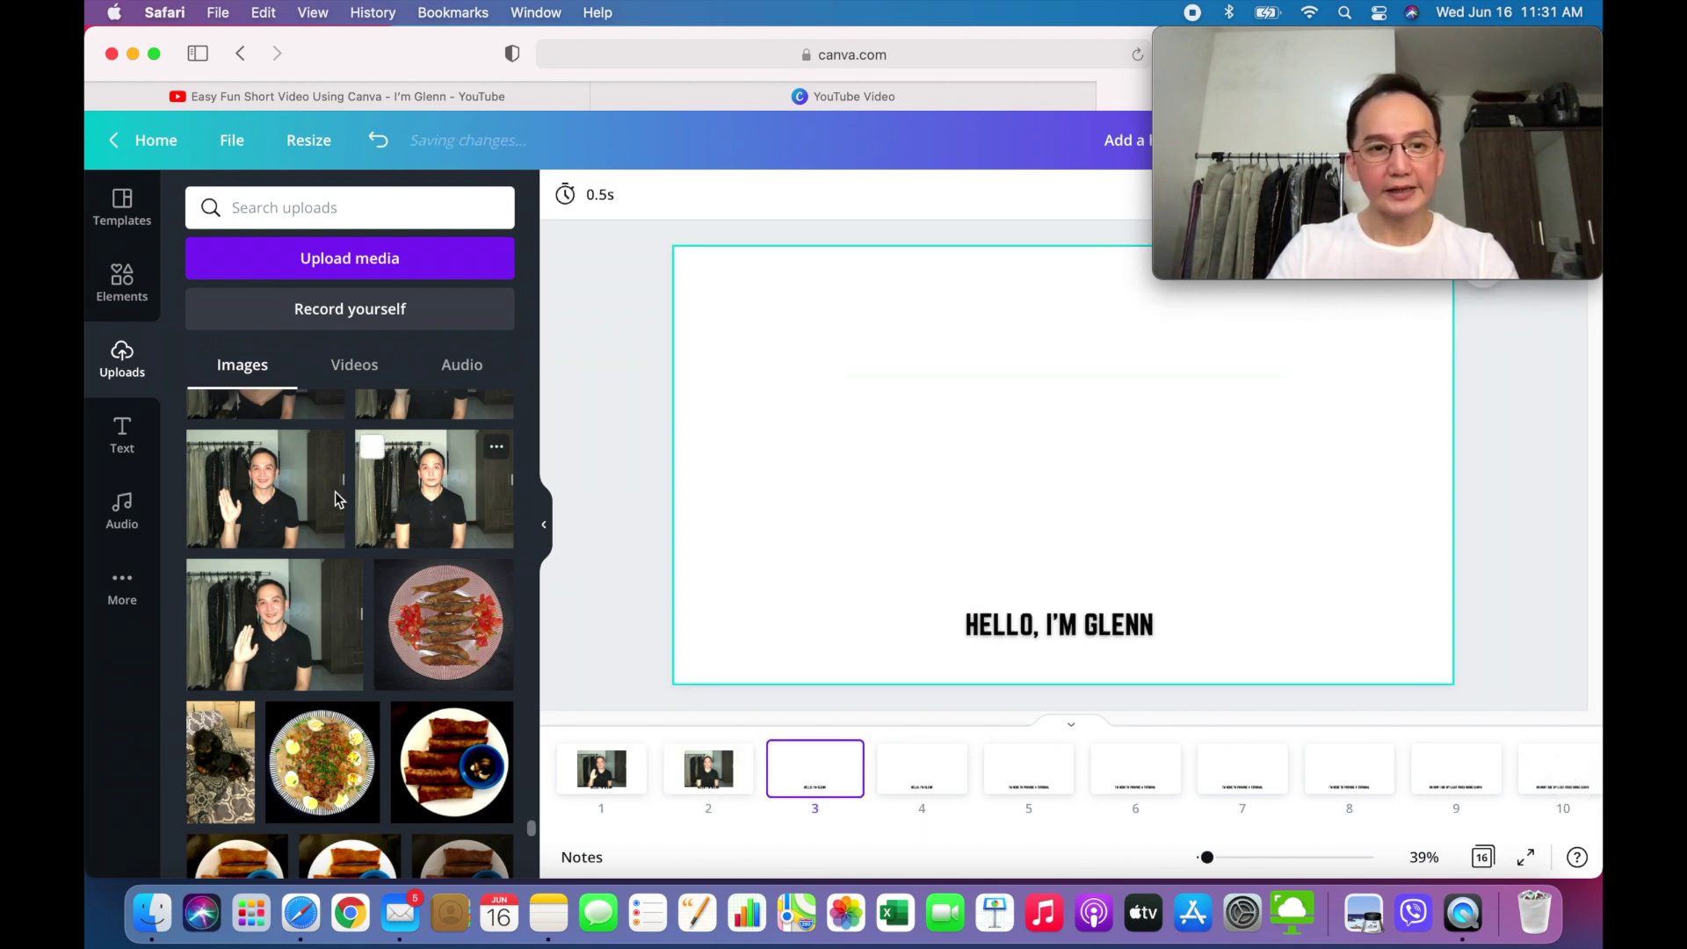
pyautogui.click(290, 497)
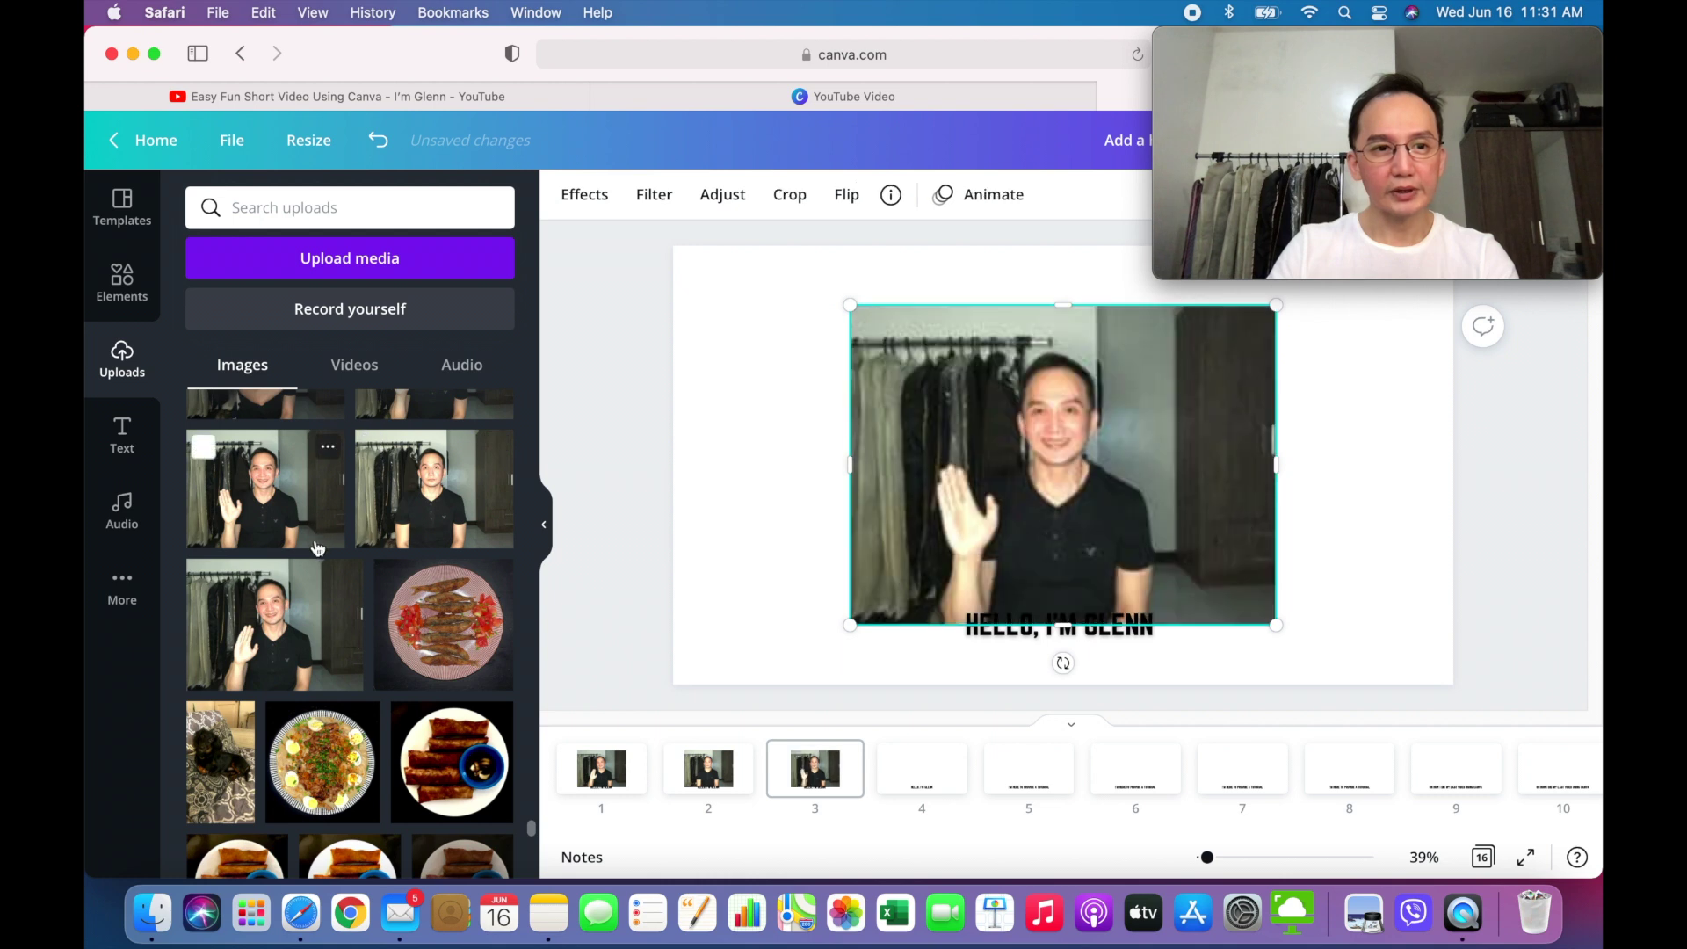
pyautogui.scroll(3, 307, 598)
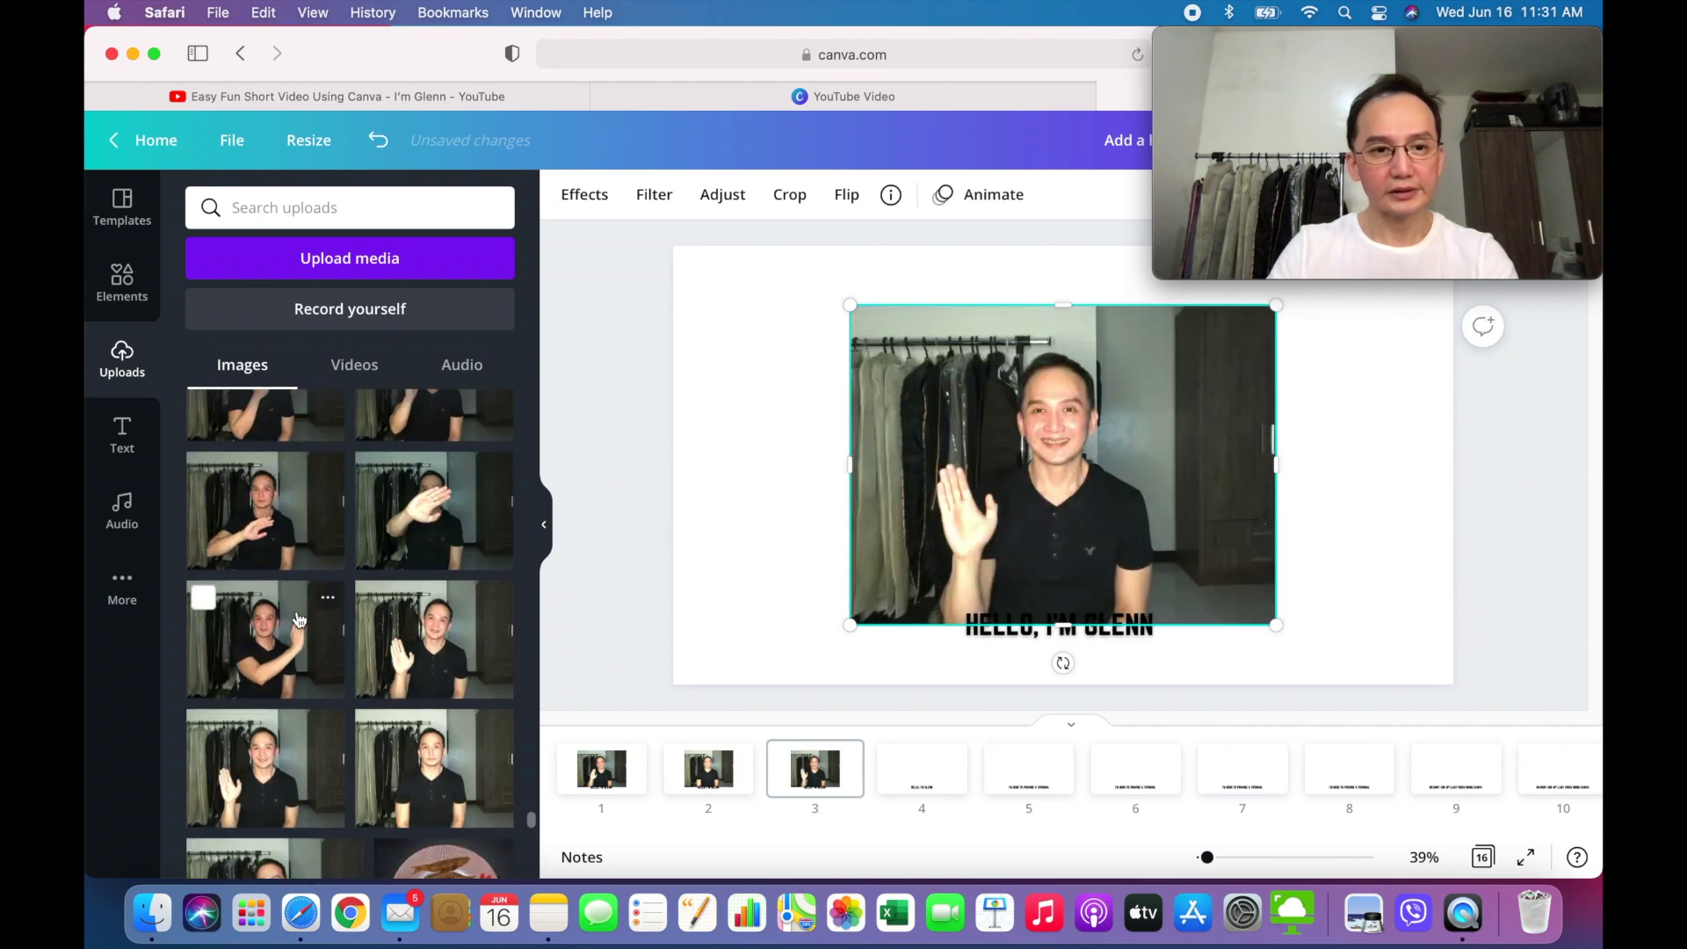
pyautogui.scroll(2, 299, 620)
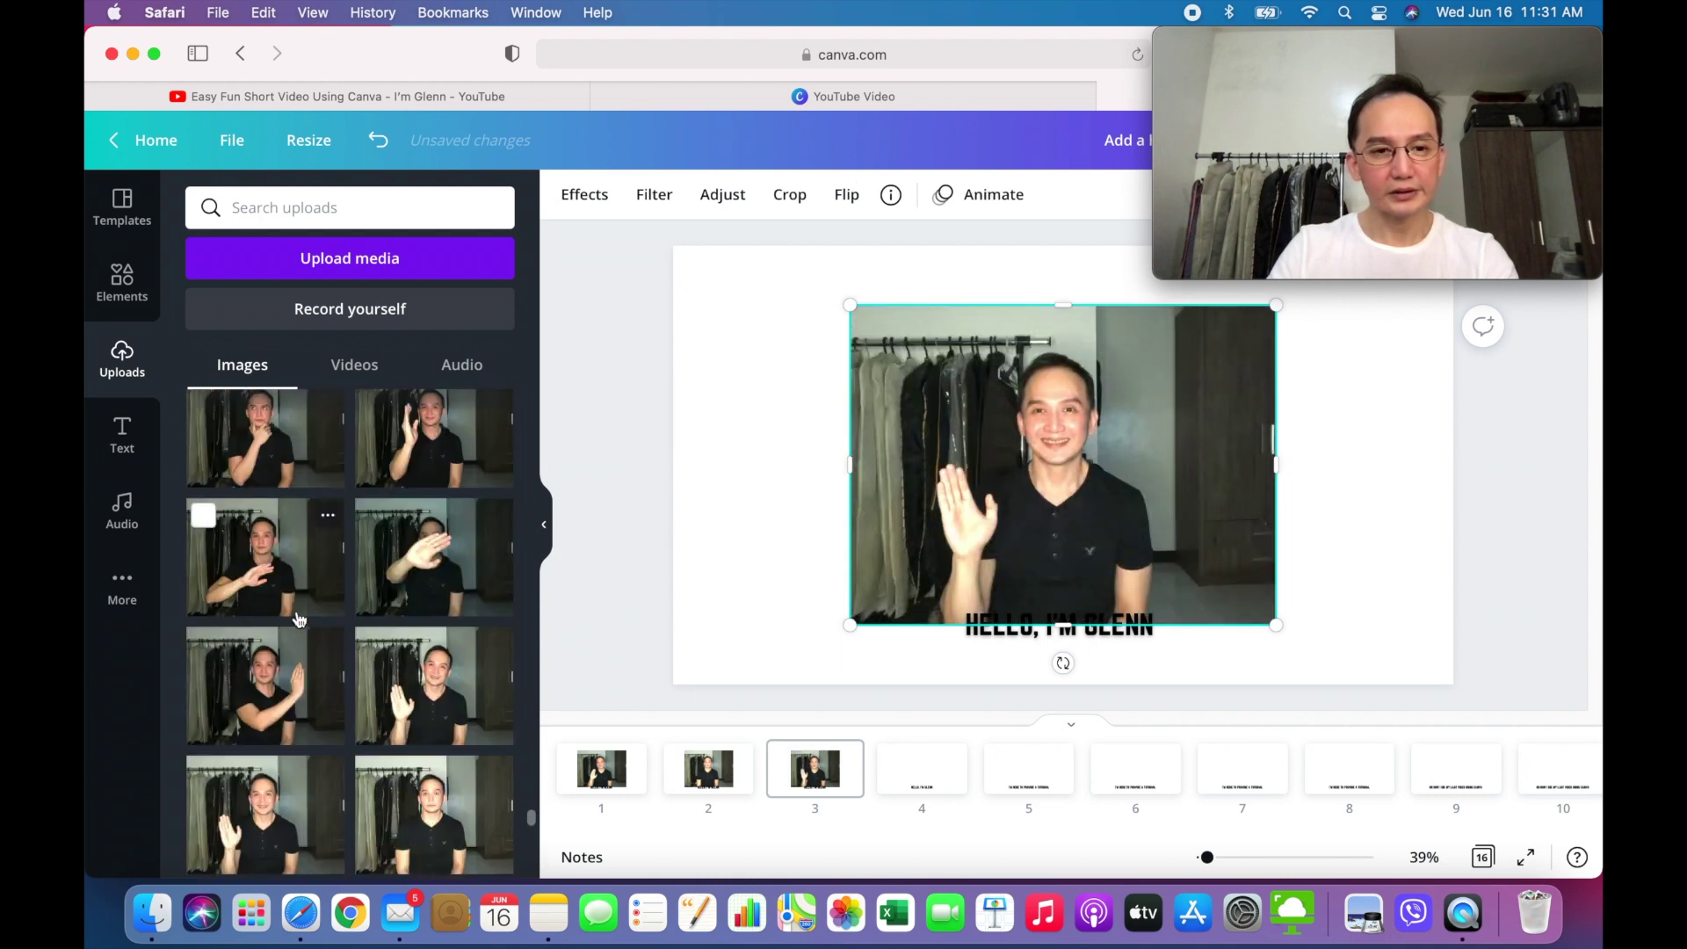
# - Add uploaded photos of the man to pages 4, 5 and 6
pyautogui.click(910, 774)
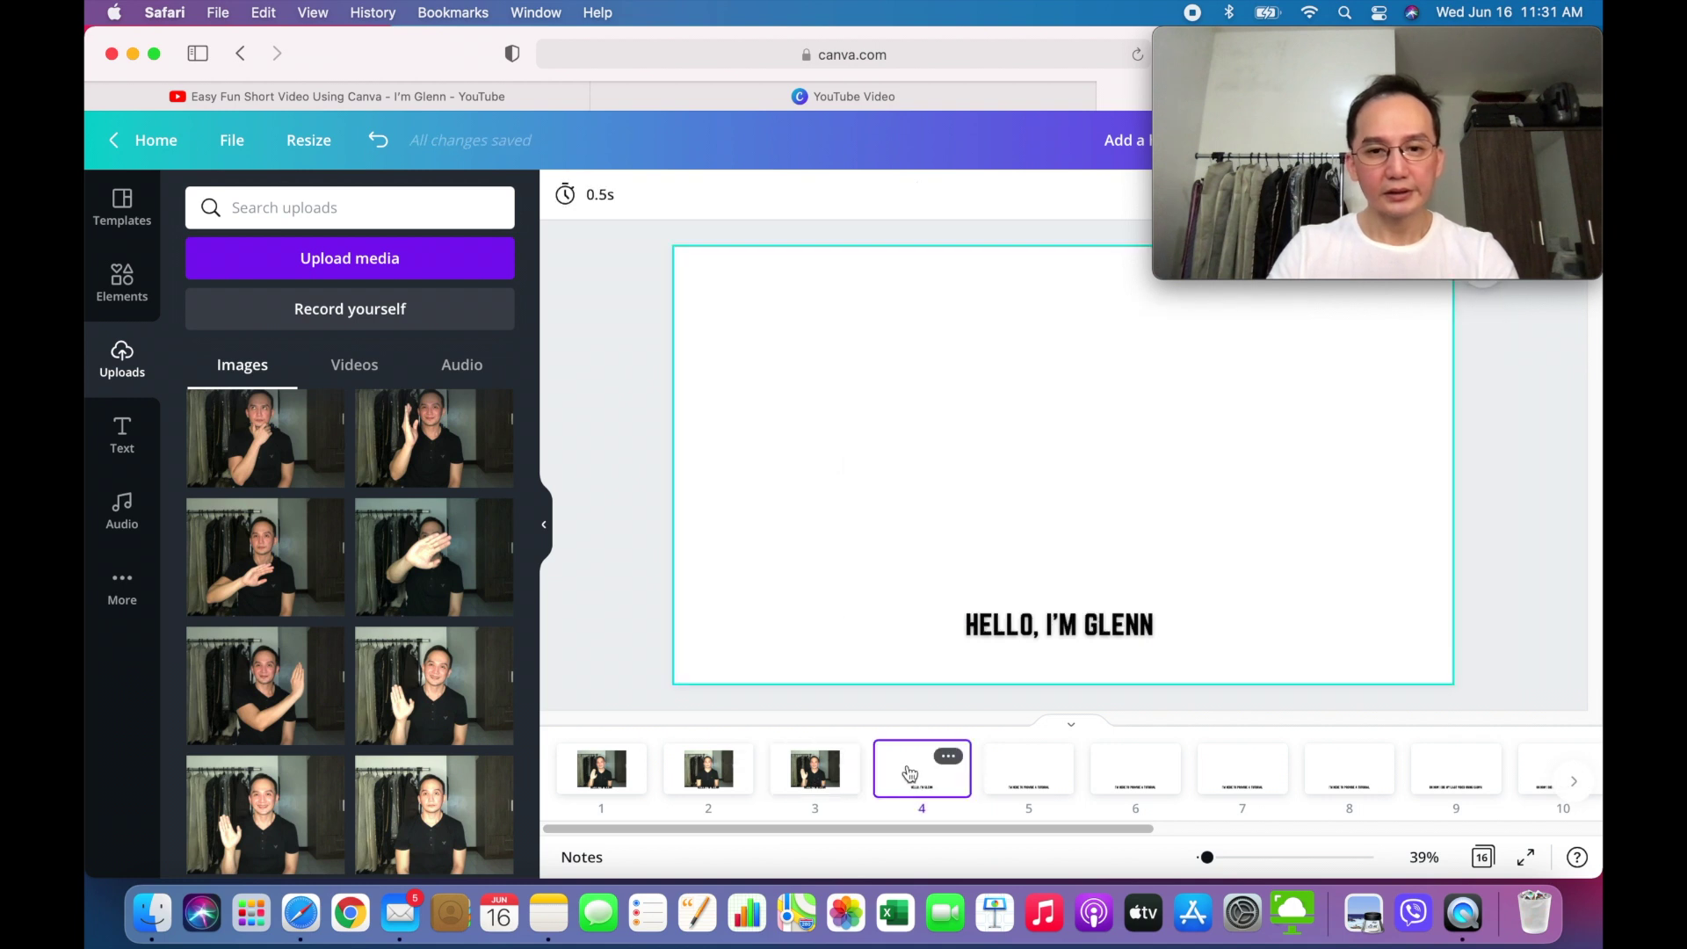
pyautogui.click(372, 767)
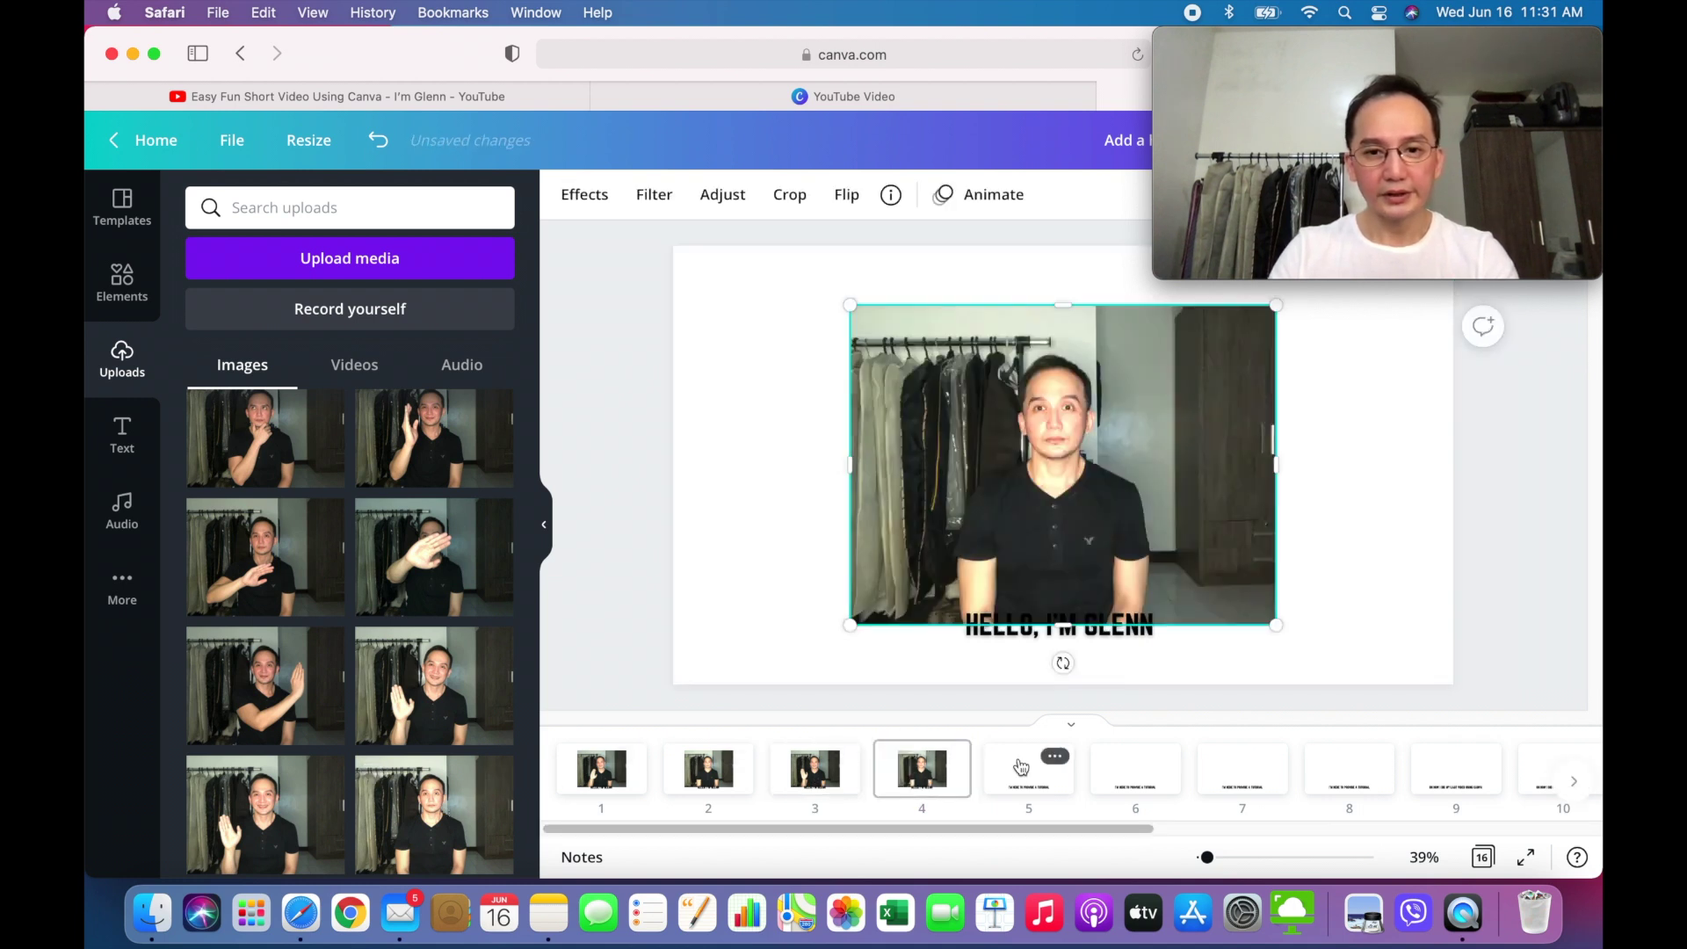
pyautogui.click(1021, 767)
pyautogui.moveTo(264, 813); pyautogui.dragTo(1044, 761)
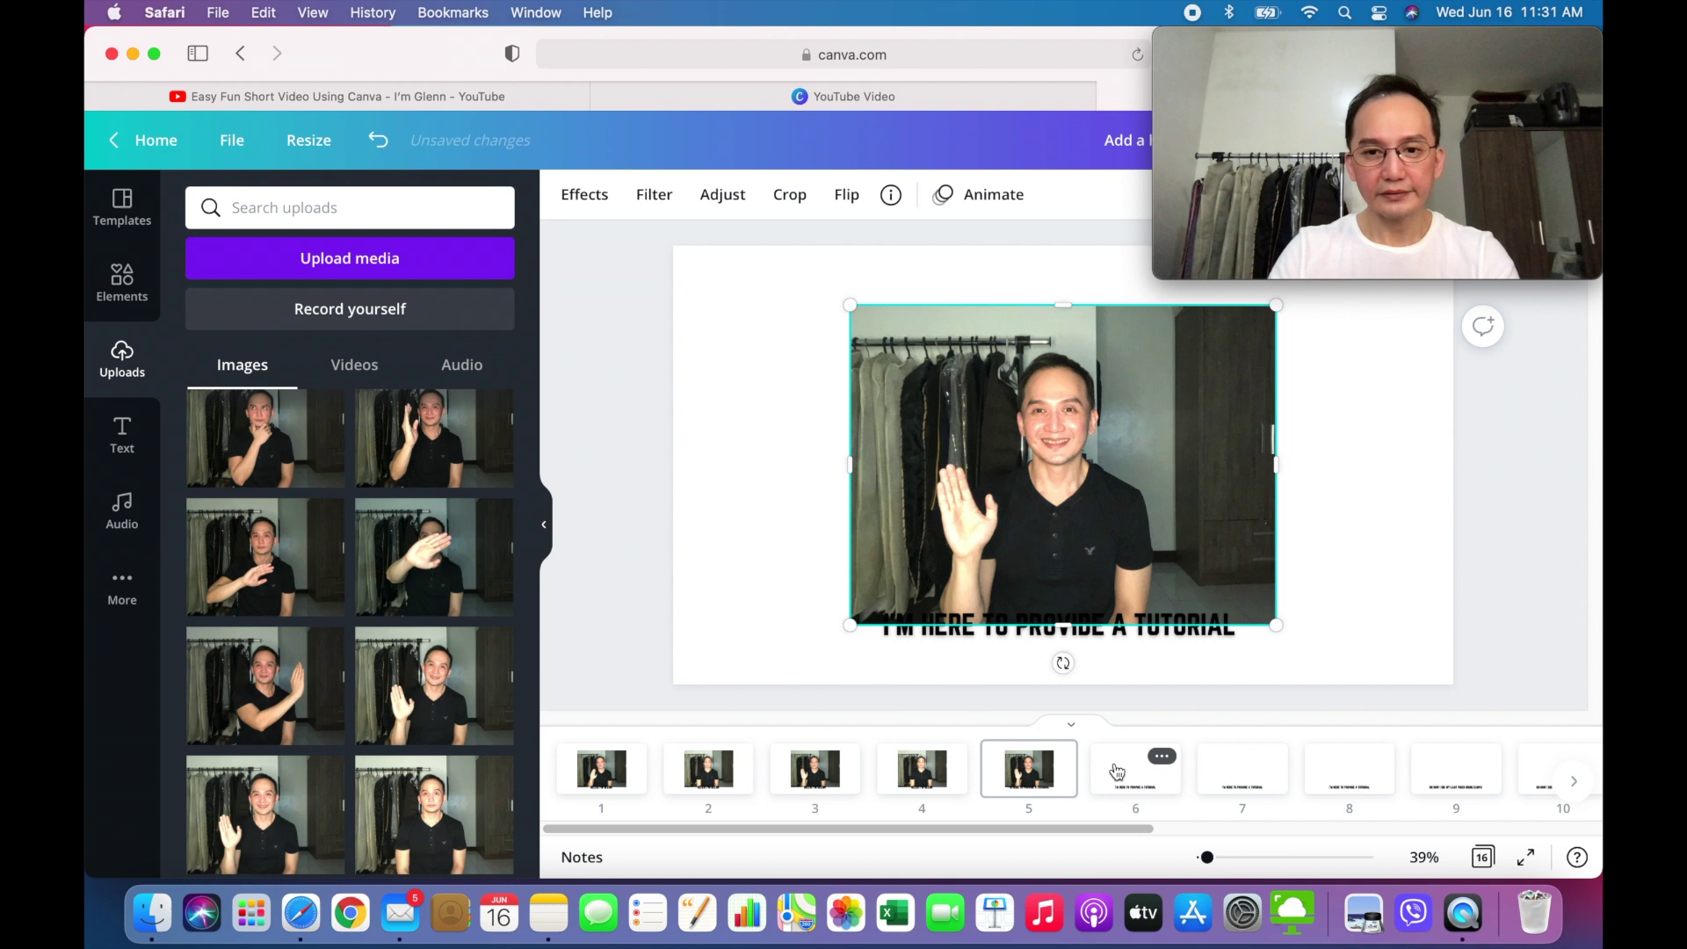
pyautogui.click(1117, 771)
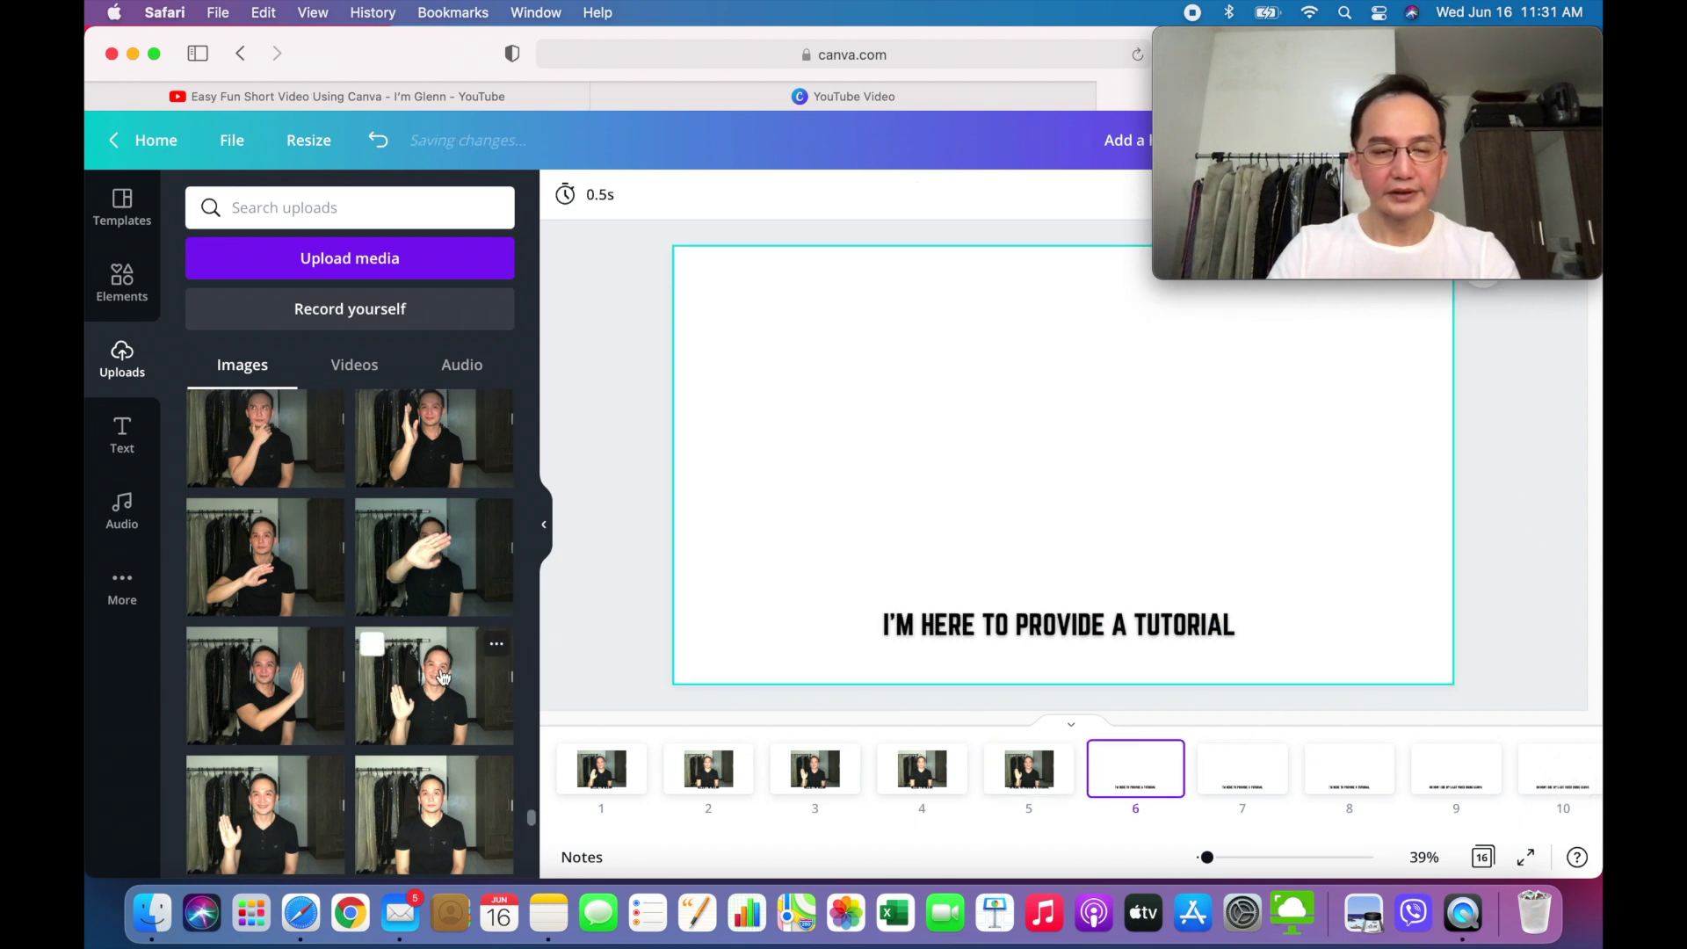
pyautogui.moveTo(443, 674); pyautogui.dragTo(1116, 763)
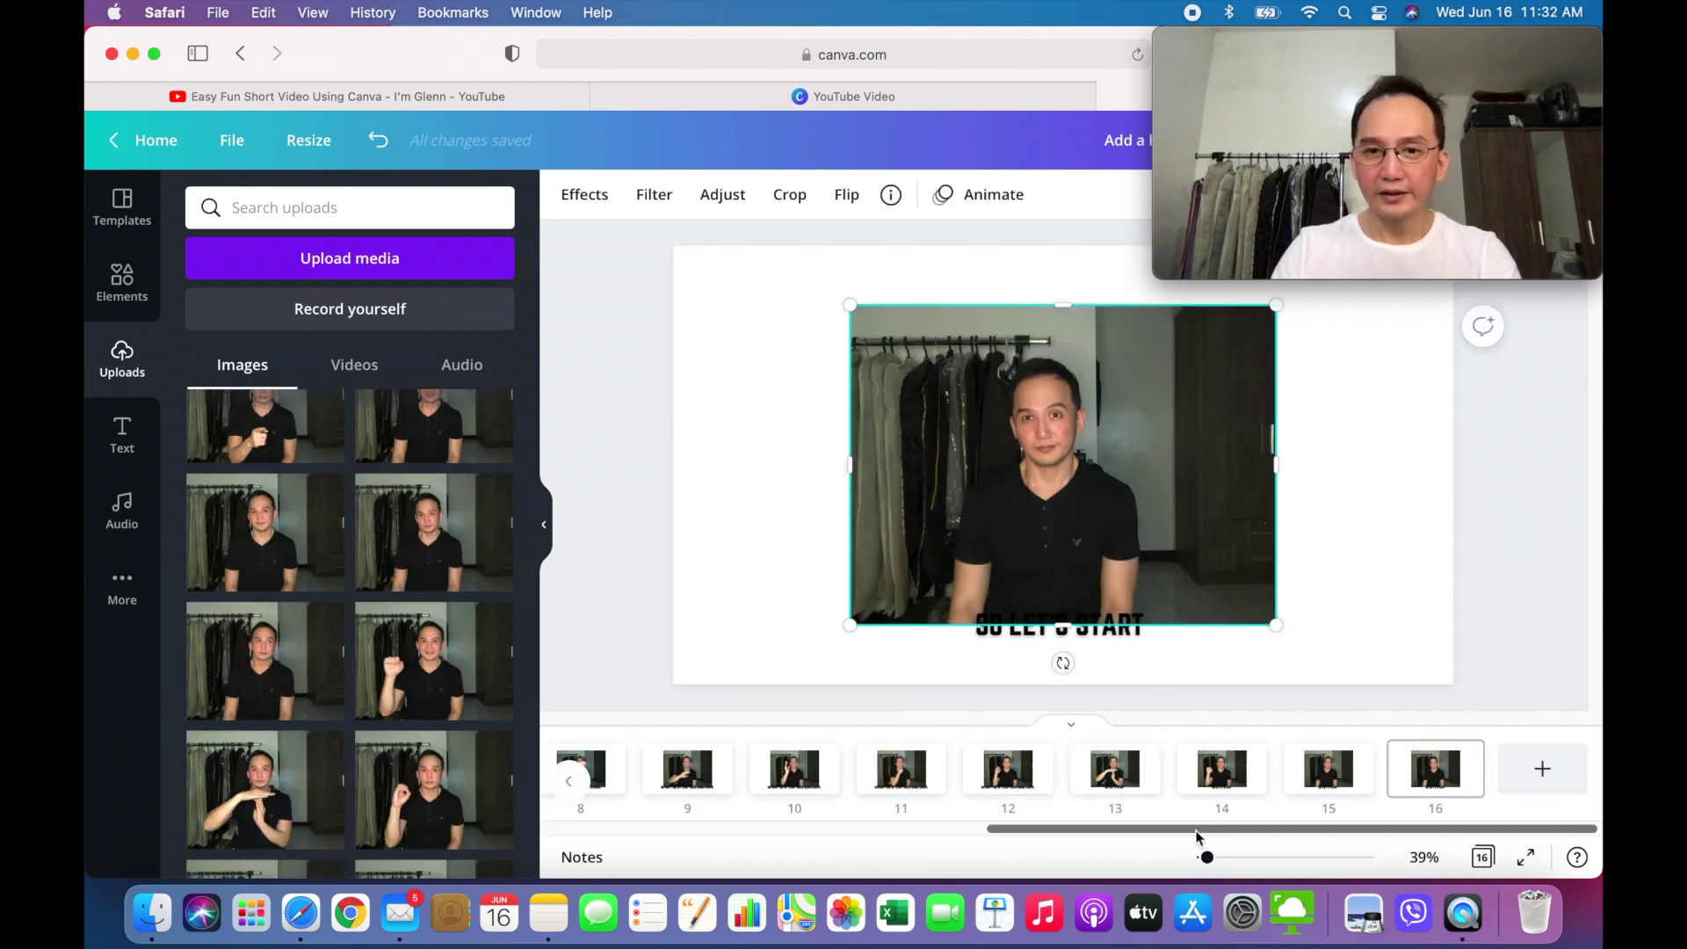
pyautogui.moveTo(1197, 832); pyautogui.dragTo(659, 826)
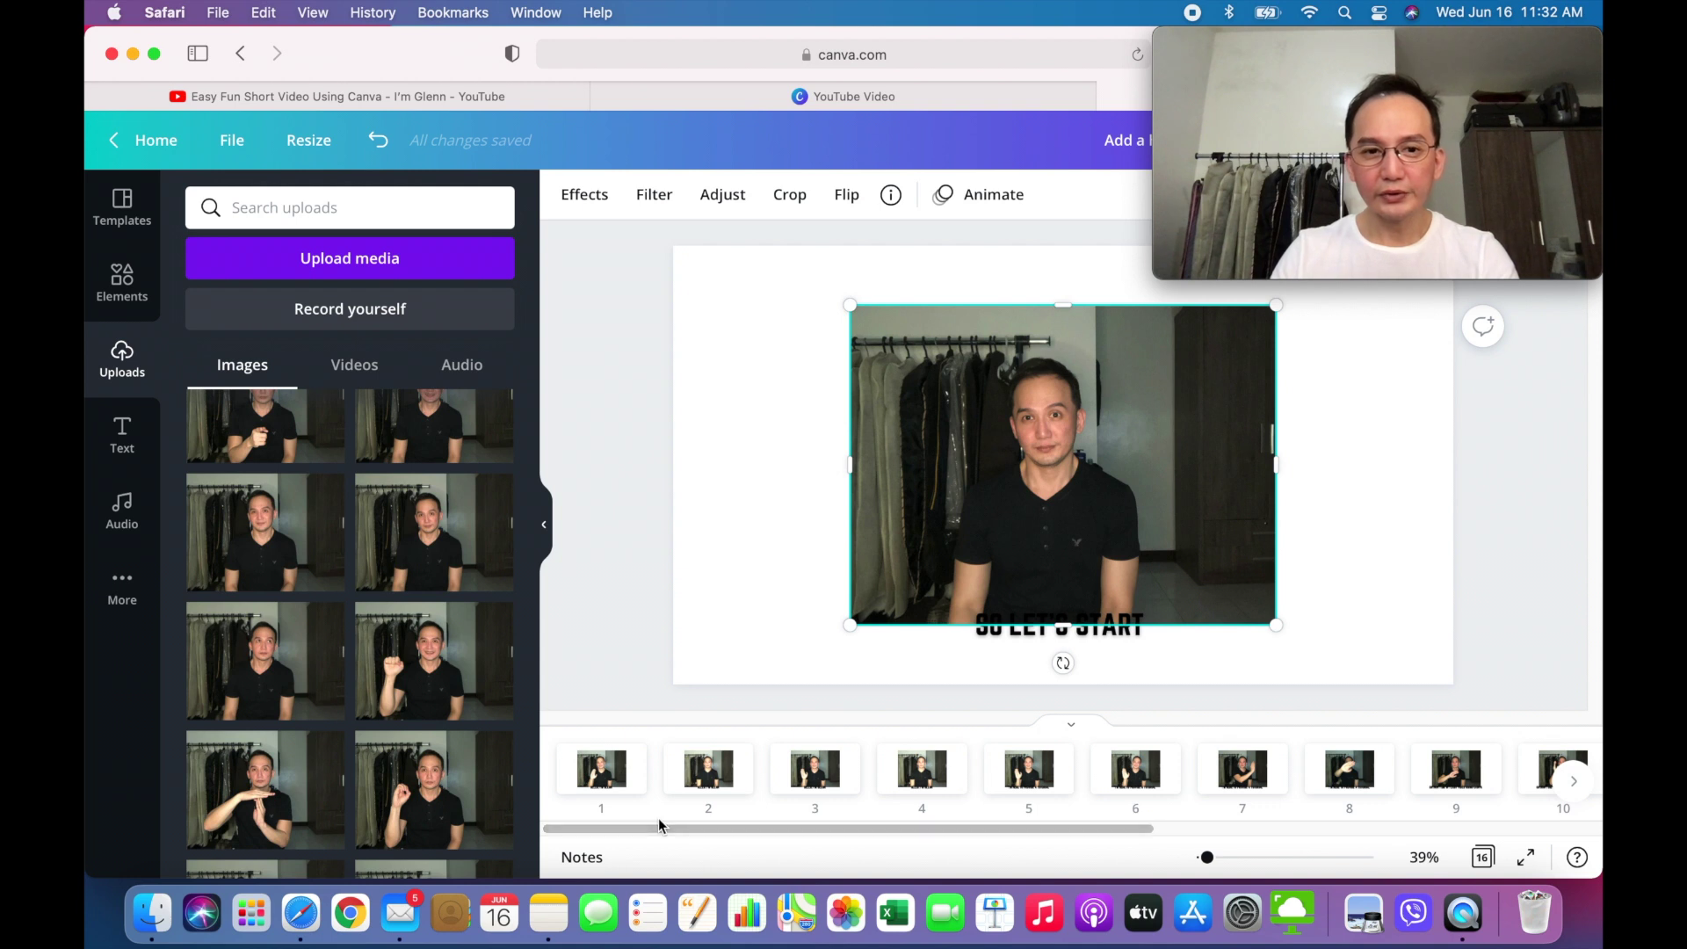
# - Make the photo on each of pages 1 to 4 fill its page as the background
pyautogui.click(615, 771)
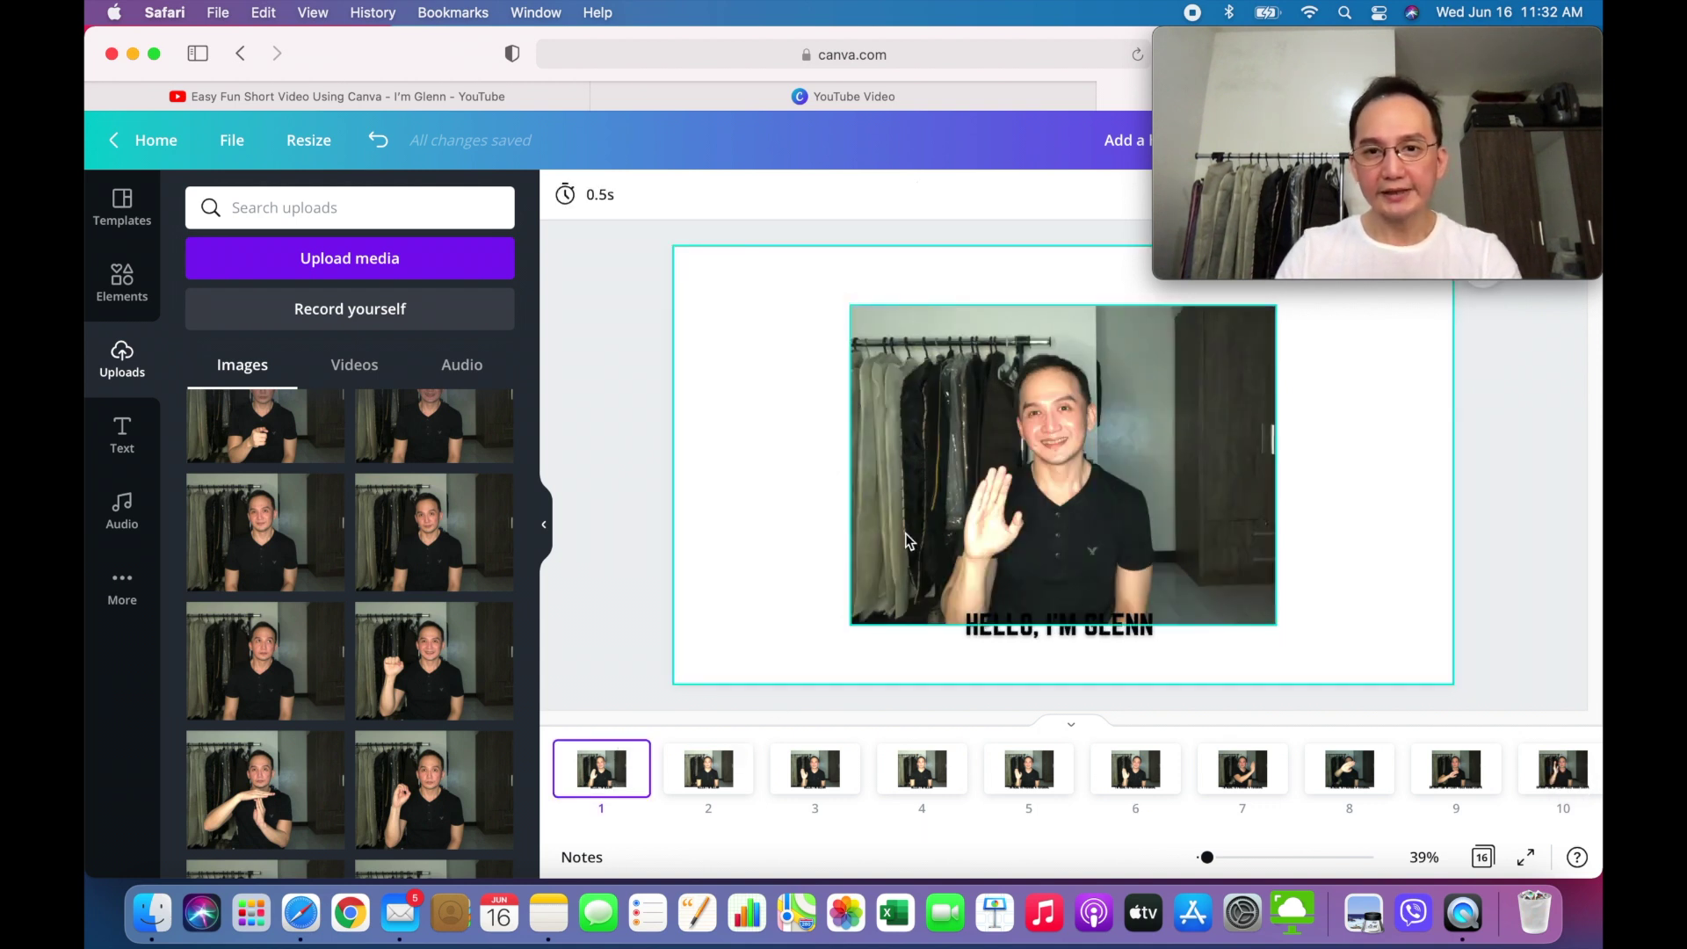
pyautogui.rightClick(909, 541)
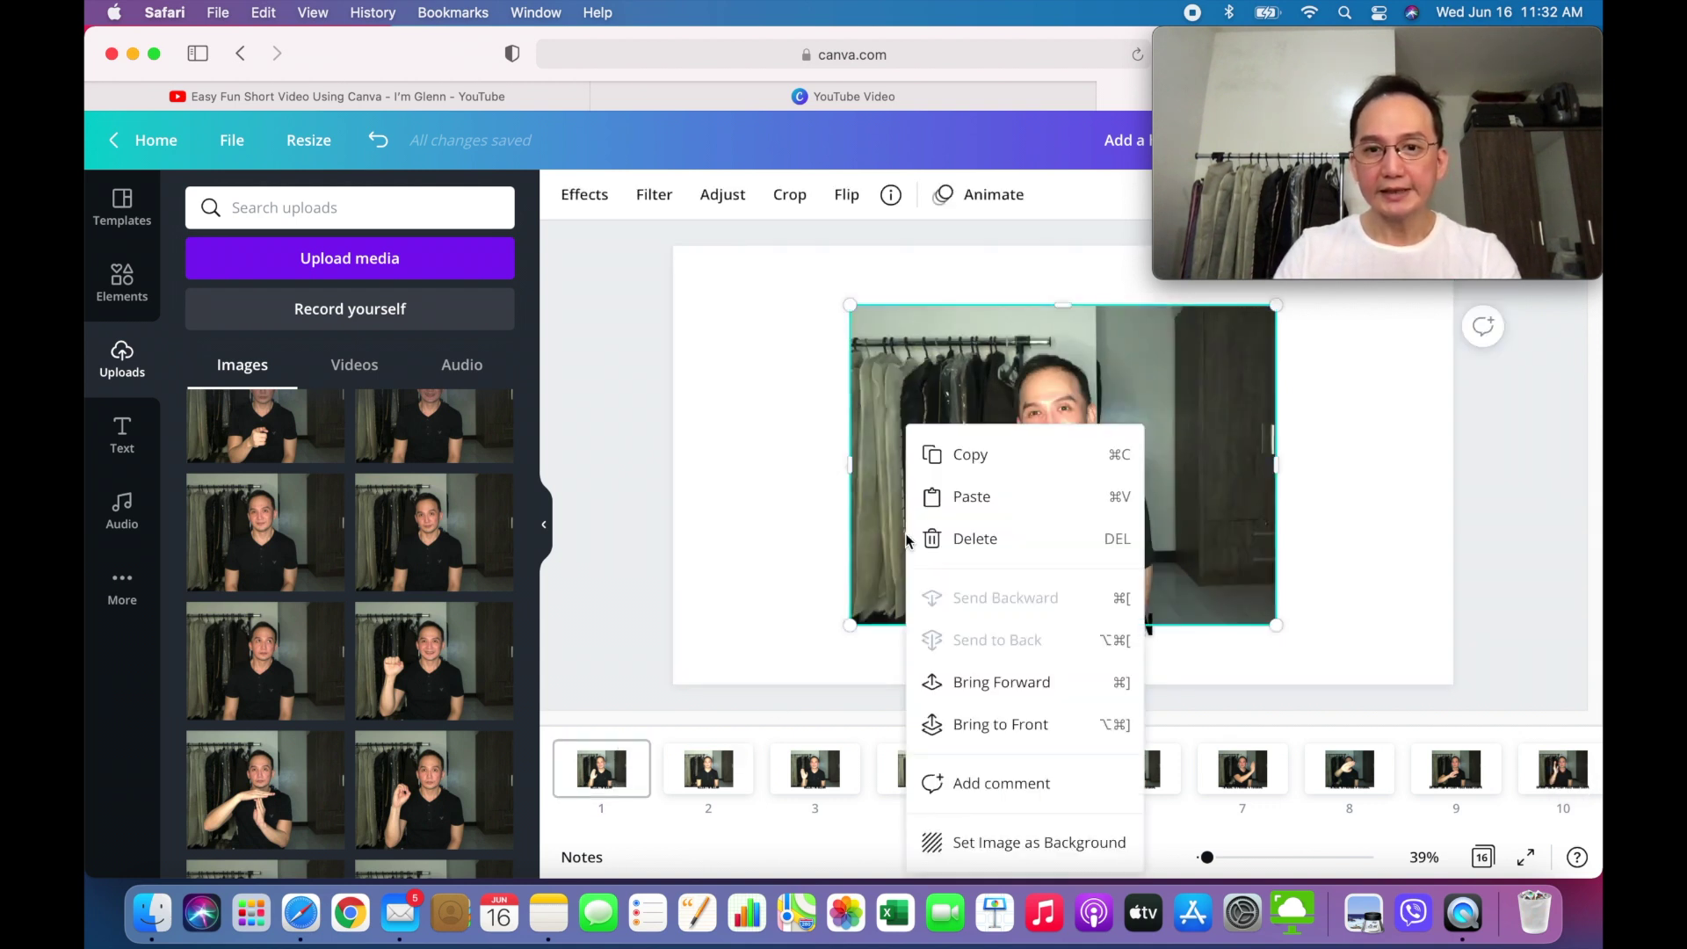
pyautogui.click(993, 846)
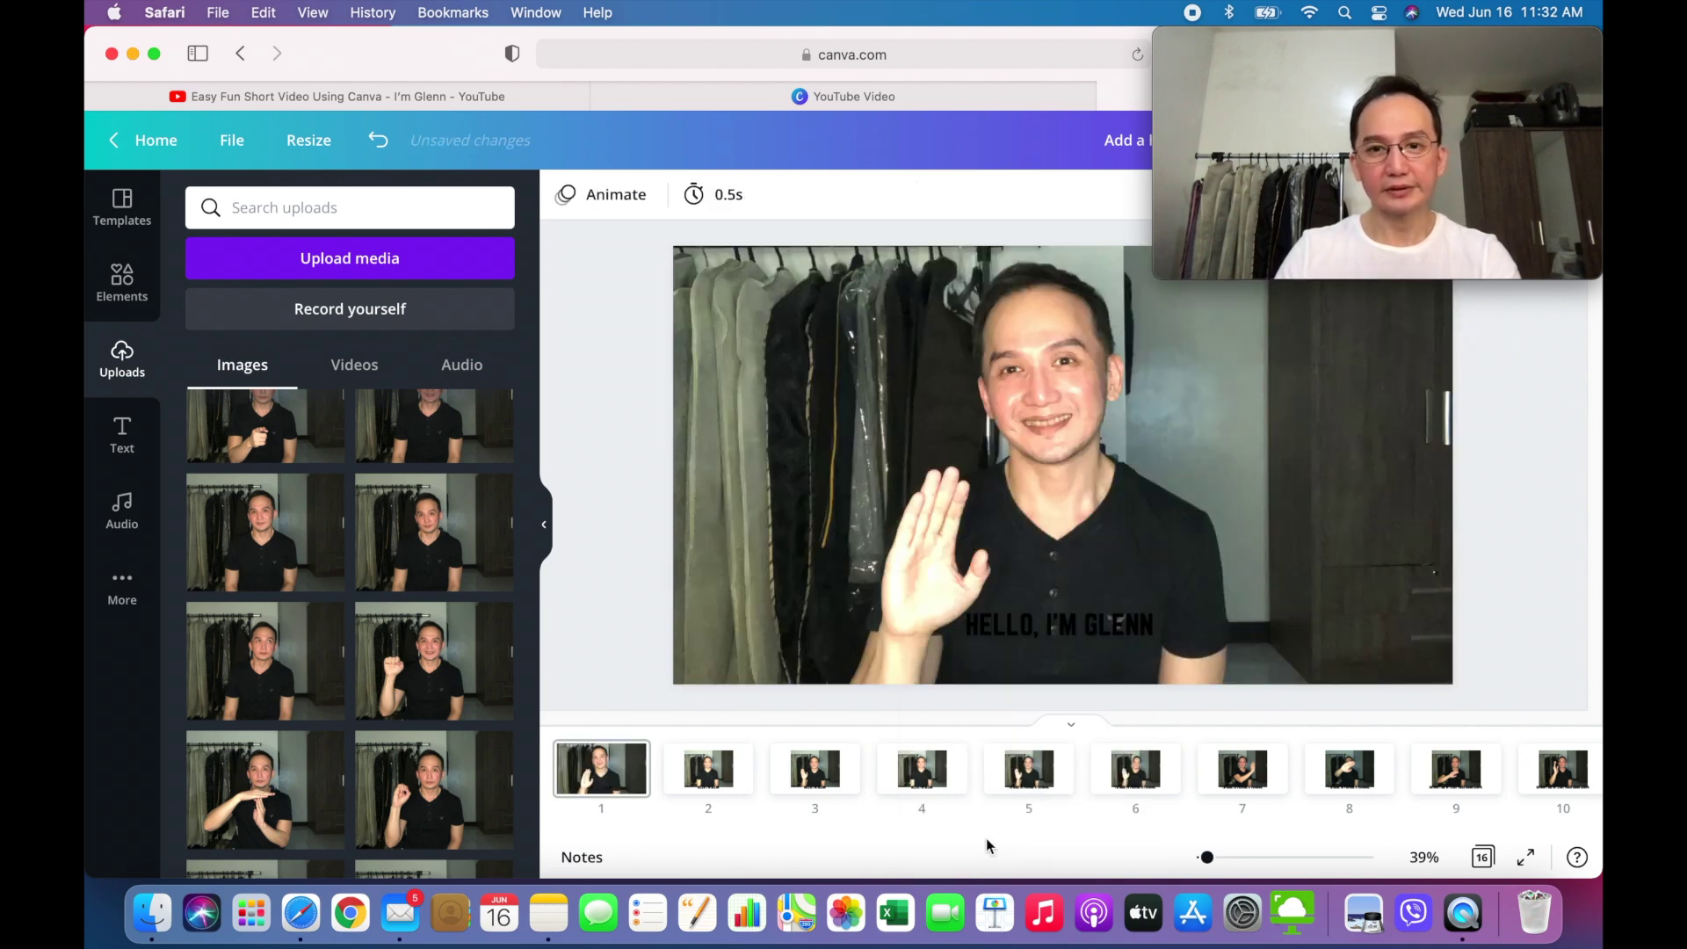
pyautogui.click(732, 785)
pyautogui.rightClick(987, 457)
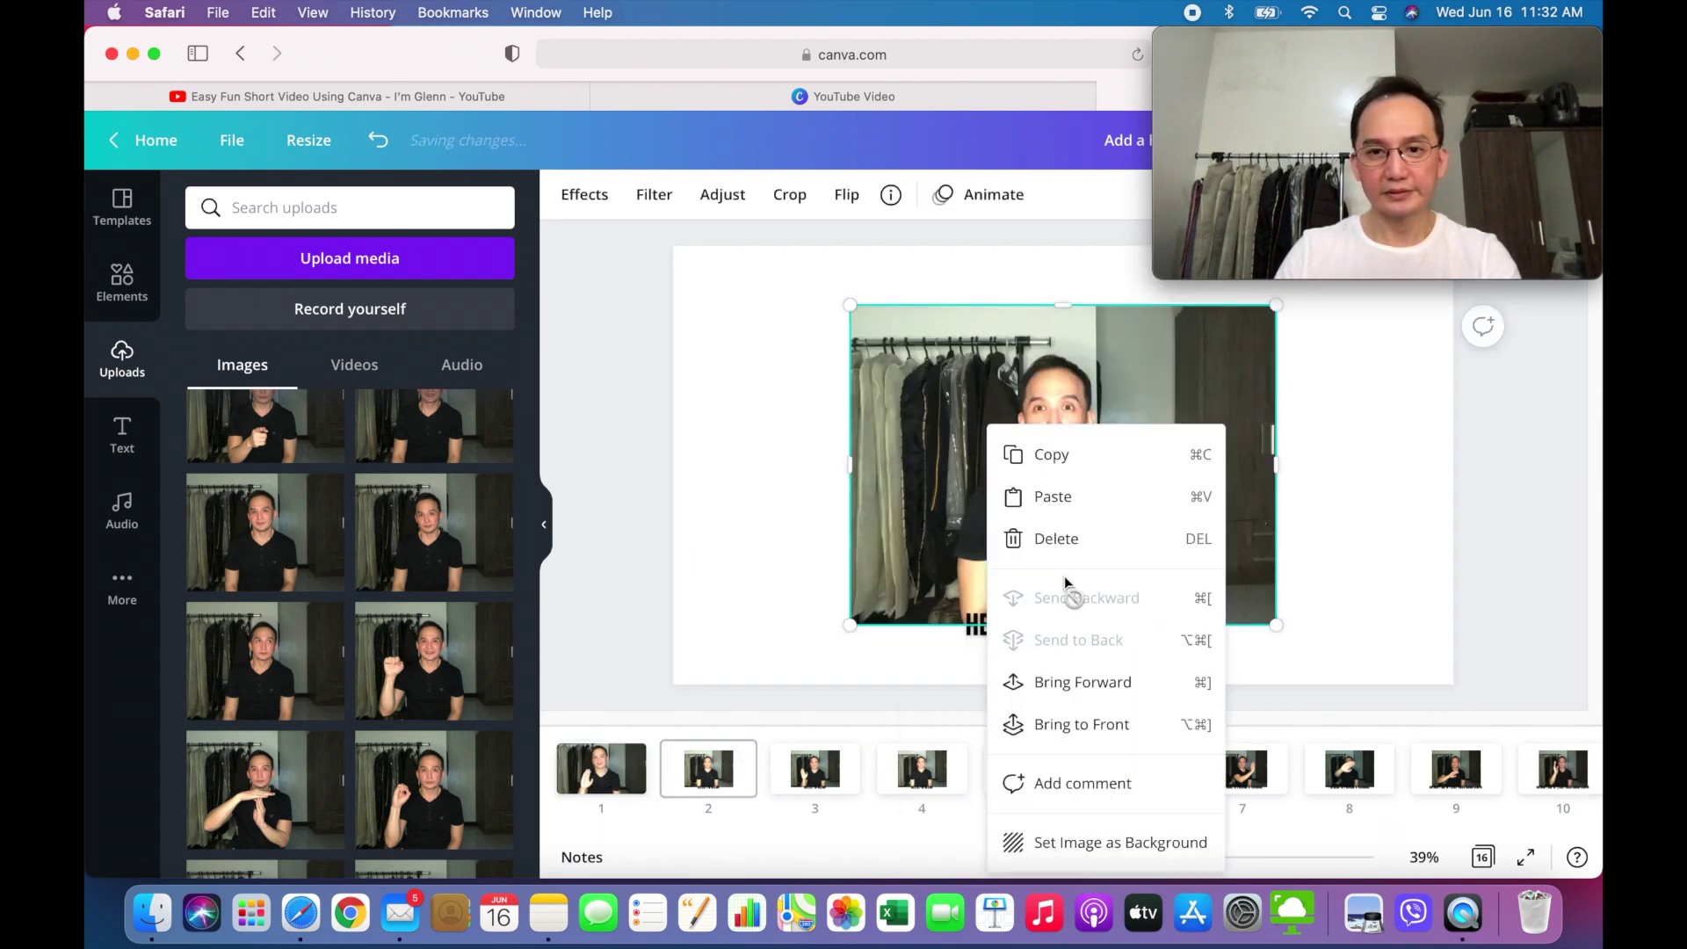
pyautogui.click(1091, 844)
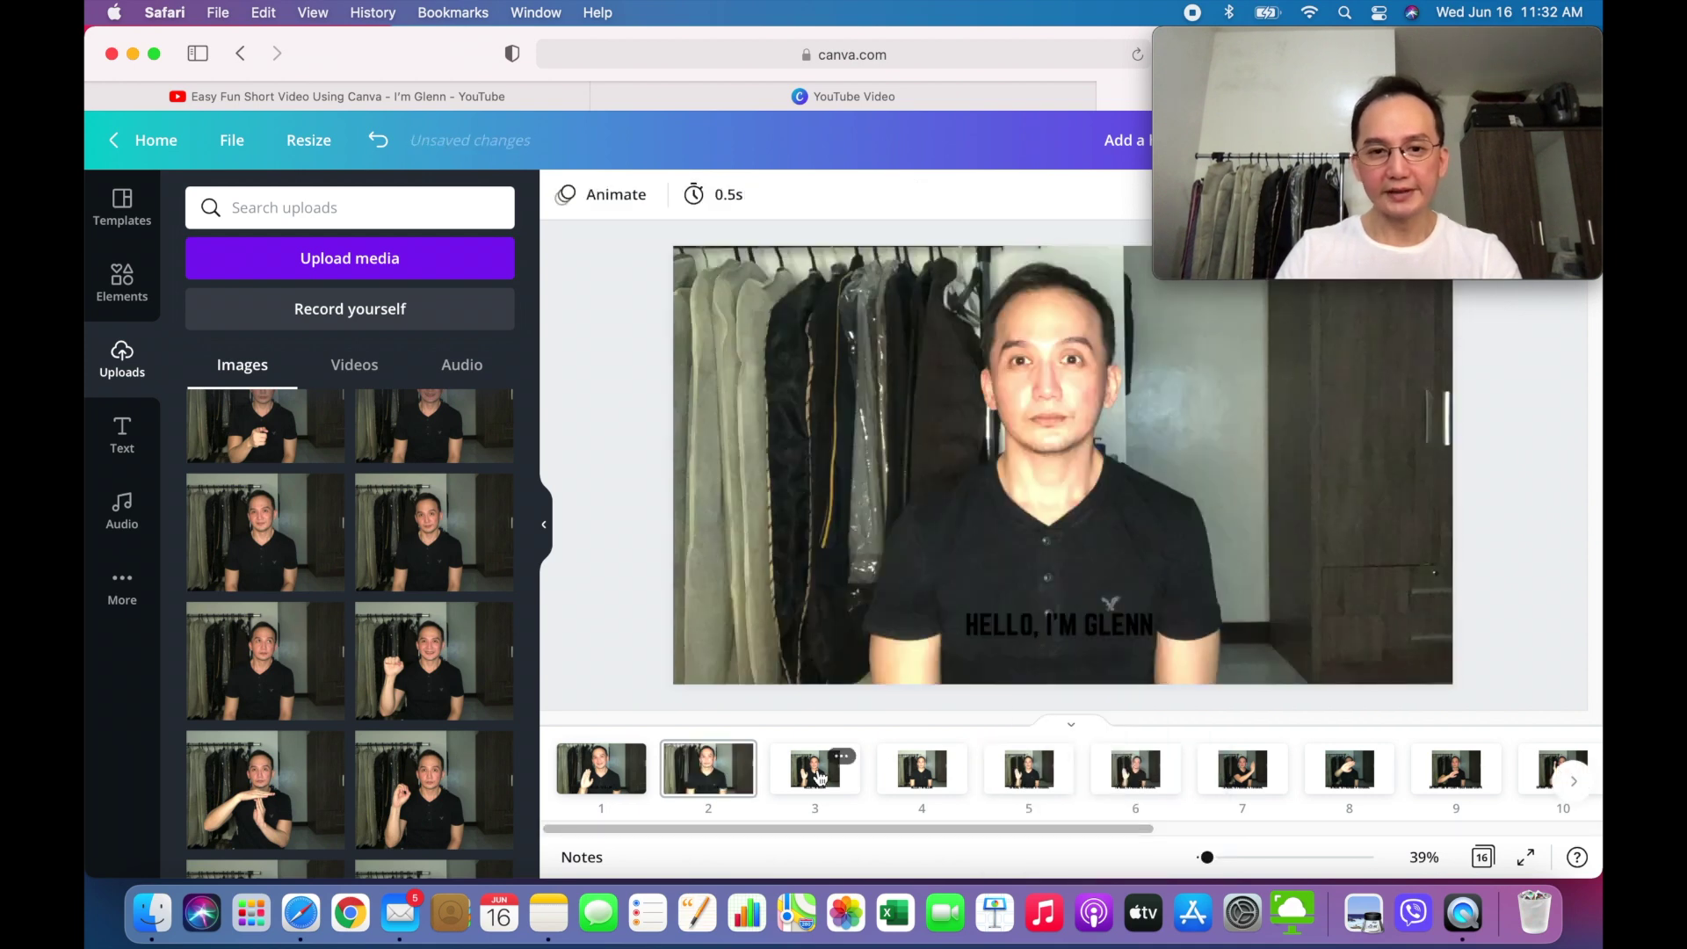
pyautogui.click(815, 769)
pyautogui.rightClick(958, 487)
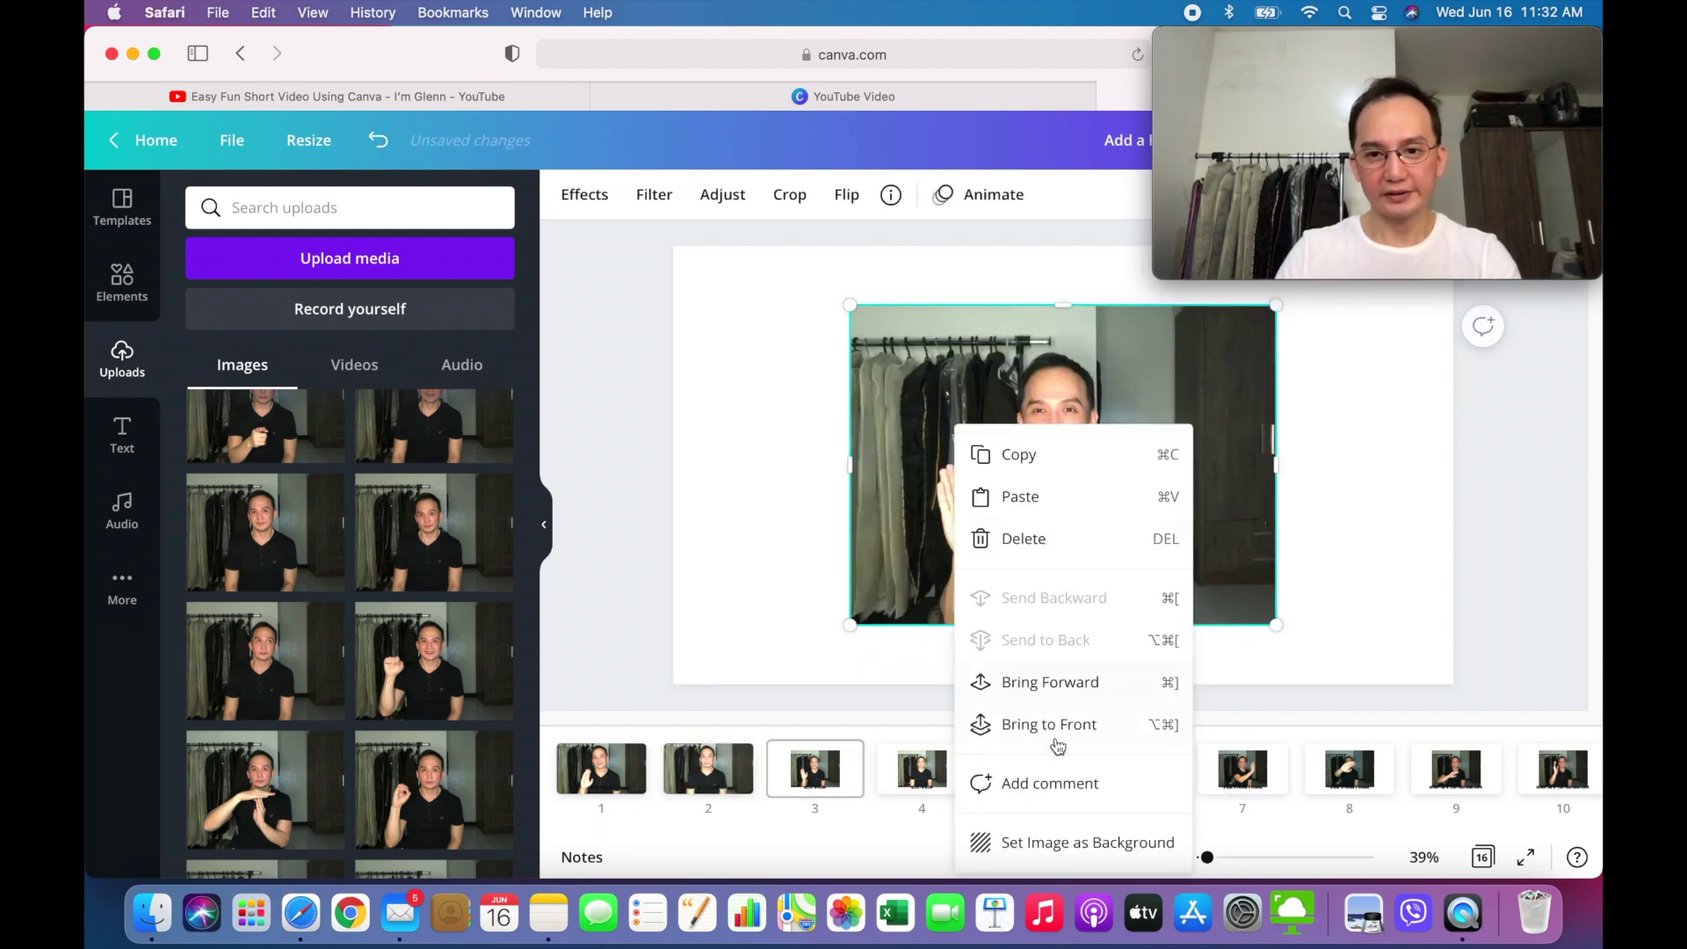
pyautogui.click(1068, 844)
pyautogui.click(918, 785)
pyautogui.rightClick(955, 479)
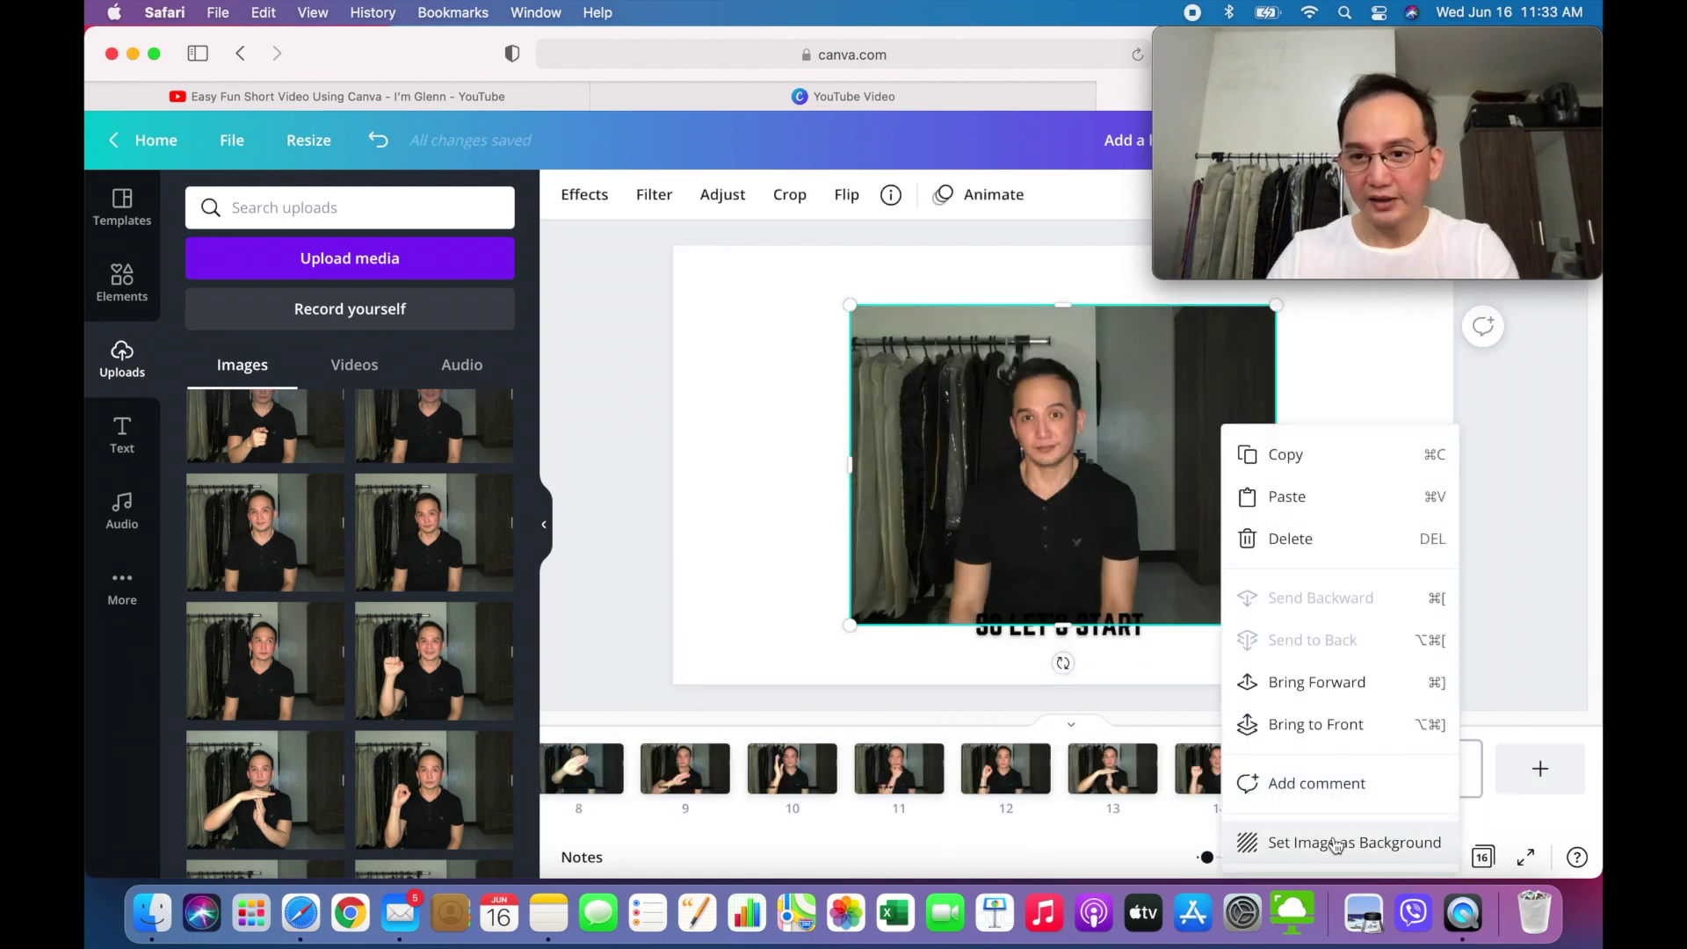
pyautogui.click(1336, 843)
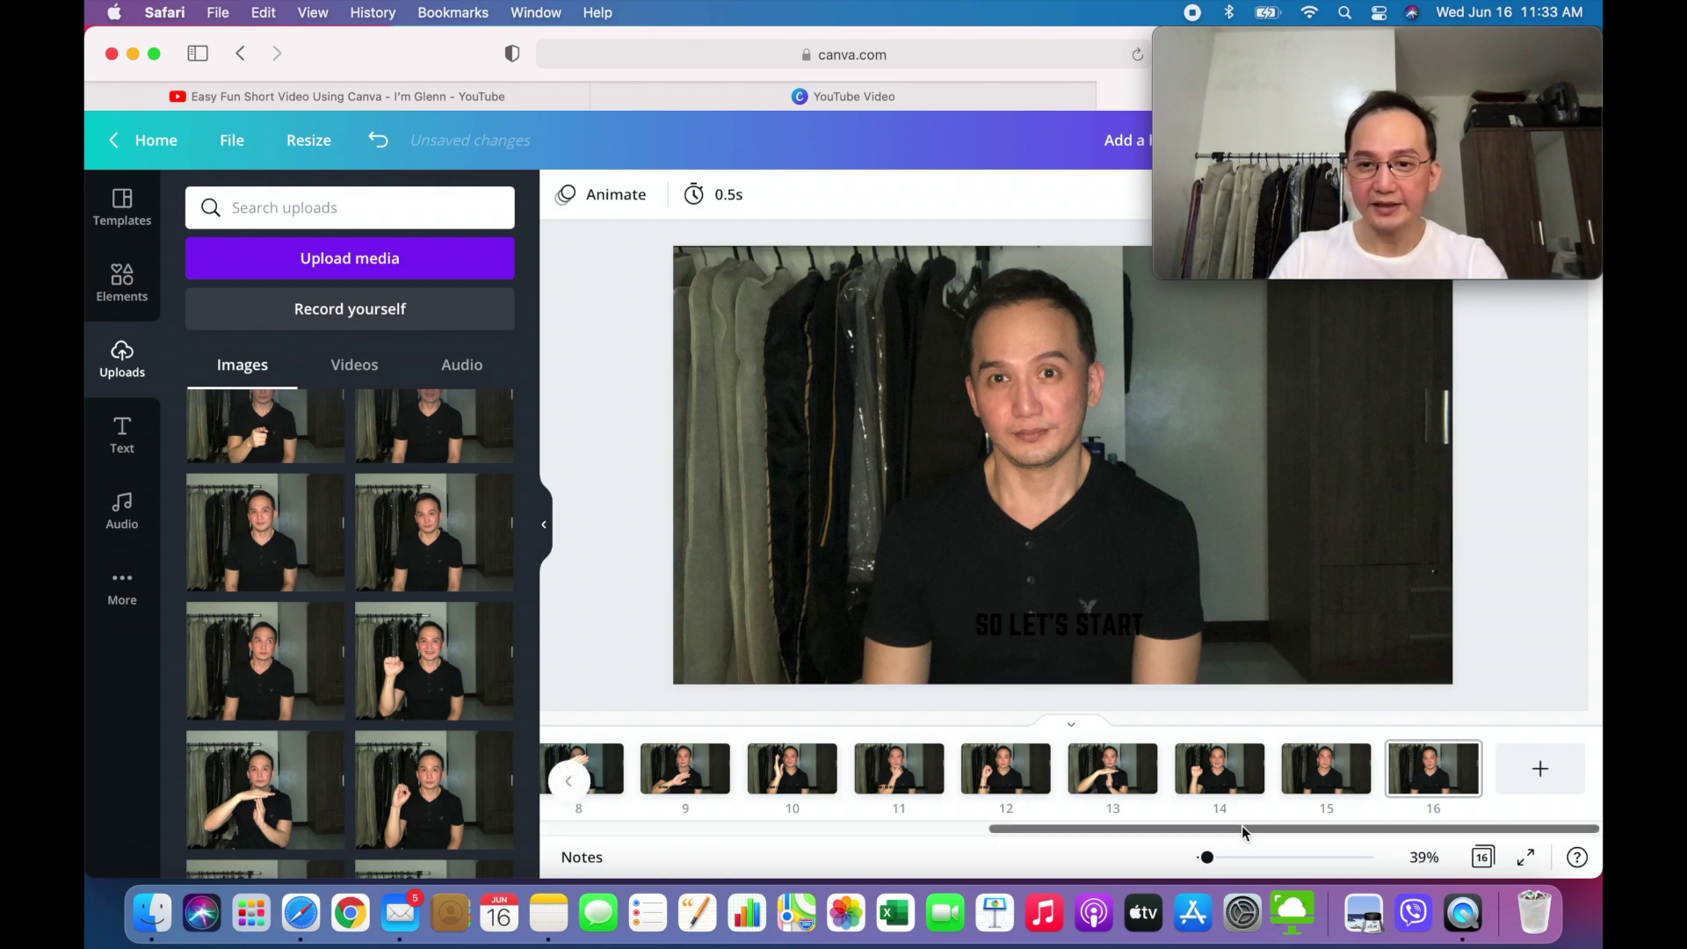
# - Turn page 1's HELLO, I'M GLENN caption white
pyautogui.moveTo(1241, 825); pyautogui.dragTo(699, 817)
pyautogui.click(601, 782)
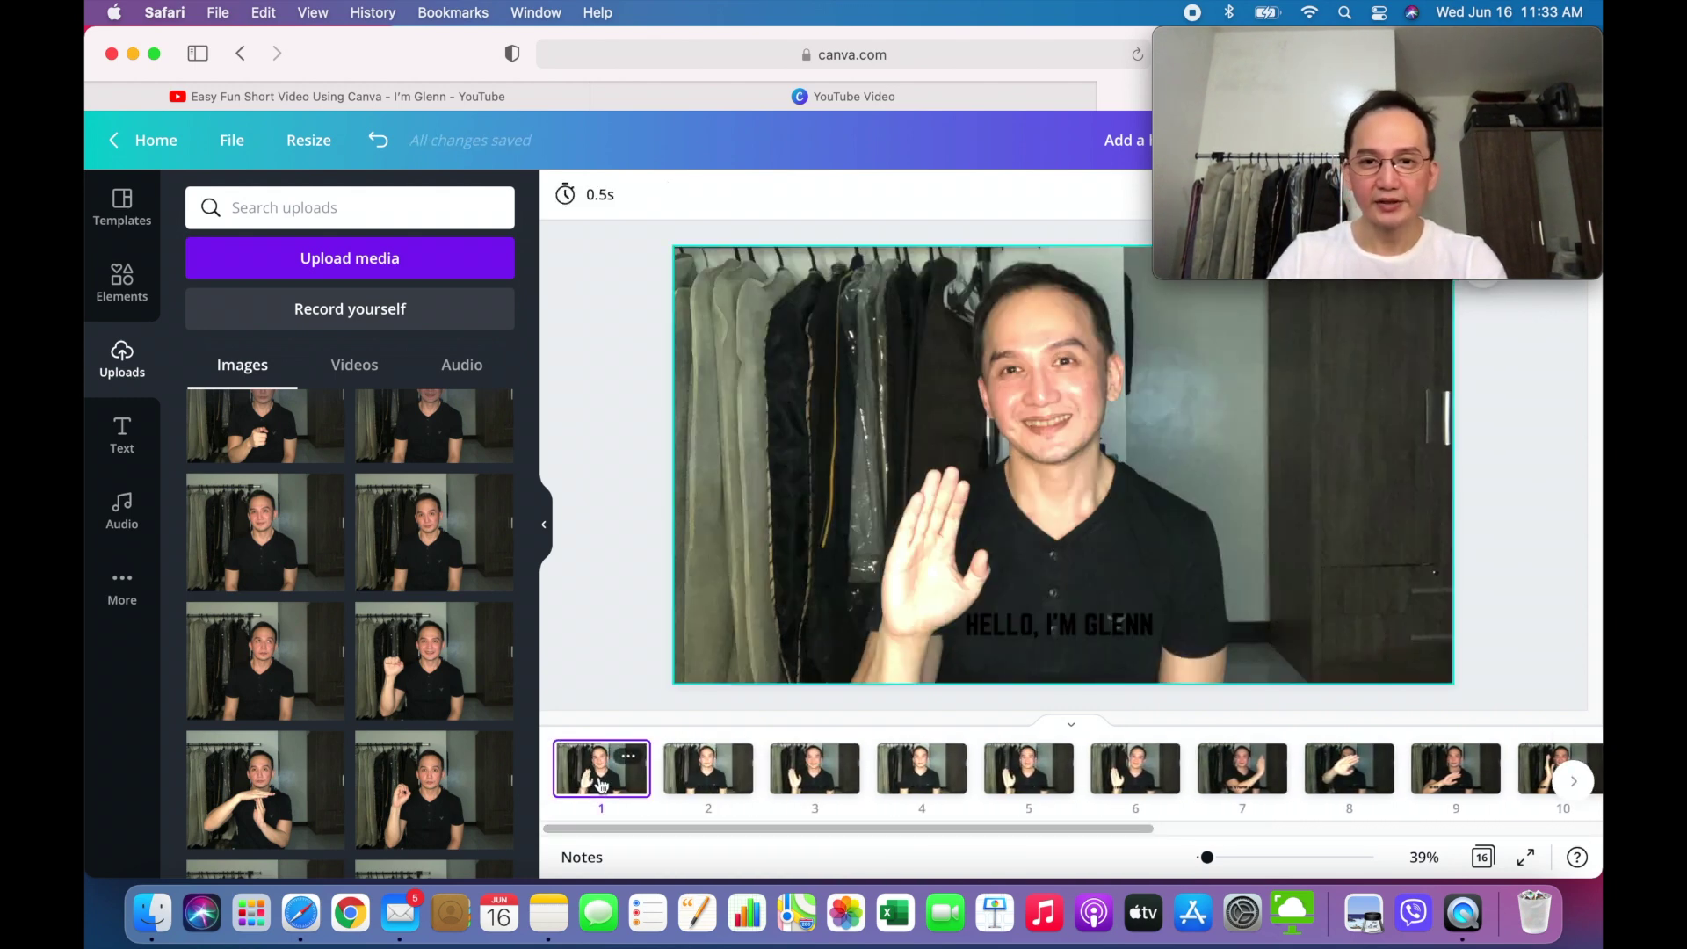
pyautogui.click(1021, 636)
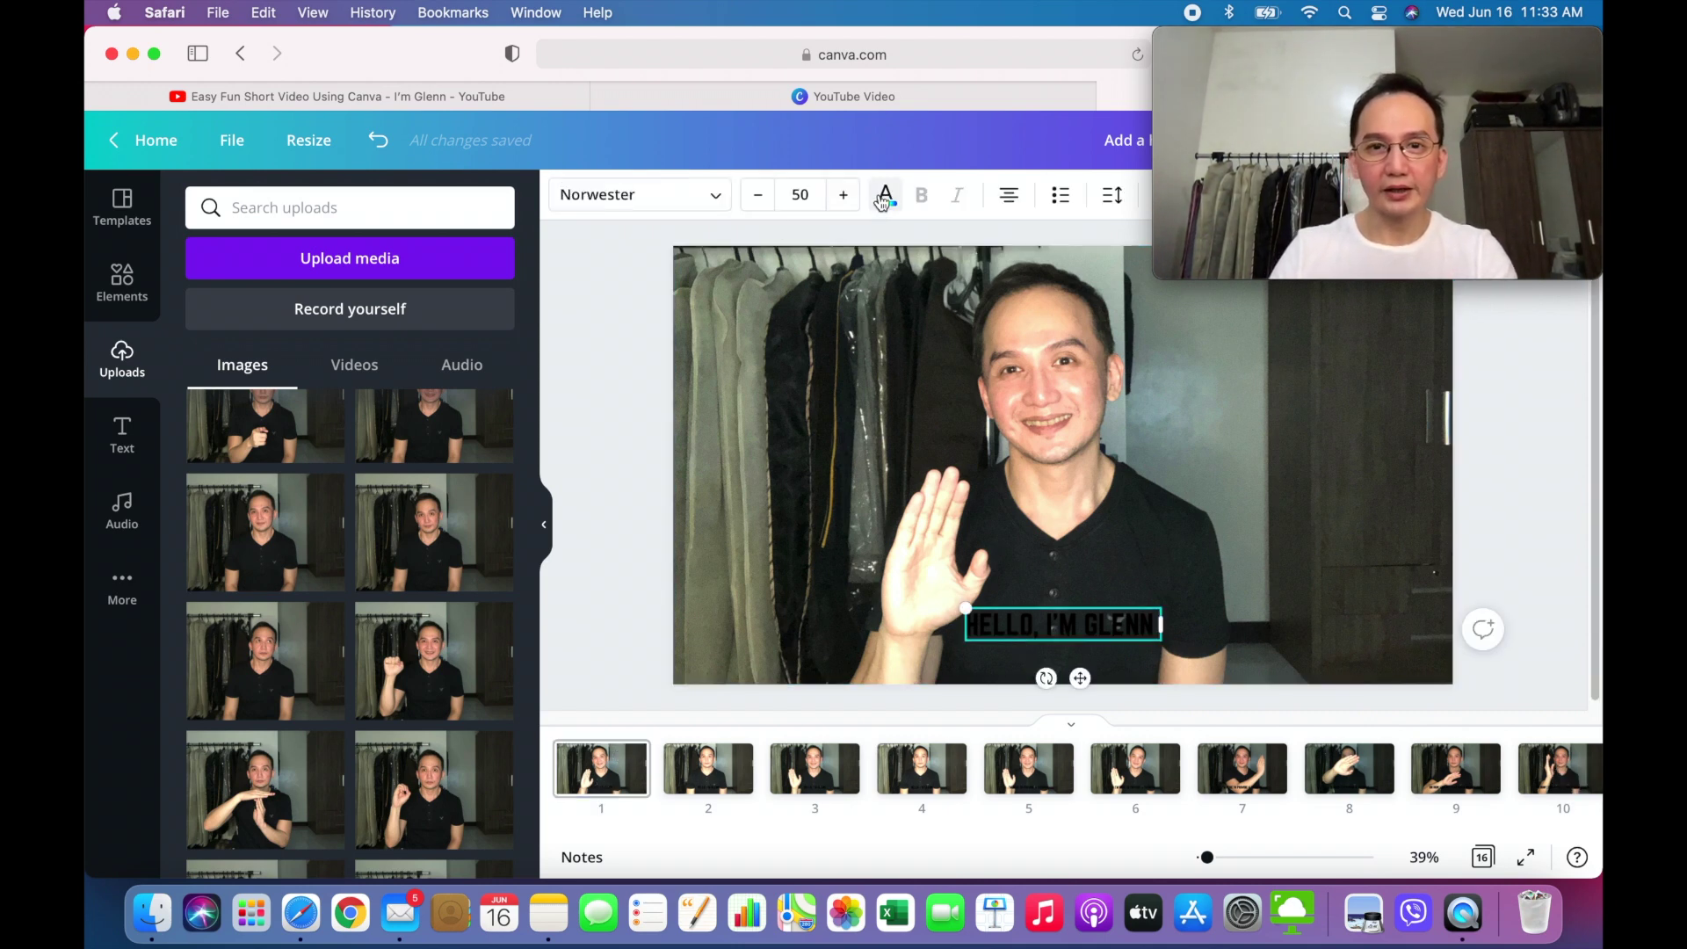
pyautogui.click(886, 196)
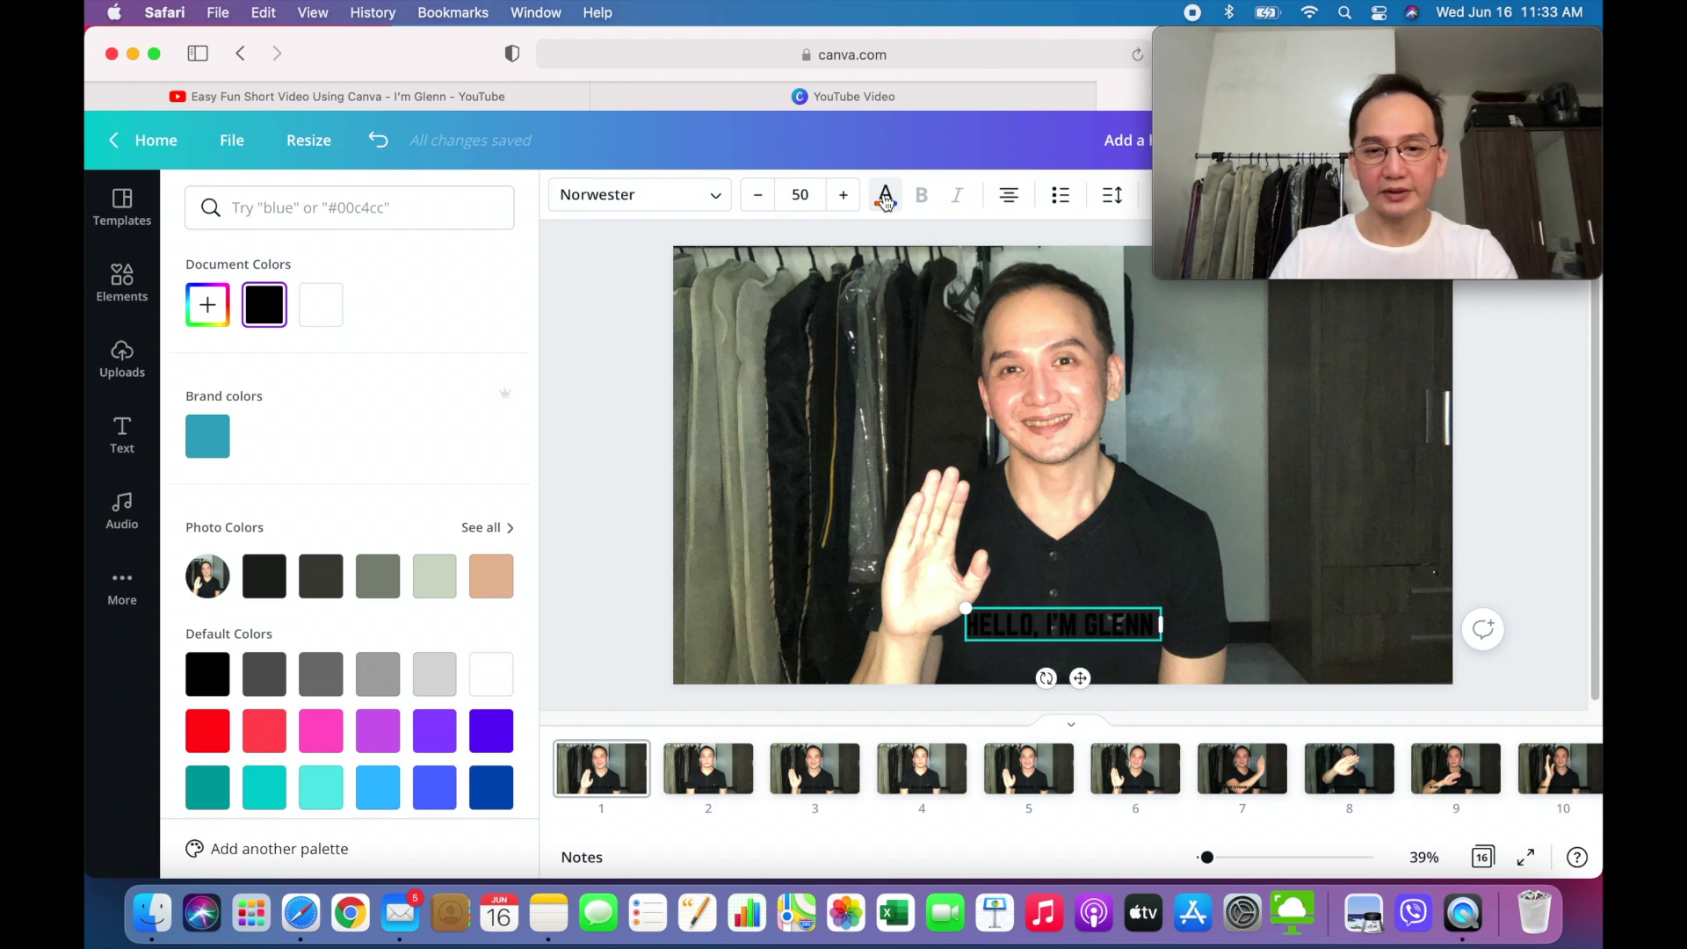
pyautogui.click(320, 304)
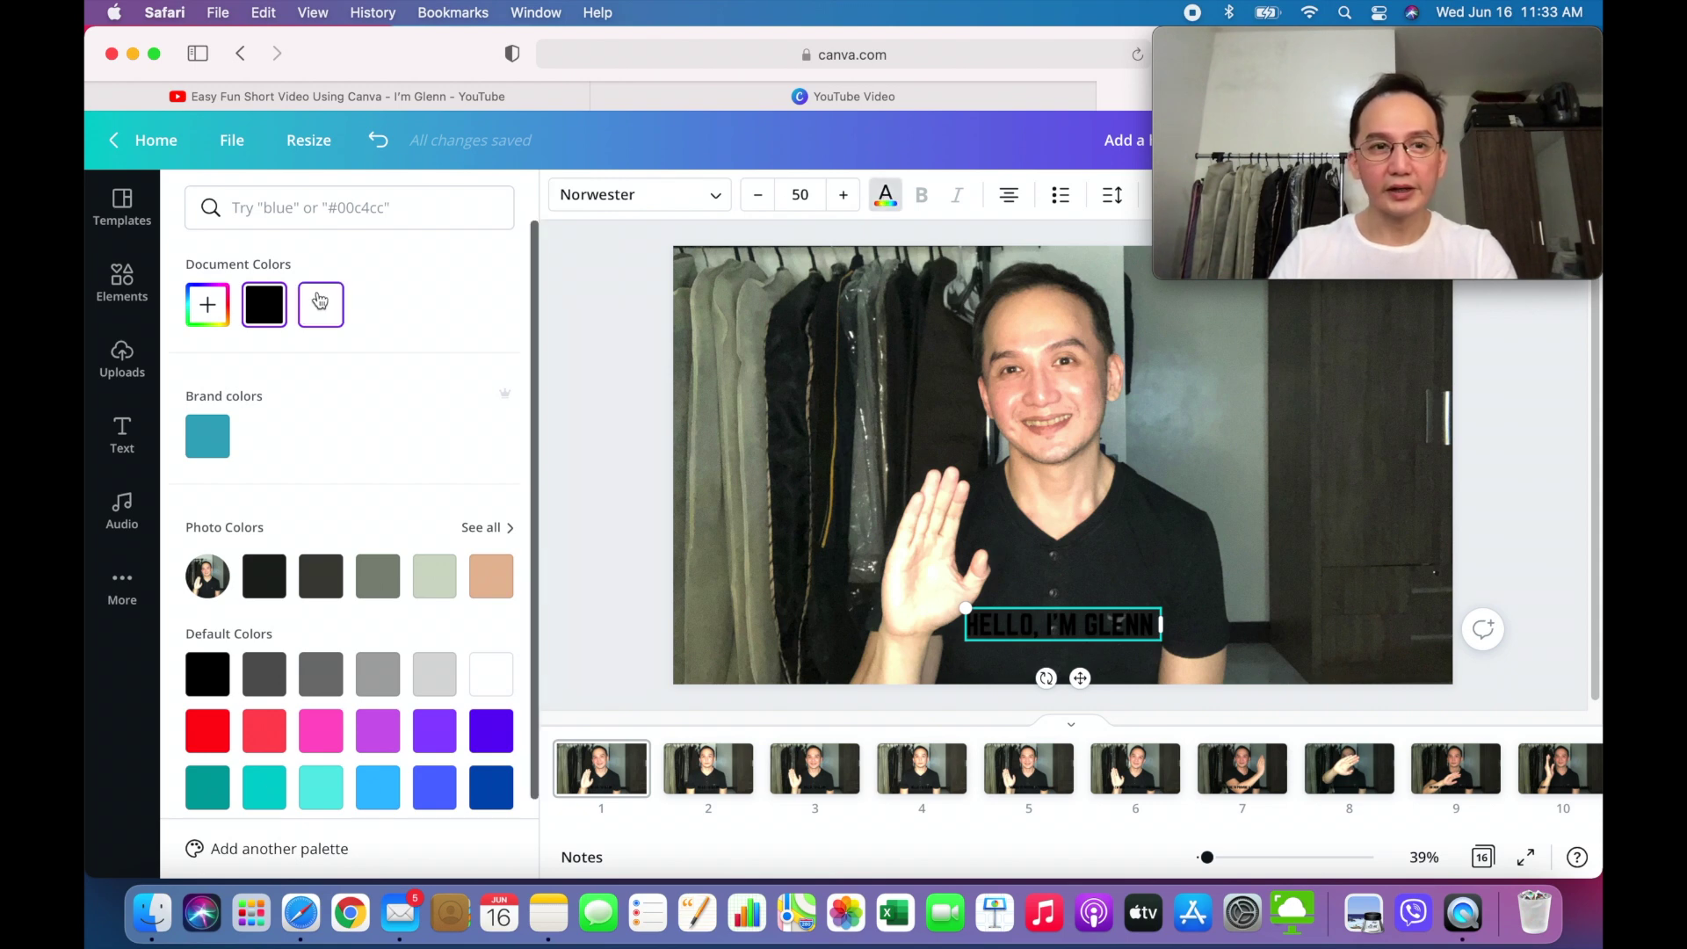
# - Check page 2's caption colour, then play the video as a full-screen preview
pyautogui.click(703, 768)
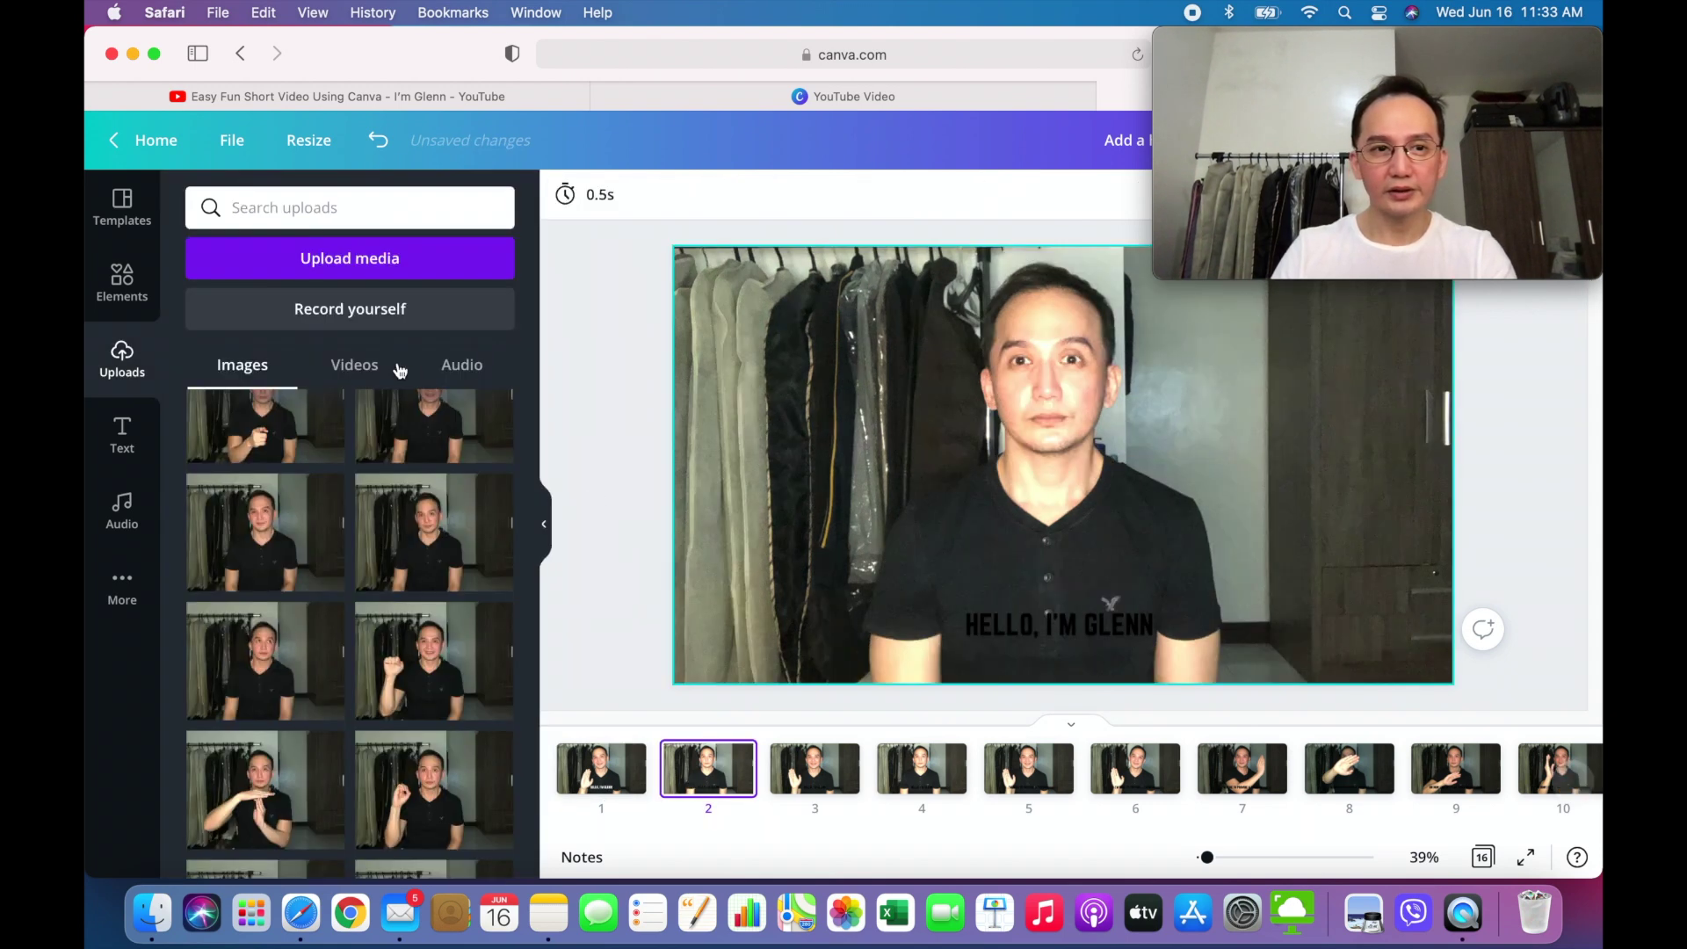
pyautogui.click(1090, 618)
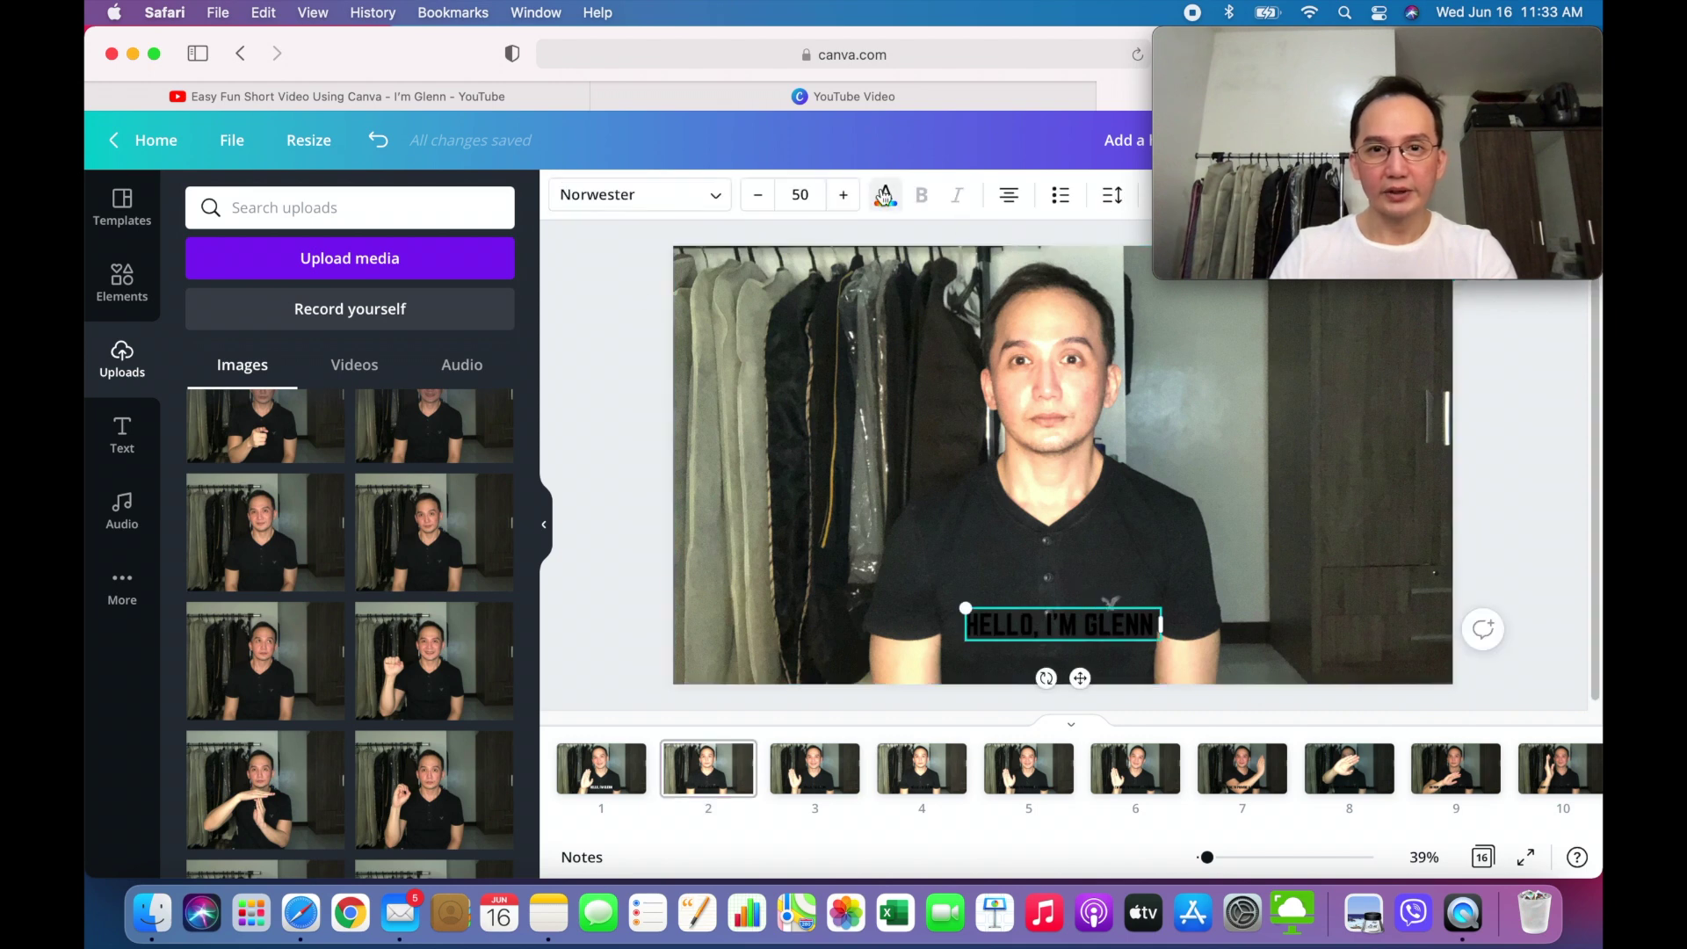
pyautogui.click(886, 196)
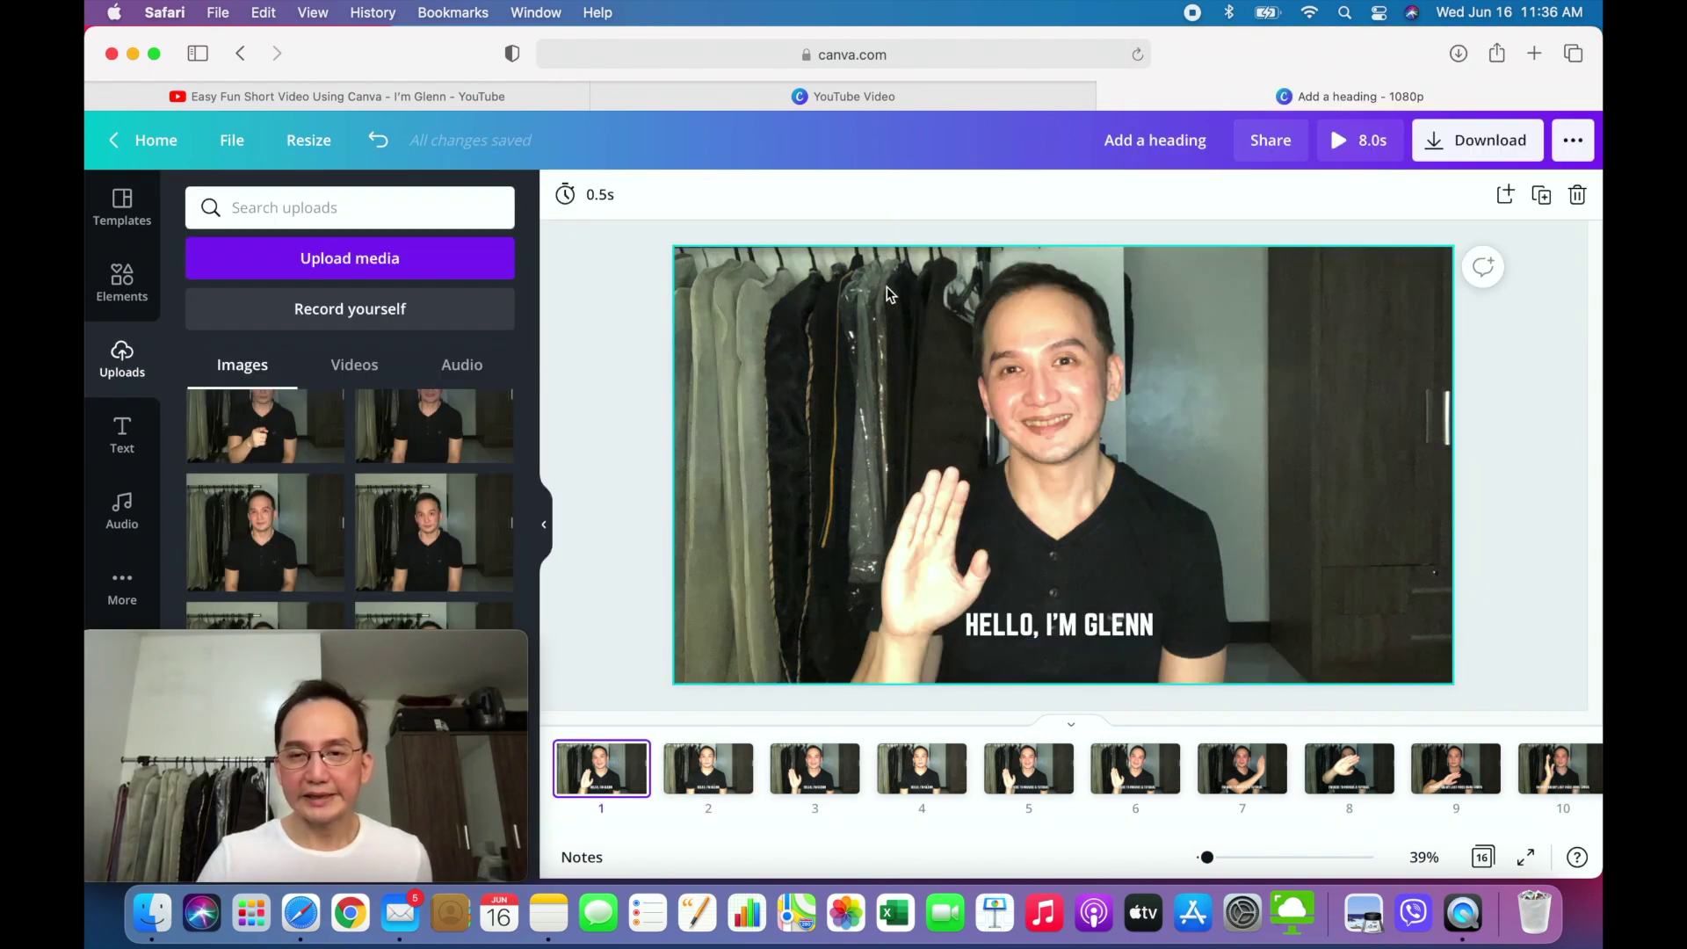
pyautogui.click(1353, 141)
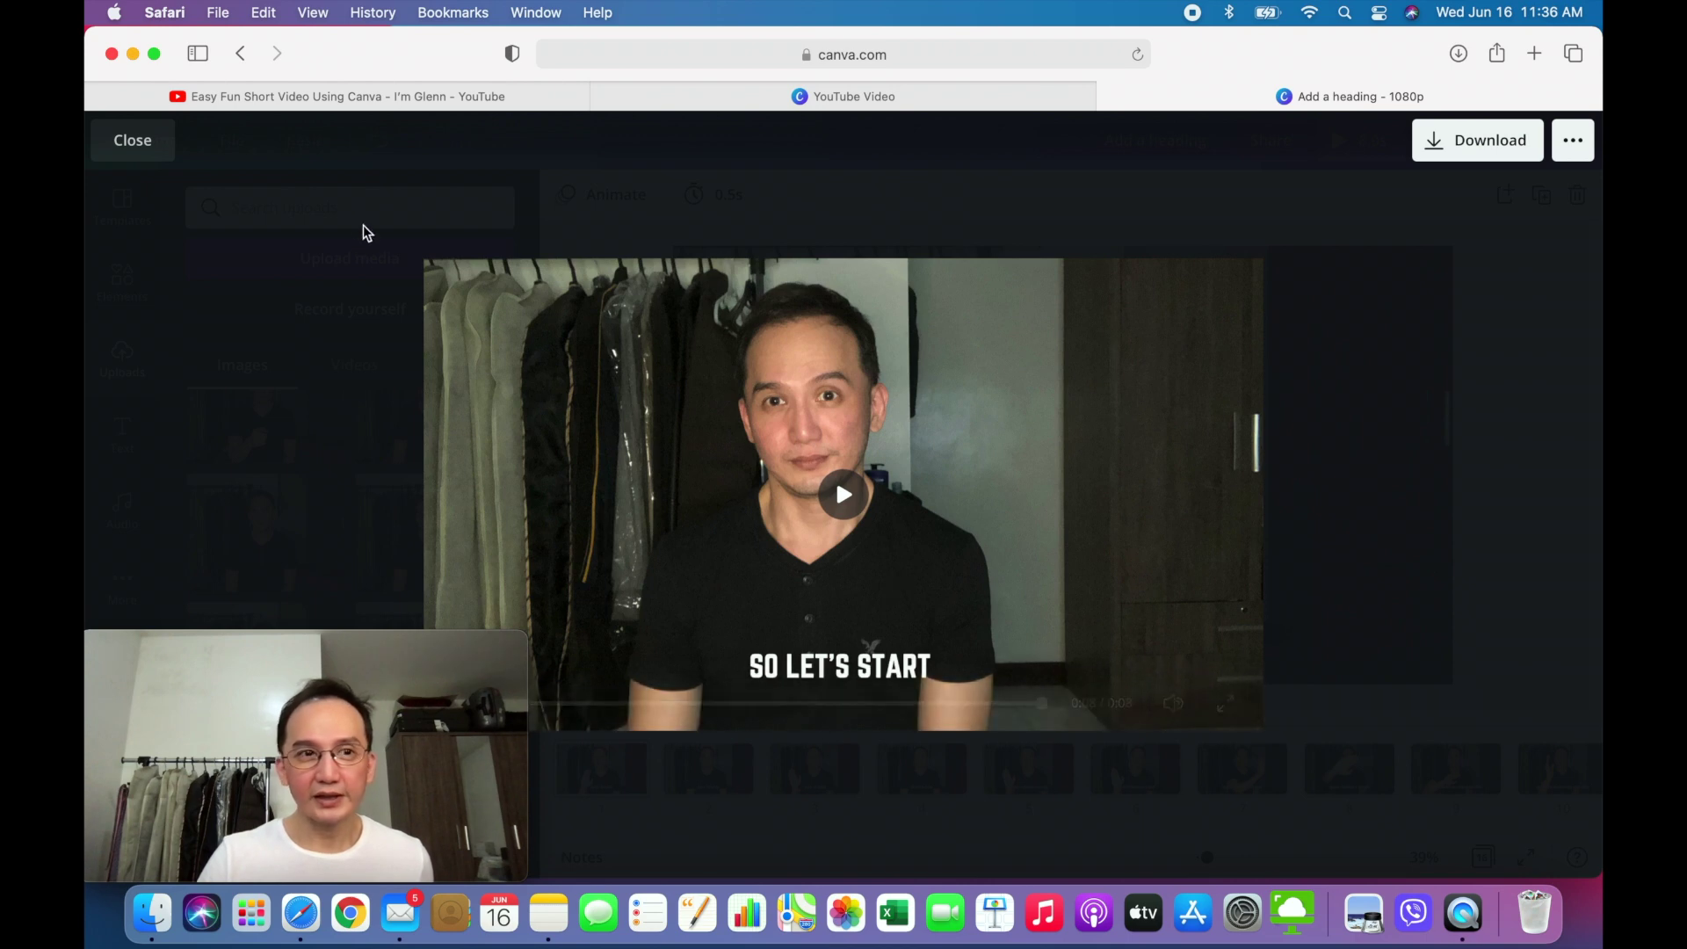
# - Close the full-screen preview and return to the editor
pyautogui.click(133, 151)
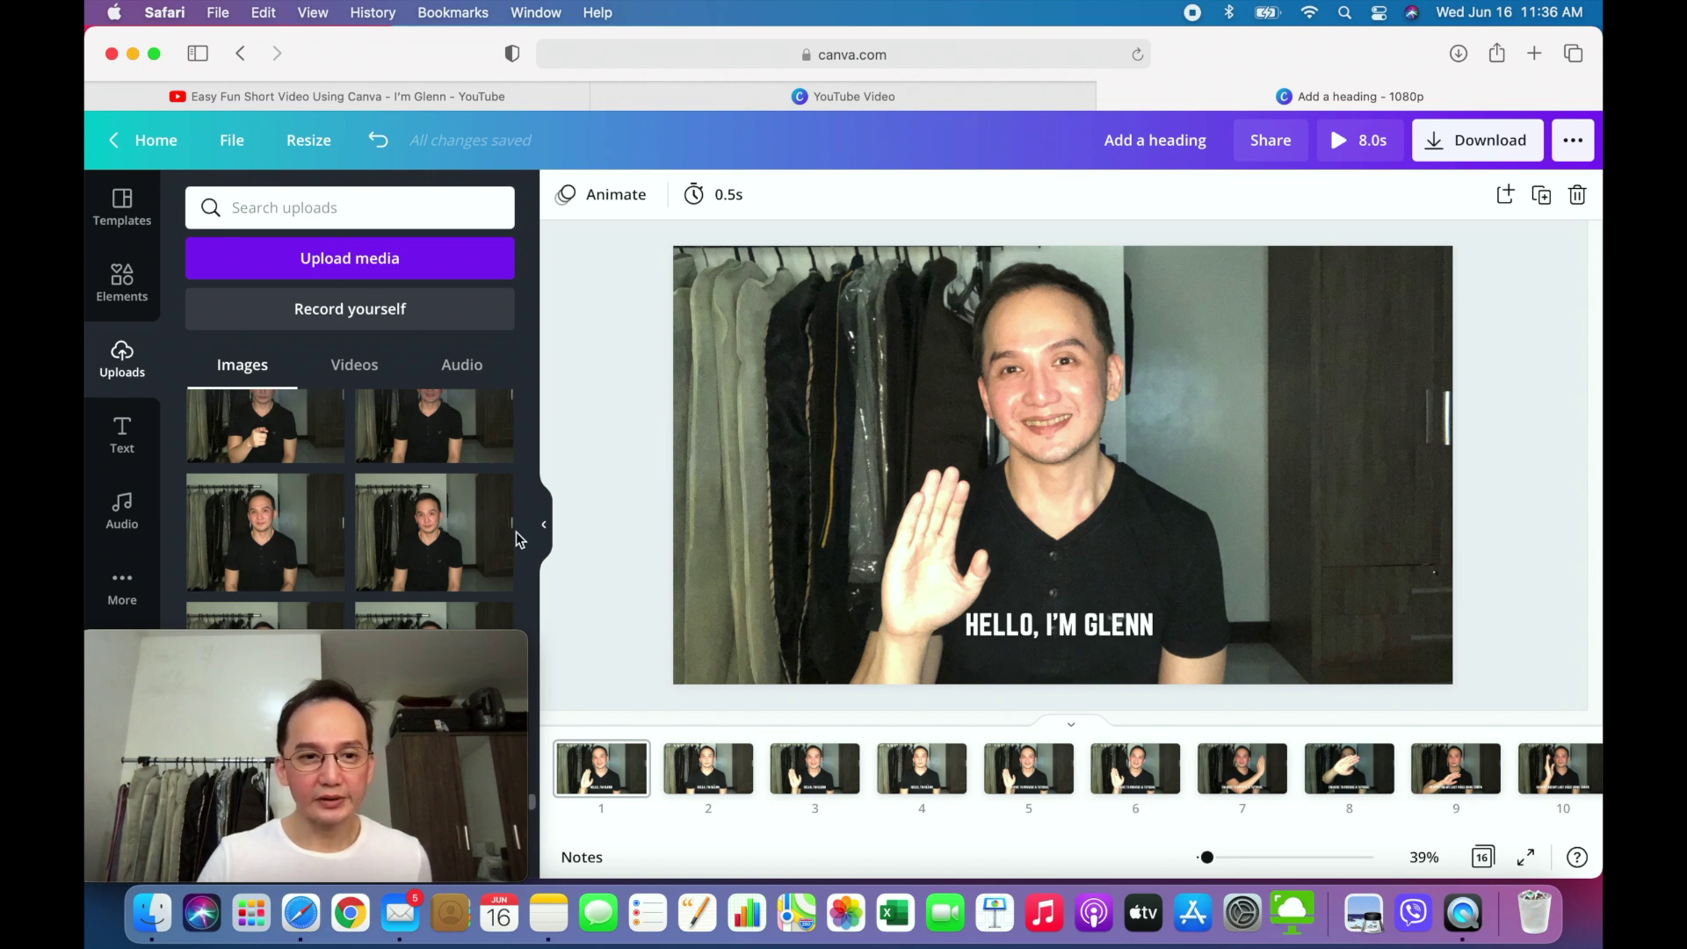
pyautogui.moveTo(402, 650)
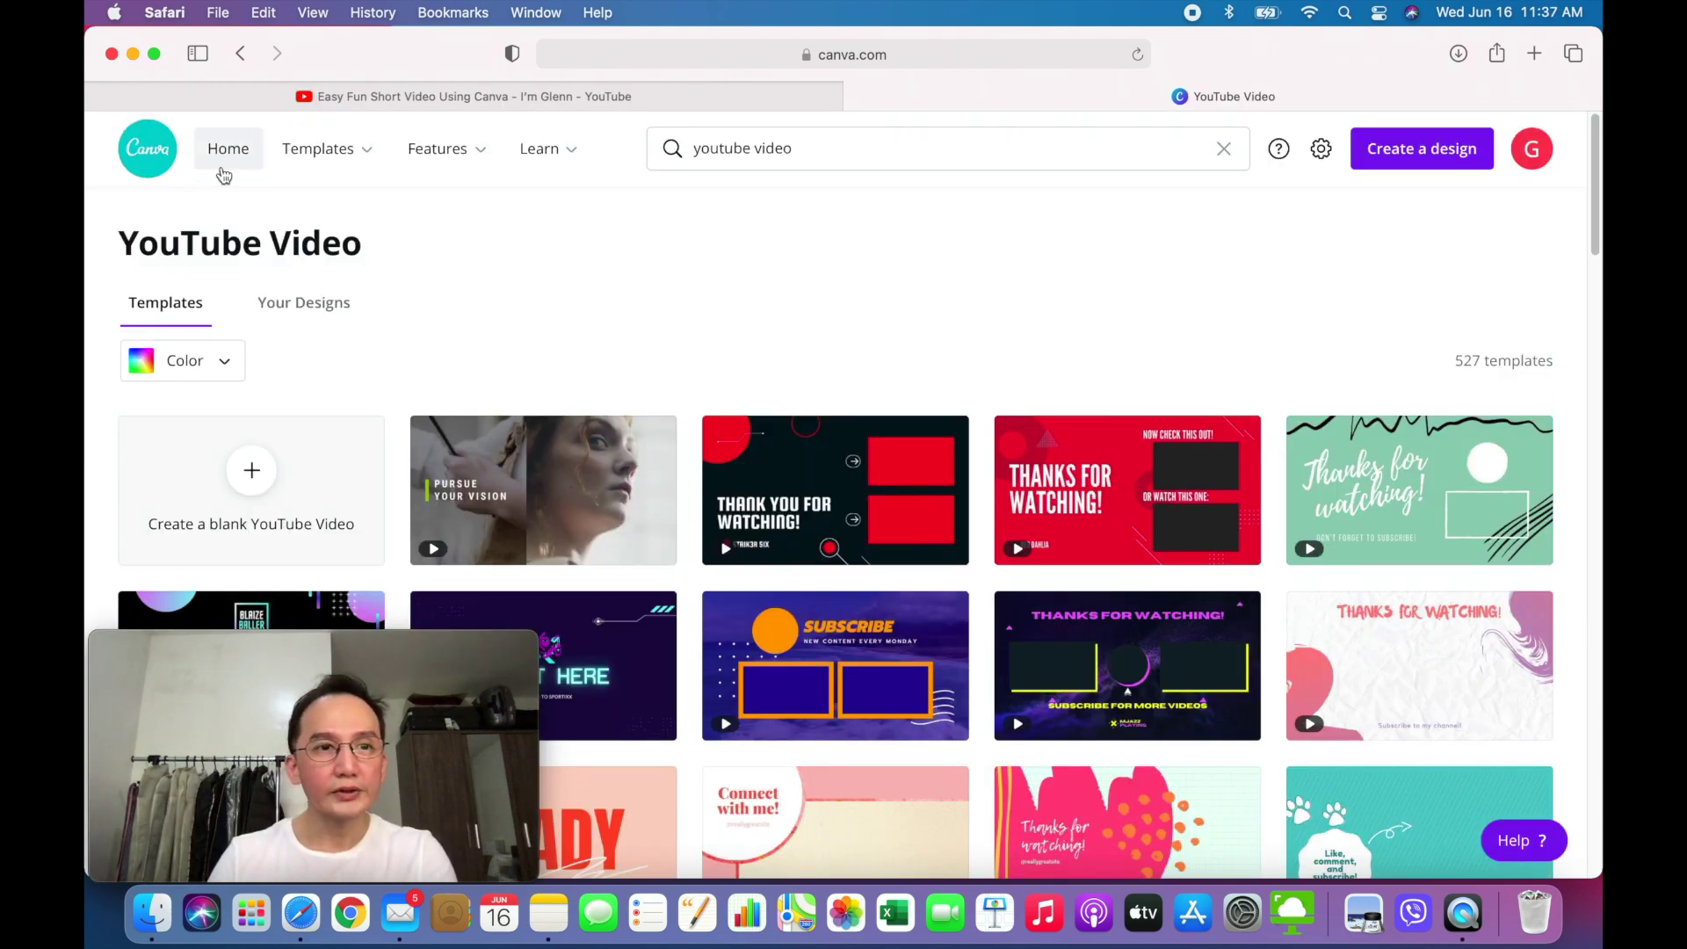
# - Open the 004_GFix_Intro_01 design from All your designs and bring up its Download panel
pyautogui.click(229, 161)
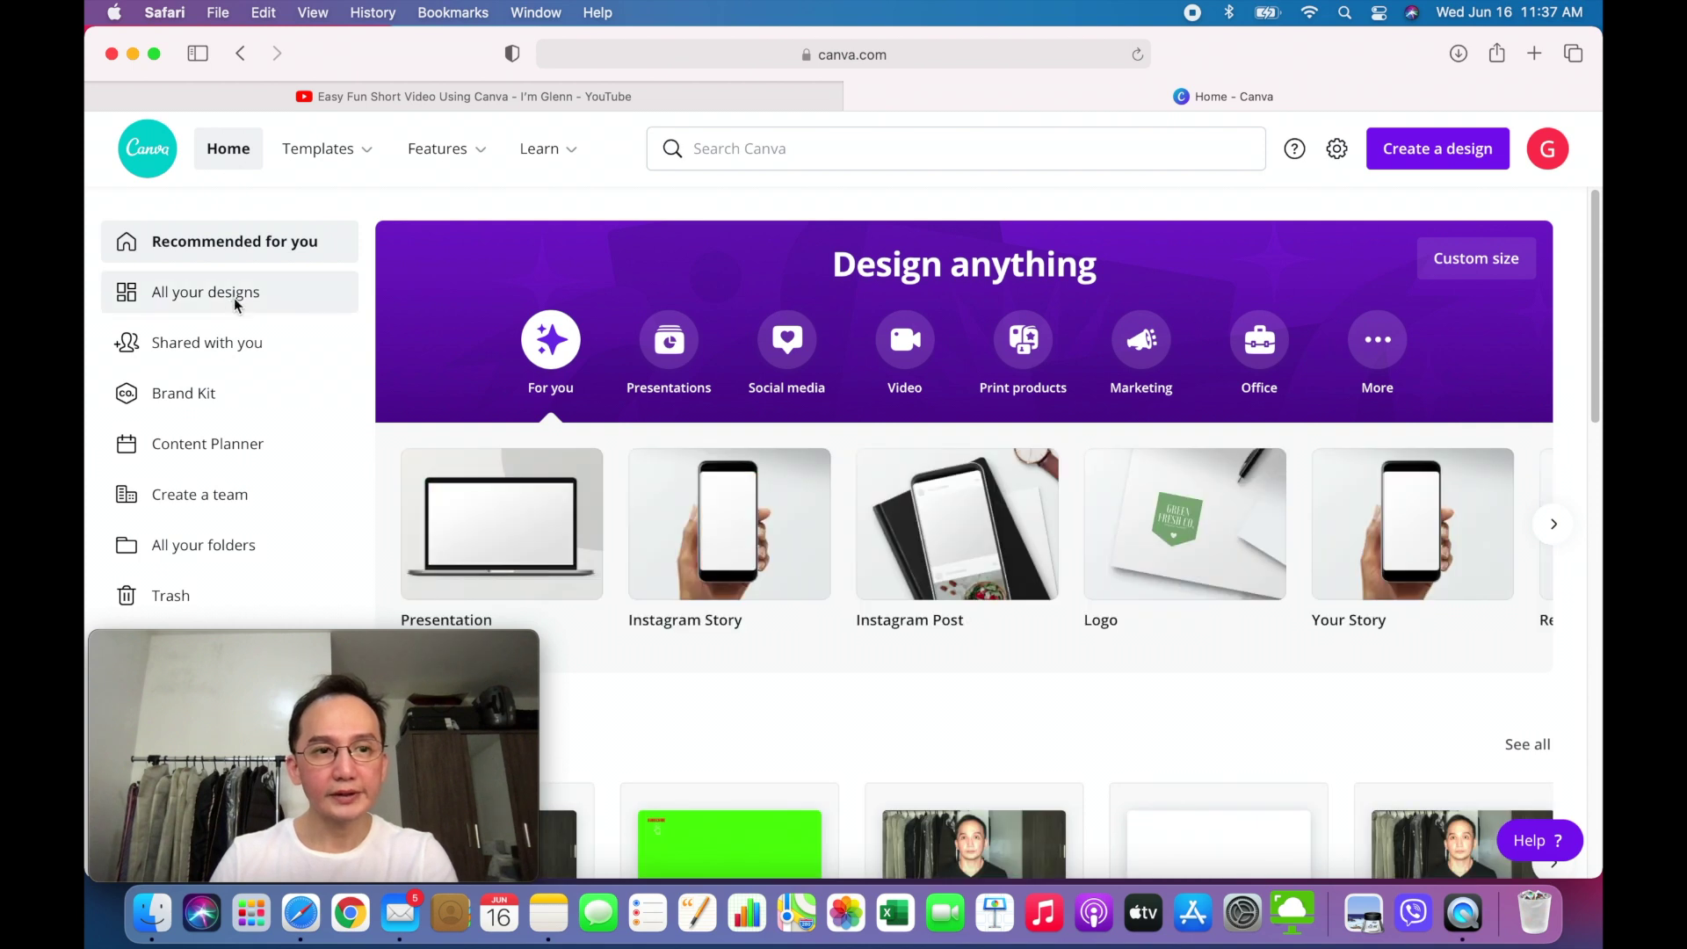
pyautogui.click(235, 303)
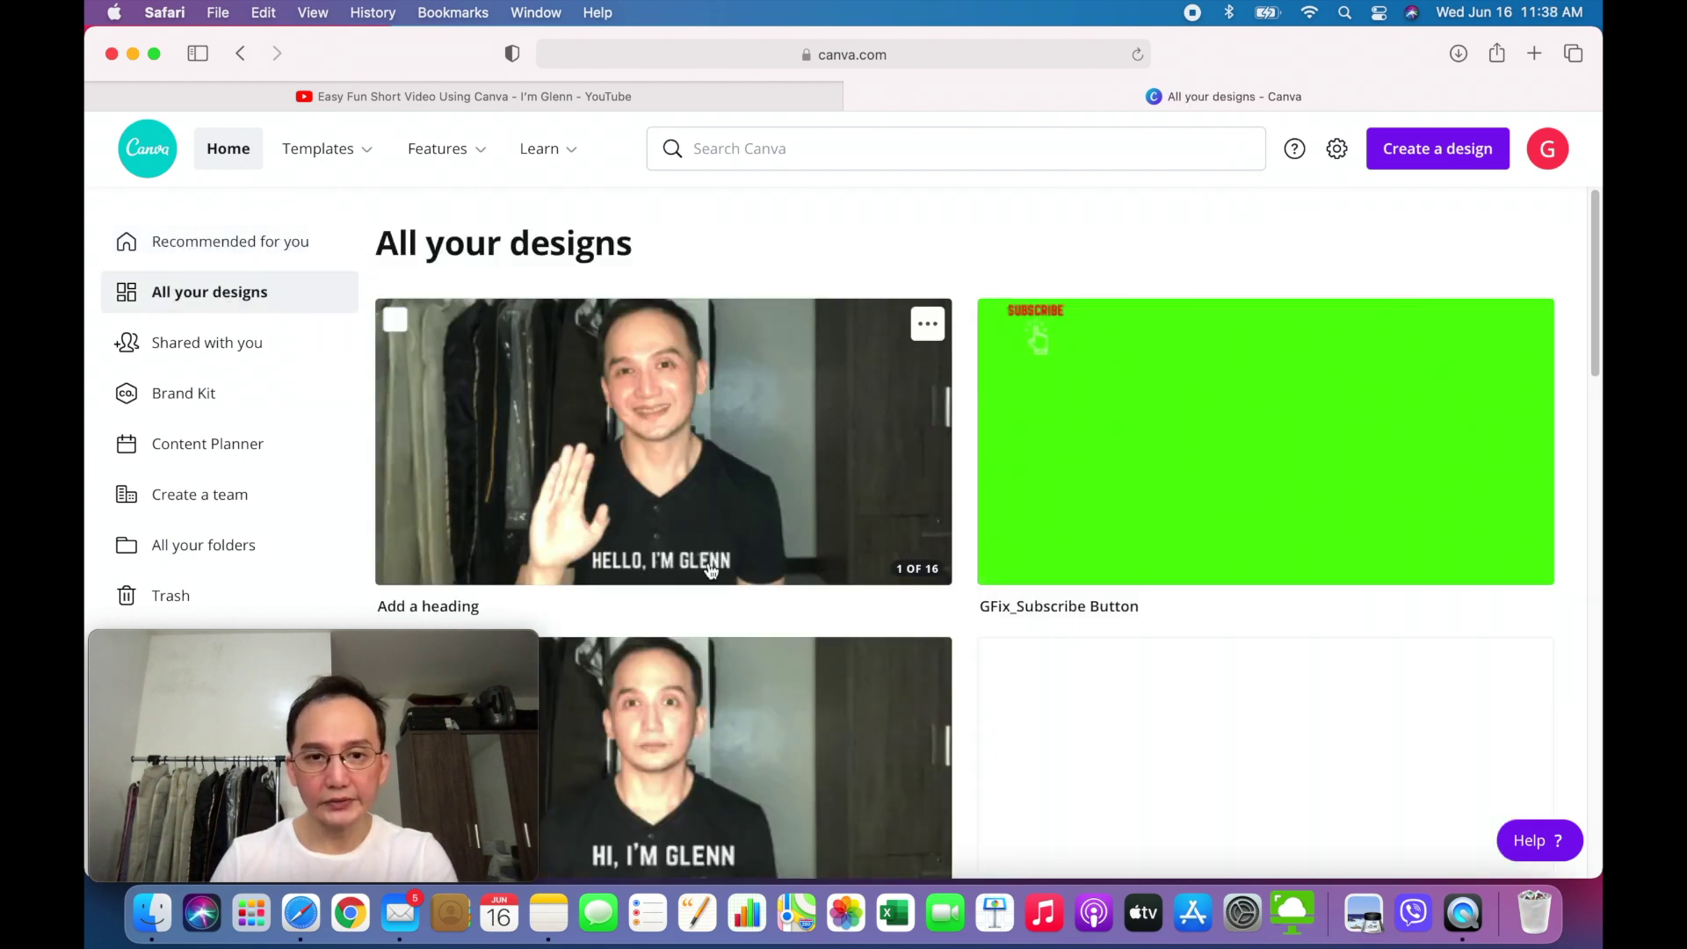
pyautogui.scroll(-2, 708, 565)
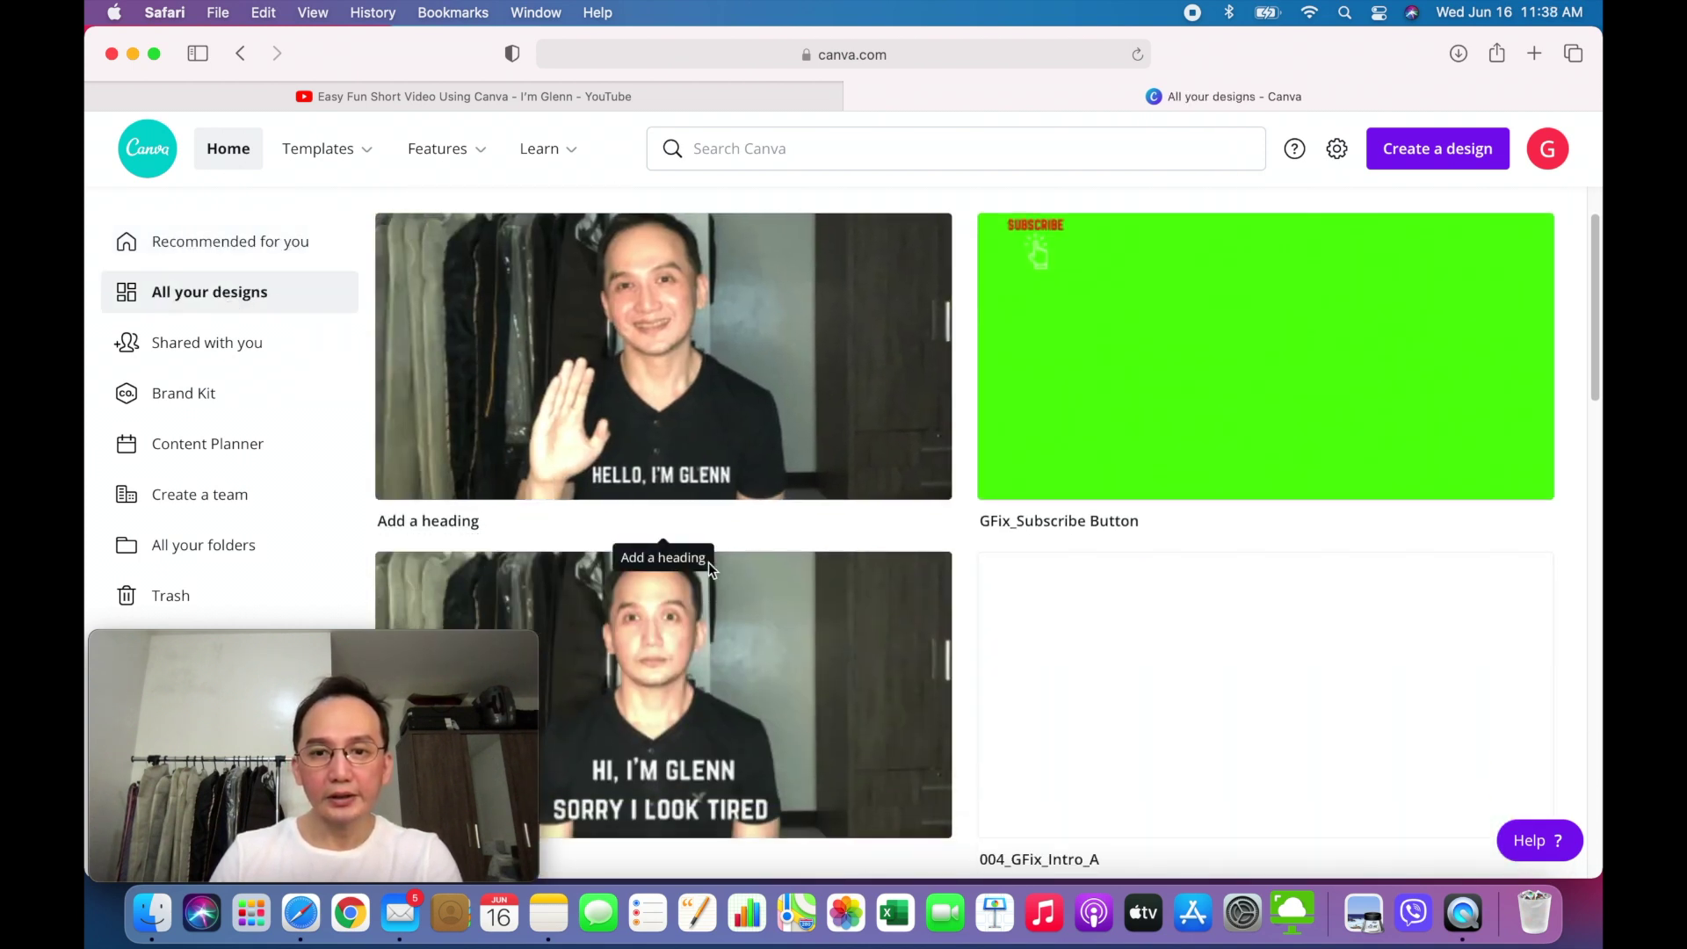
pyautogui.scroll(-10, 685, 593)
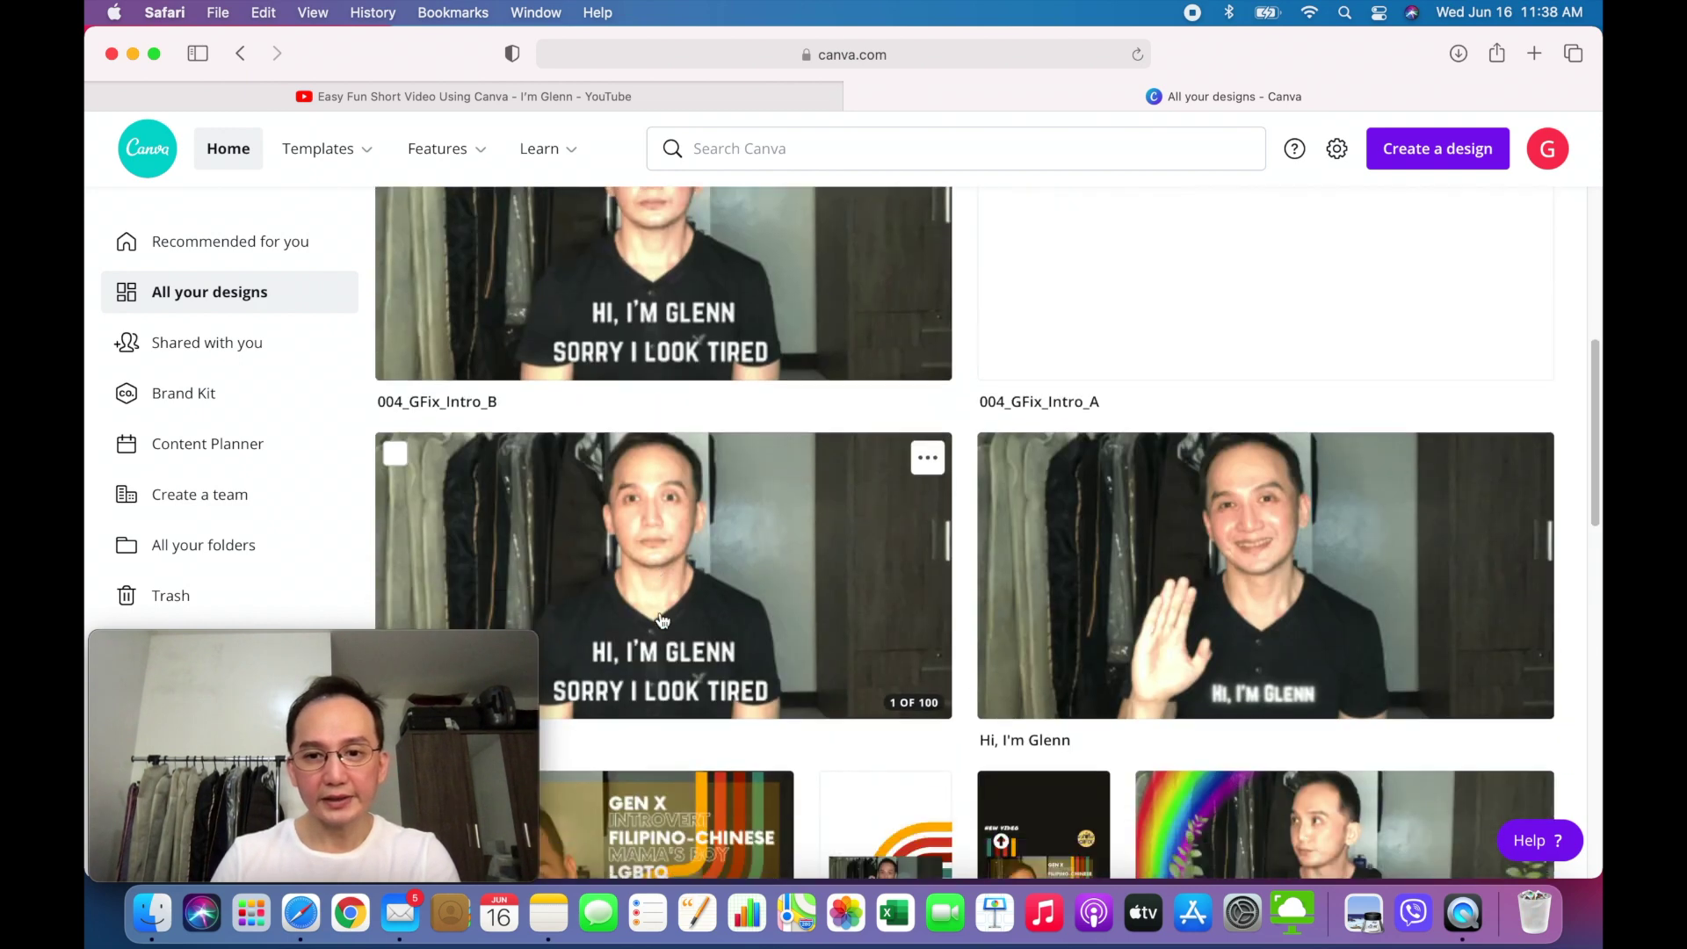
pyautogui.scroll(-8, 662, 620)
pyautogui.scroll(-2, 662, 620)
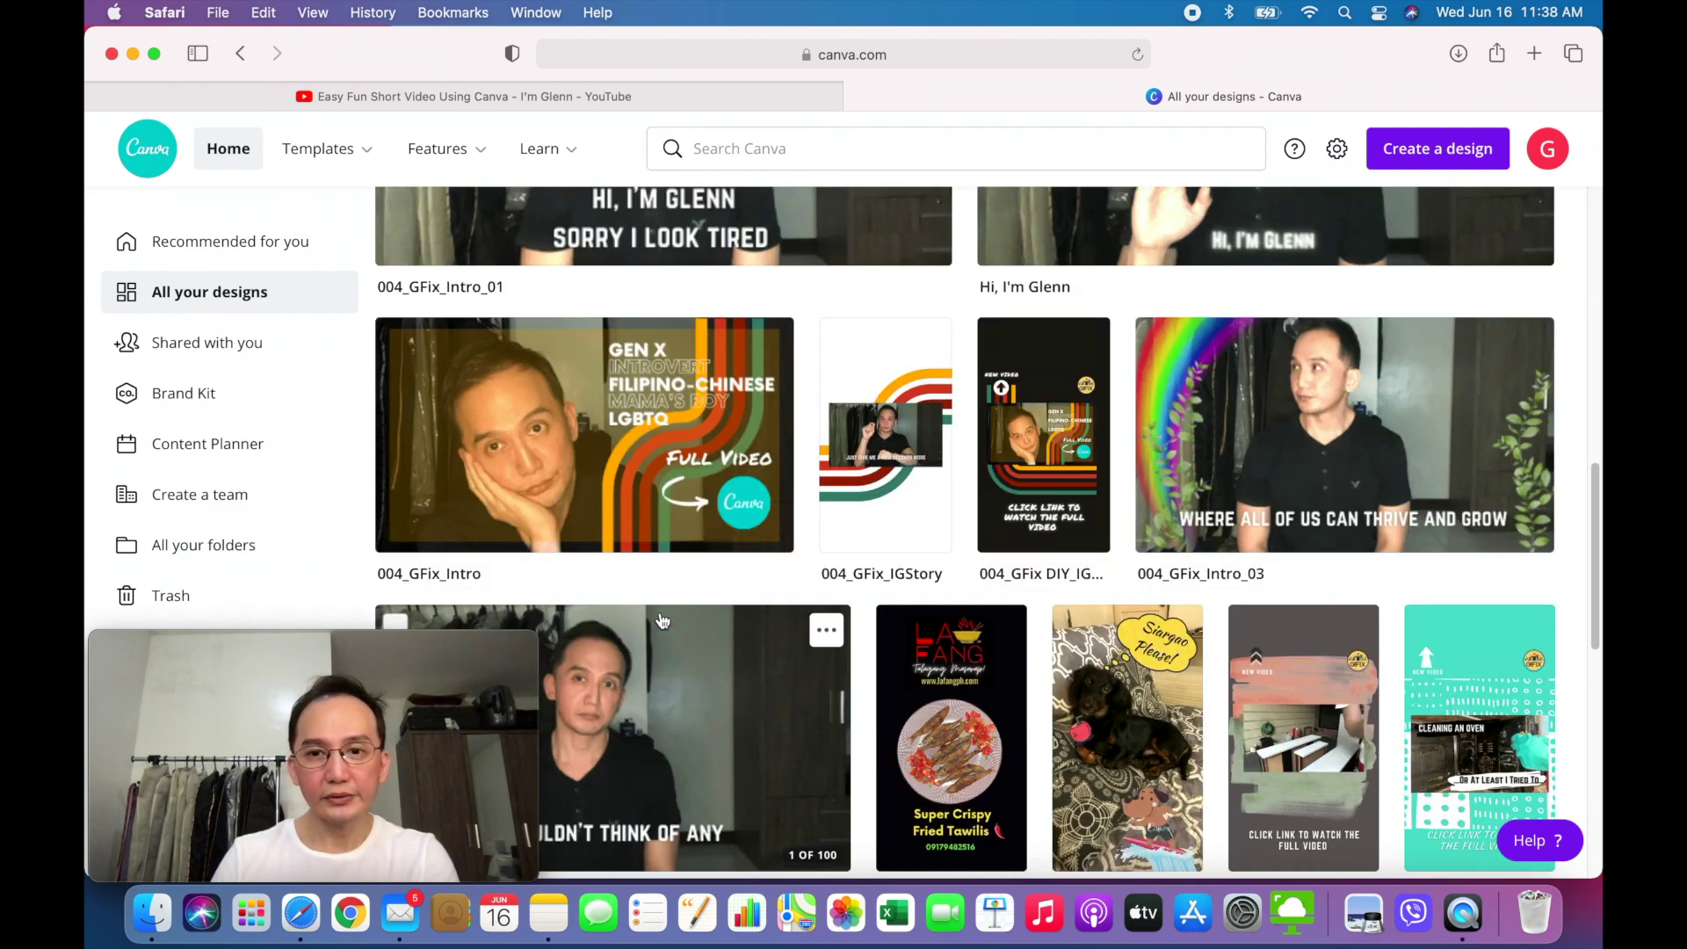
pyautogui.scroll(-4, 662, 621)
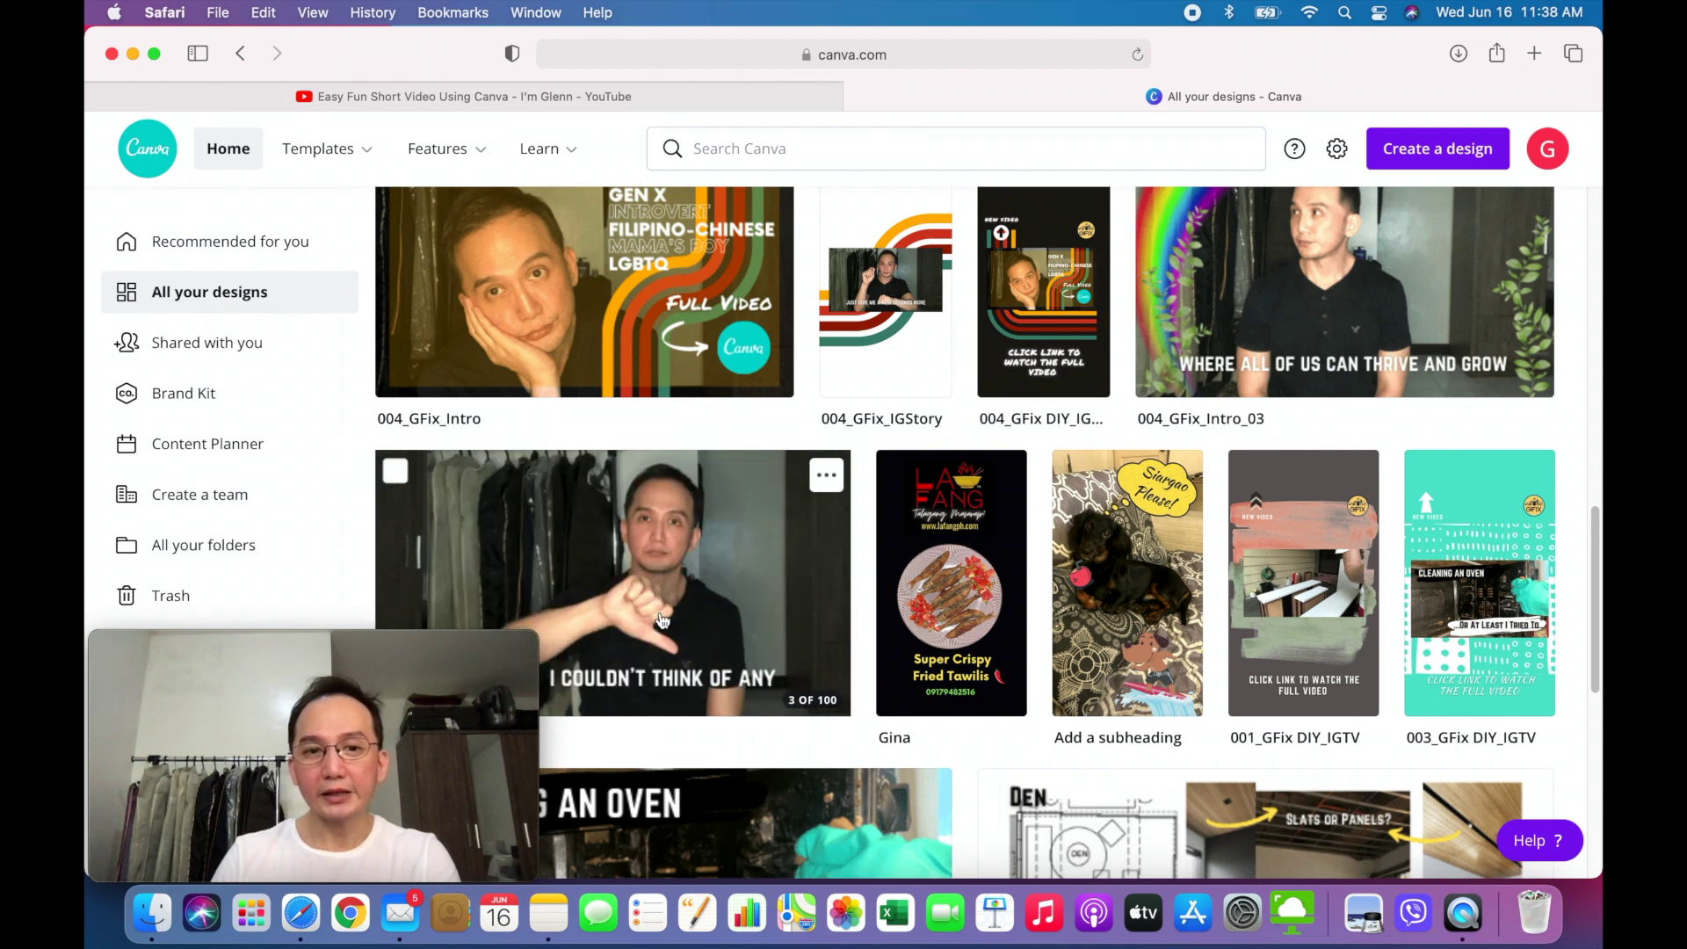
pyautogui.scroll(-3, 662, 621)
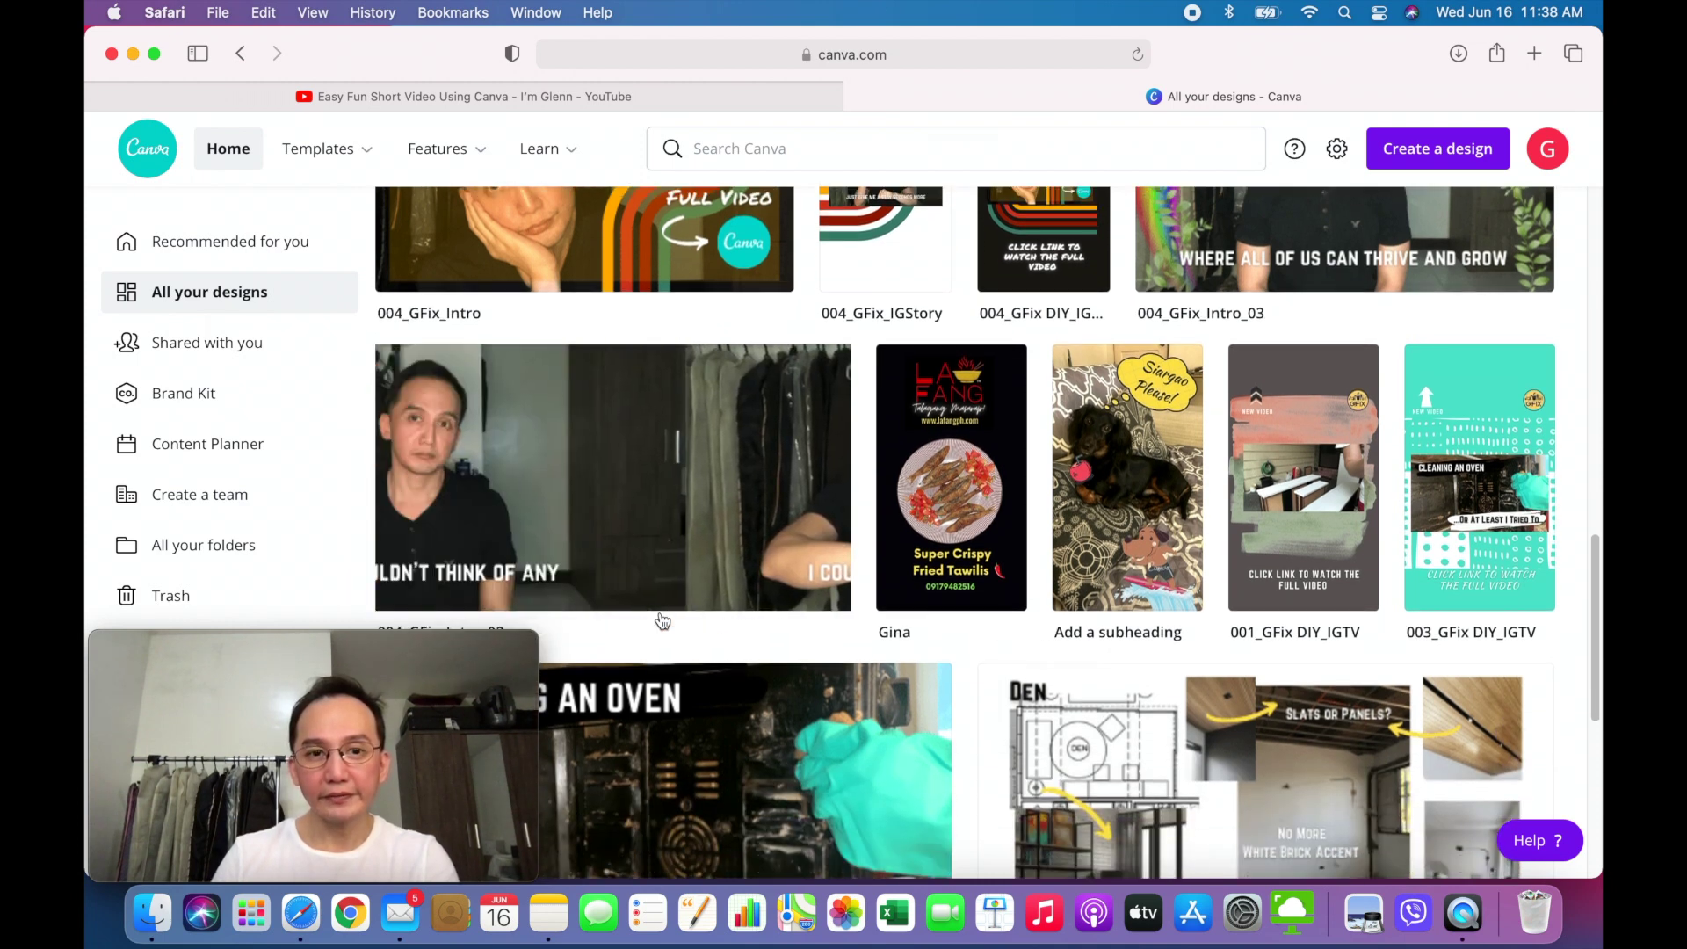
pyautogui.scroll(-1, 662, 621)
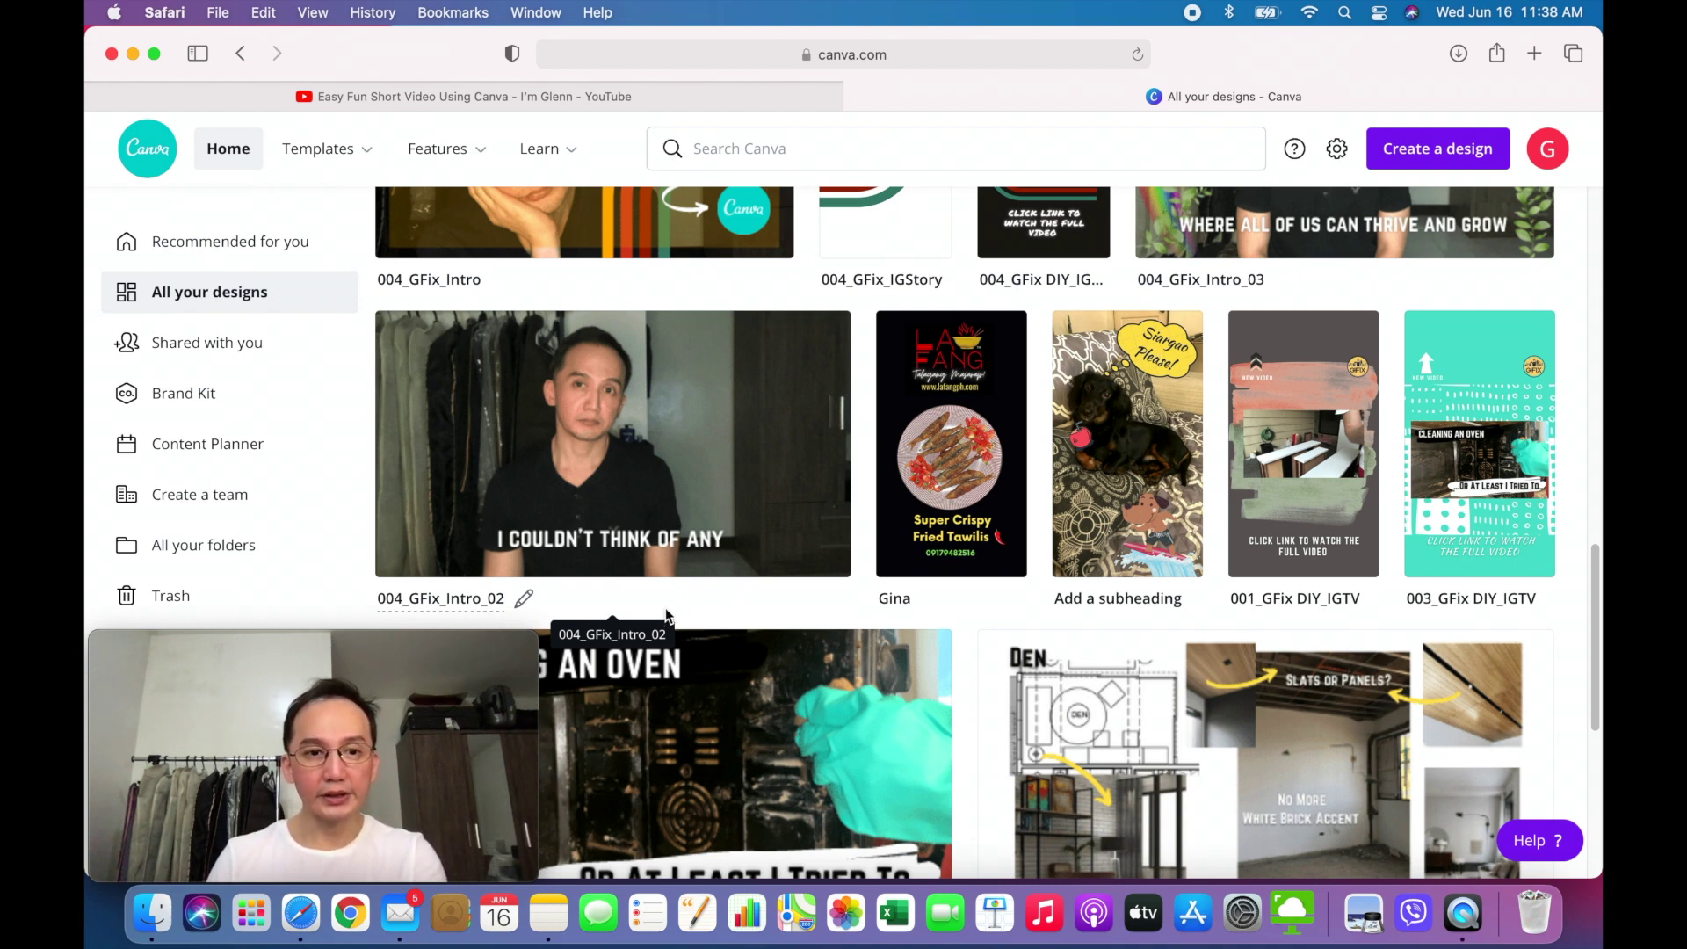
pyautogui.scroll(1, 966, 612)
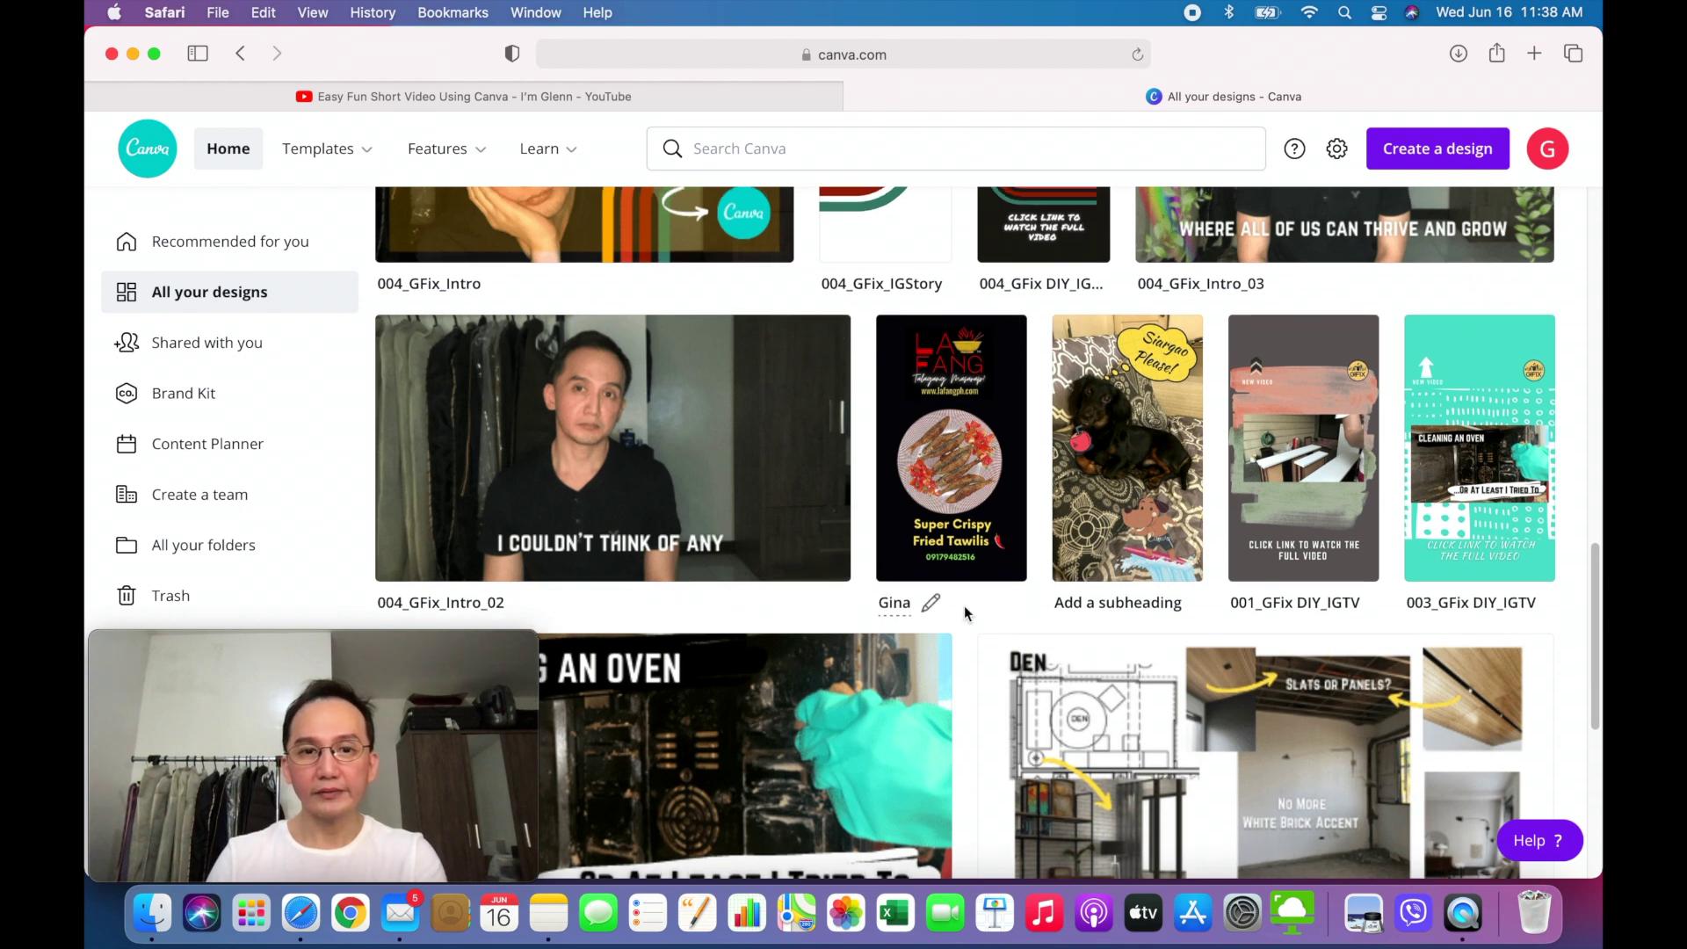
pyautogui.scroll(1, 966, 612)
pyautogui.click(768, 504)
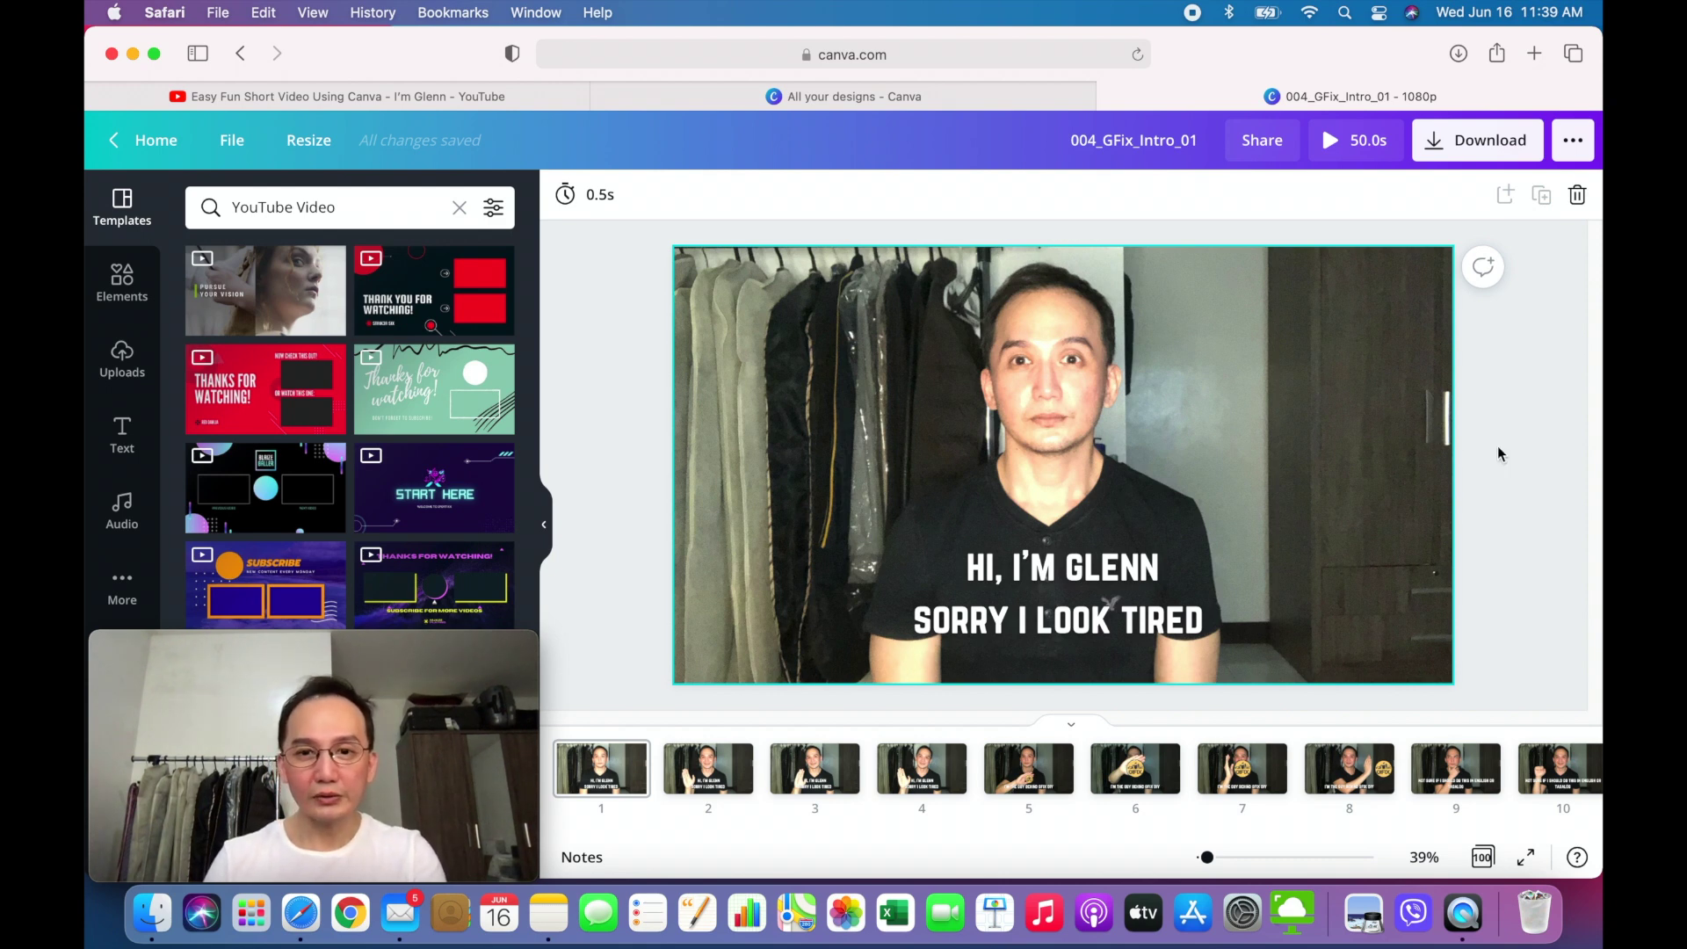
pyautogui.click(1451, 157)
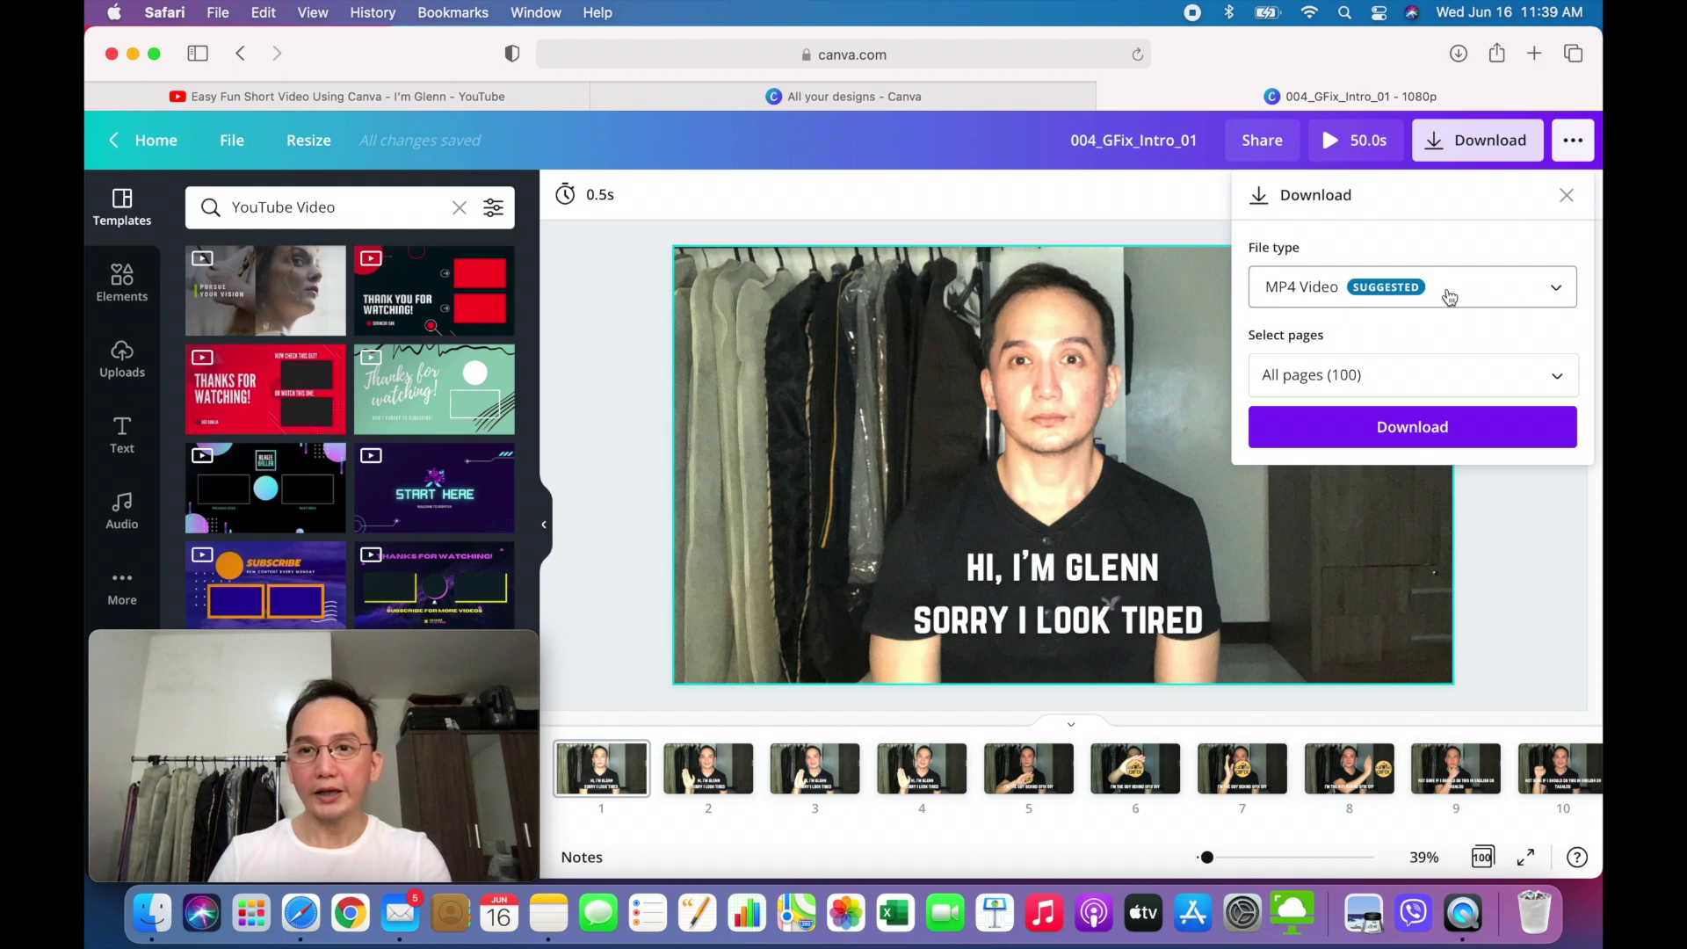
# - Download all 100 pages of 004_GFix_Intro_01 as an MP4 video, then dismiss the confirmation
pyautogui.click(1555, 293)
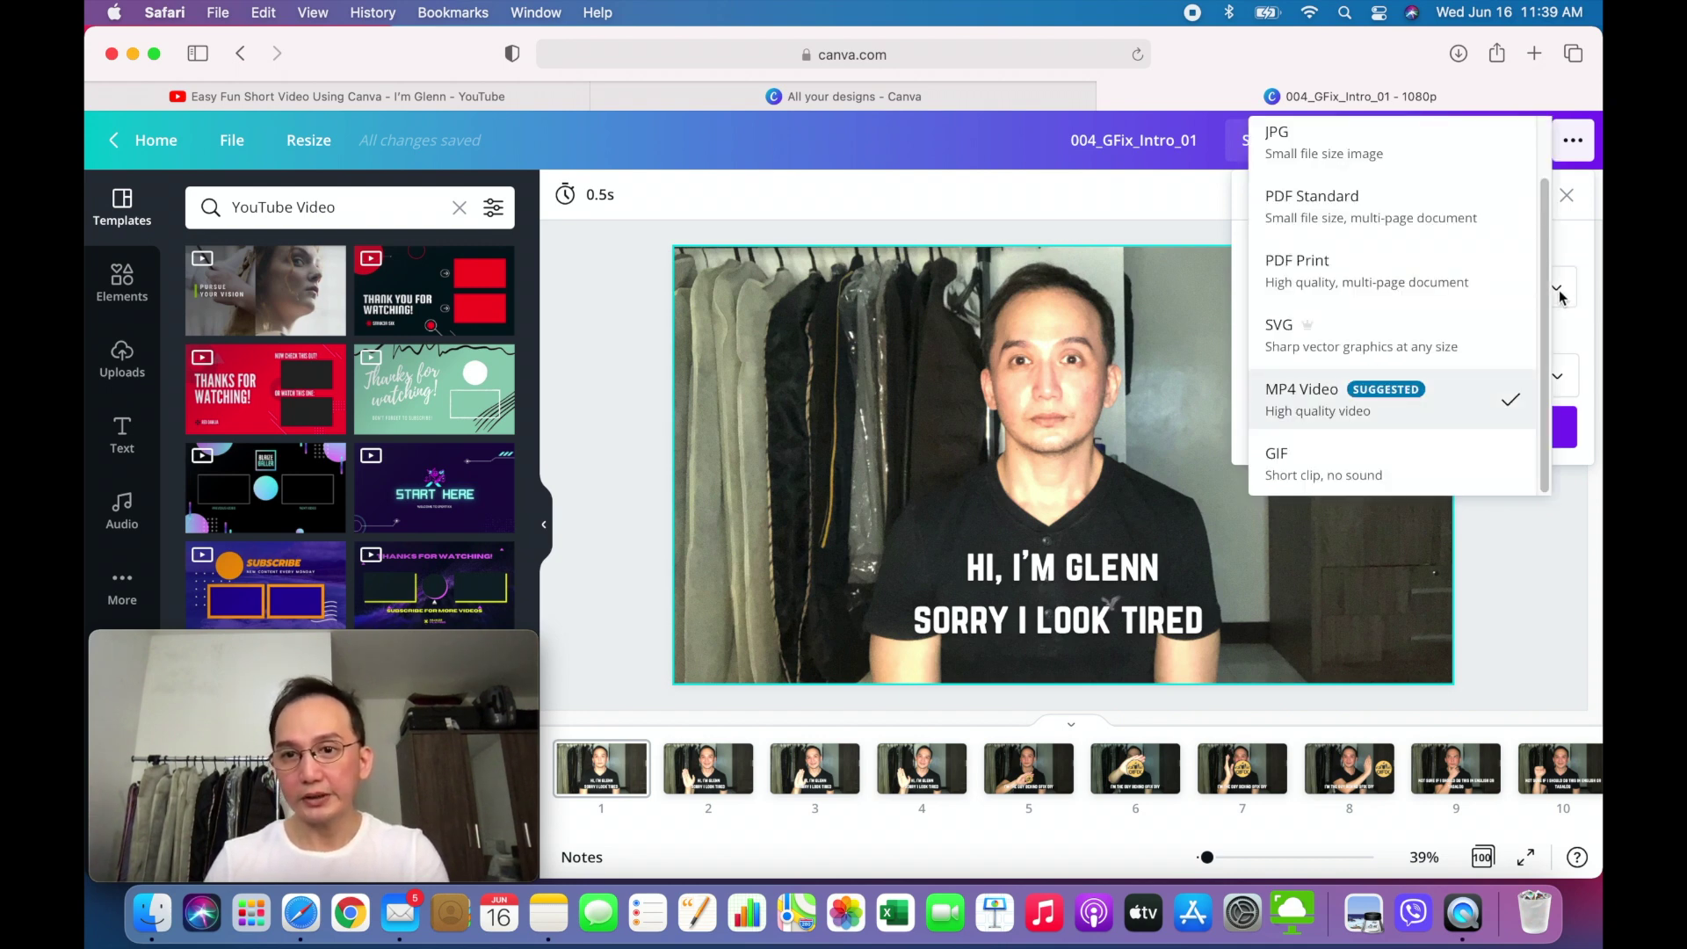
pyautogui.click(1559, 290)
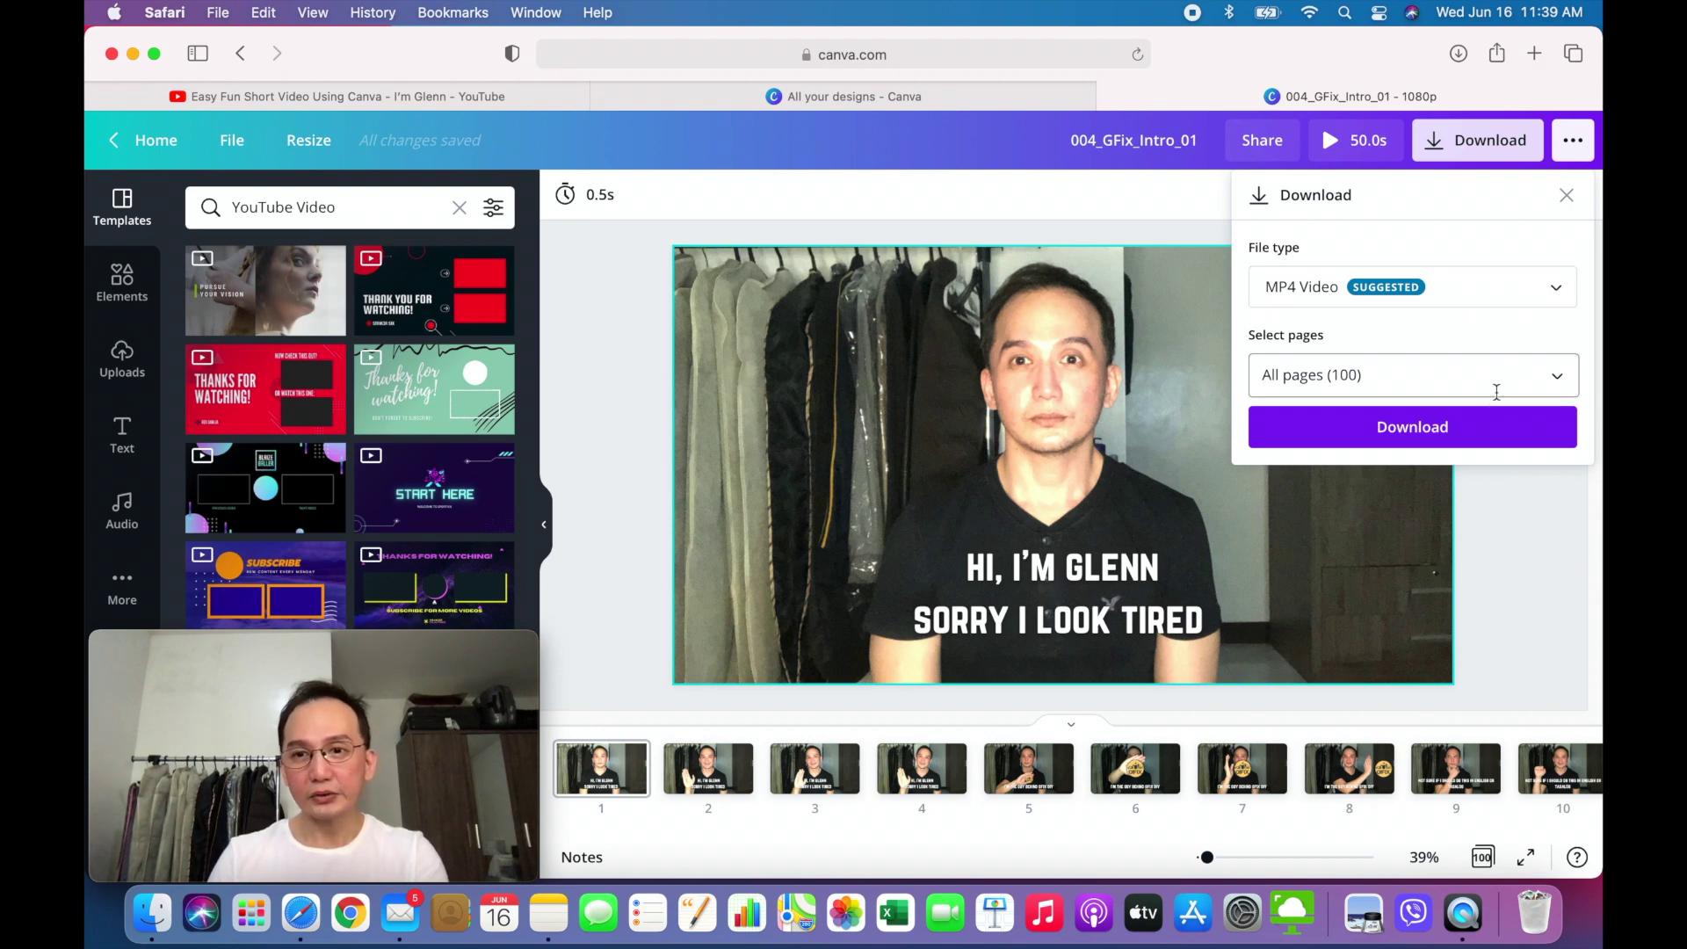
pyautogui.click(1455, 429)
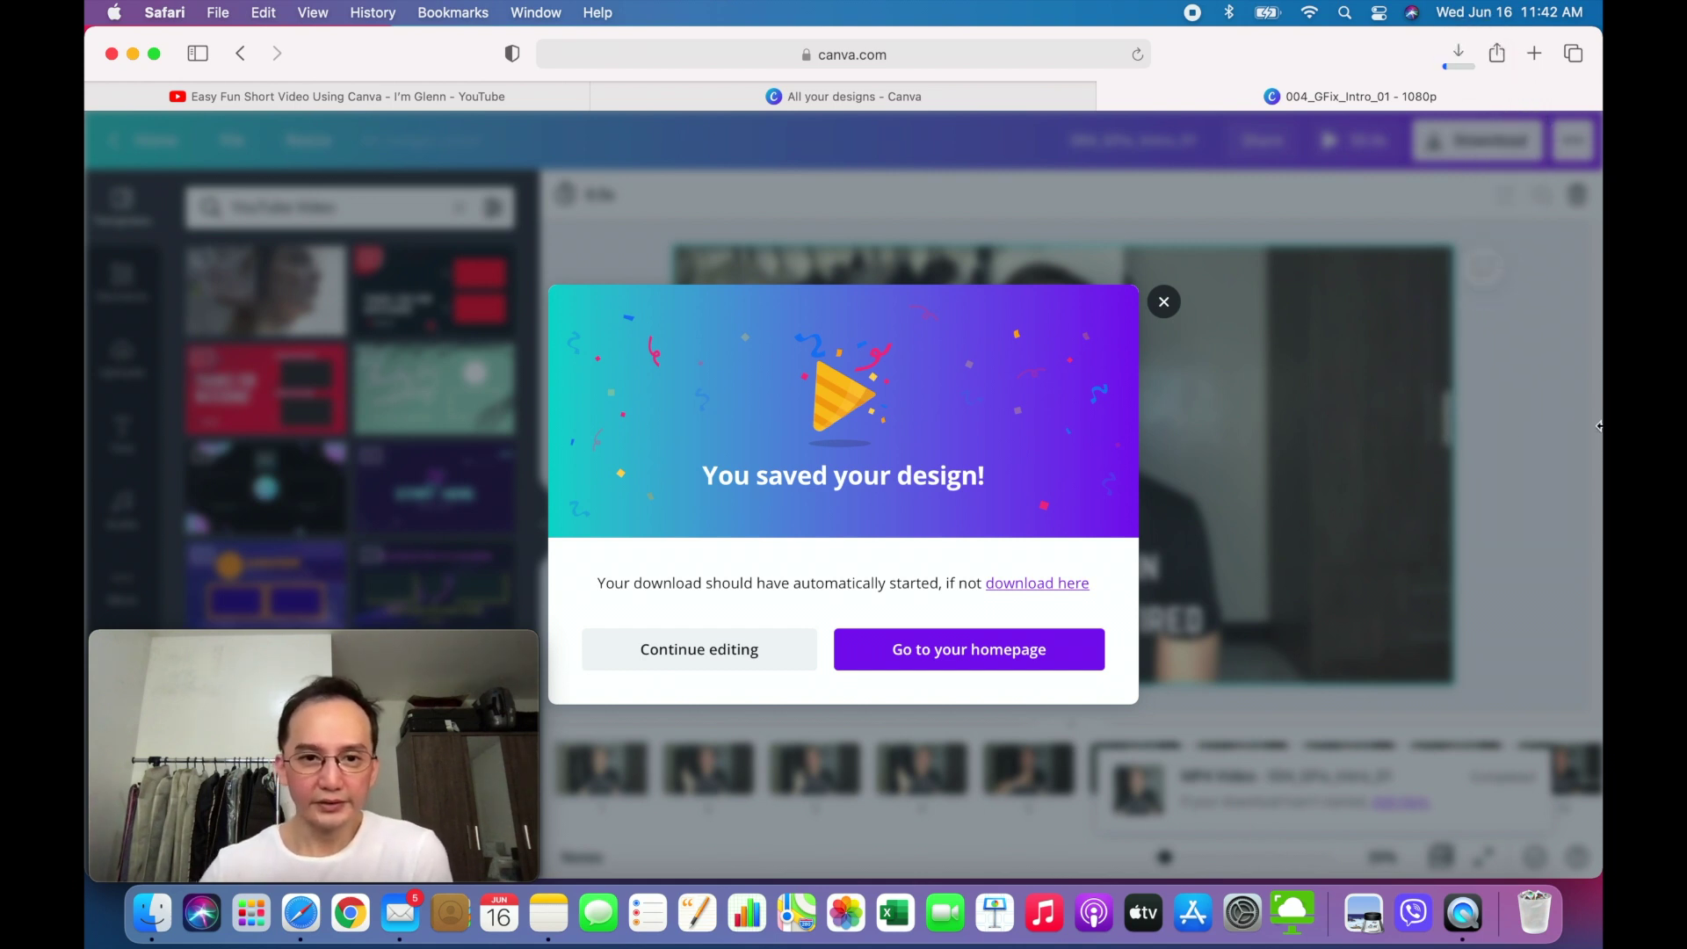
pyautogui.click(753, 649)
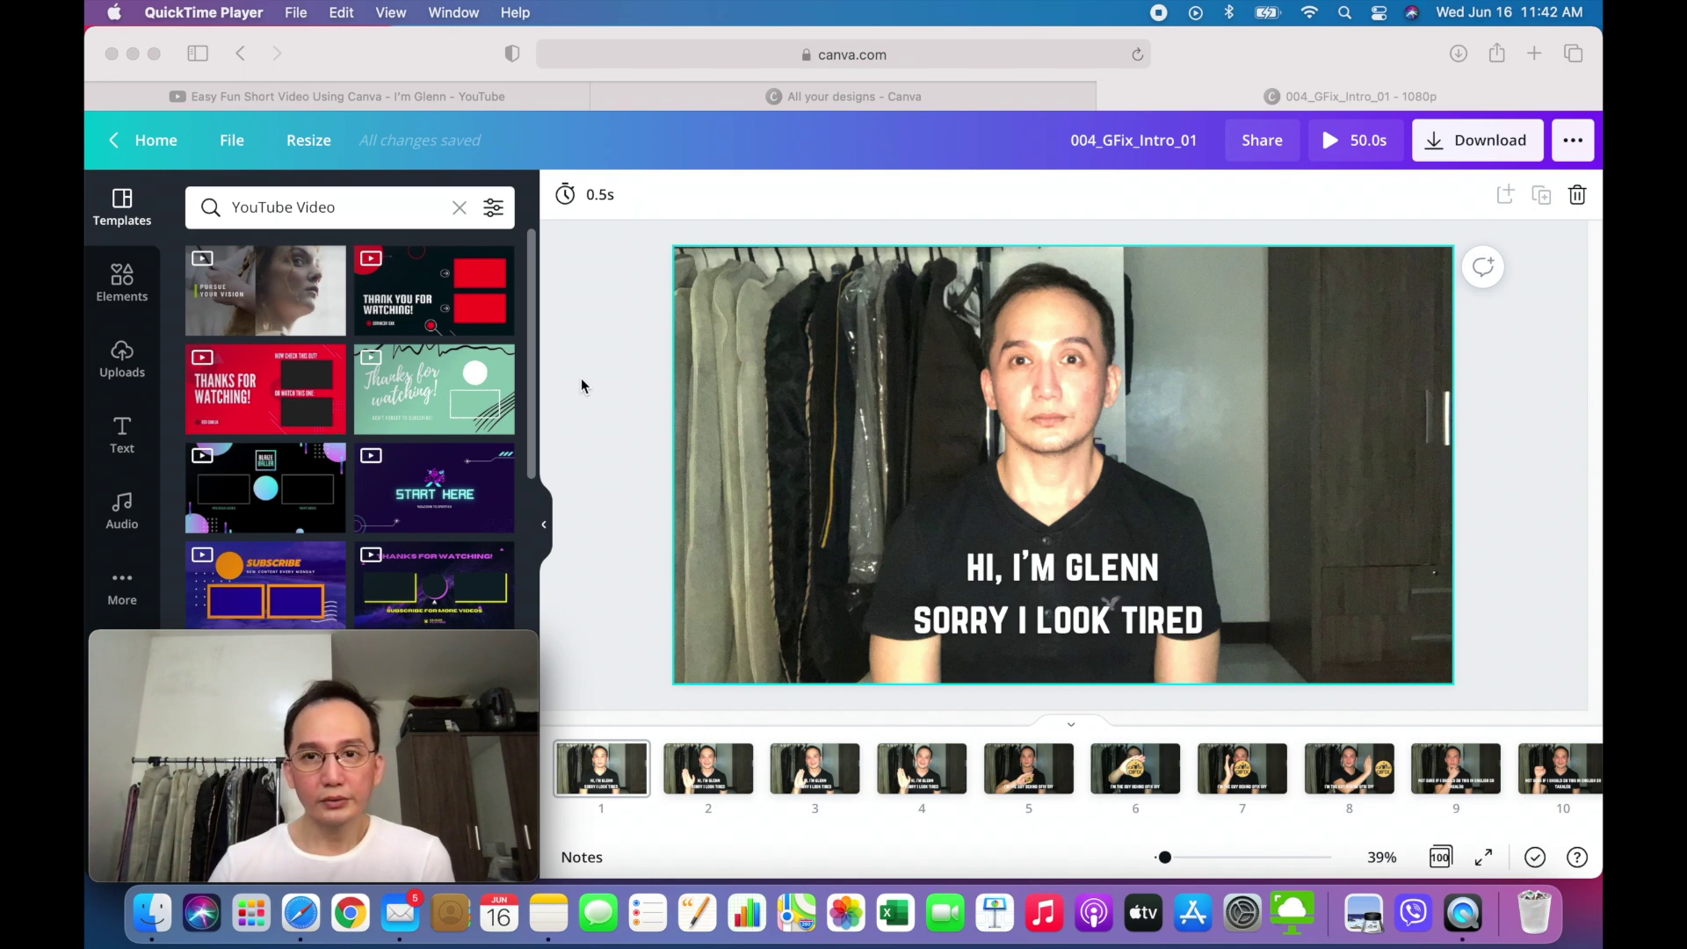
# - Return to the All your designs list and browse the saved designs
pyautogui.click(747, 100)
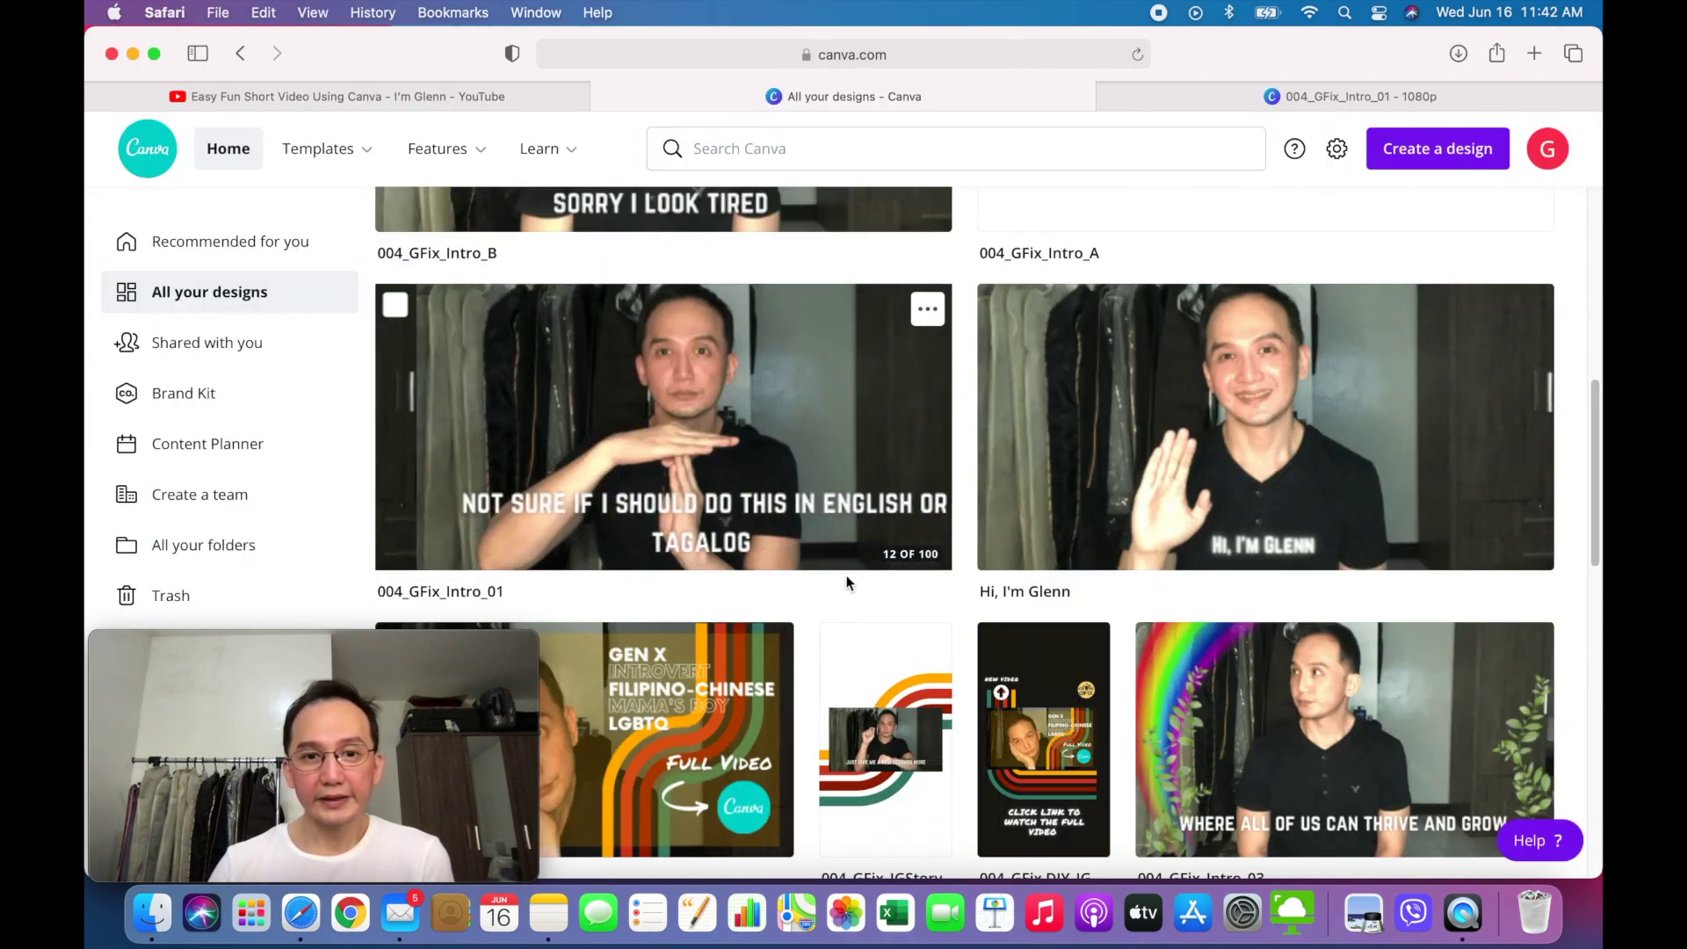
pyautogui.scroll(-1, 791, 554)
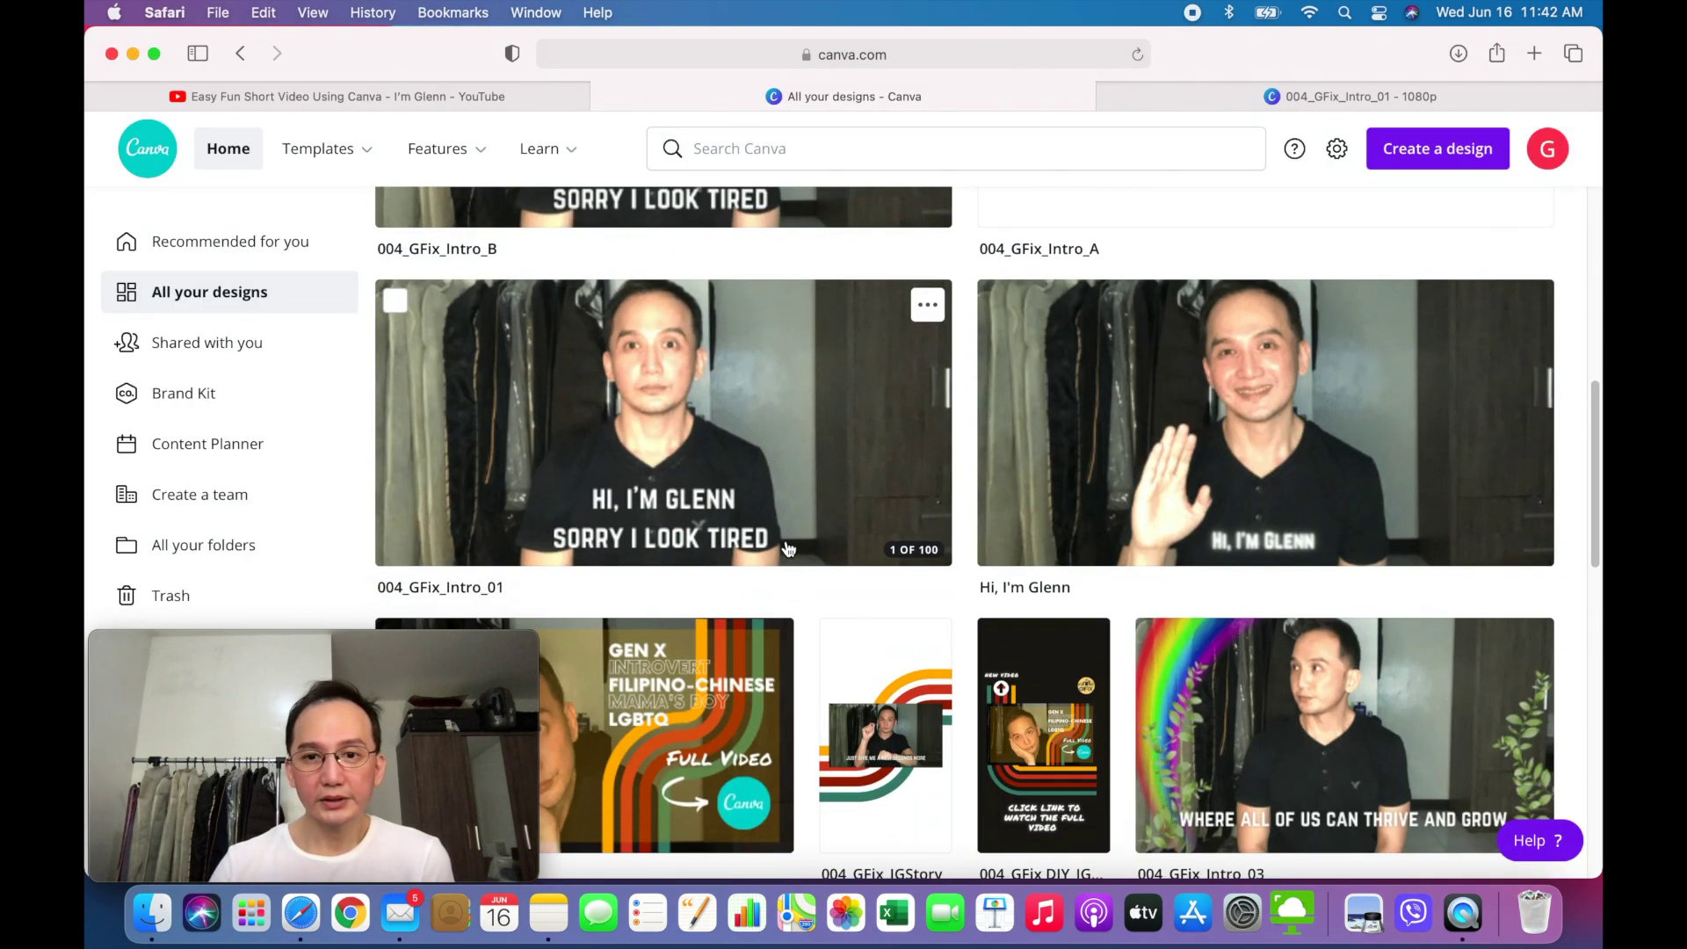
pyautogui.scroll(-7, 788, 550)
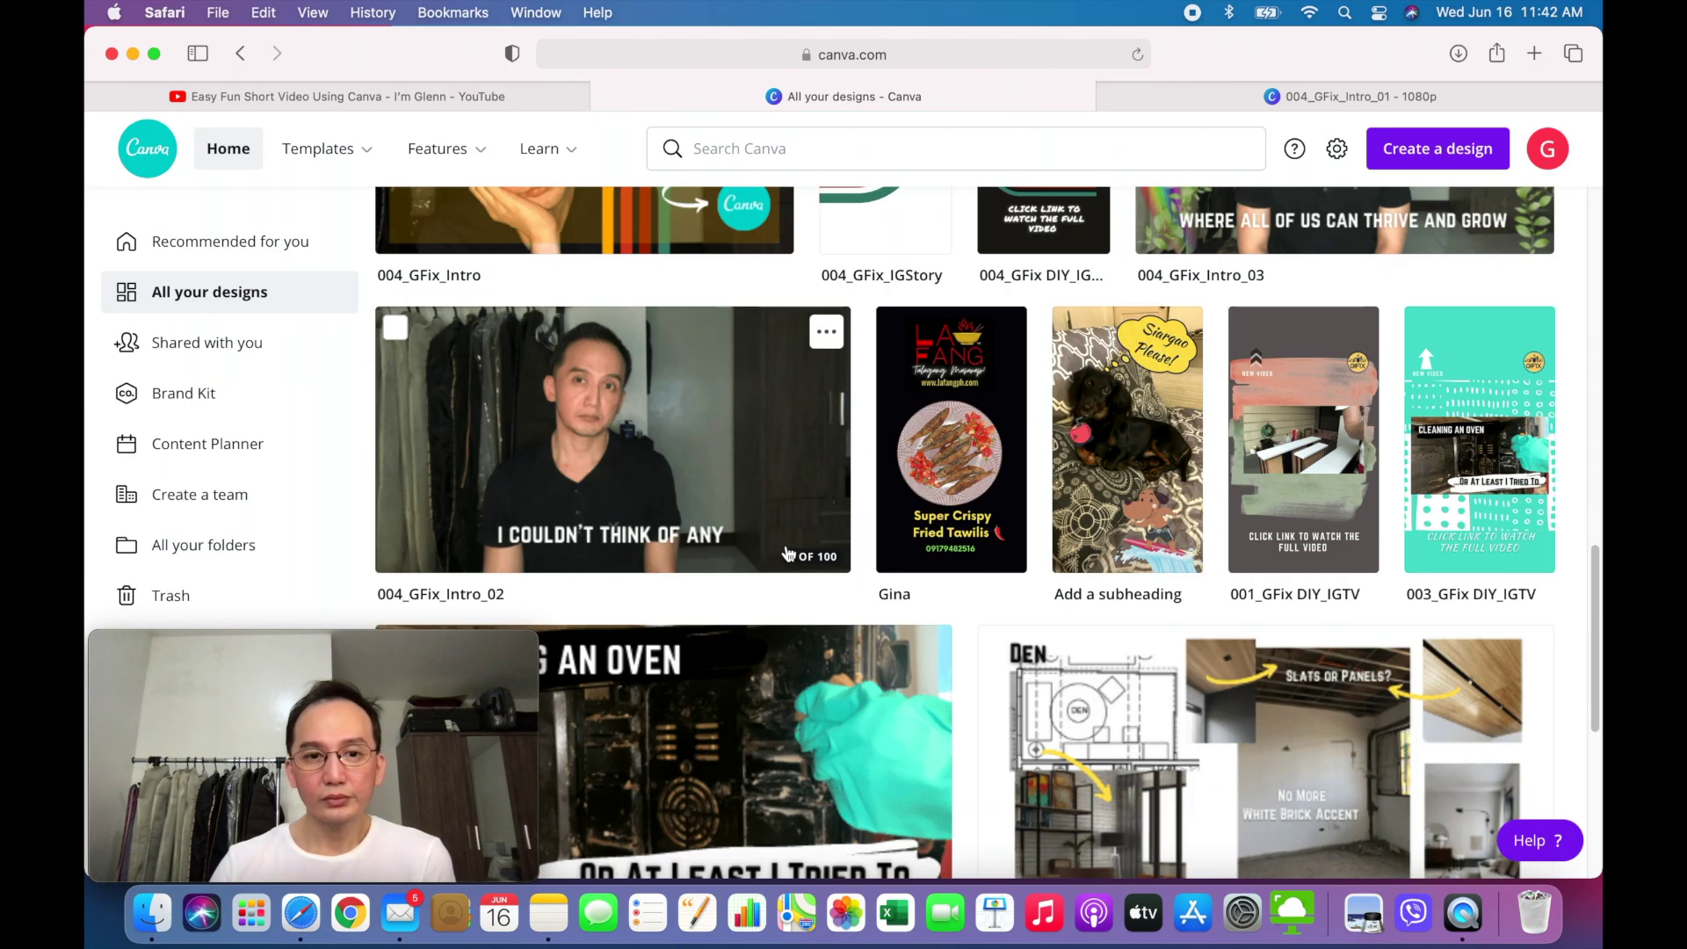
pyautogui.scroll(-1, 787, 553)
pyautogui.scroll(3, 787, 554)
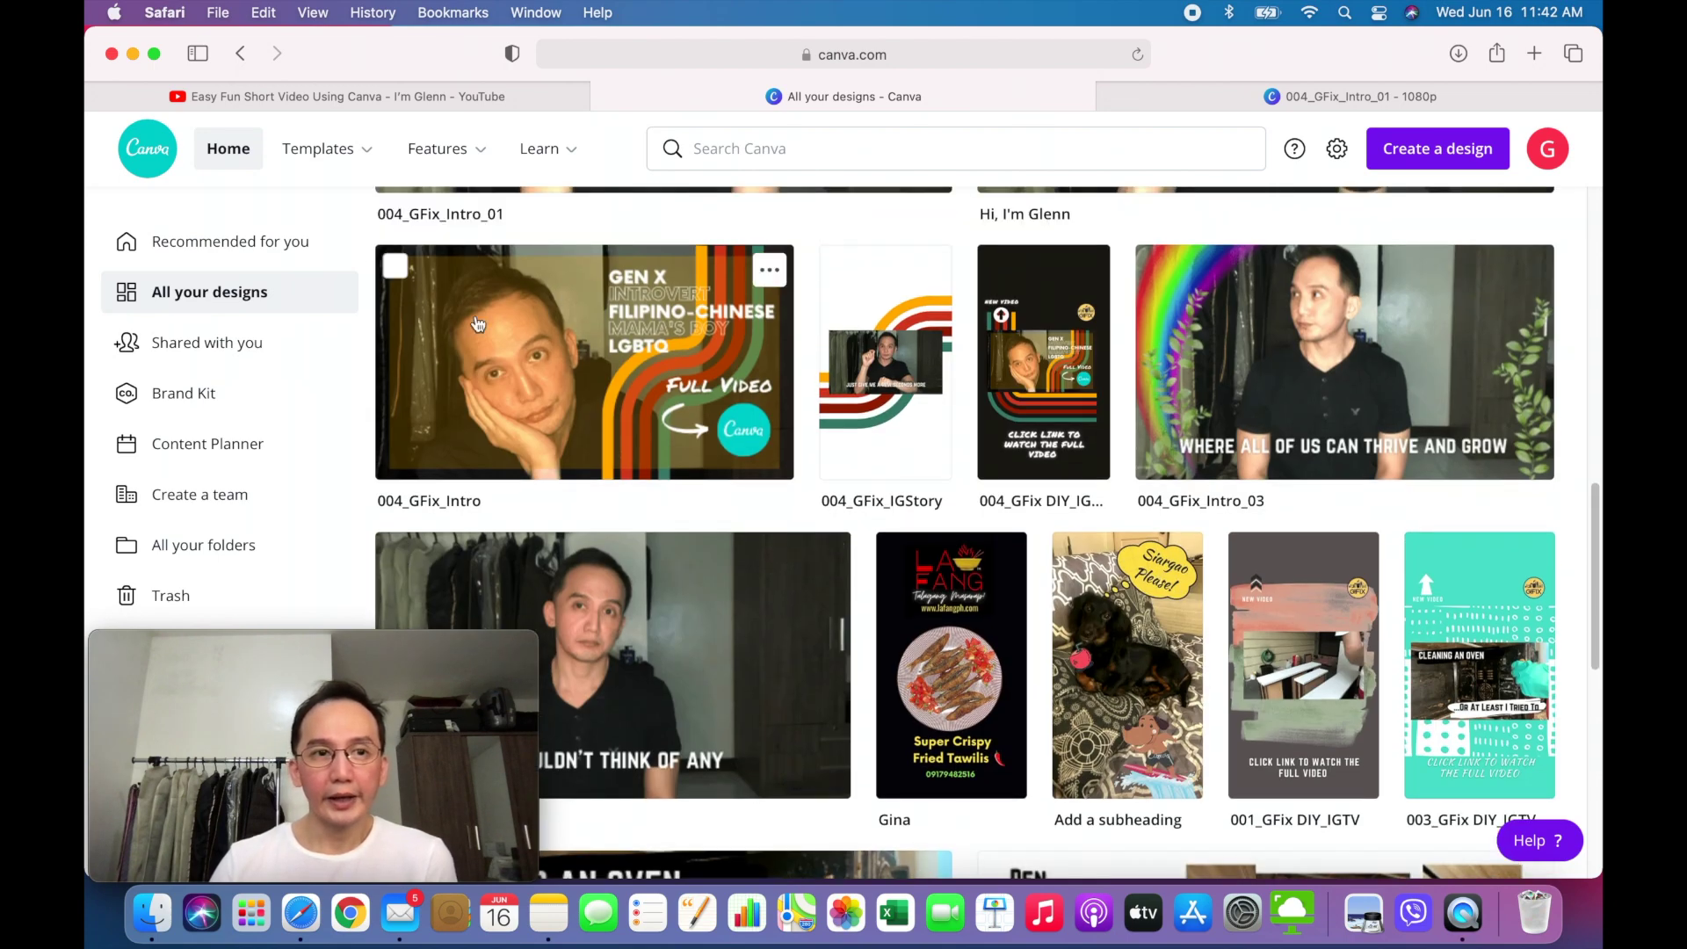
pyautogui.scroll(10, 479, 325)
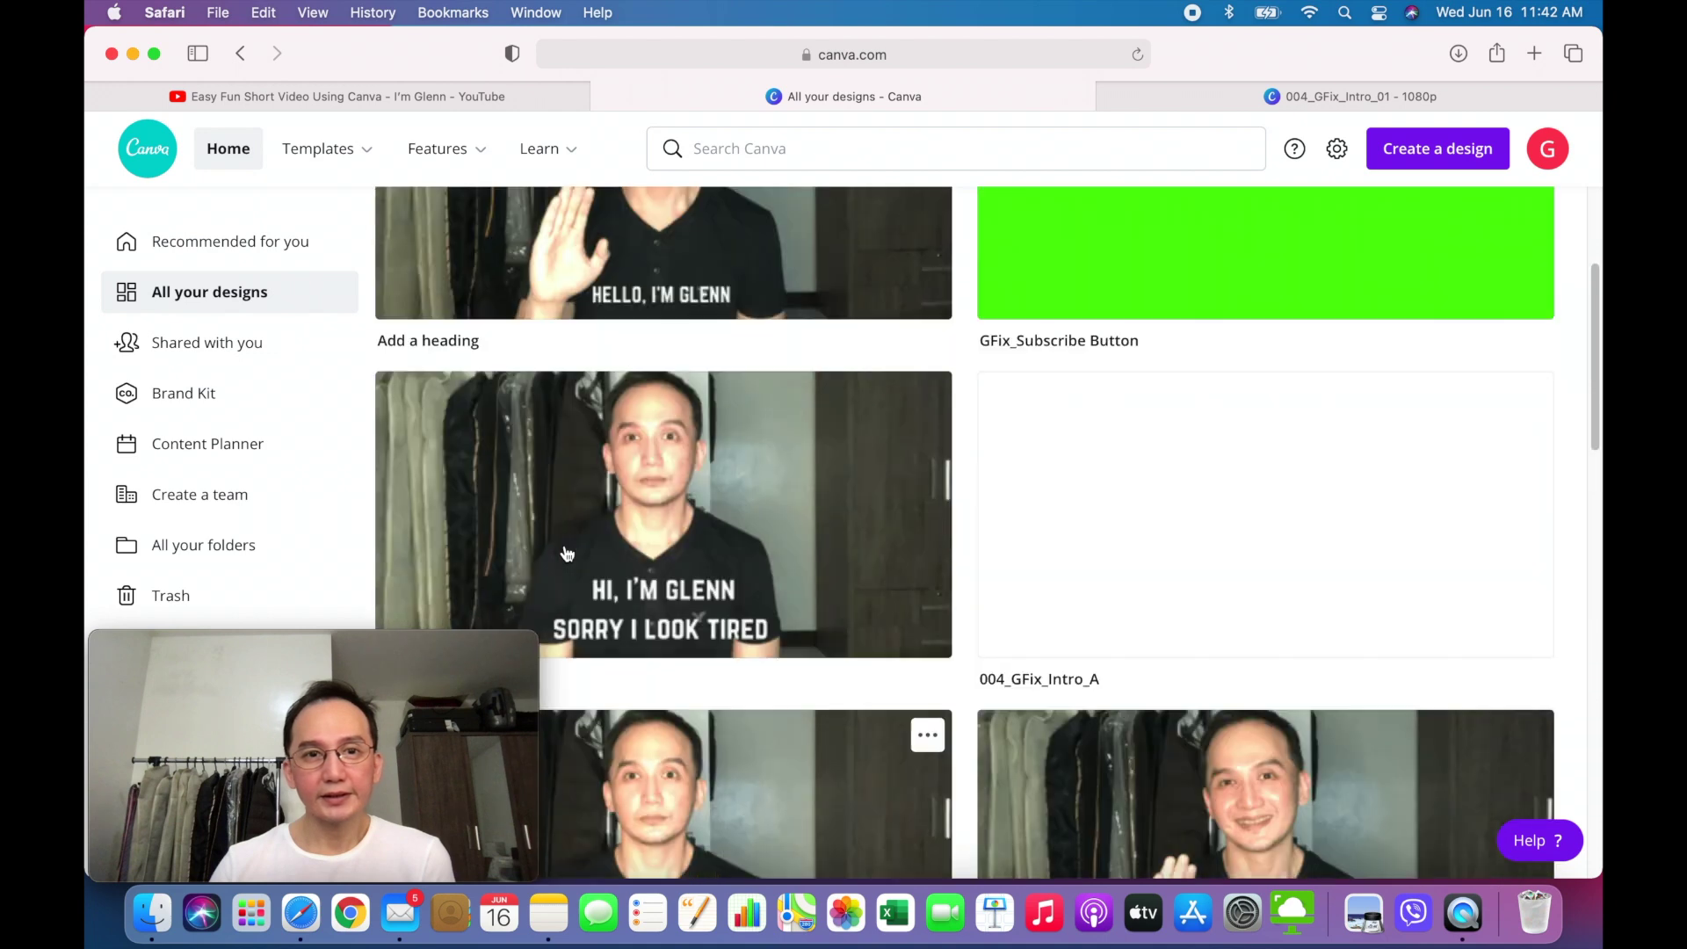
pyautogui.scroll(2, 567, 553)
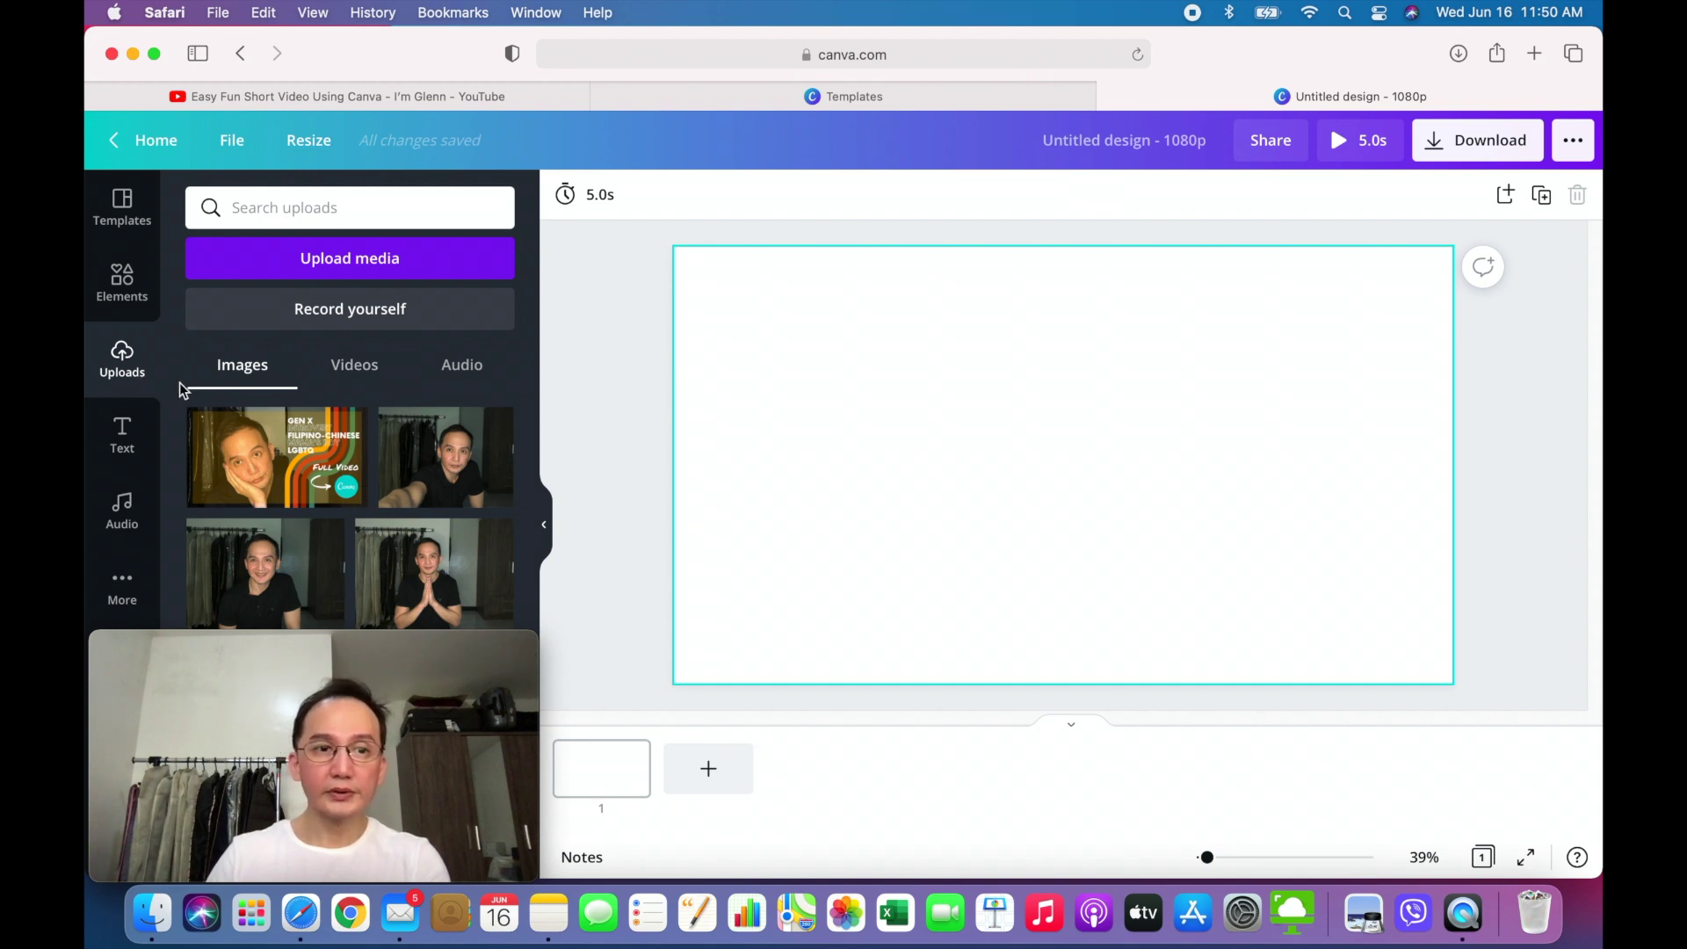
# - Browse the Downloads files via Upload media > Device, cancel without uploading, then add a page
pyautogui.click(393, 266)
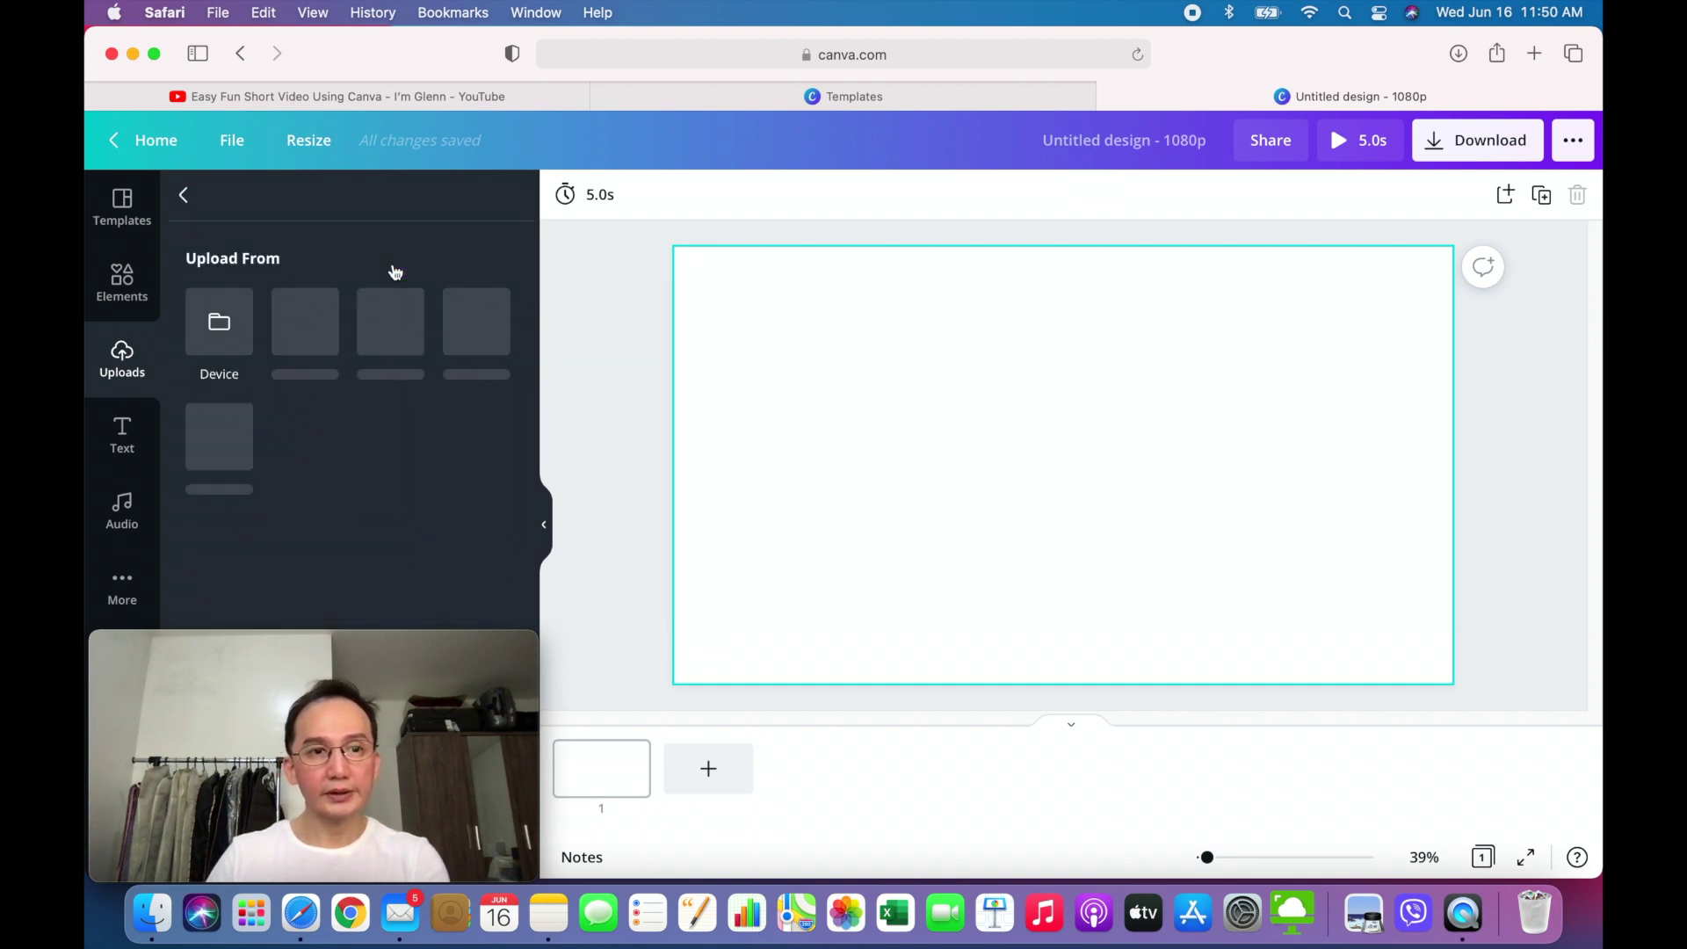
pyautogui.click(218, 344)
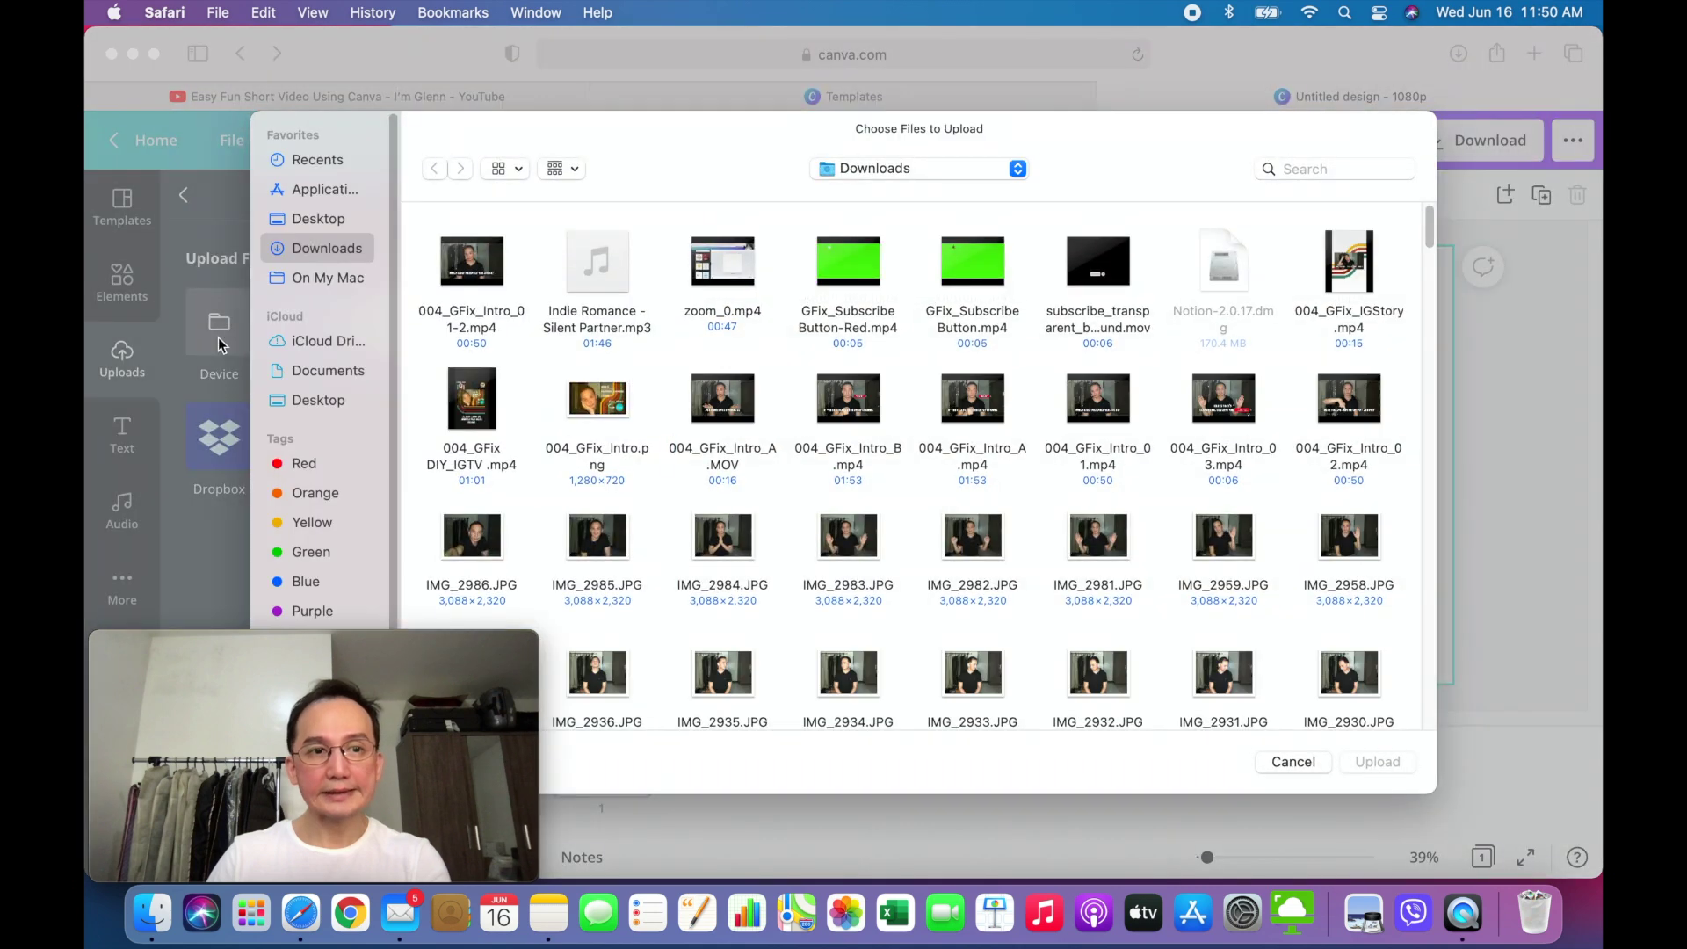
pyautogui.click(856, 420)
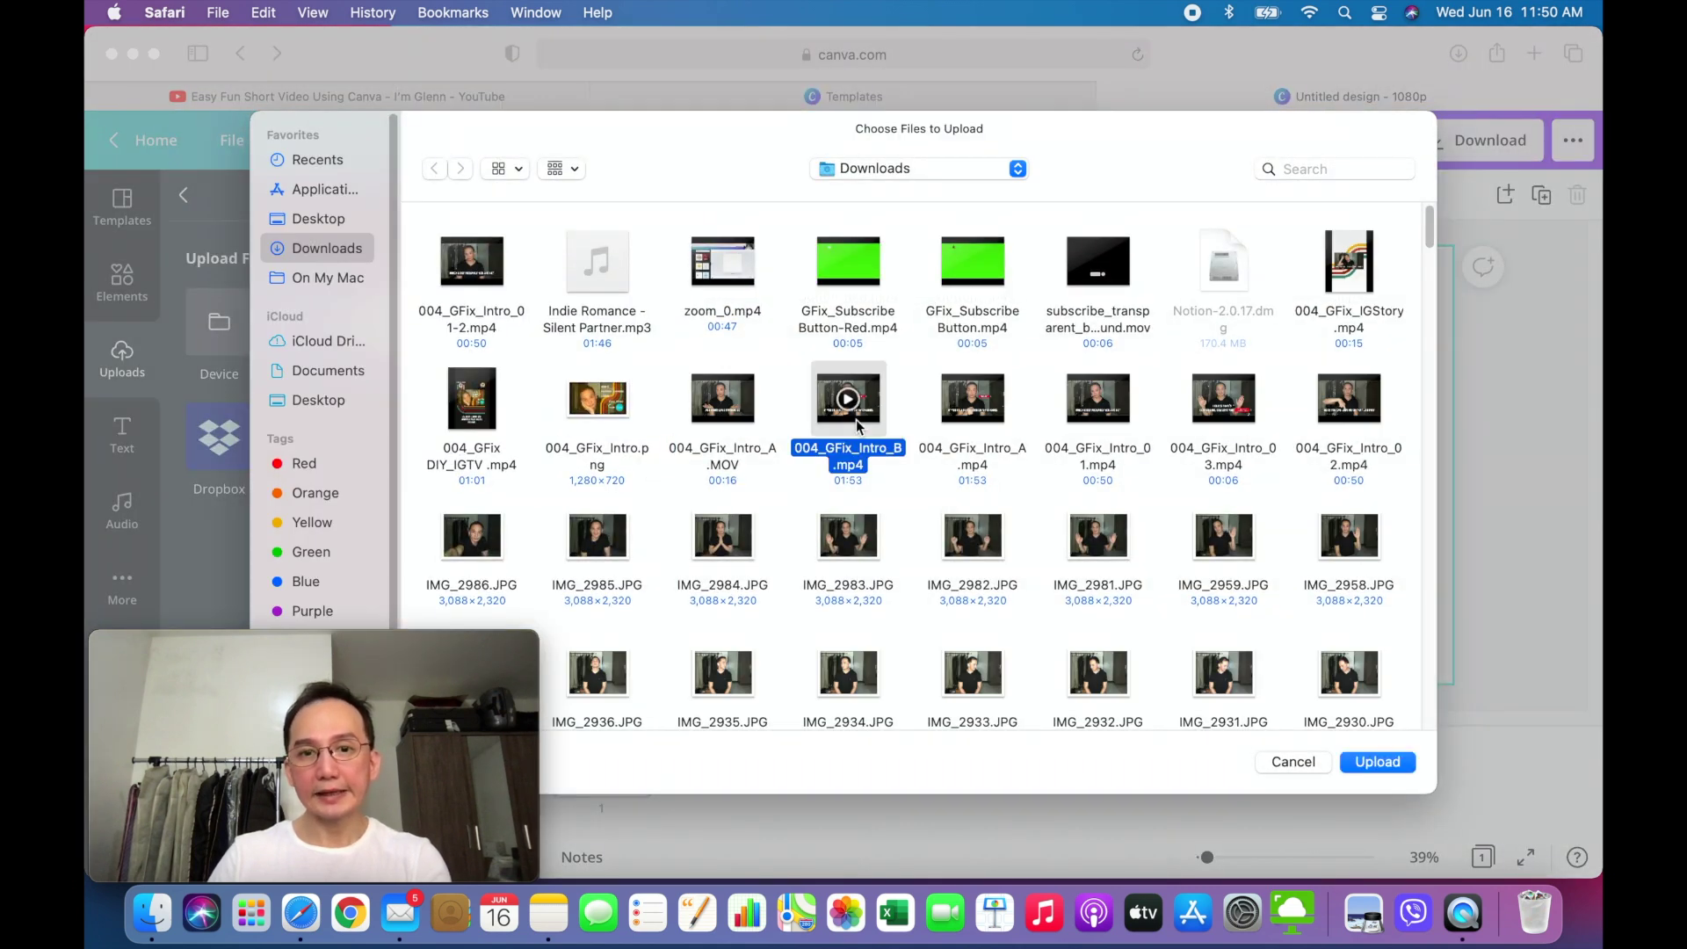
pyautogui.click(965, 550)
pyautogui.click(1072, 558)
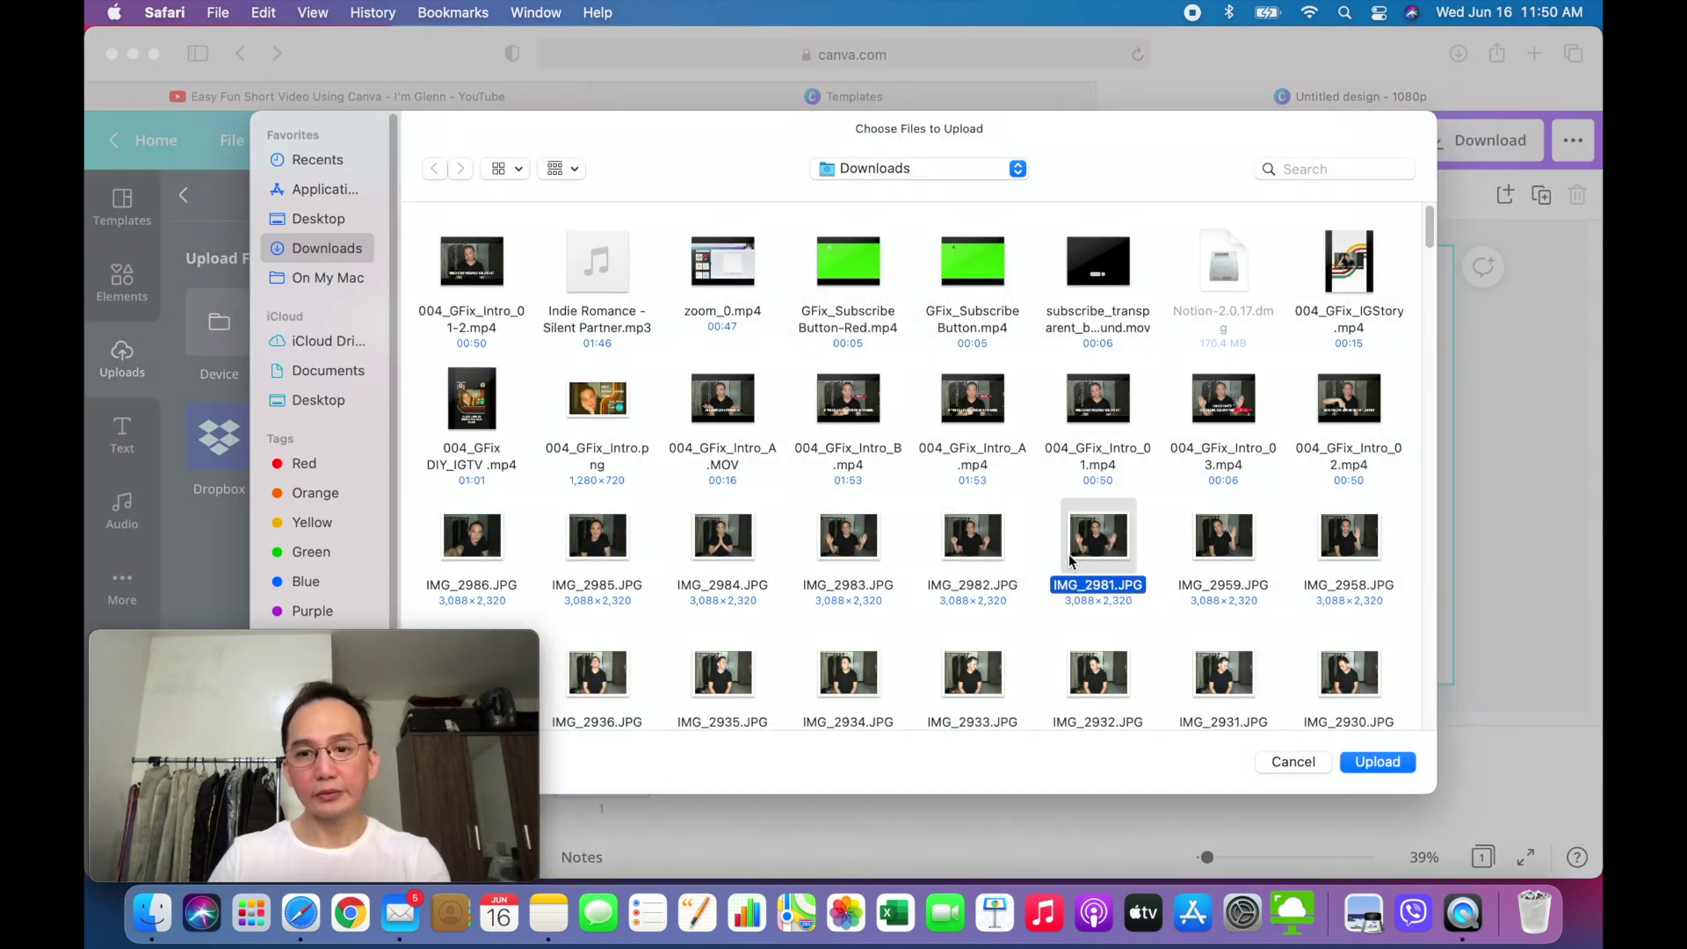
pyautogui.click(1279, 763)
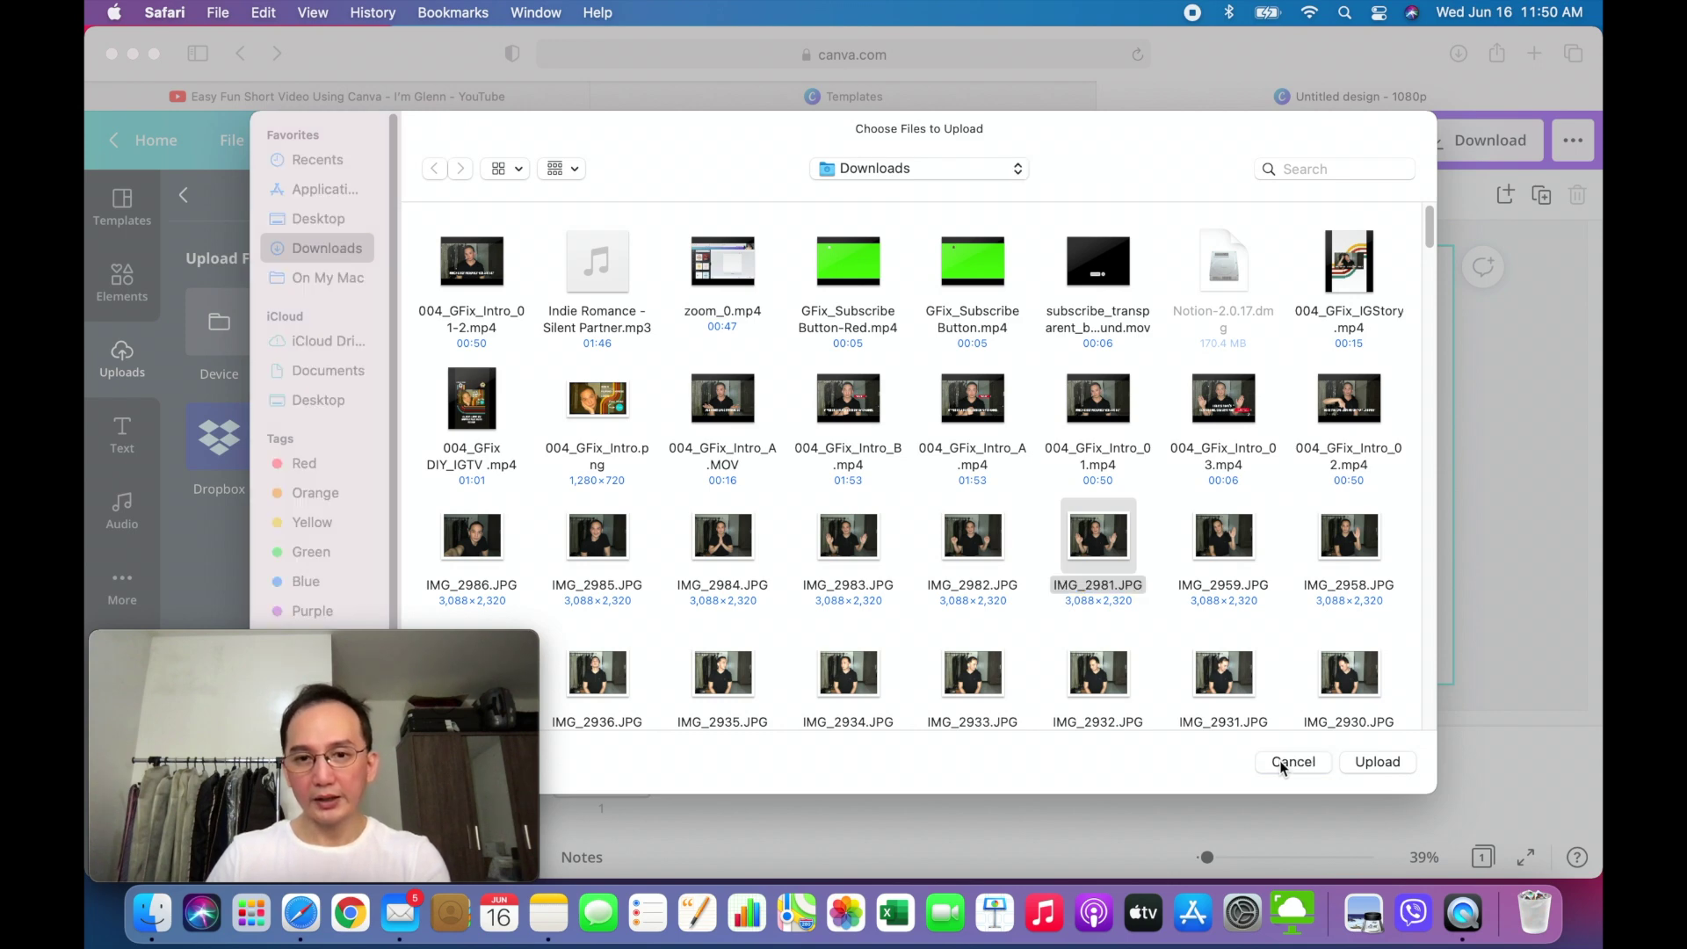
pyautogui.click(1279, 761)
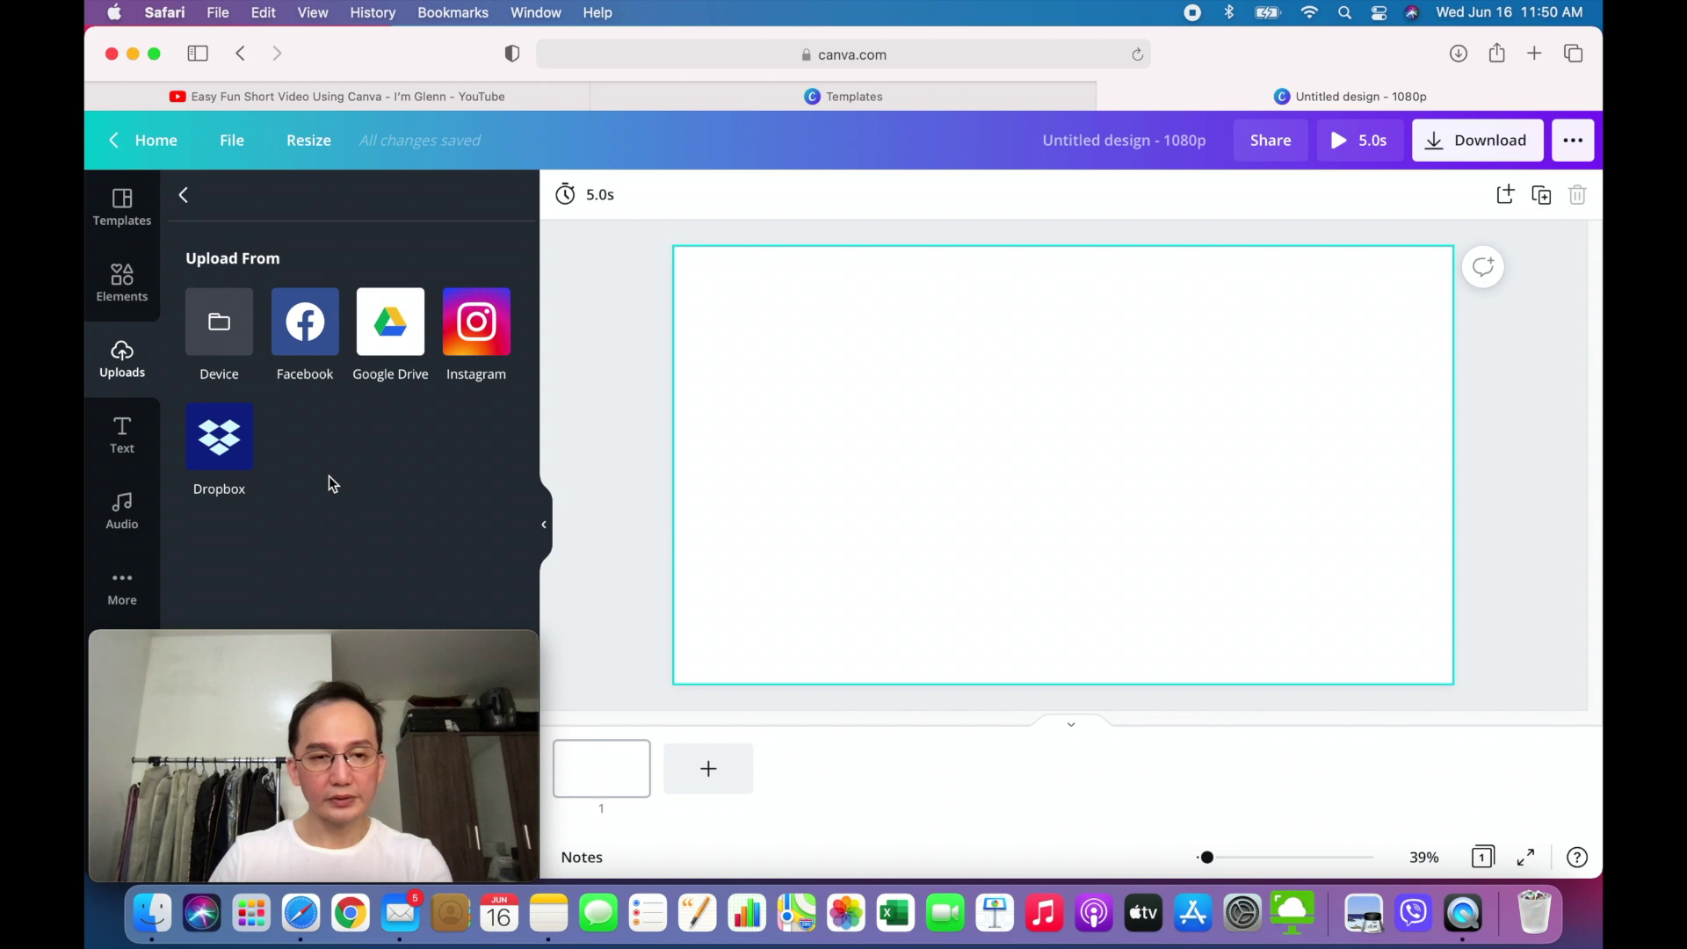
pyautogui.click(708, 771)
# - Add a third page and show the uploaded videos
pyautogui.click(810, 771)
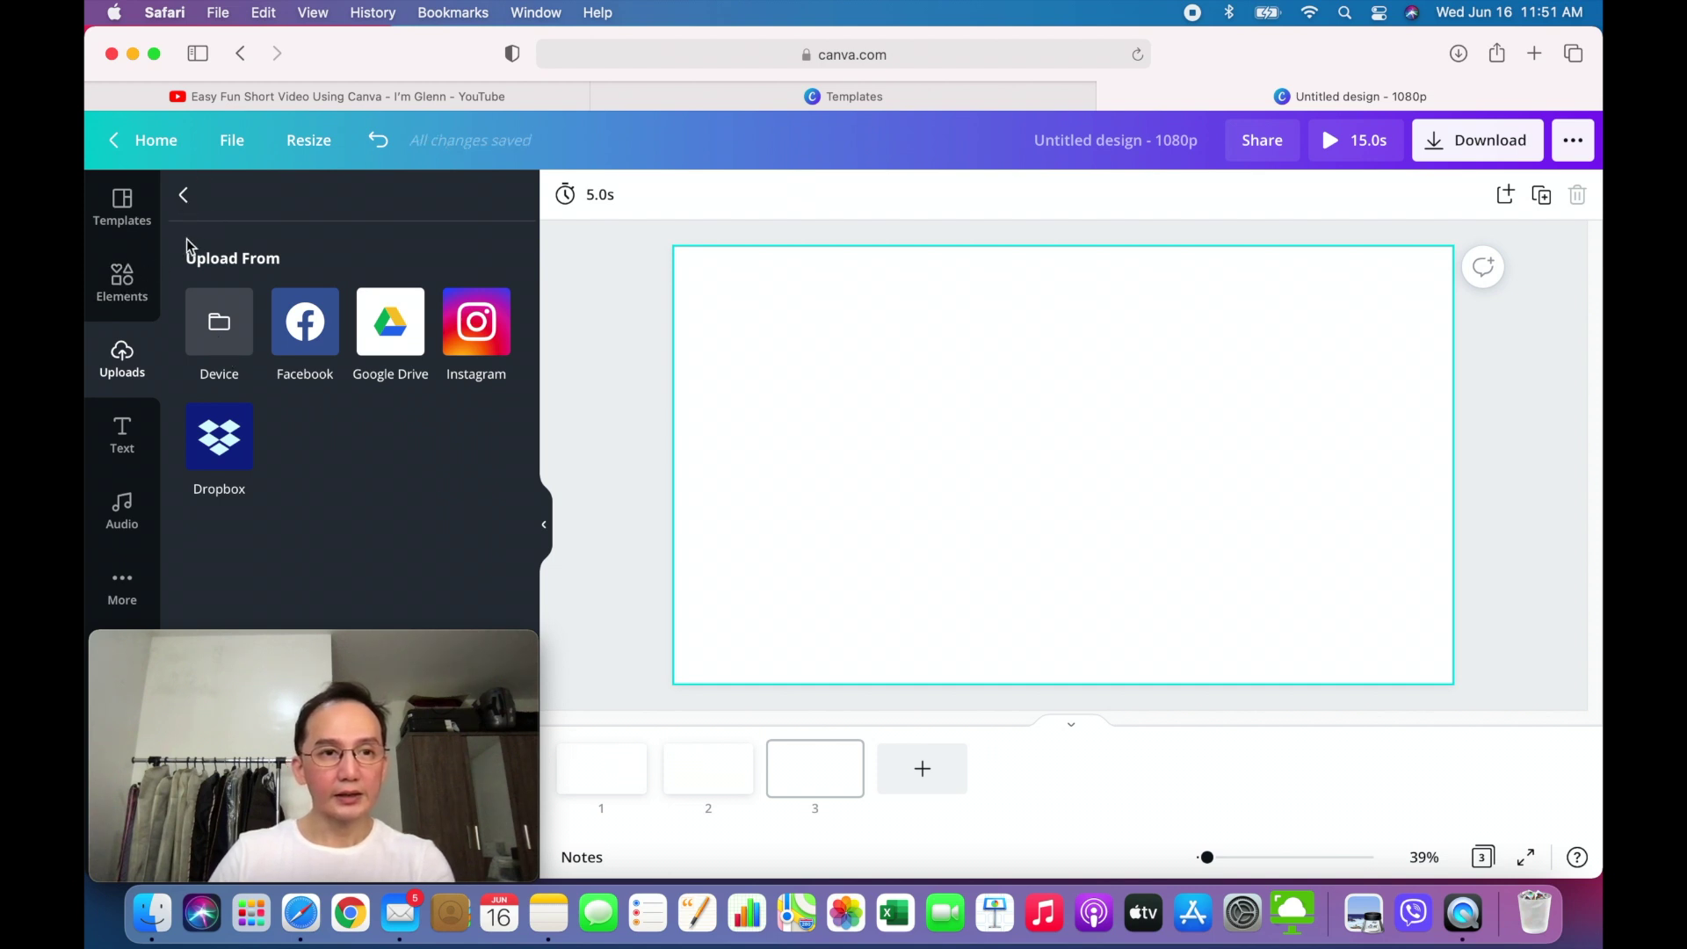
pyautogui.click(190, 204)
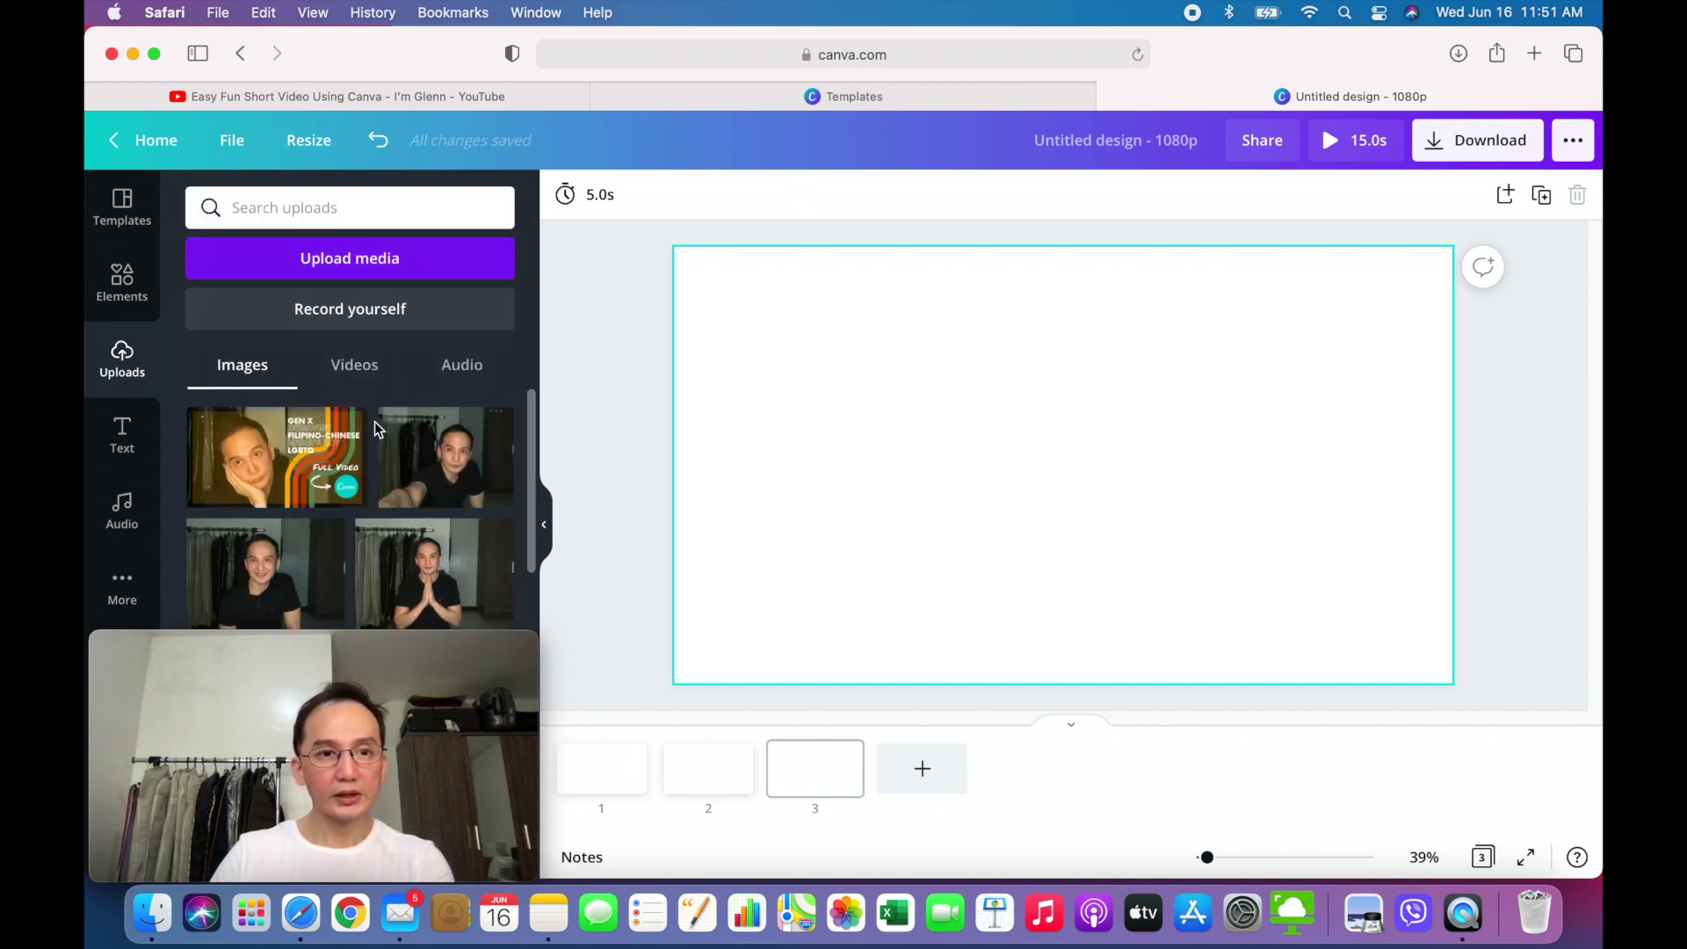
pyautogui.scroll(-2, 350, 519)
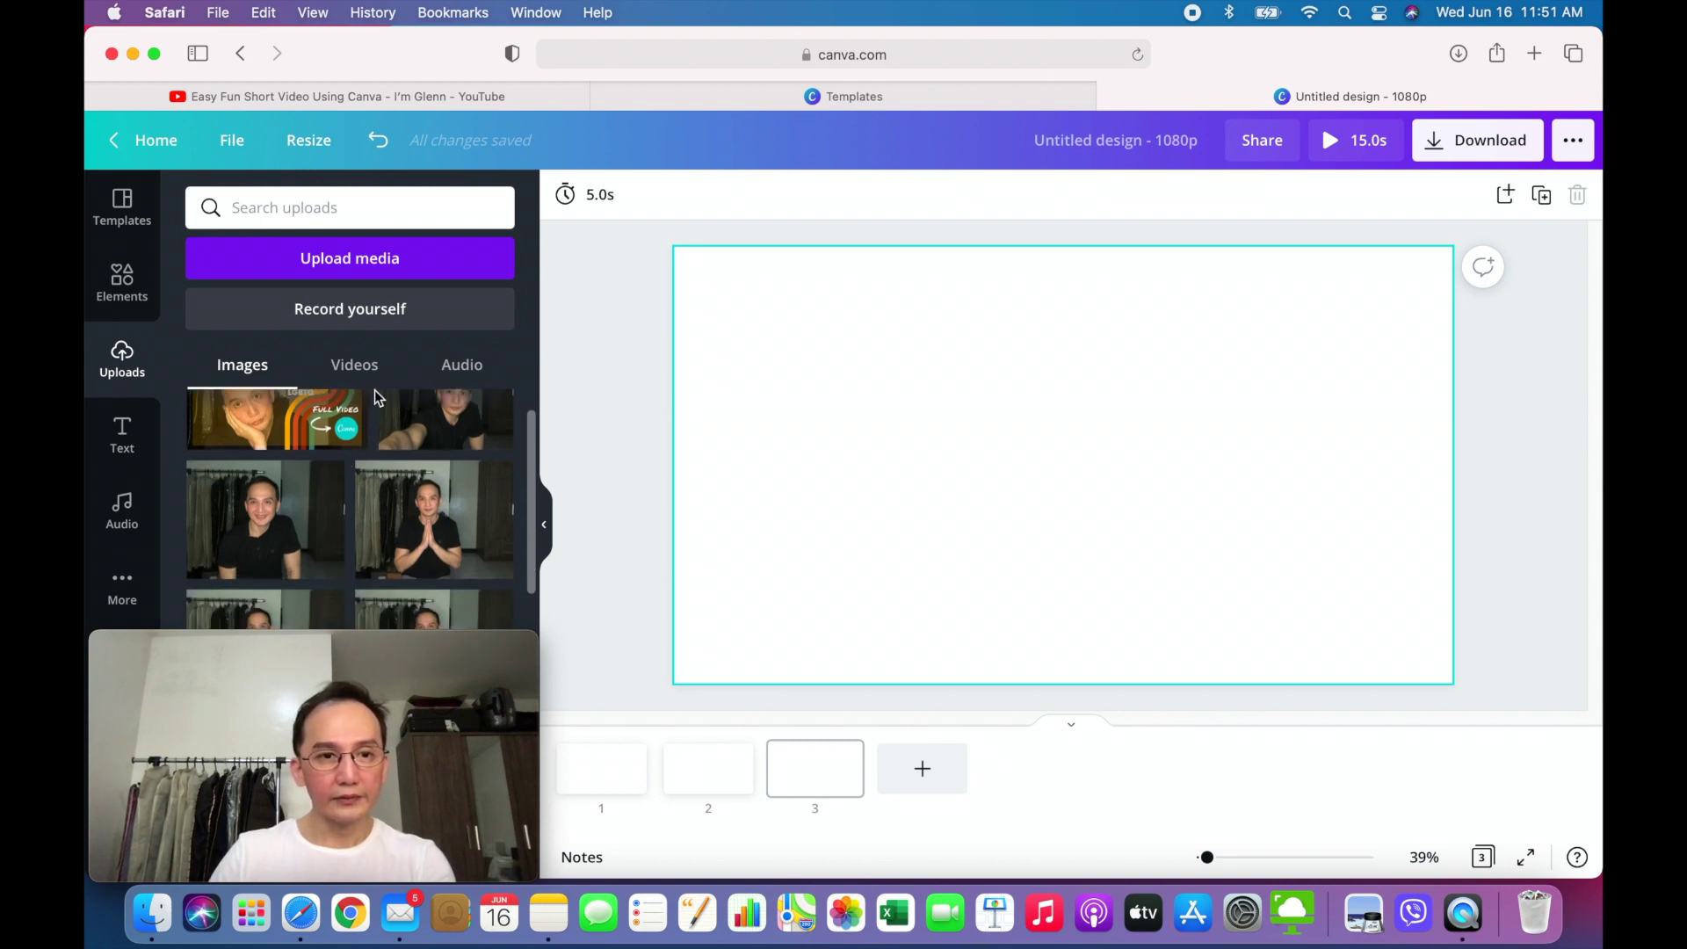
pyautogui.click(354, 366)
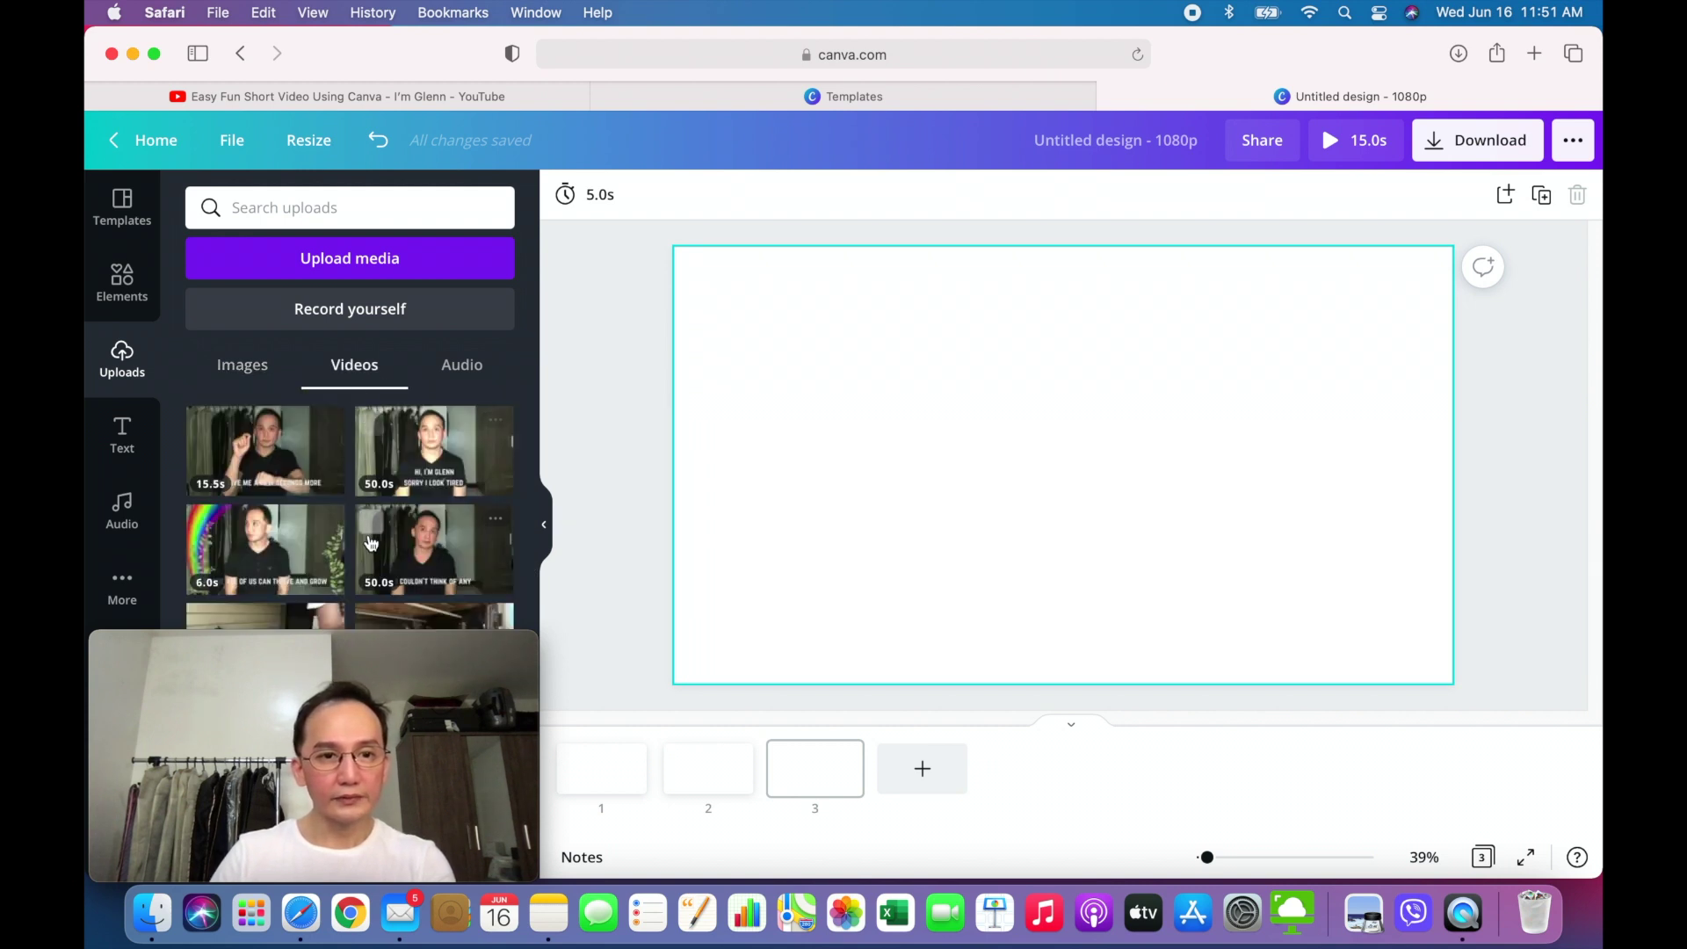
# - Place the greeting, I COULDN'T THINK OF ANY, and rainbow videos on pages 1–3
pyautogui.click(596, 773)
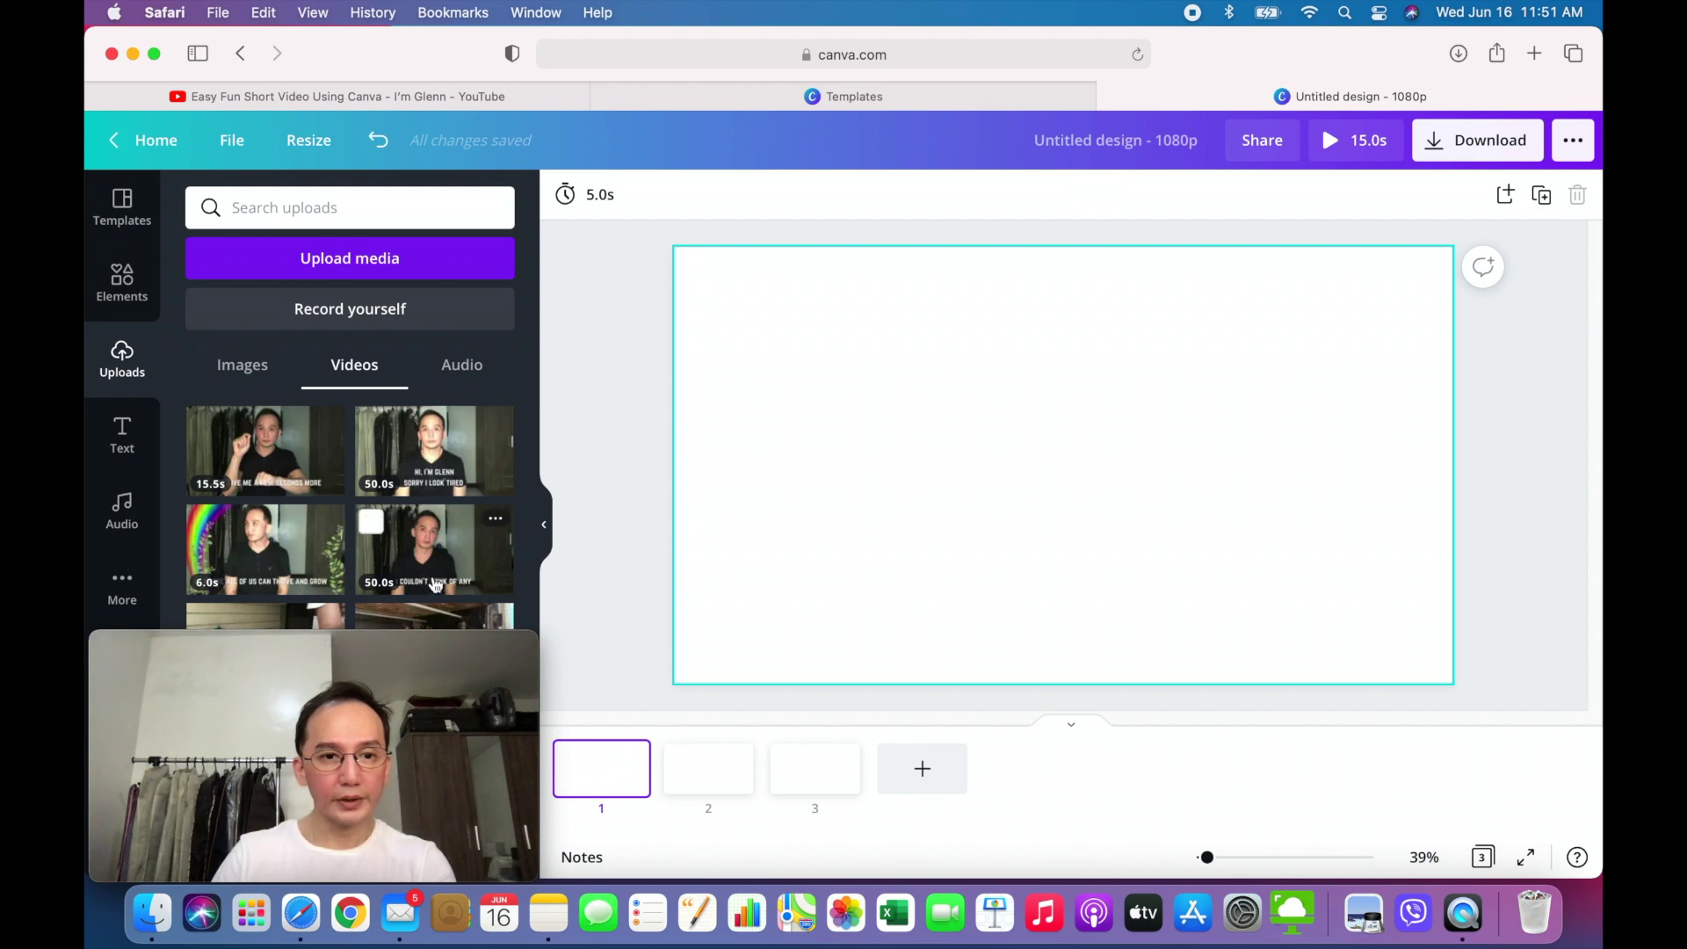
pyautogui.click(421, 490)
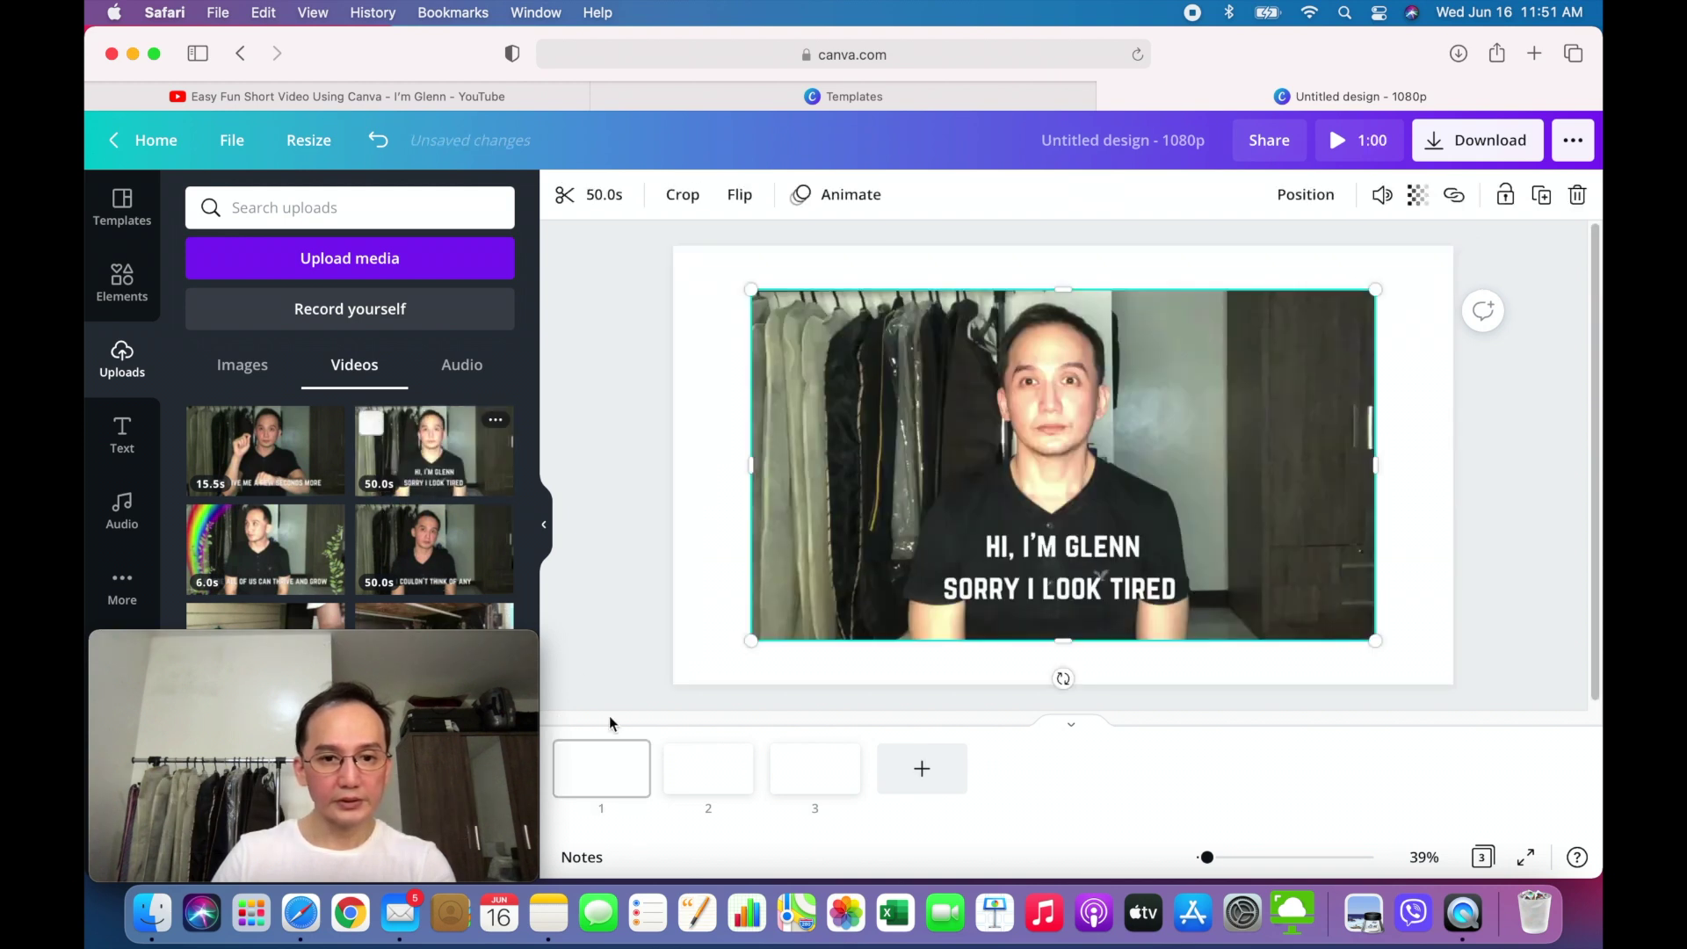
pyautogui.click(708, 764)
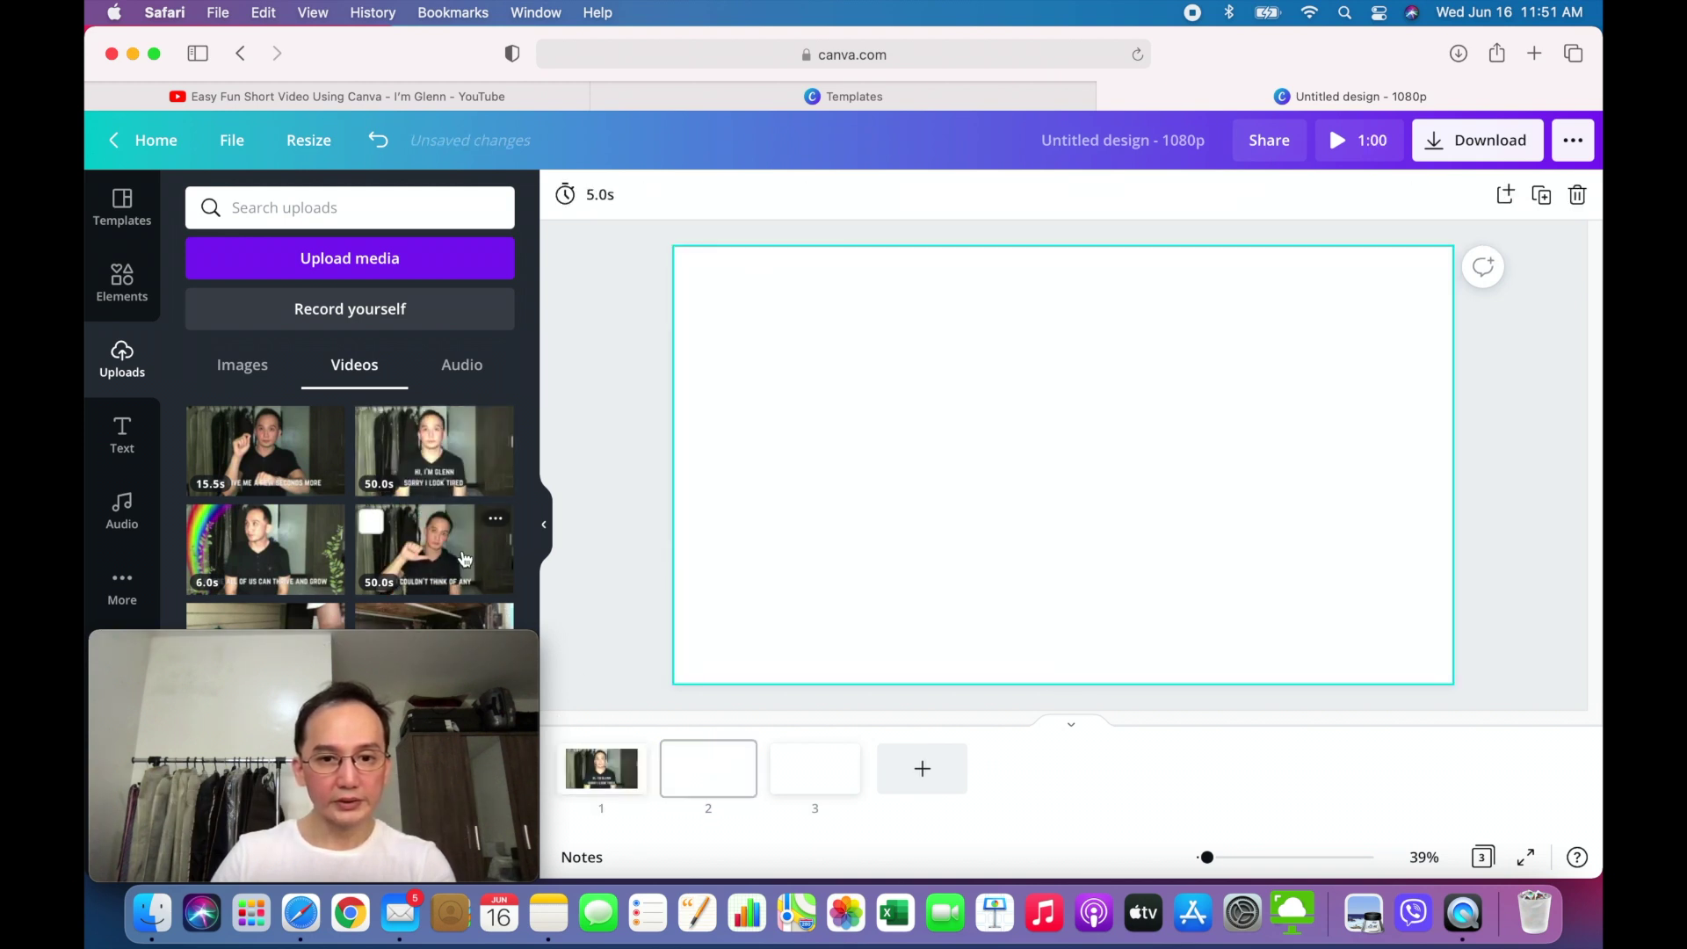
pyautogui.click(422, 549)
pyautogui.click(806, 791)
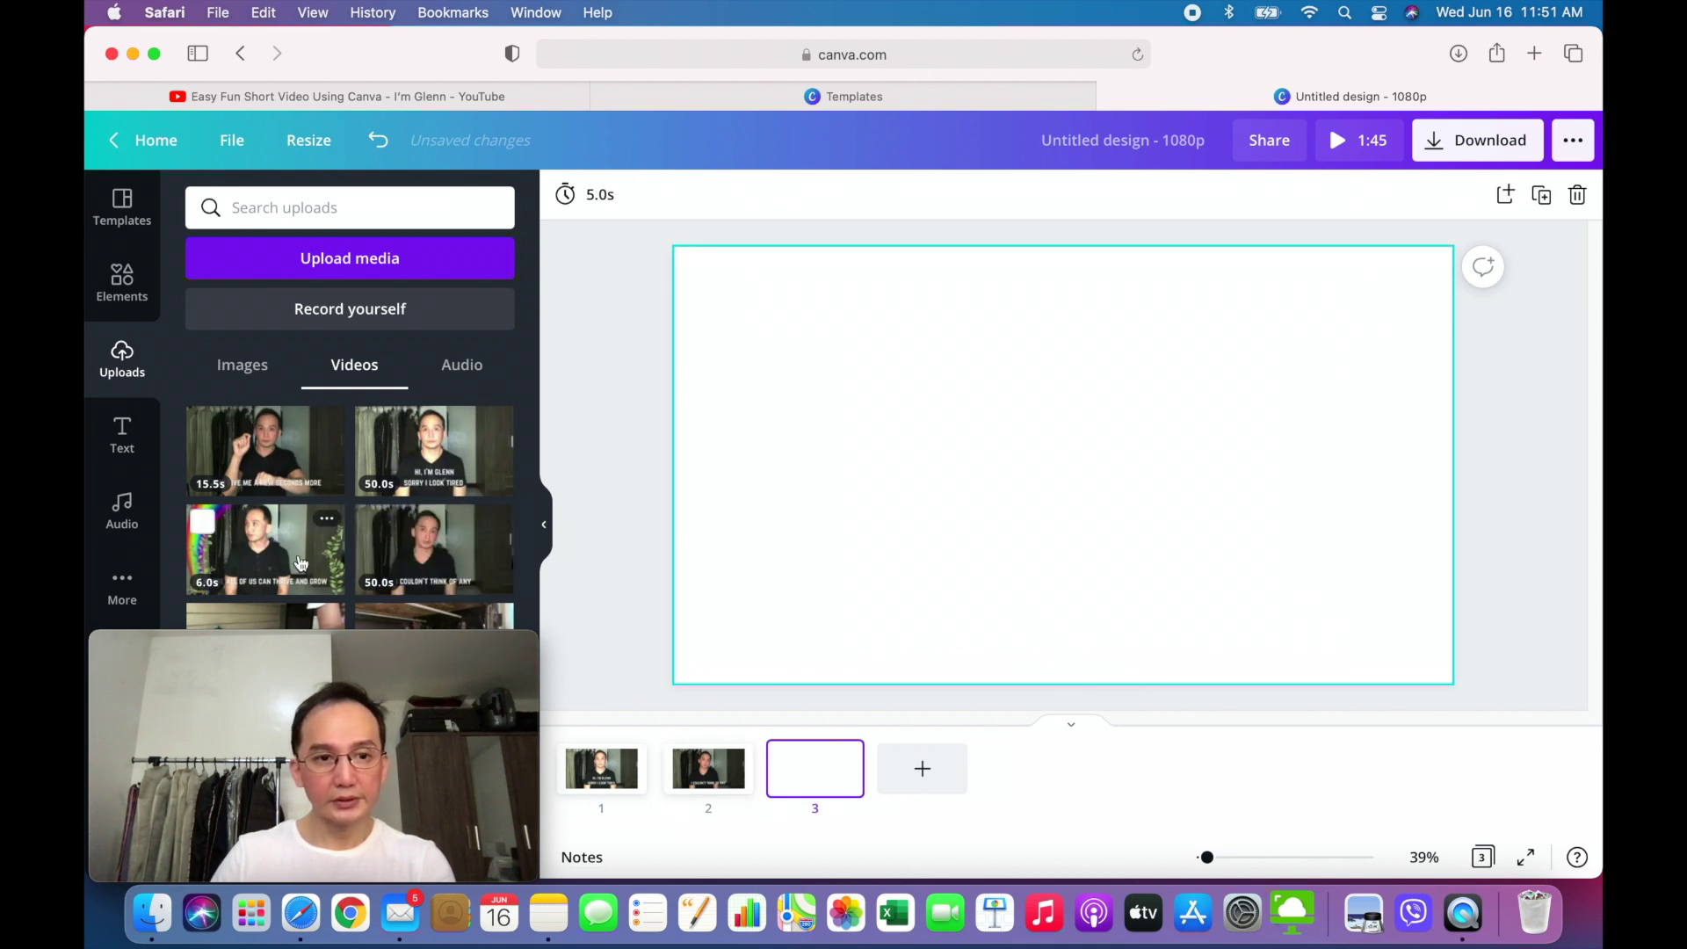
pyautogui.click(301, 563)
# - Set each page's video as its background, then preview the three-page design
pyautogui.rightClick(986, 514)
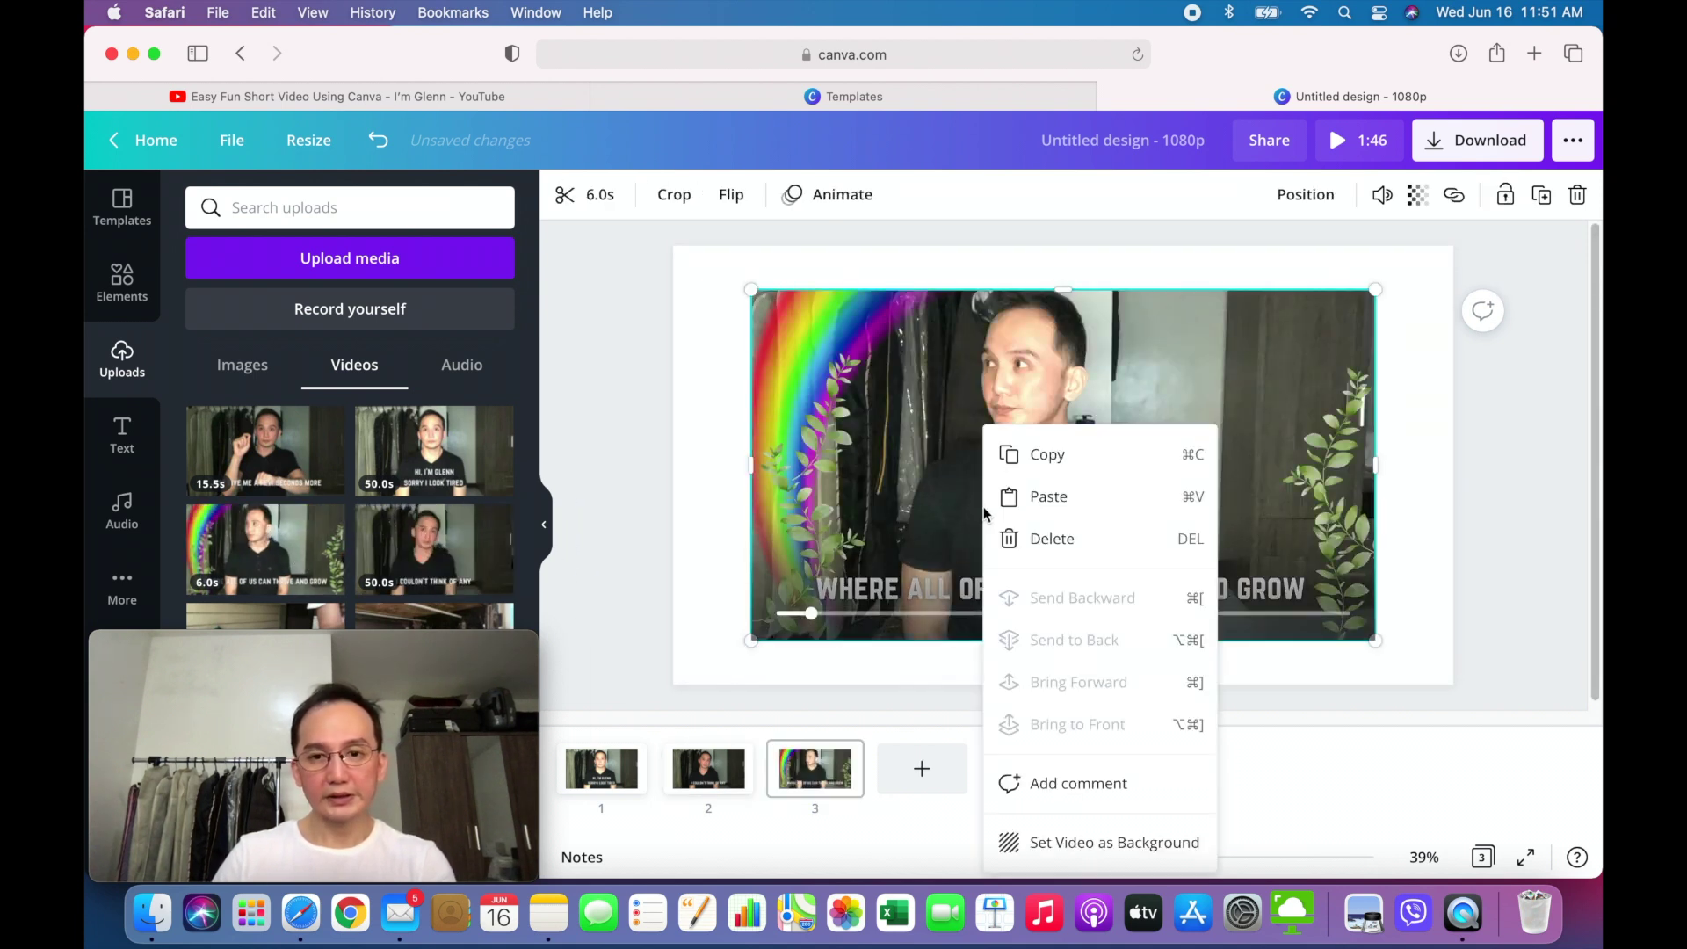
pyautogui.click(1089, 836)
pyautogui.click(731, 764)
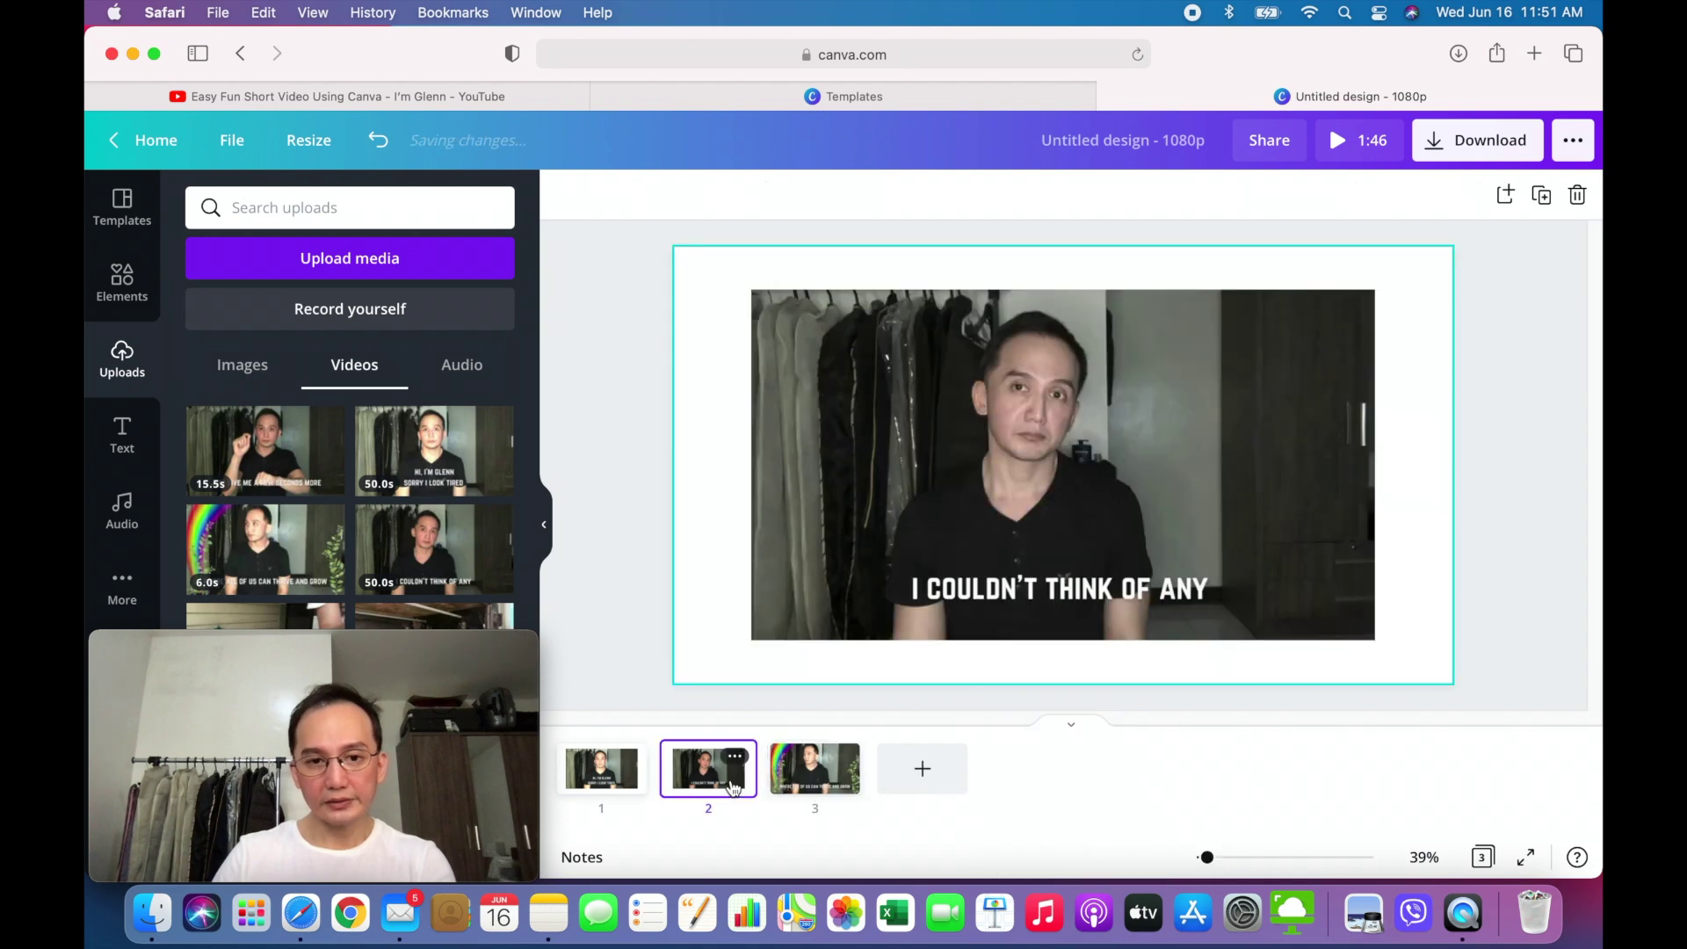
pyautogui.rightClick(887, 563)
pyautogui.click(973, 840)
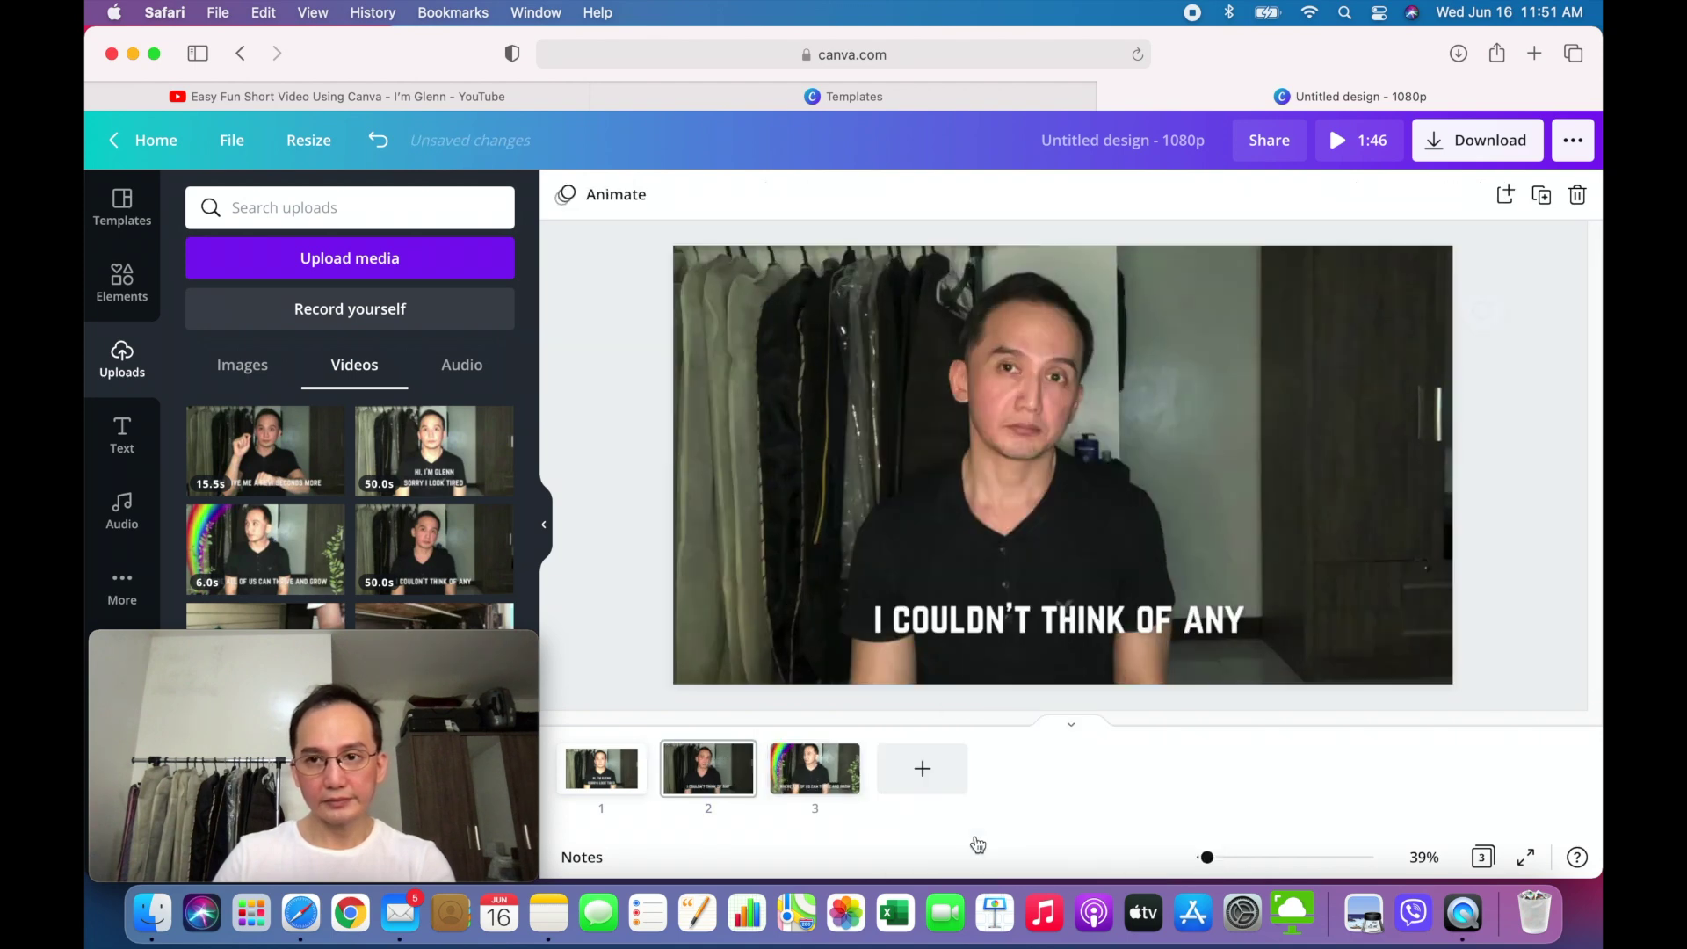
pyautogui.click(601, 767)
pyautogui.rightClick(952, 520)
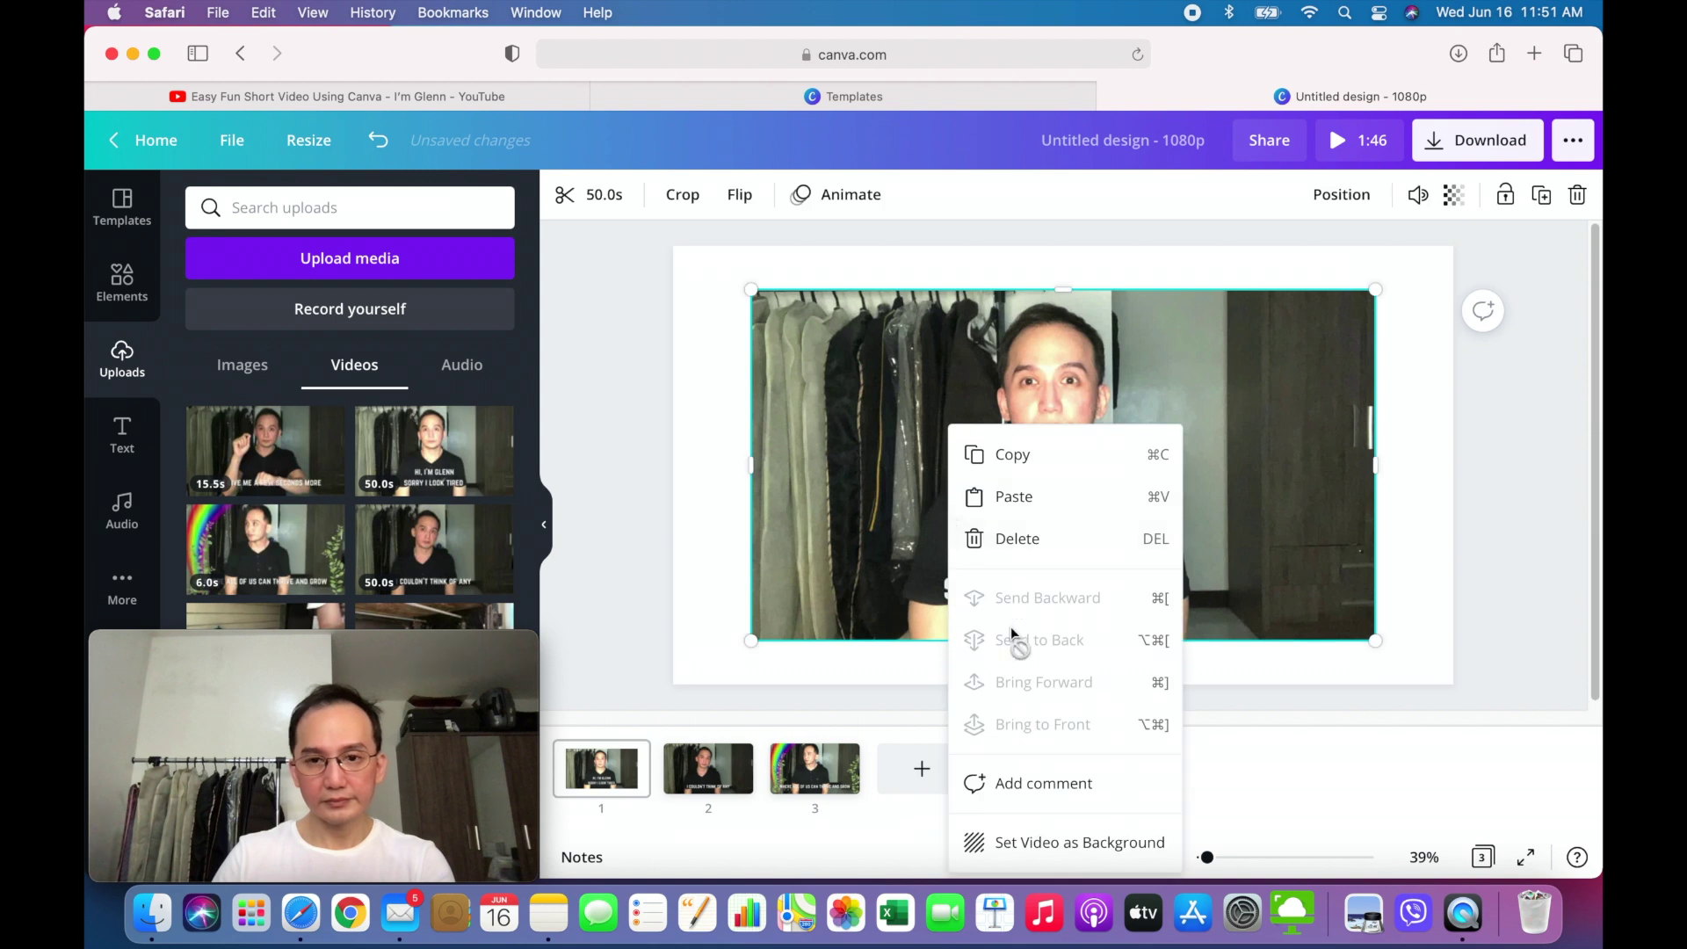
pyautogui.click(1051, 840)
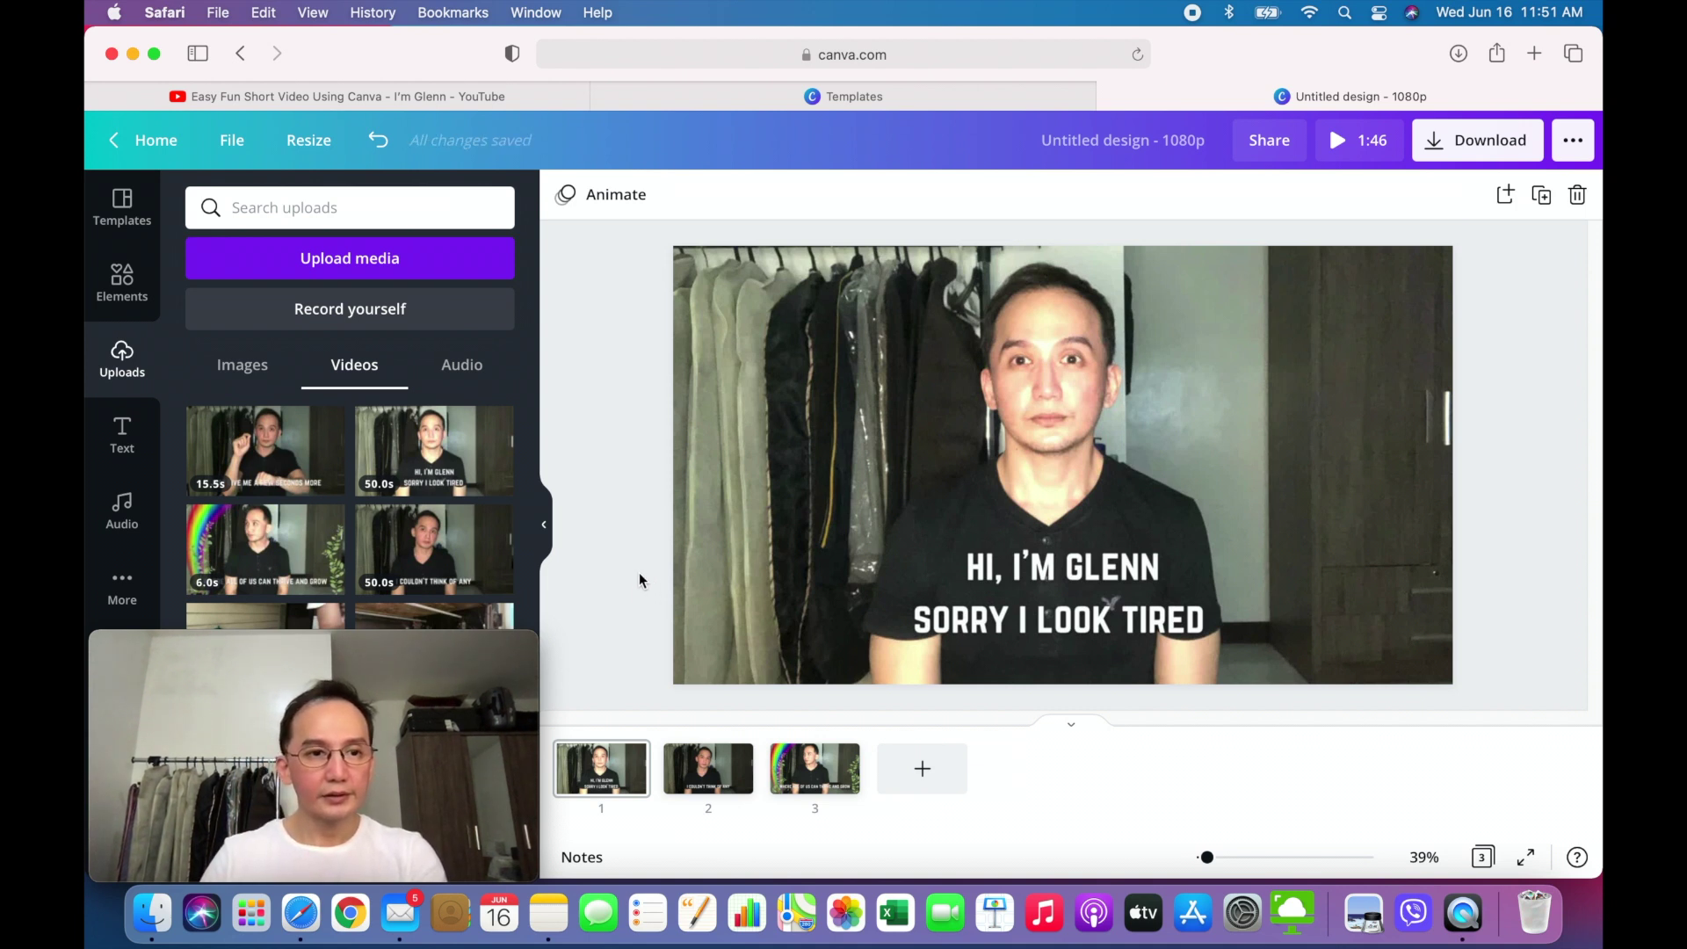
pyautogui.scroll(-2, 640, 580)
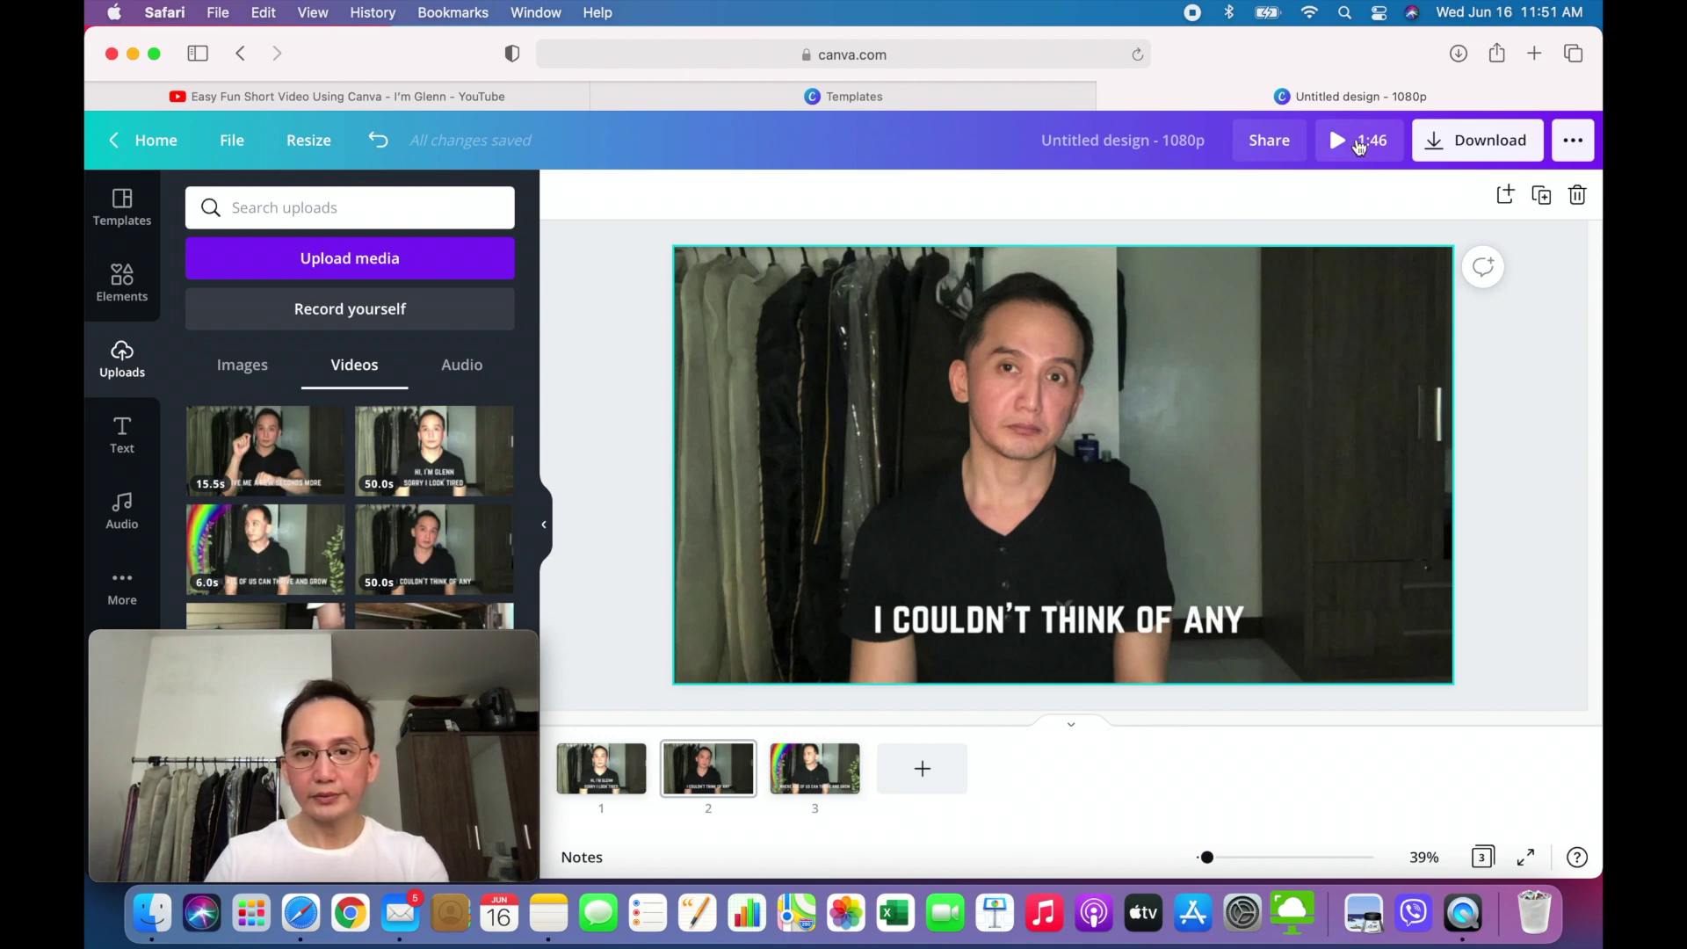
pyautogui.click(1359, 147)
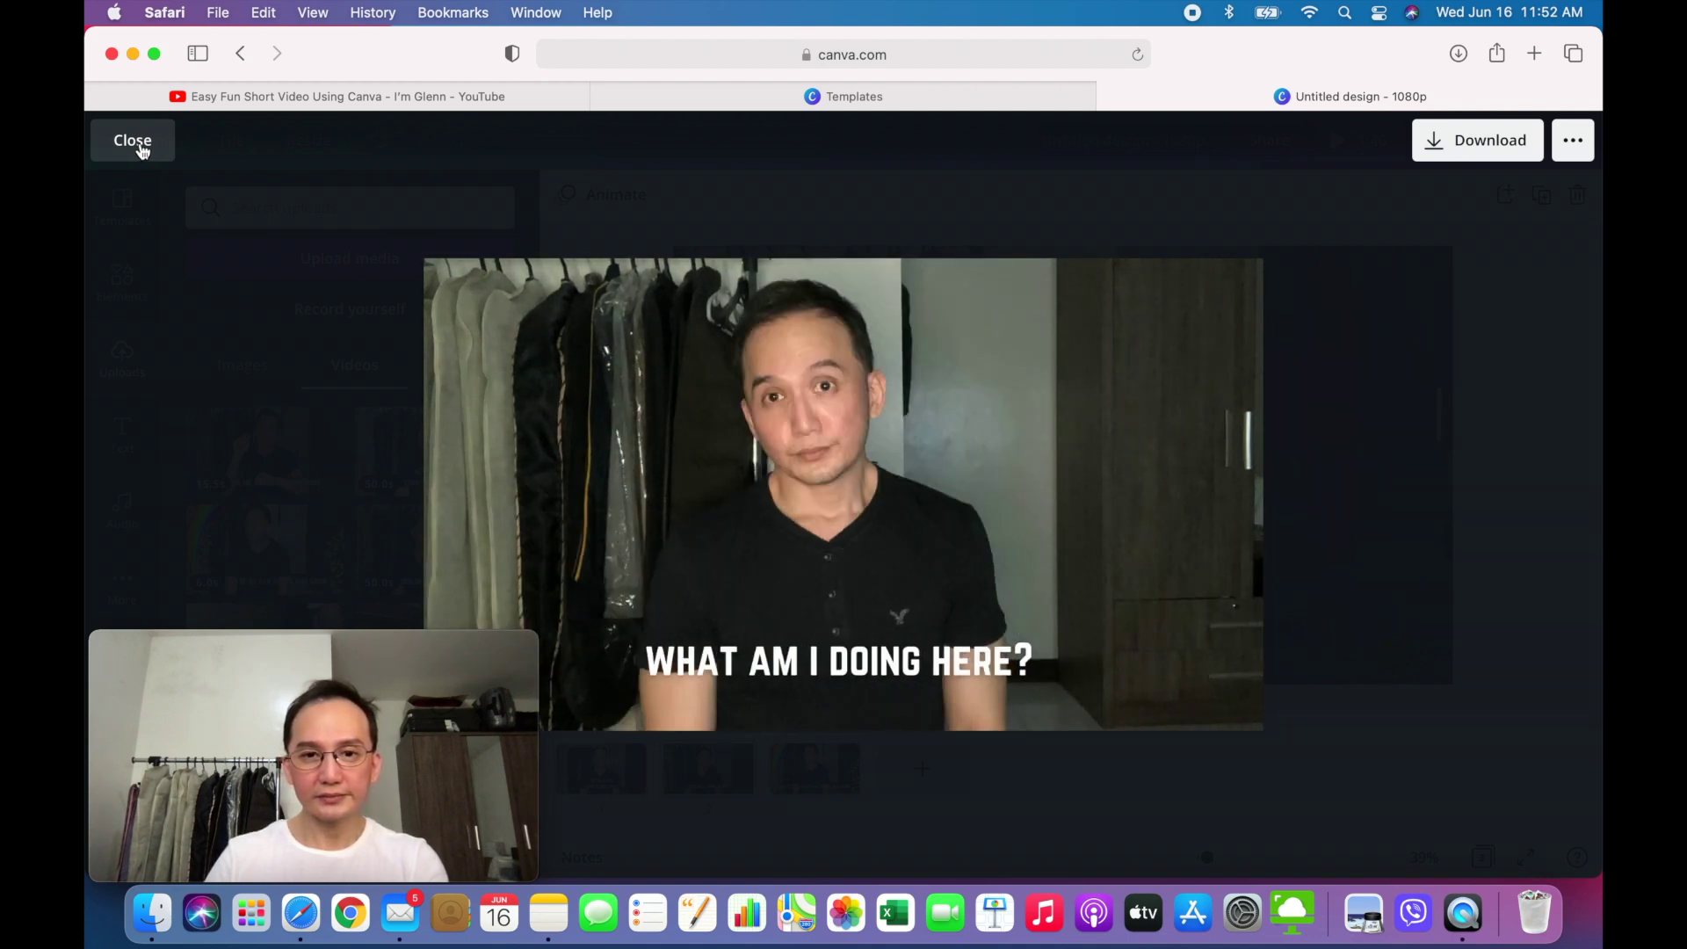
pyautogui.click(140, 147)
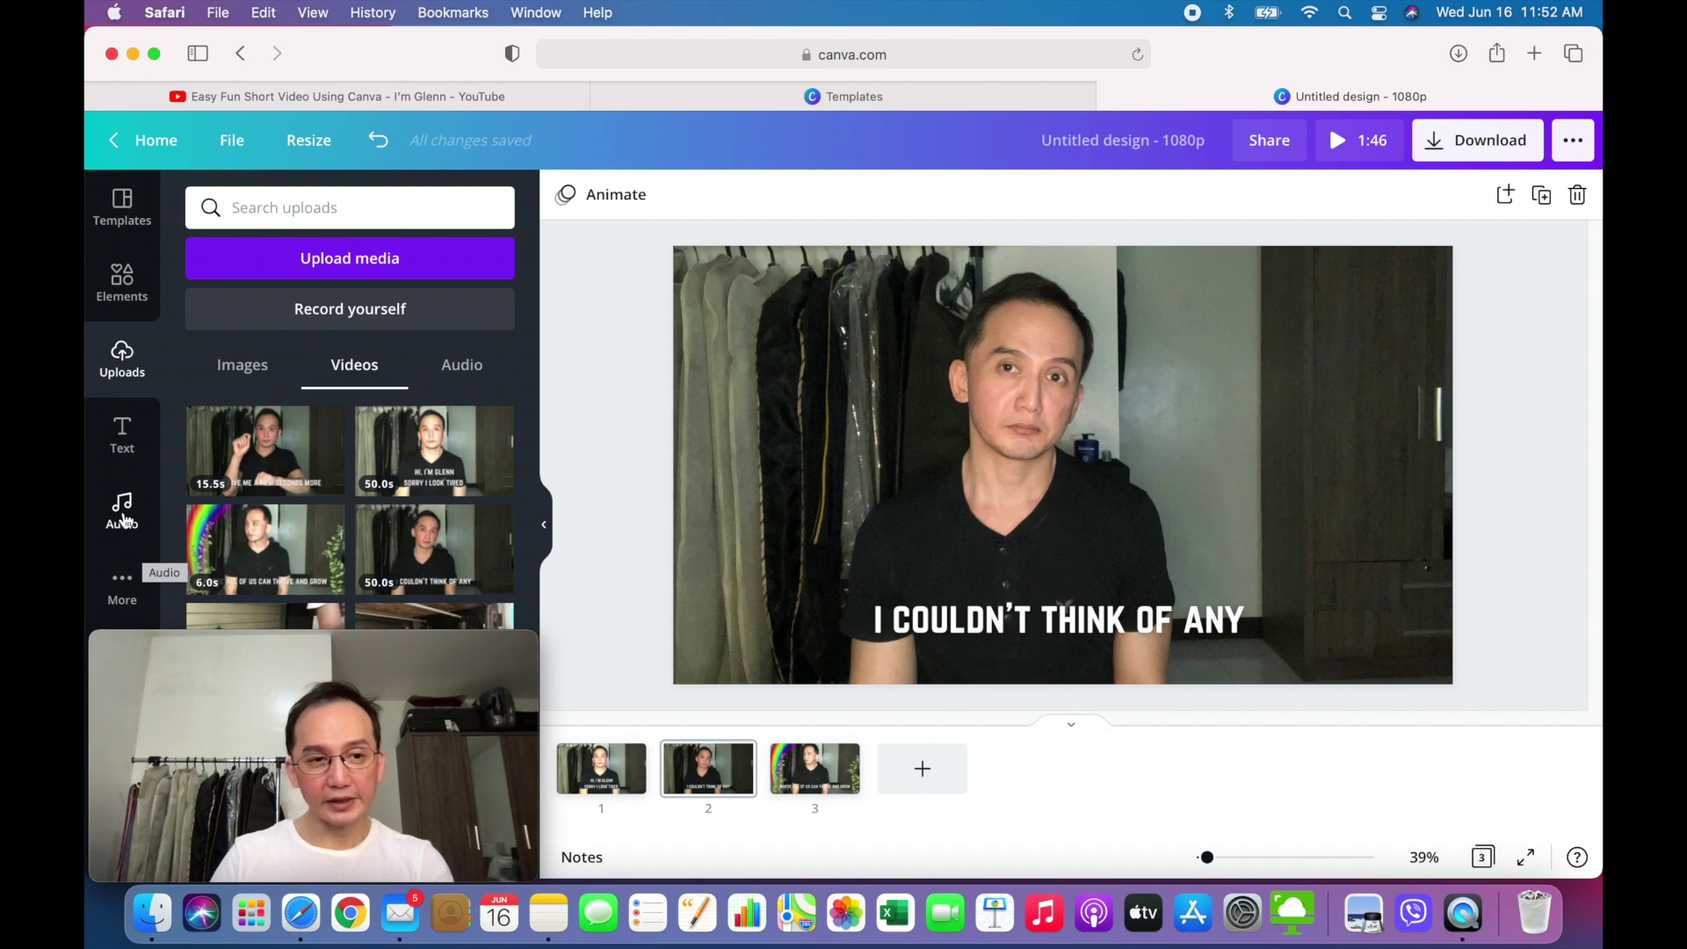
# - Add the As Bright as the Sun track and download all pages as MP4 Video
pyautogui.click(123, 509)
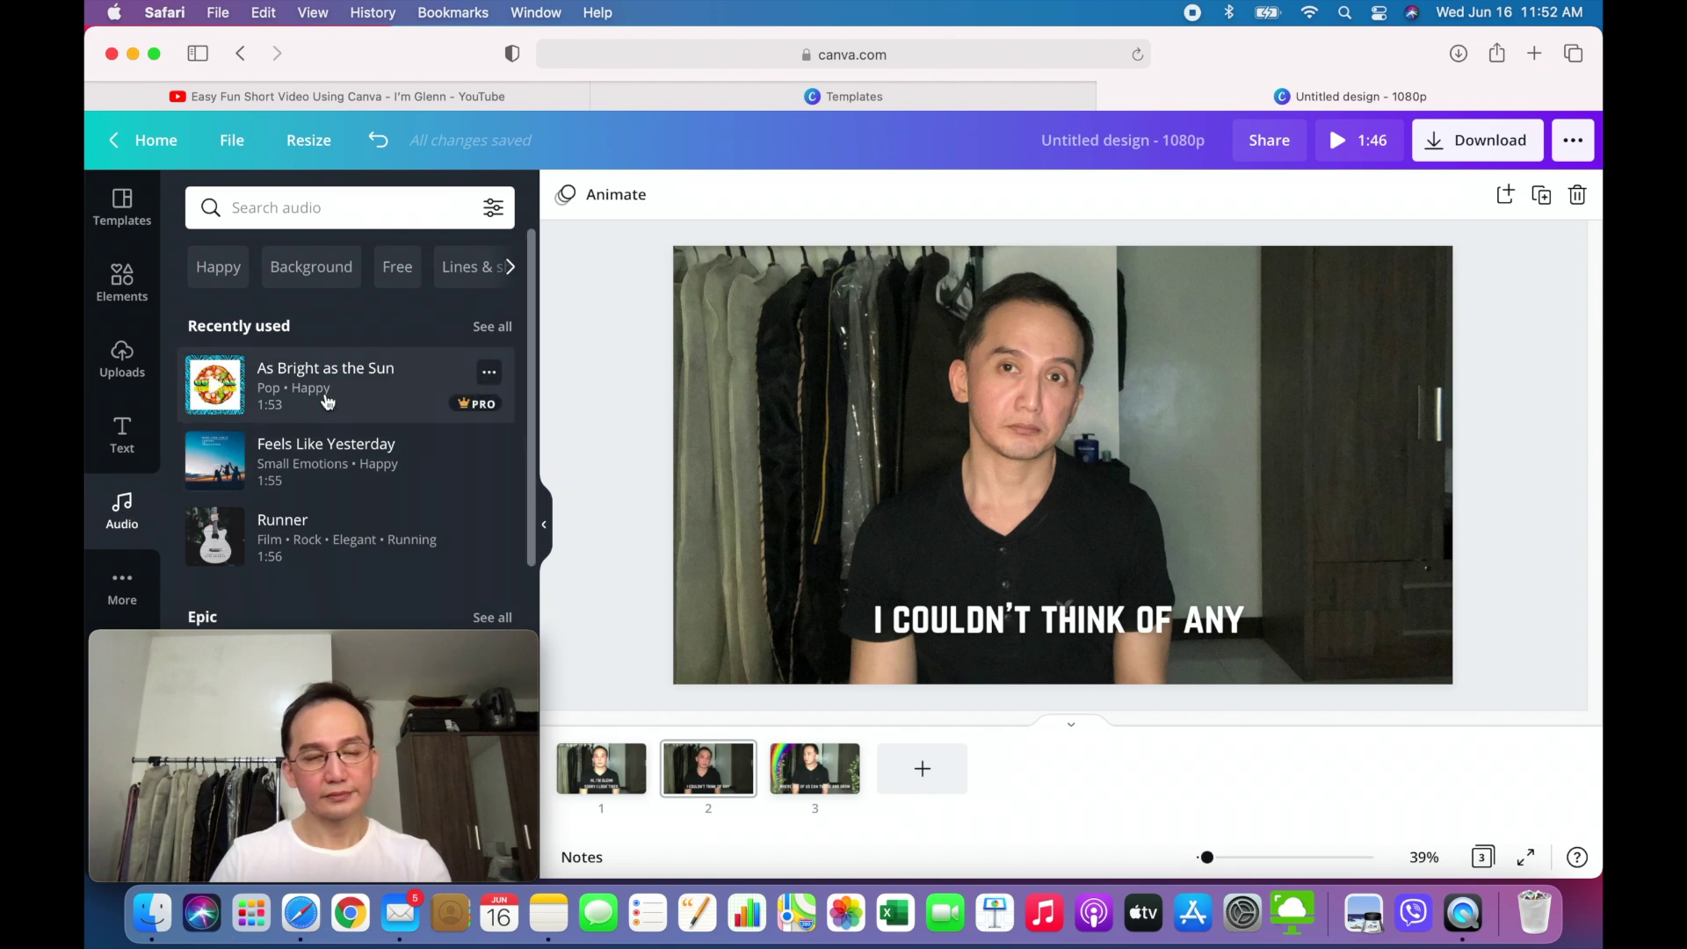
pyautogui.click(325, 396)
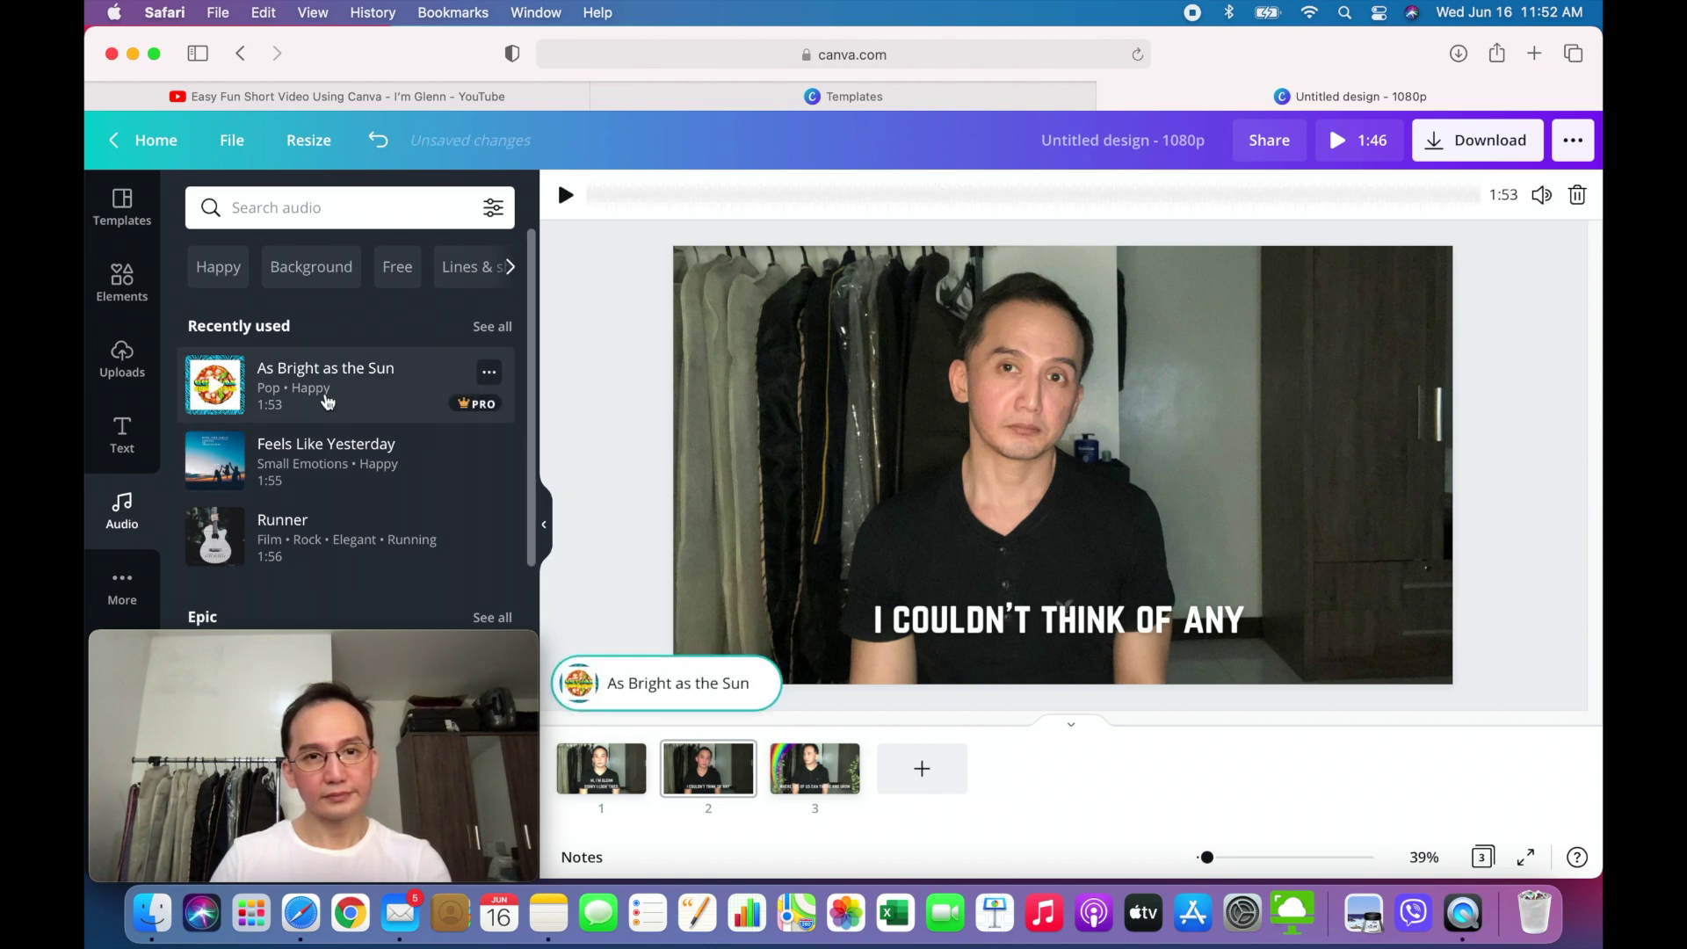
pyautogui.click(721, 628)
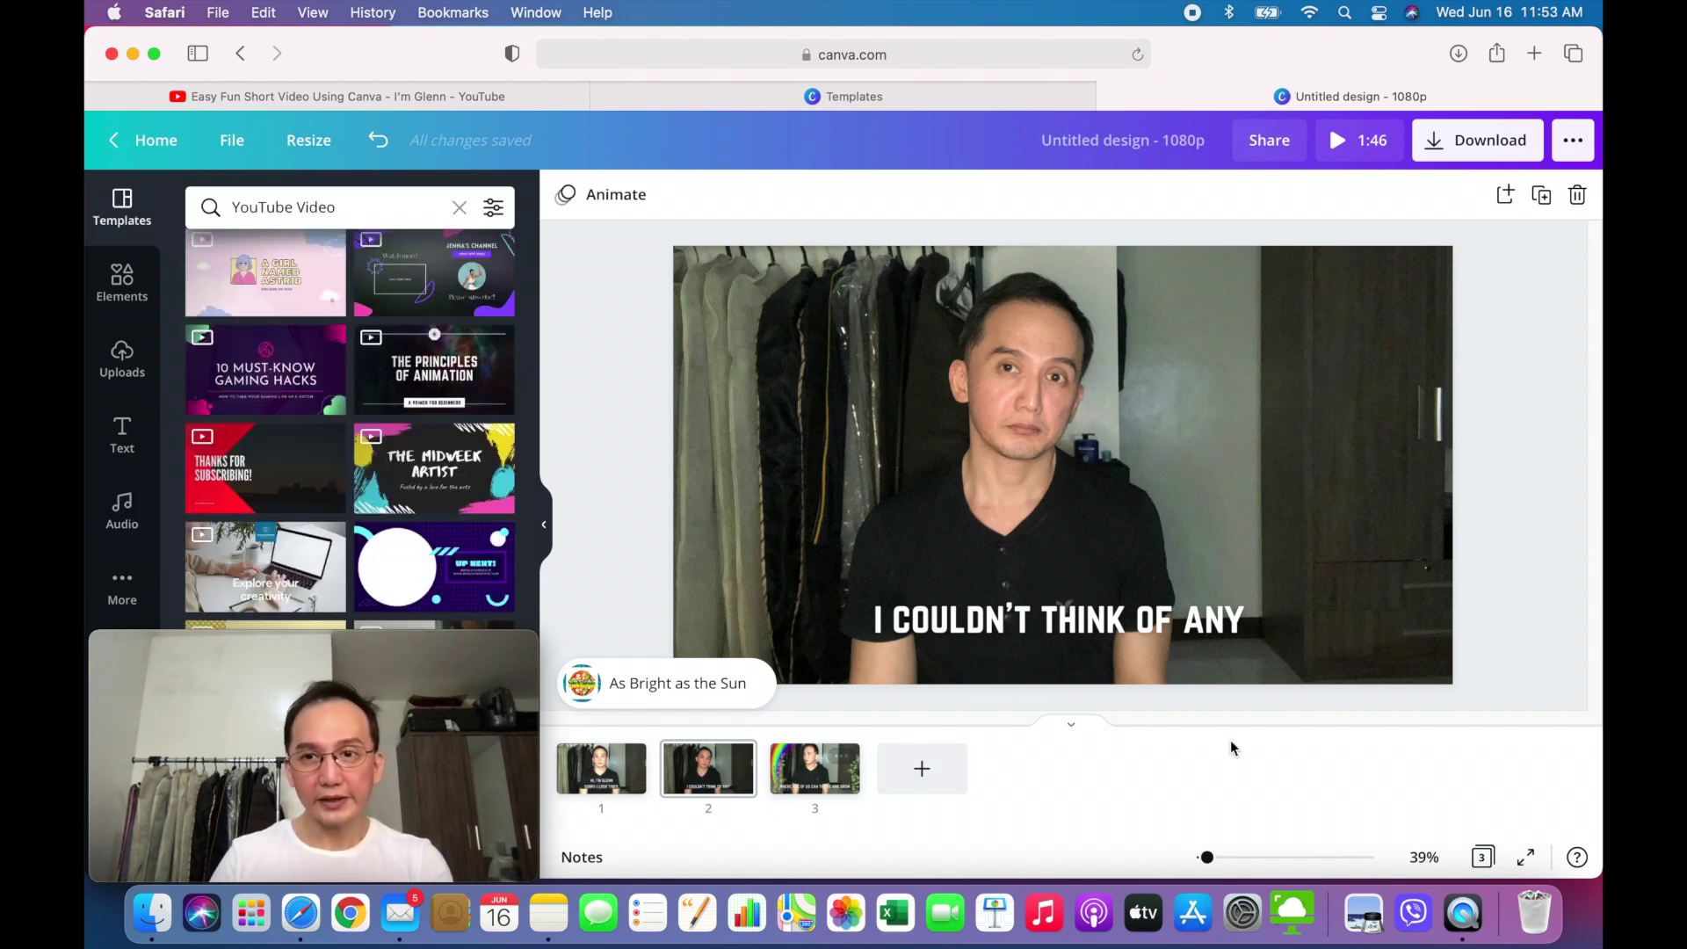
pyautogui.click(1434, 148)
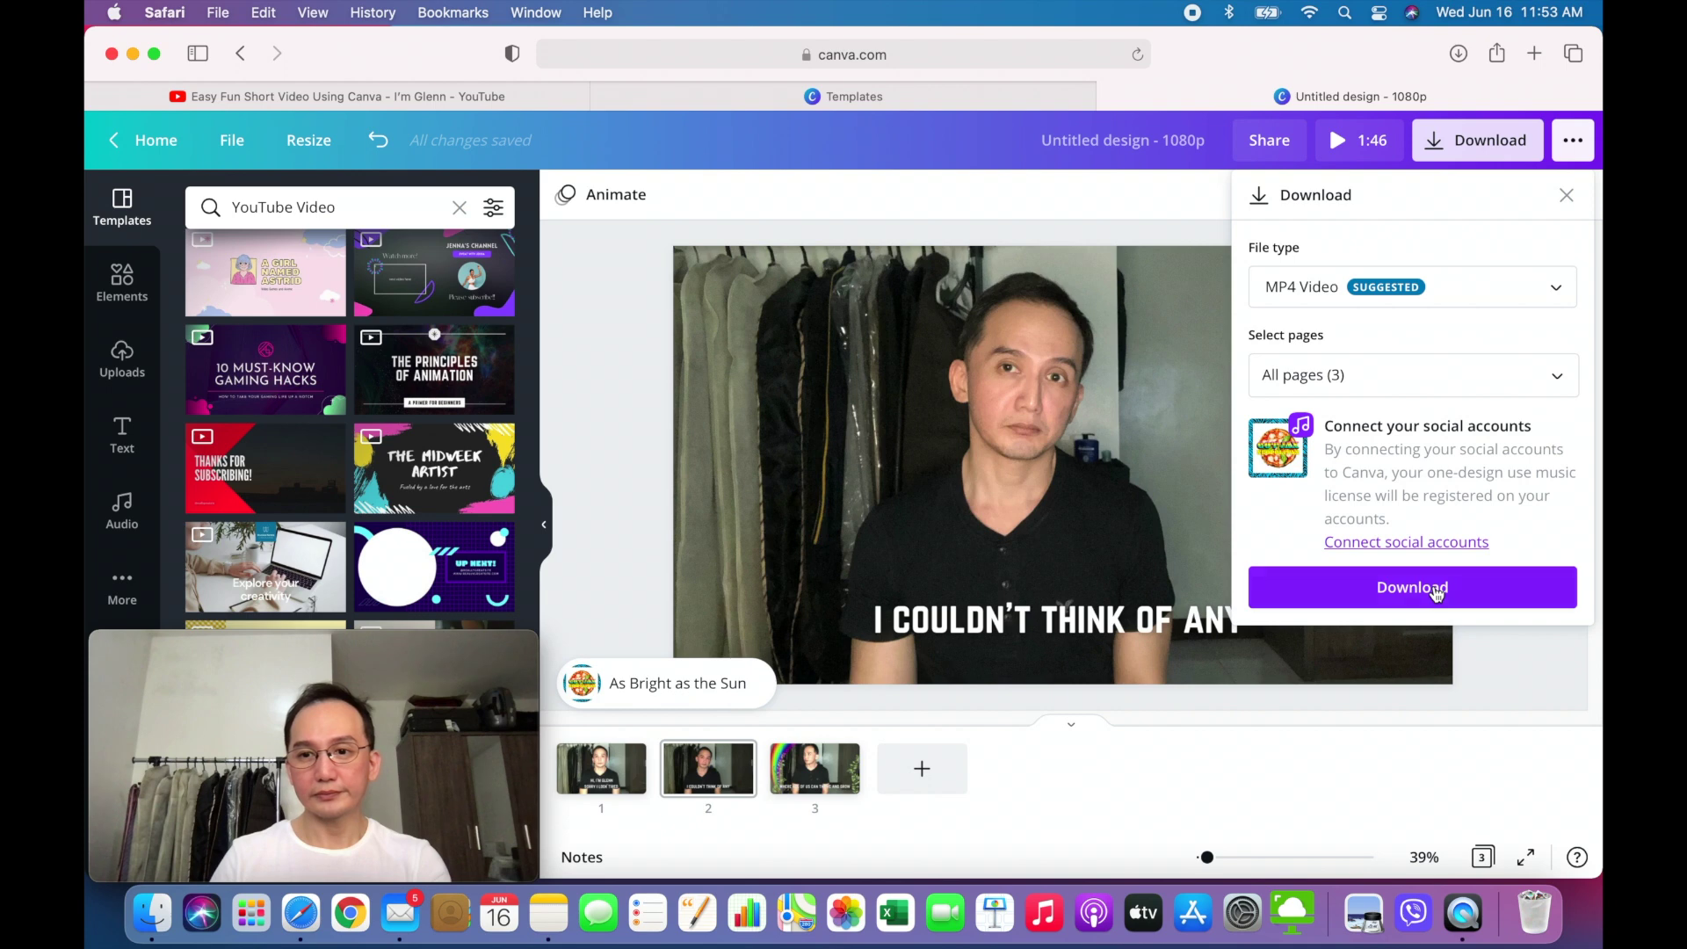
pyautogui.click(1436, 592)
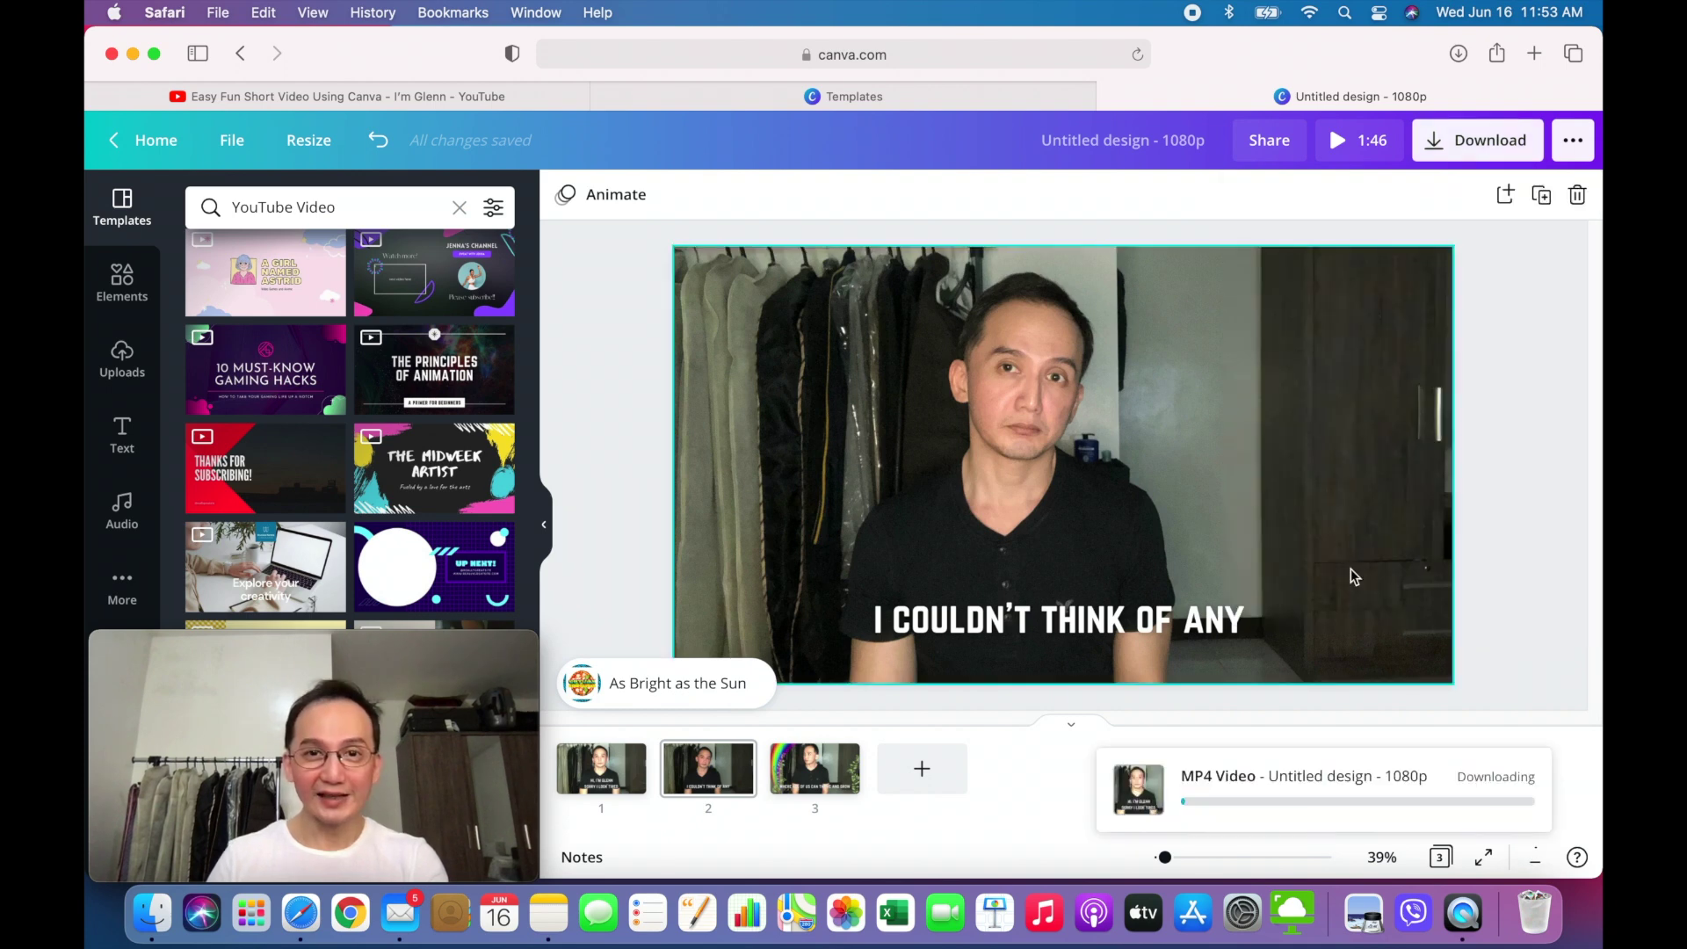